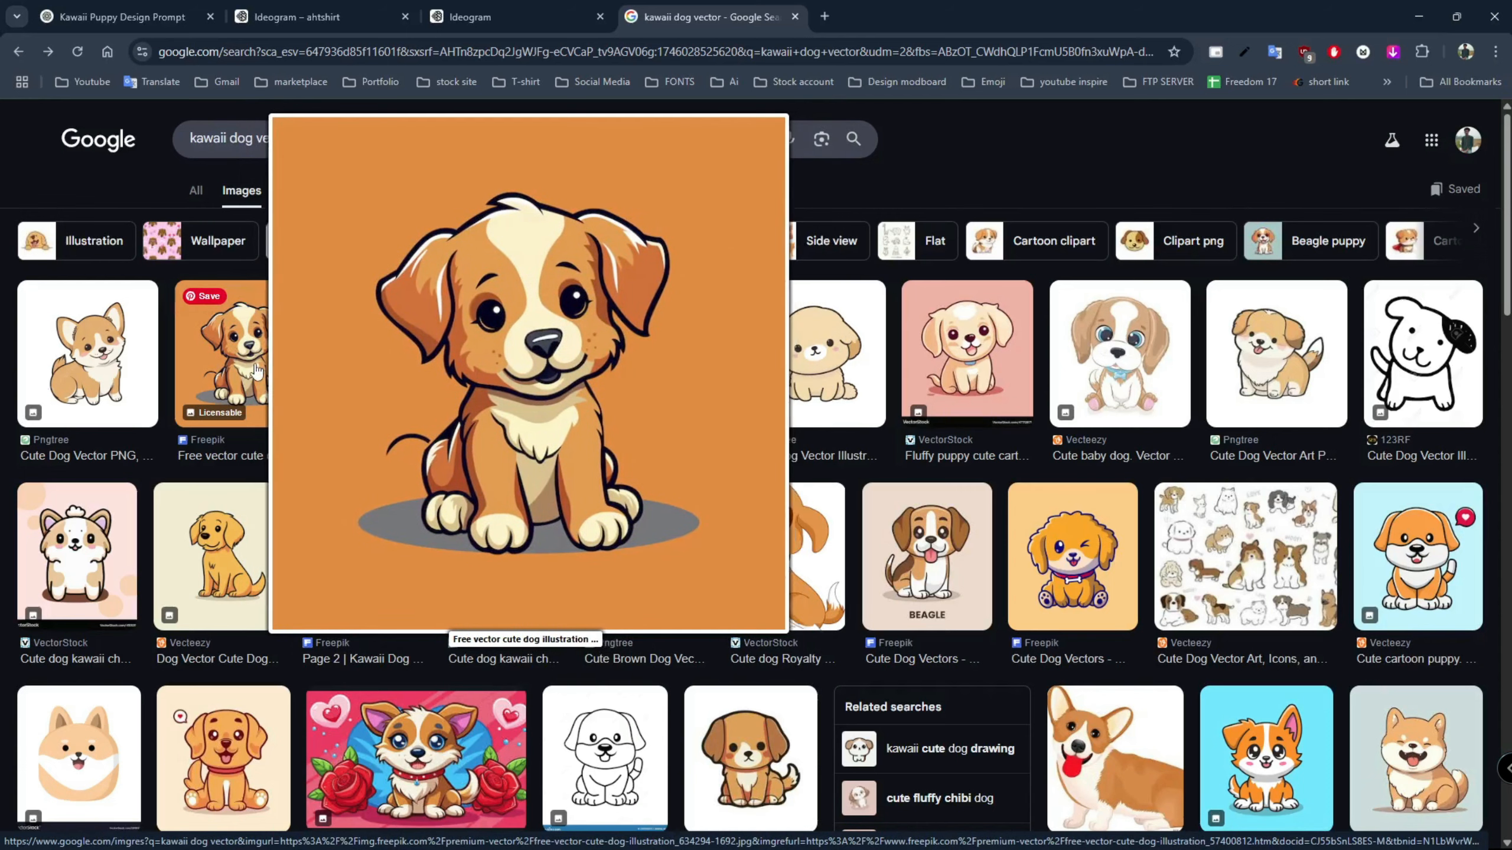
- Switch to the ChatGPT conversation and review the puppy prompt request, the first prompt, the "more detailed" request and the highly detailed prompt
left_click(164, 7)
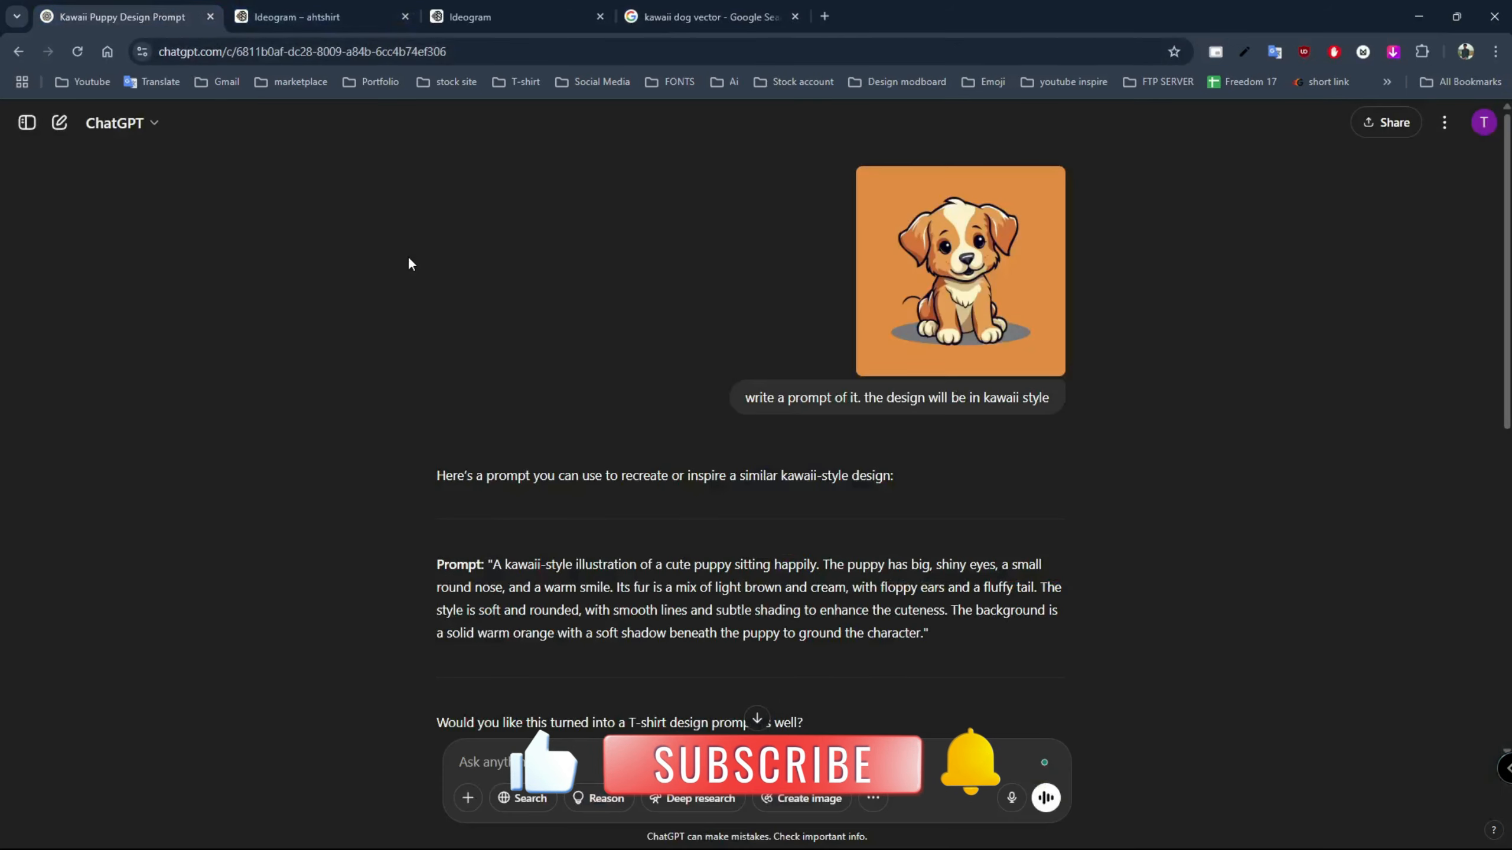
left_click_drag(742, 400, 1056, 397)
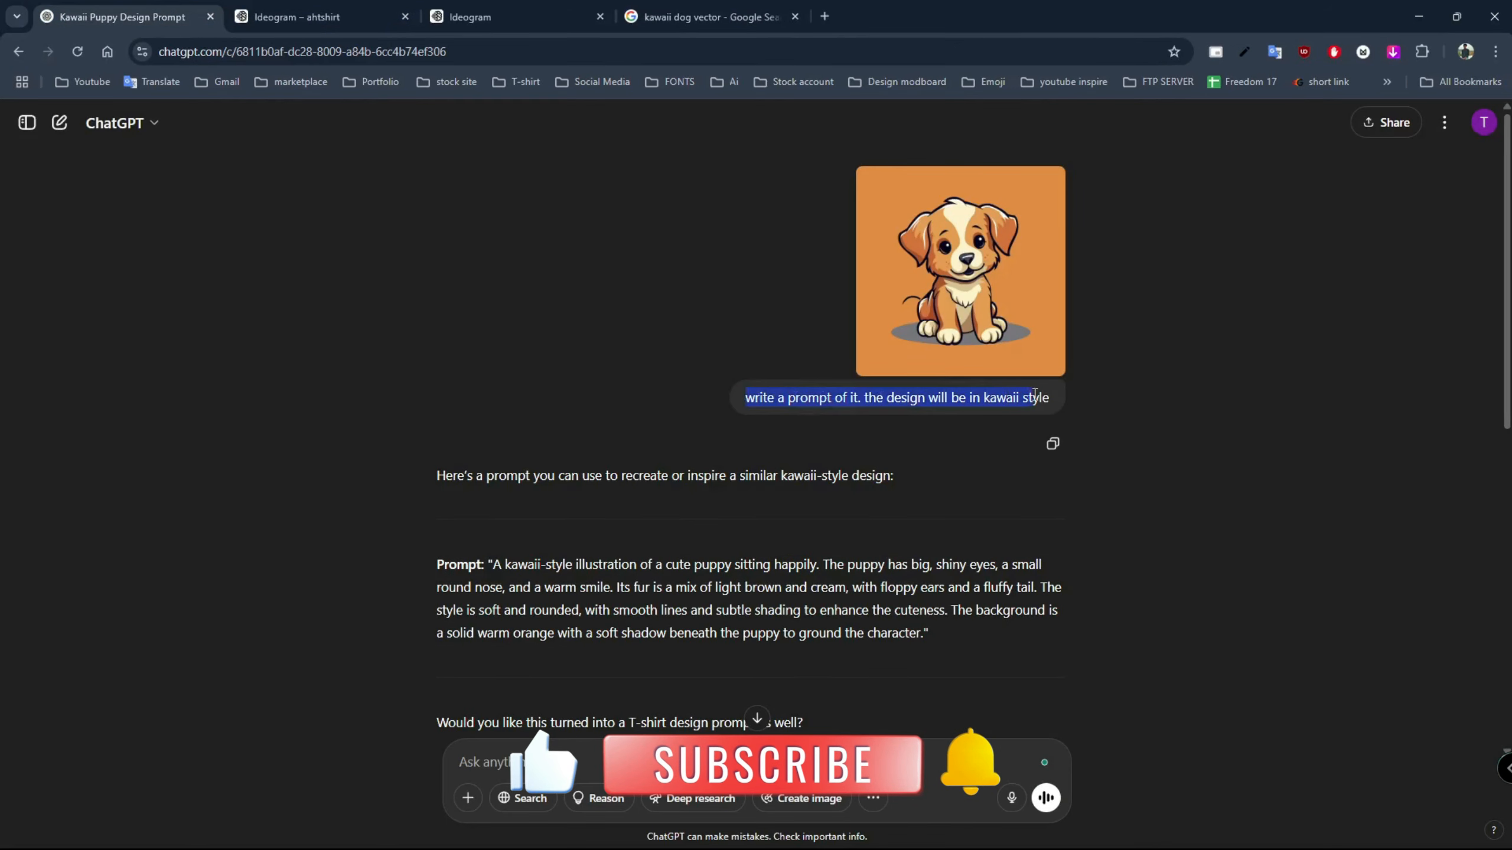
scroll(1064, 268, "down", 1)
left_click_drag(492, 483, 922, 551)
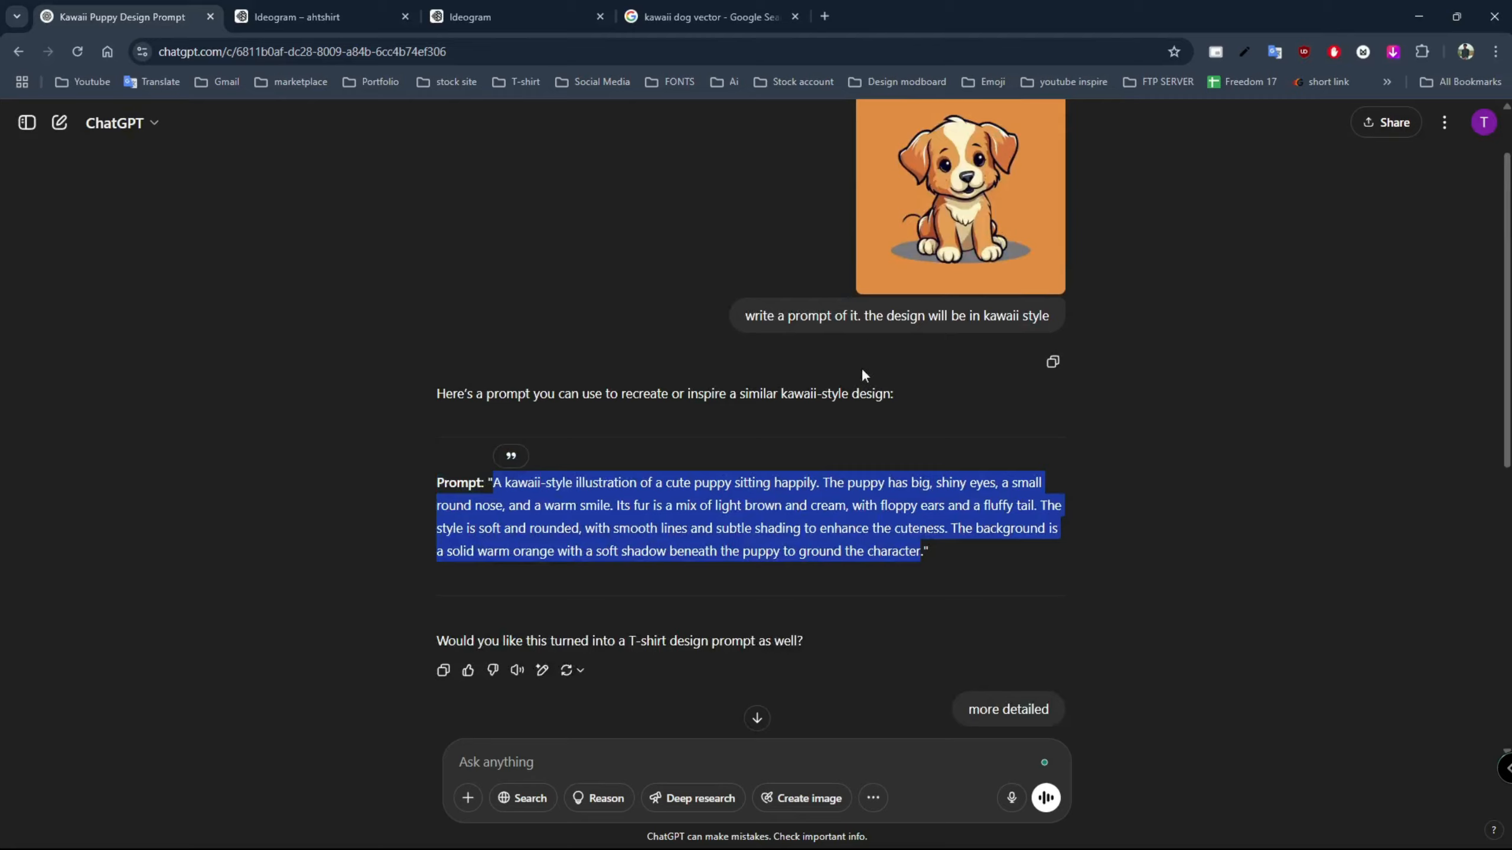
scroll(723, 399, "down", 3)
left_click_drag(973, 459, 1229, 460)
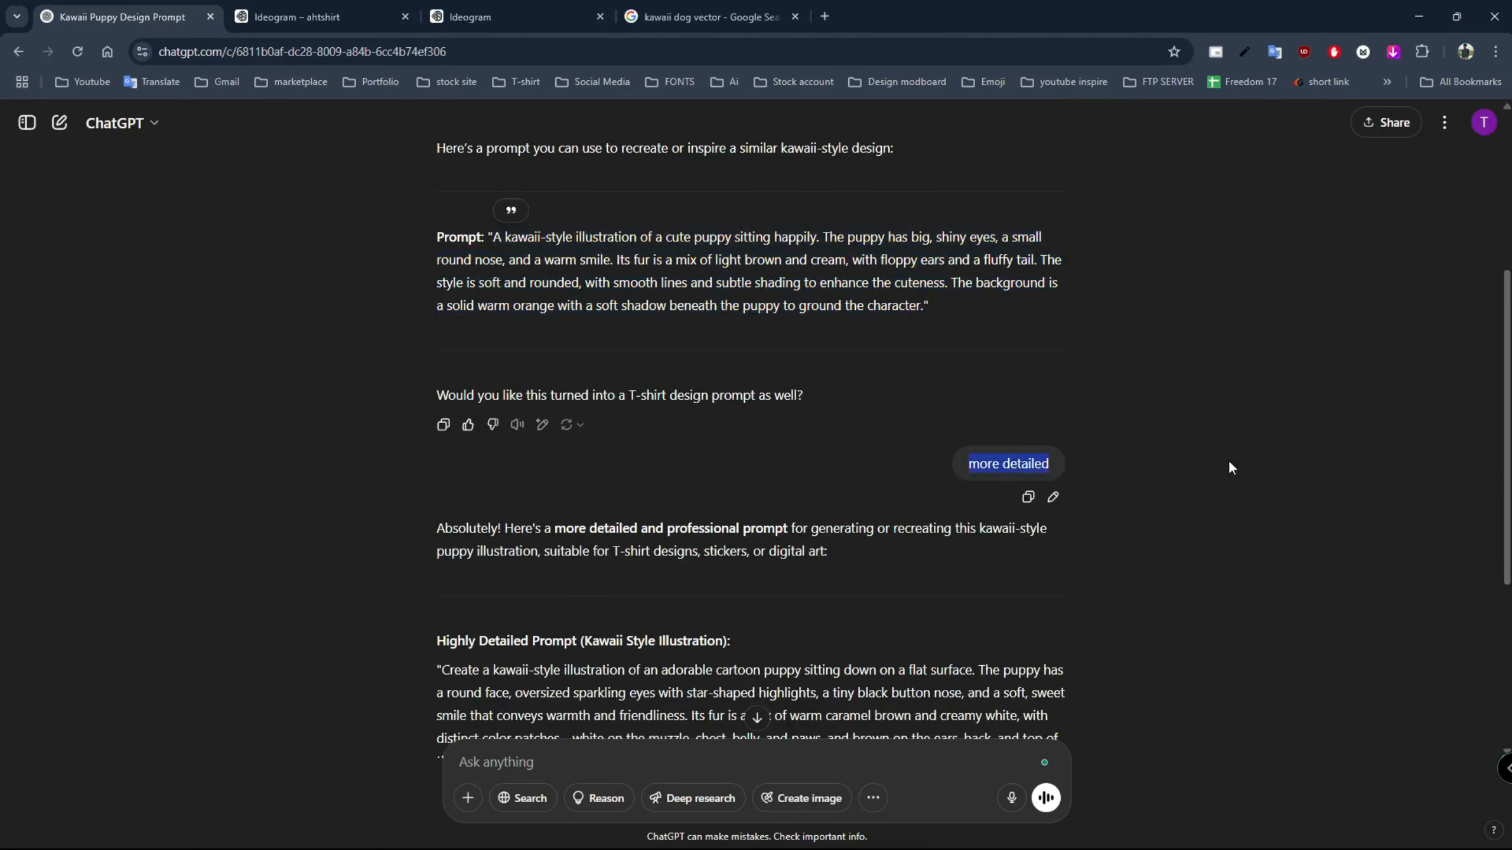
scroll(564, 485, "down", 3)
scroll(564, 485, "down", 3)
left_click_drag(439, 344, 940, 531)
left_click(956, 495)
- Switch to Ideogram and compare the puppy images generated from the short prompt with those from the detailed prompt
left_click(321, 23)
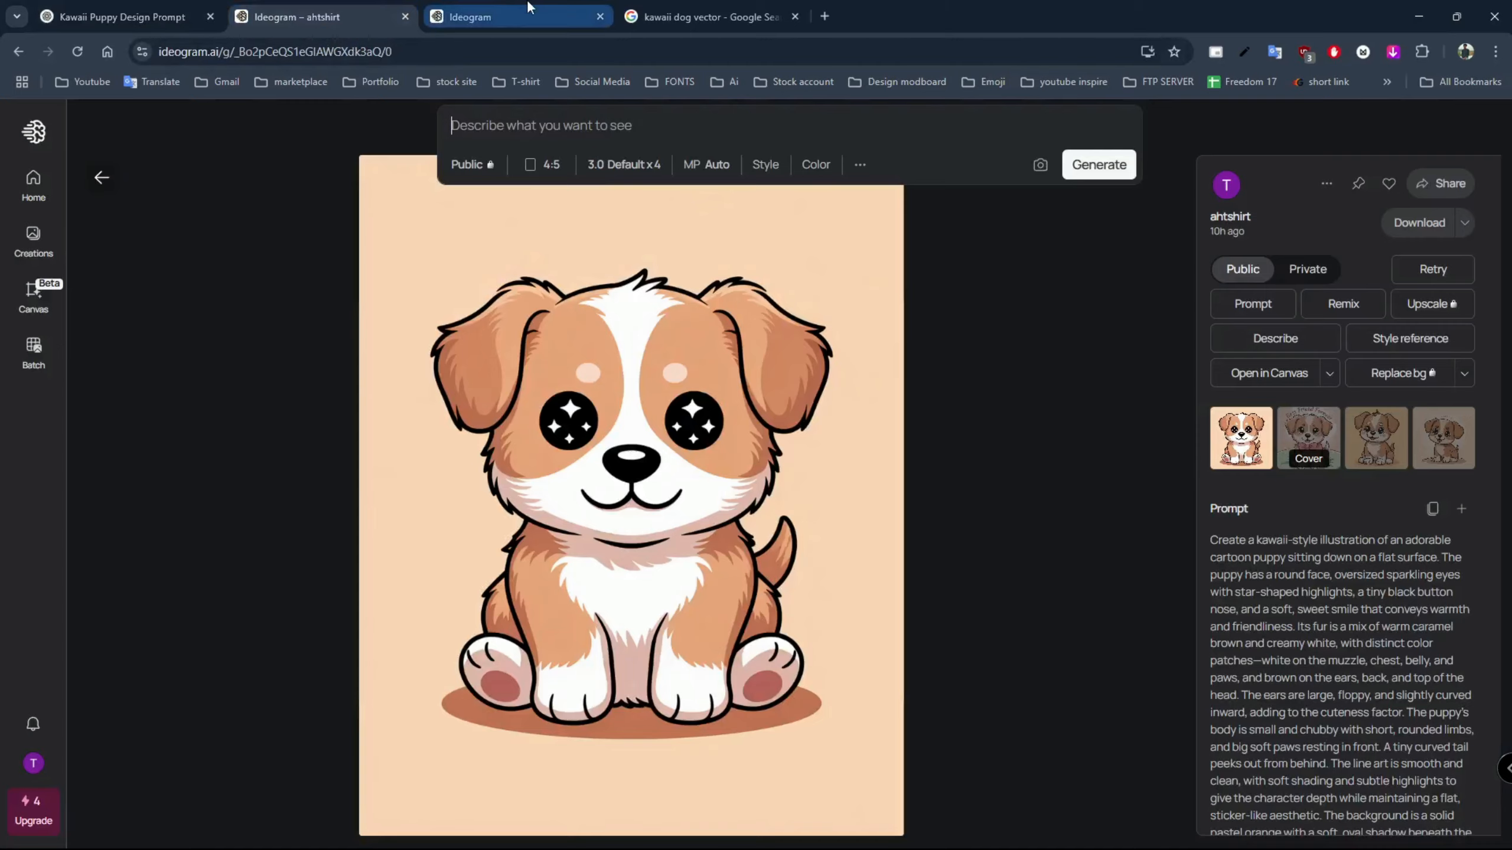
left_click(476, 17)
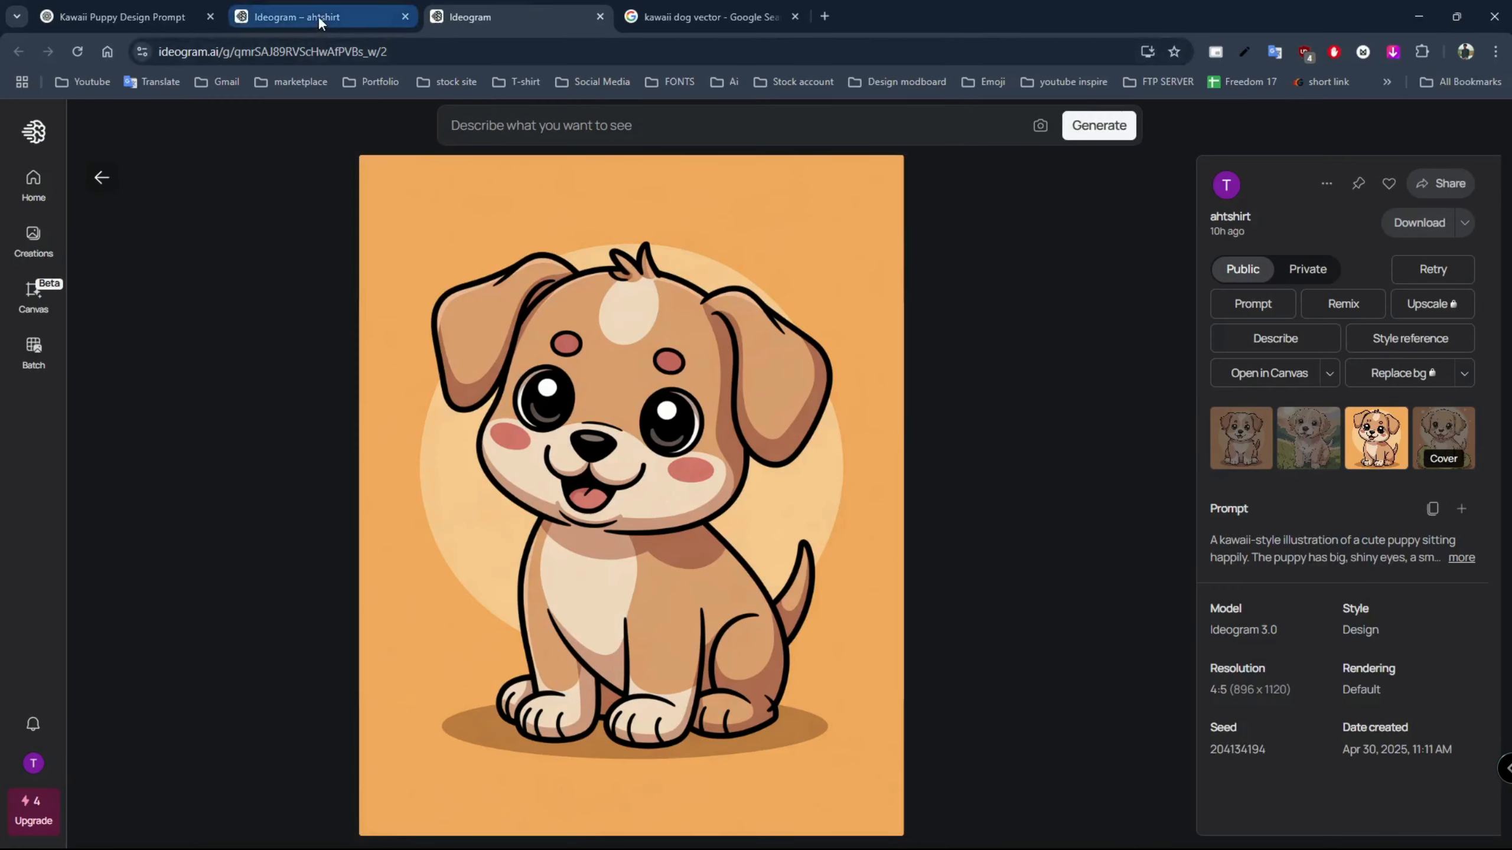
left_click(1310, 439)
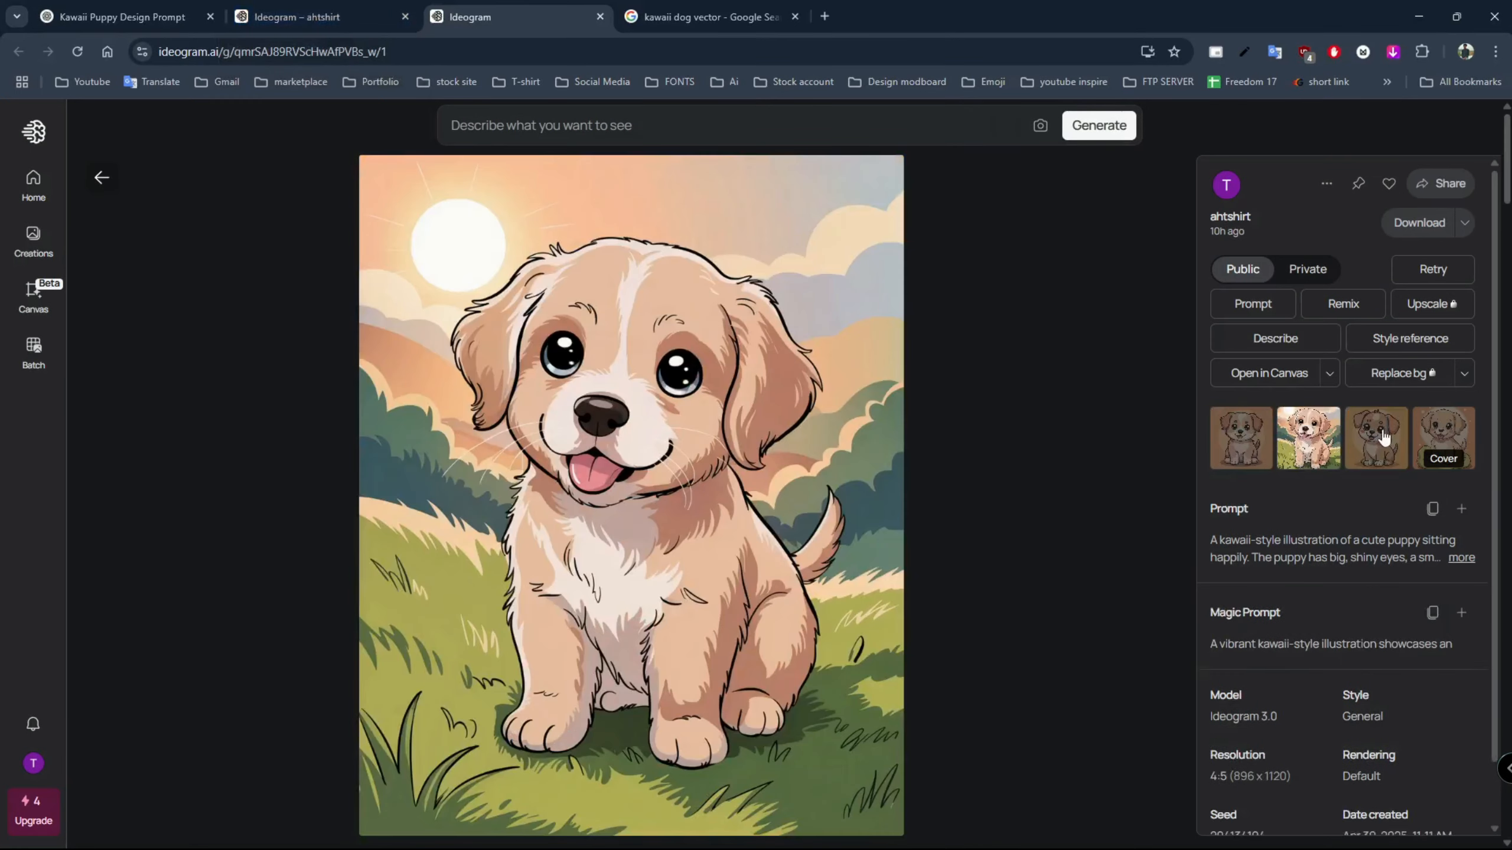
left_click(1445, 434)
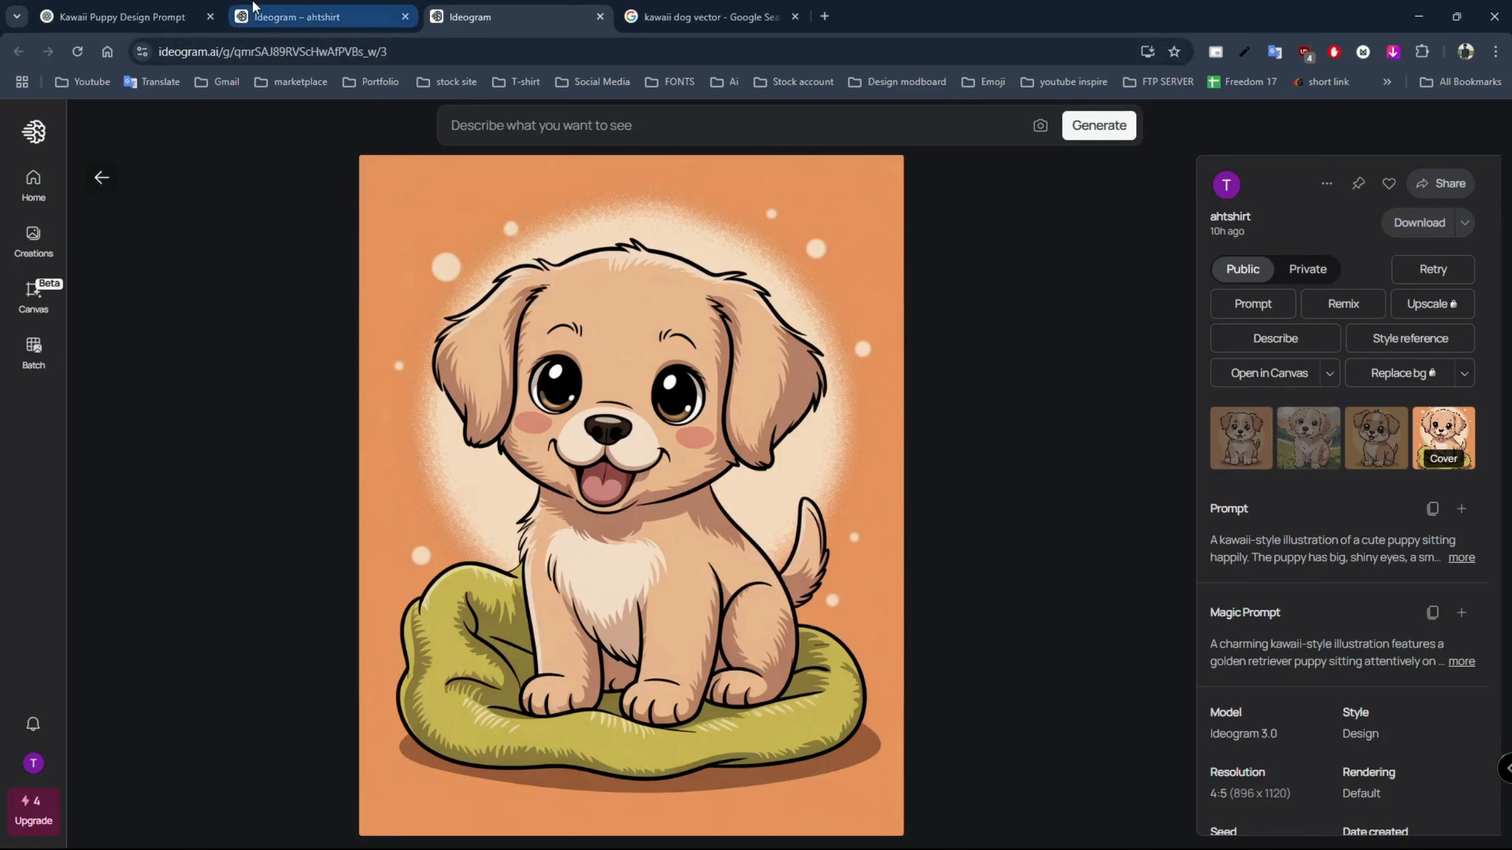
left_click(298, 16)
left_click(1422, 457)
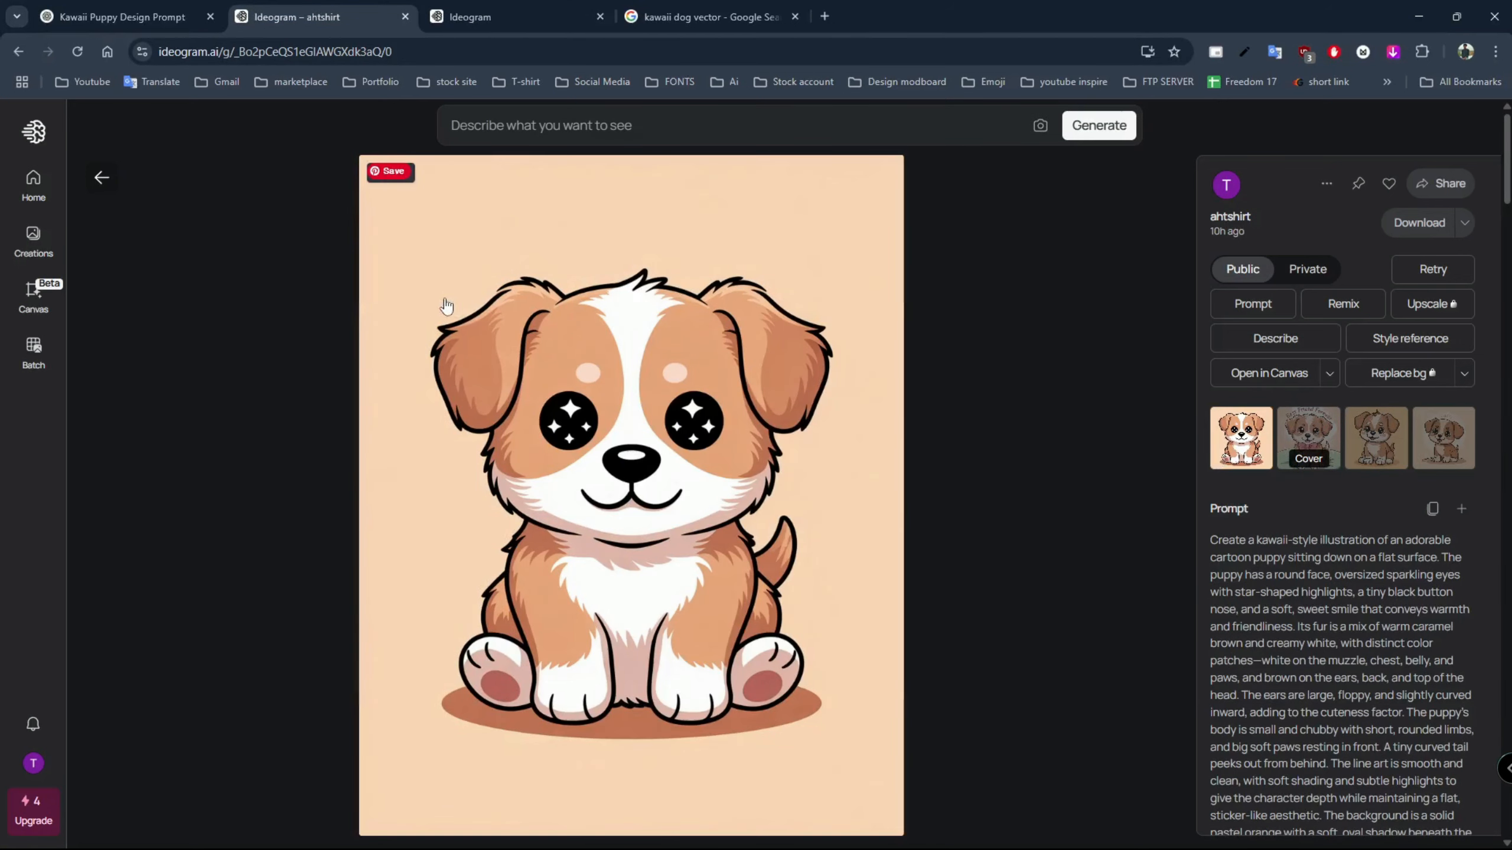
key("ctrl+Tab")
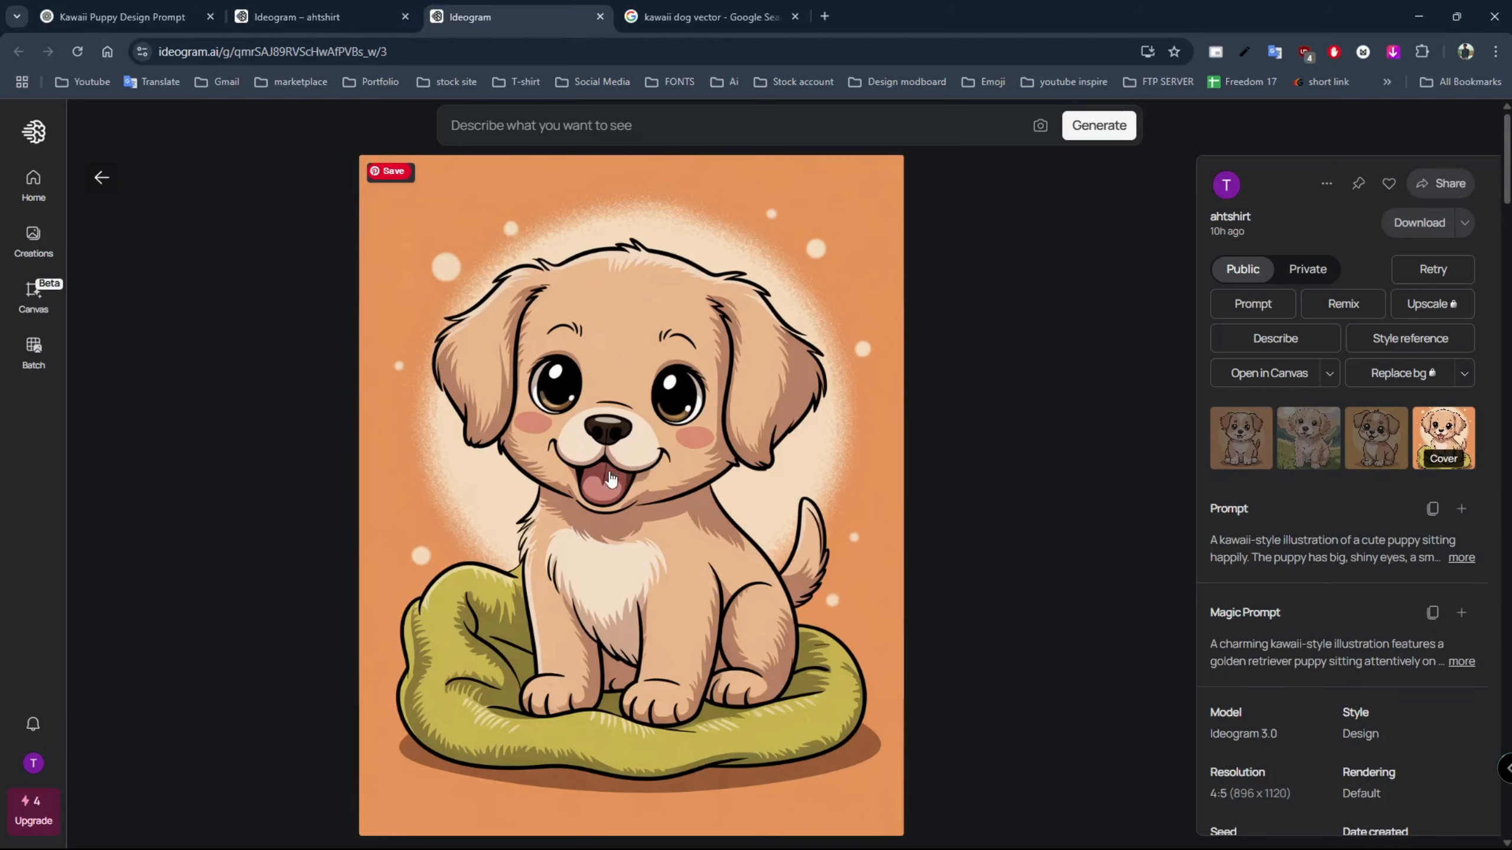
left_click(1360, 462)
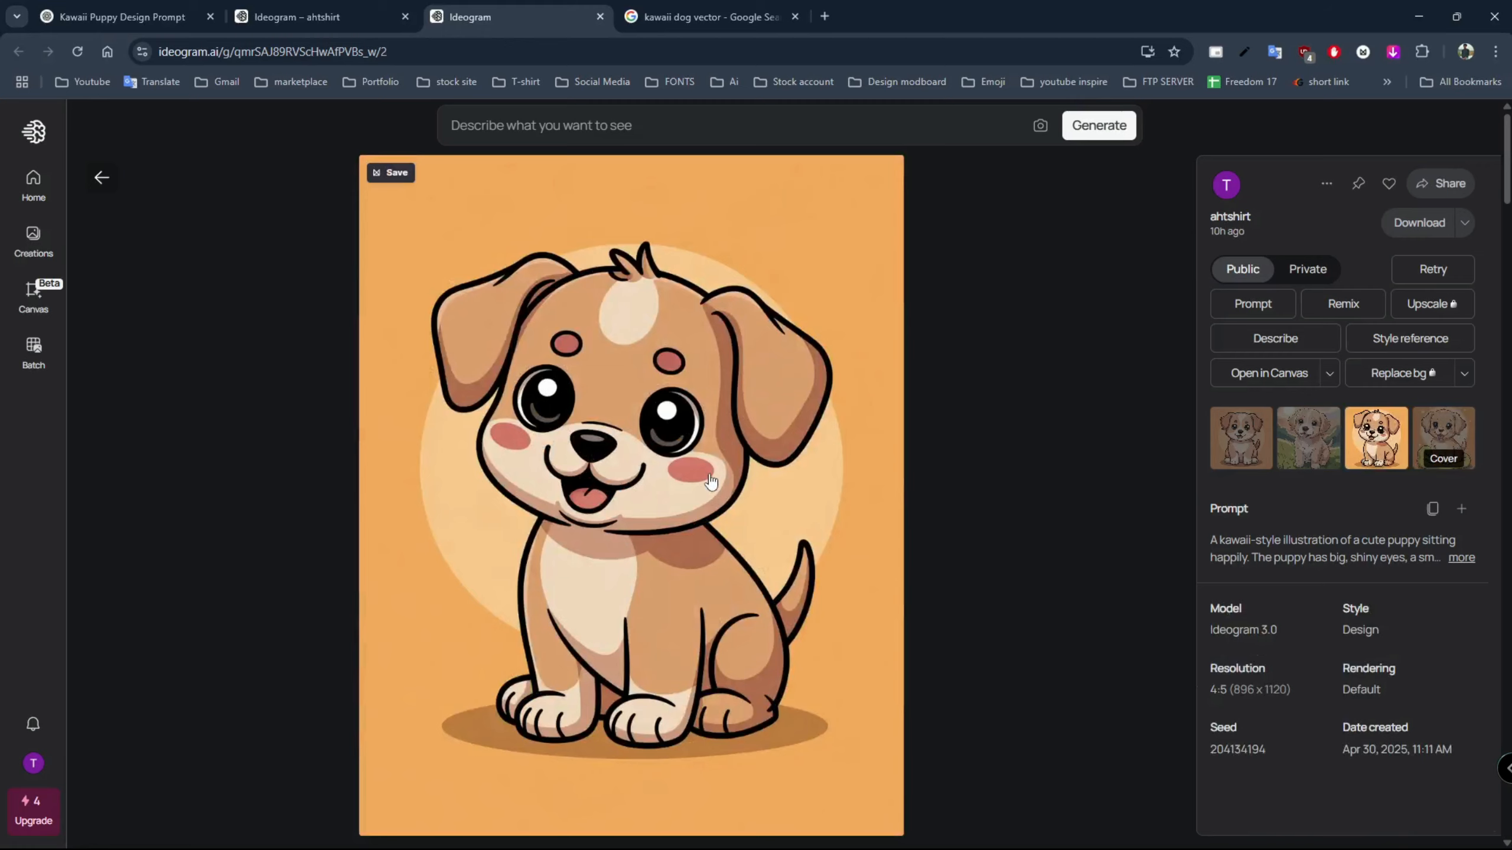
left_click(1245, 456)
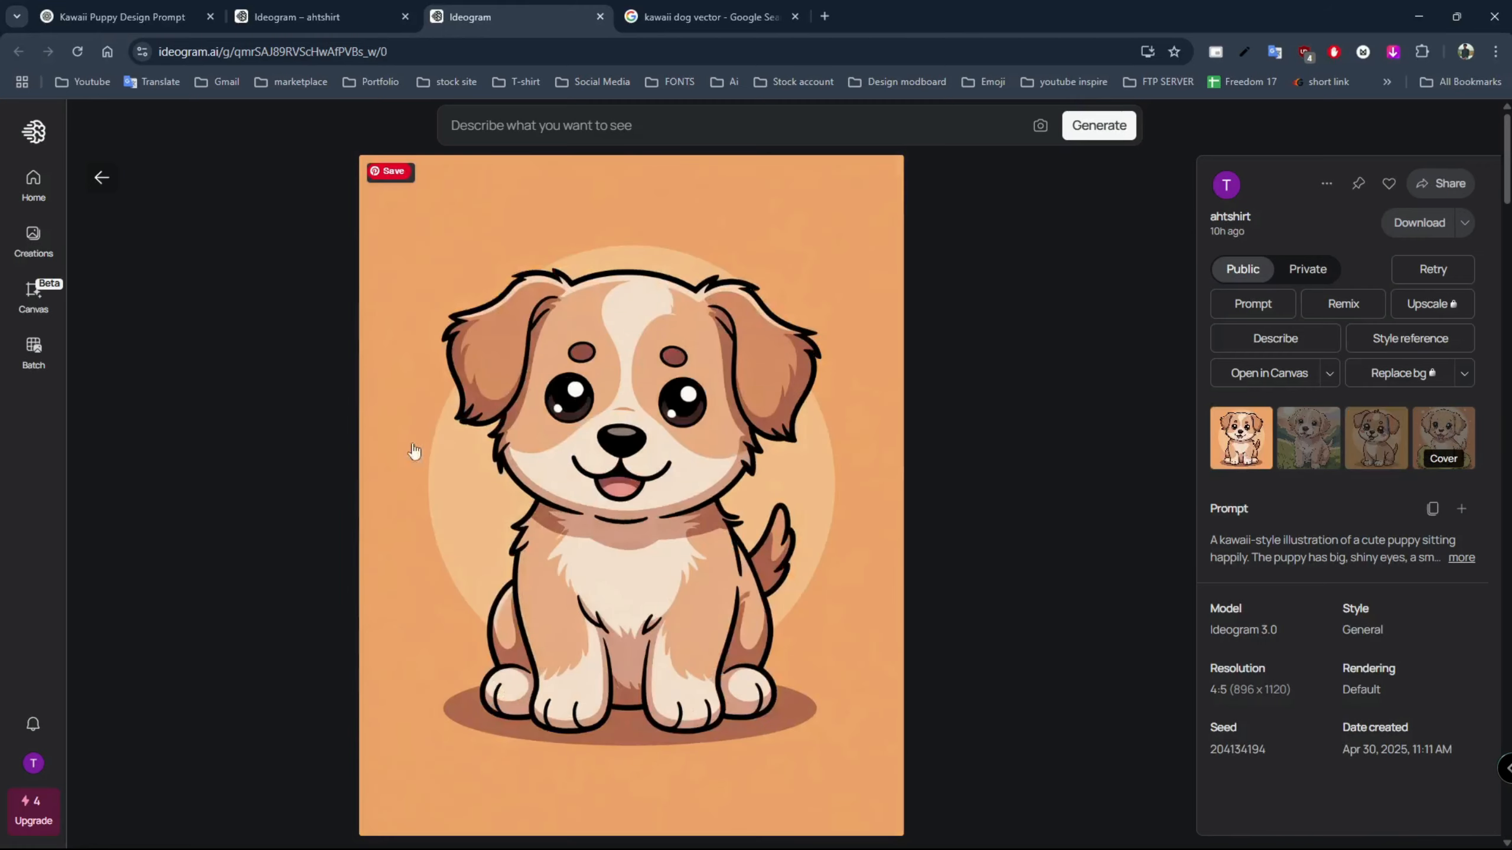
- Examine the detailed-prompt variations, including the "Good Boy" puppy, against the first and third short-prompt puppies
left_click(295, 7)
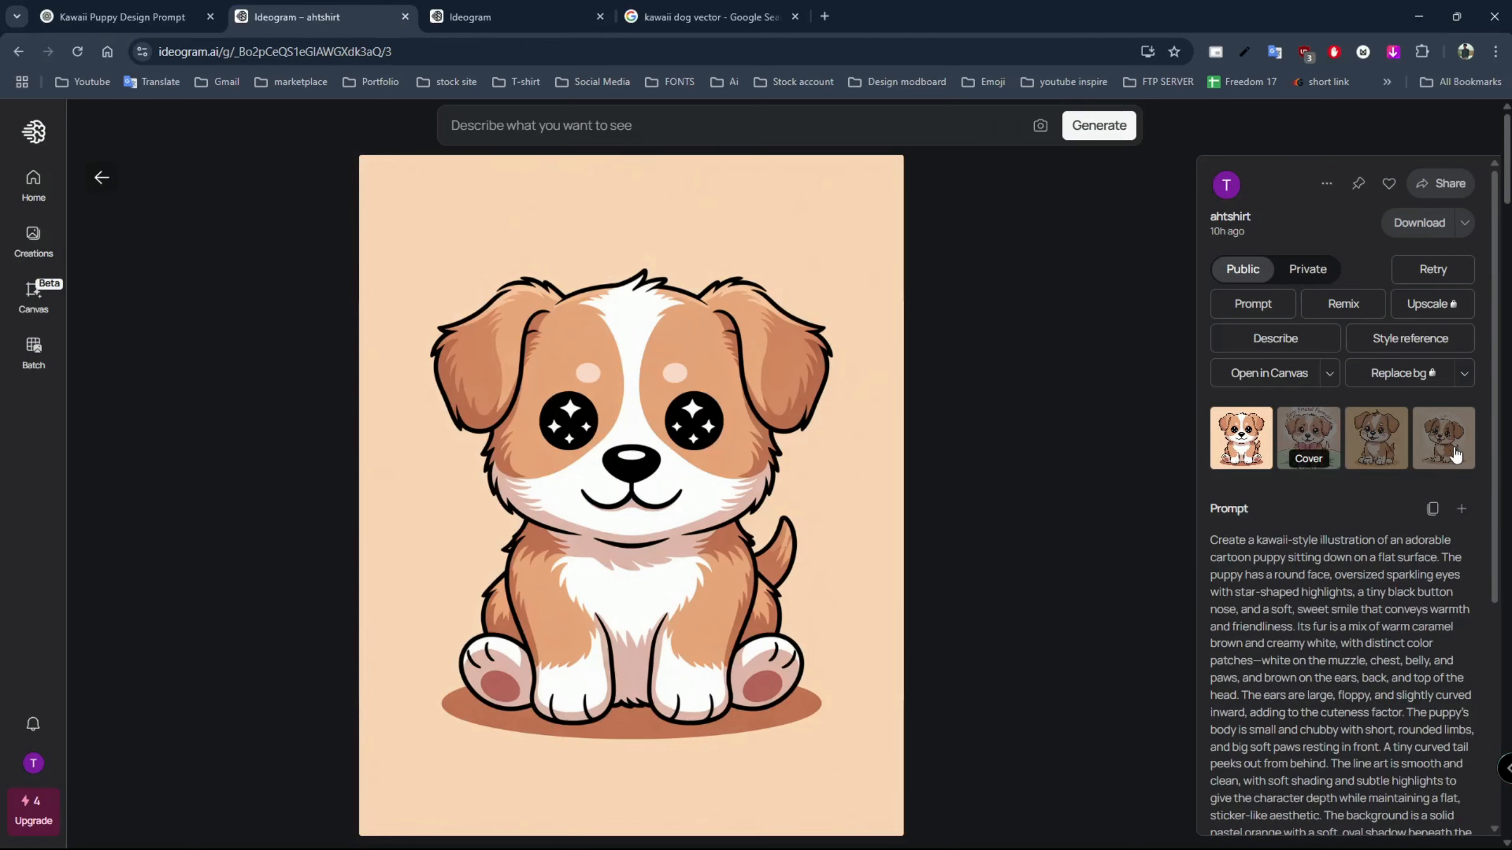
left_click(1454, 454)
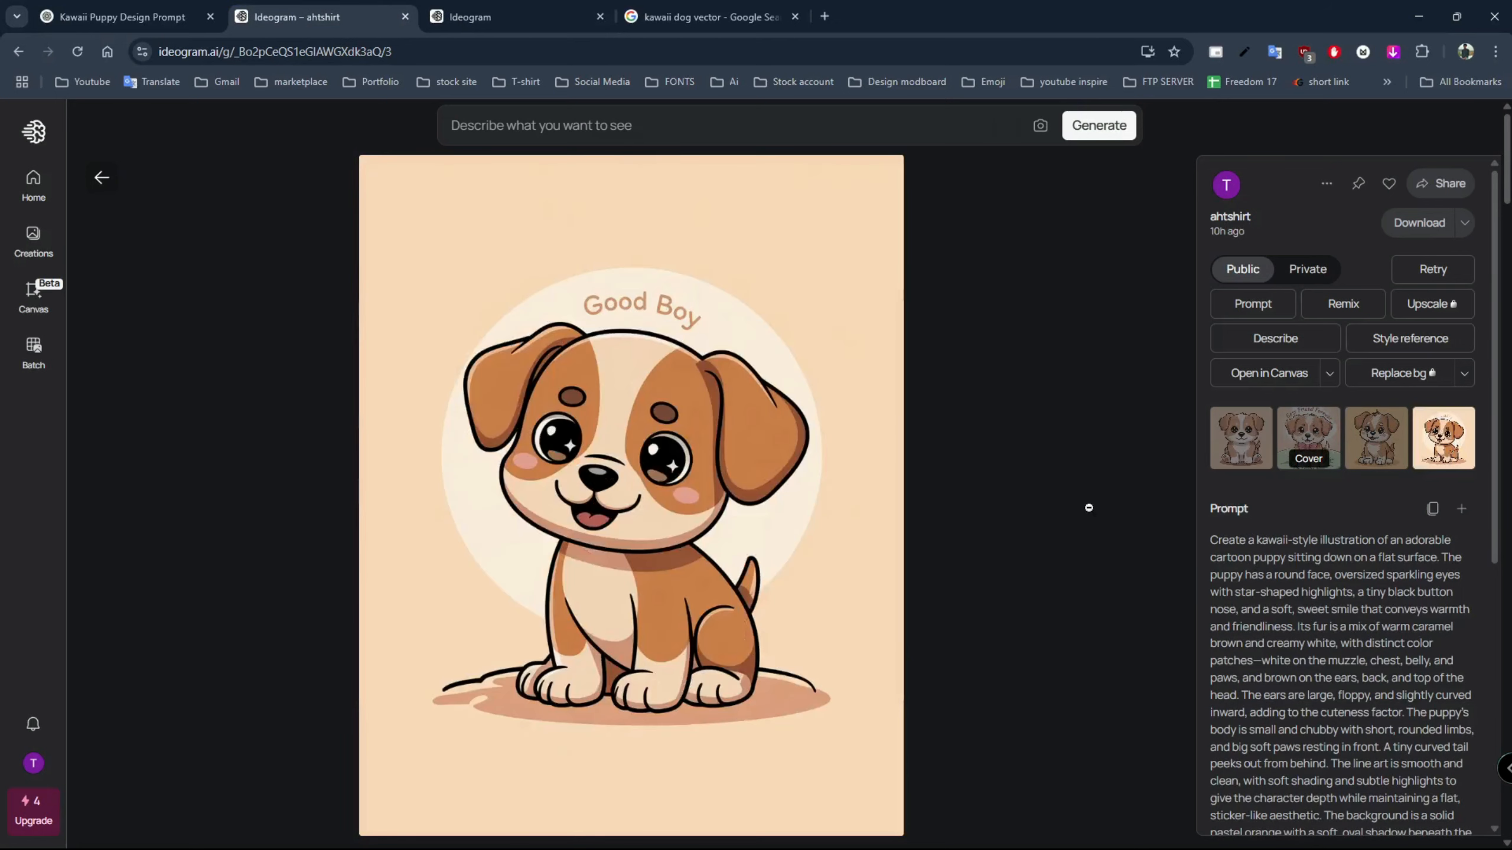
left_click(1379, 455)
left_click(1243, 447)
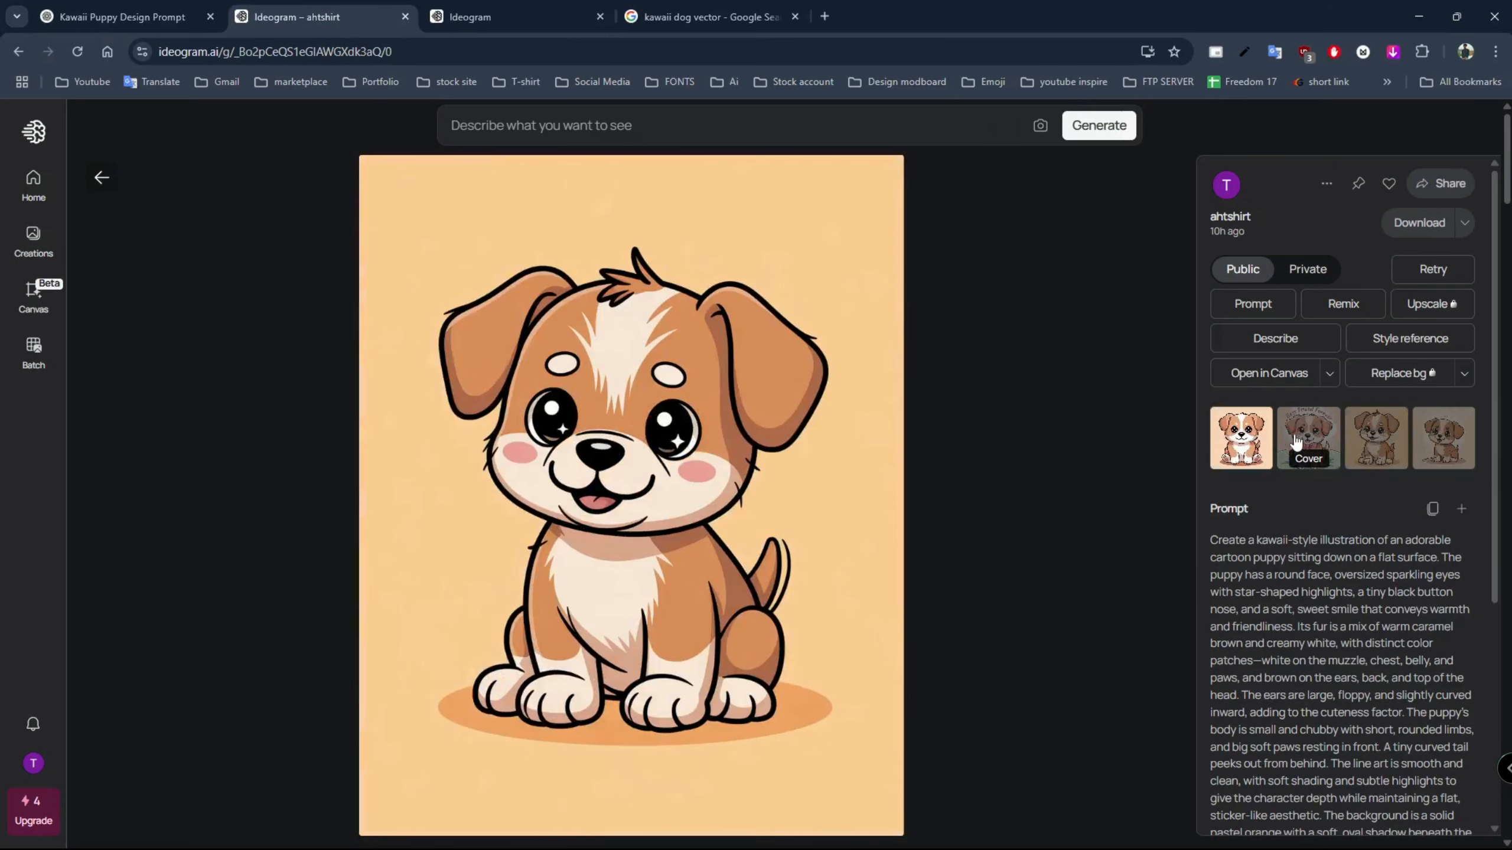
left_click(506, 17)
left_click(1372, 447)
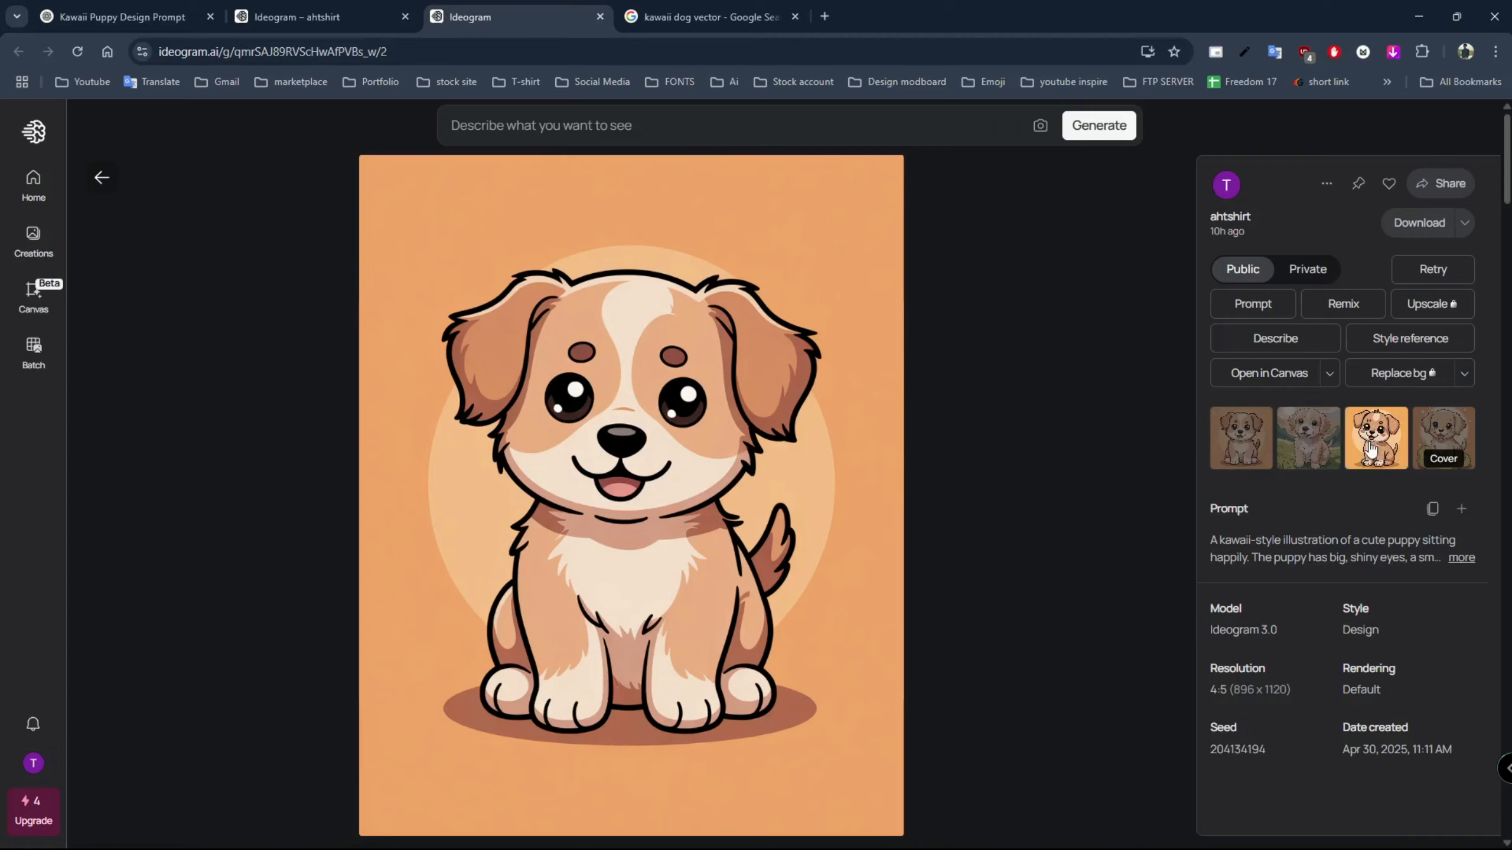
left_click(1258, 449)
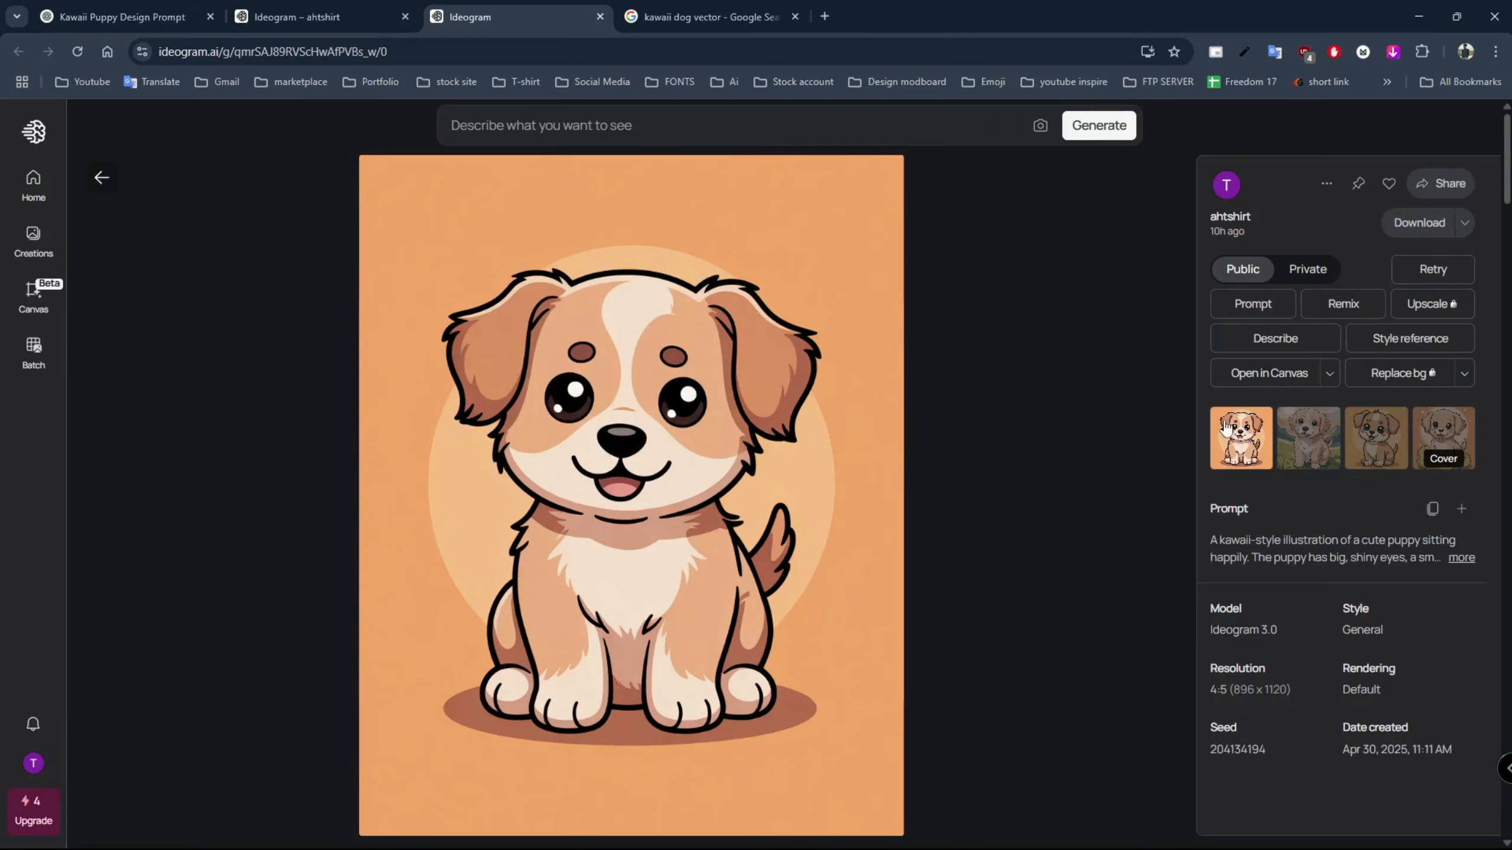
left_click(1380, 445)
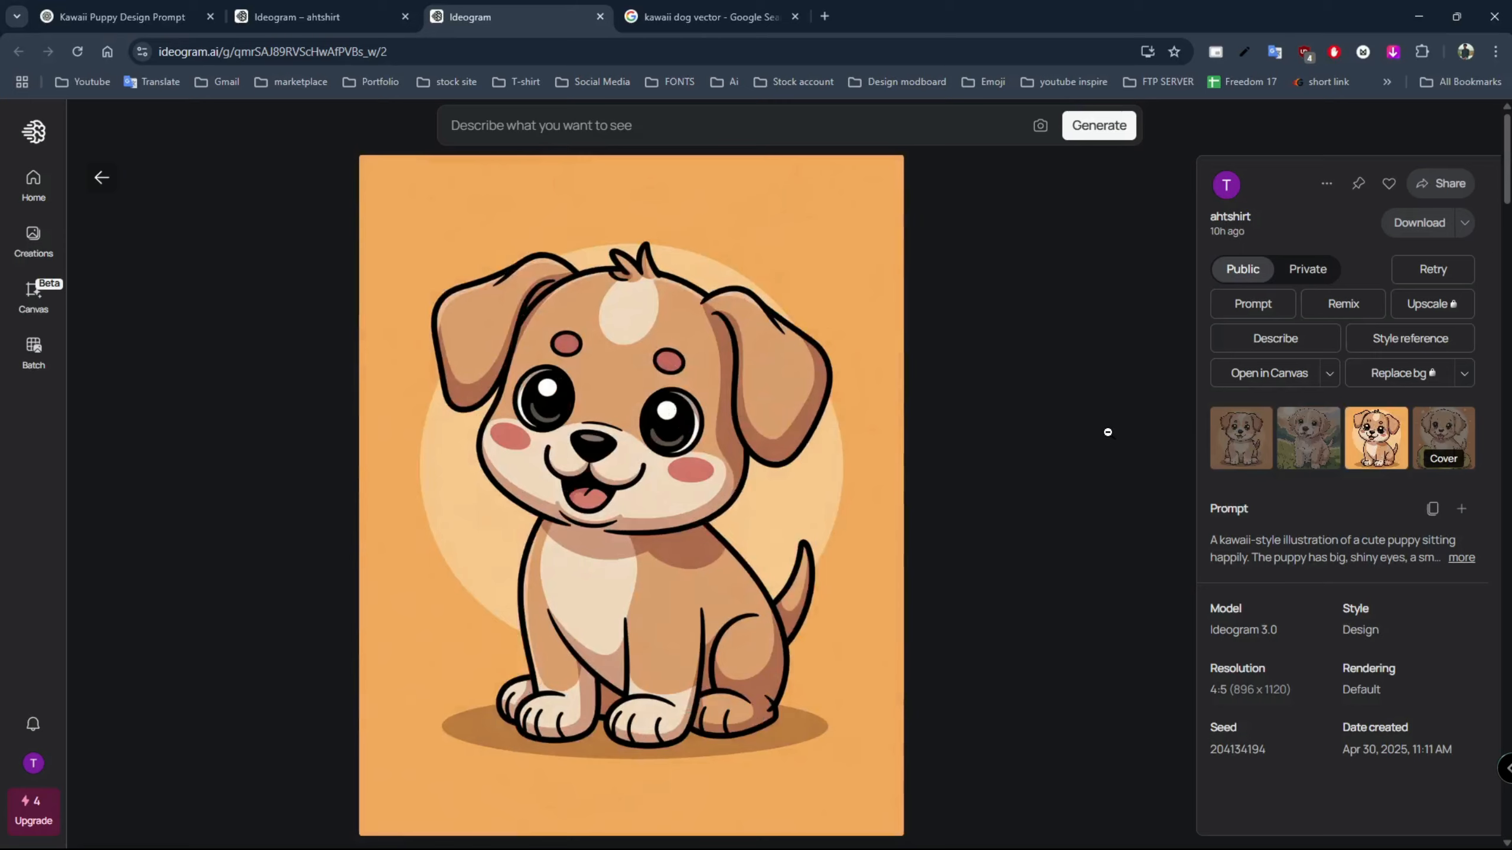
left_click(390, 16)
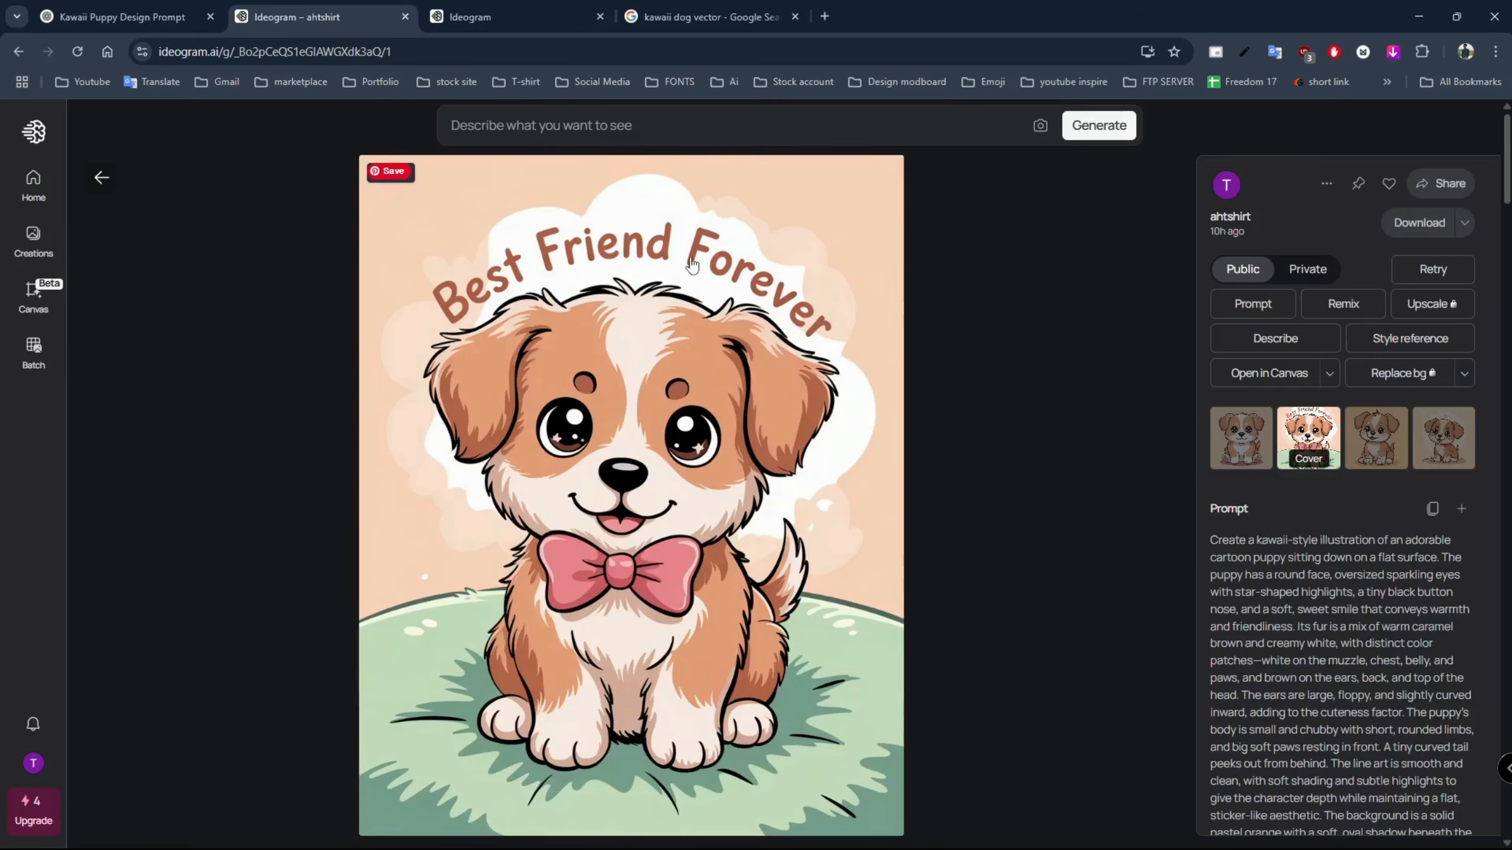
- Open the first detailed-prompt variation, the puppy with star-shaped eye highlights, and copy its image to the clipboard
left_click(1232, 457)
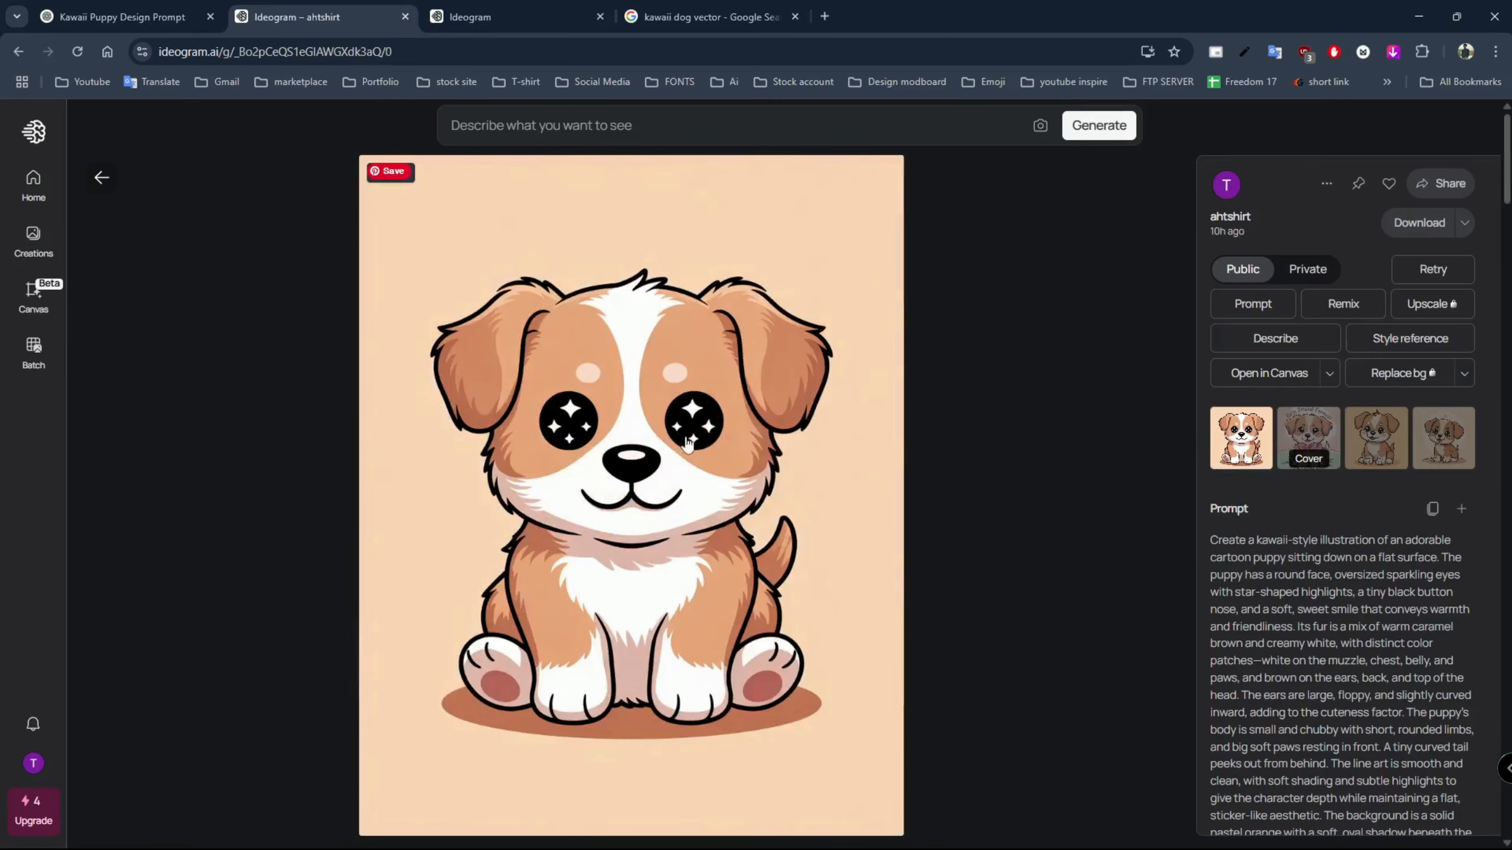
right_click(528, 252)
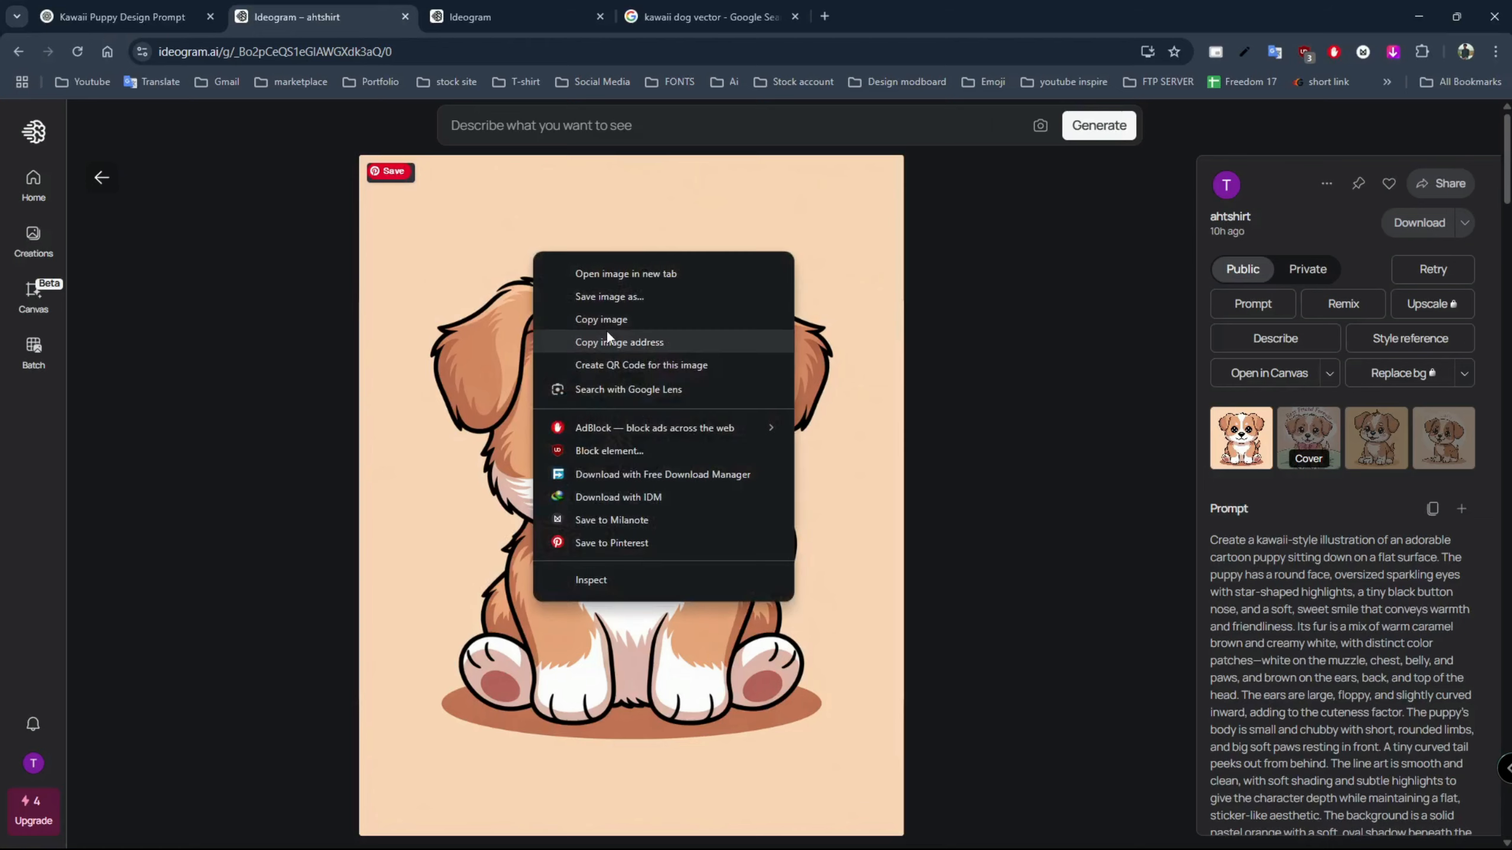
left_click(595, 320)
- Switch to Vector Magic, load the puppy image from the clipboard and start a fully automatic vectorization
left_click(938, 842)
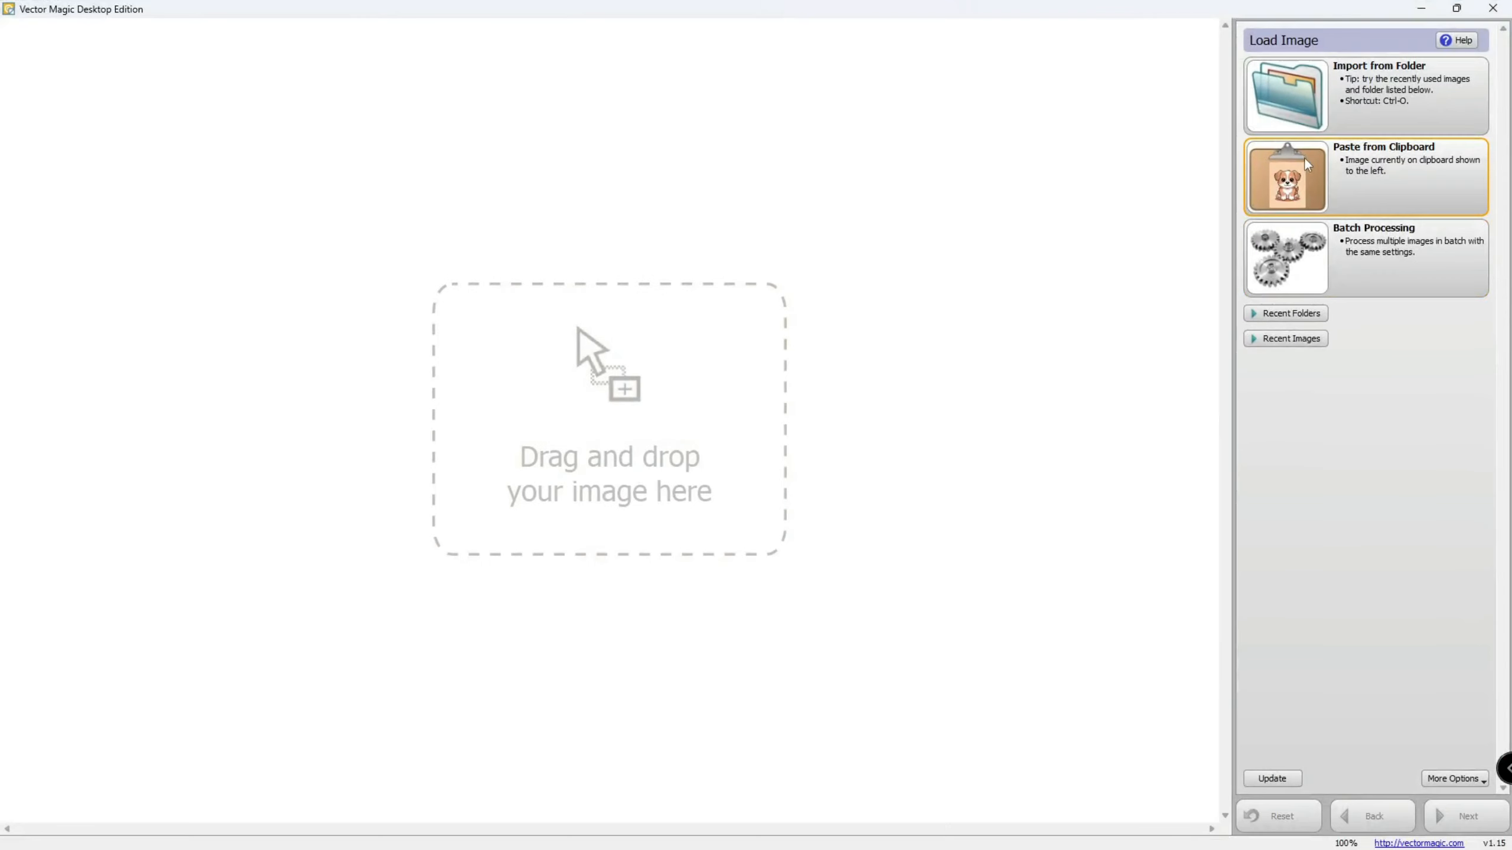
left_click(1304, 156)
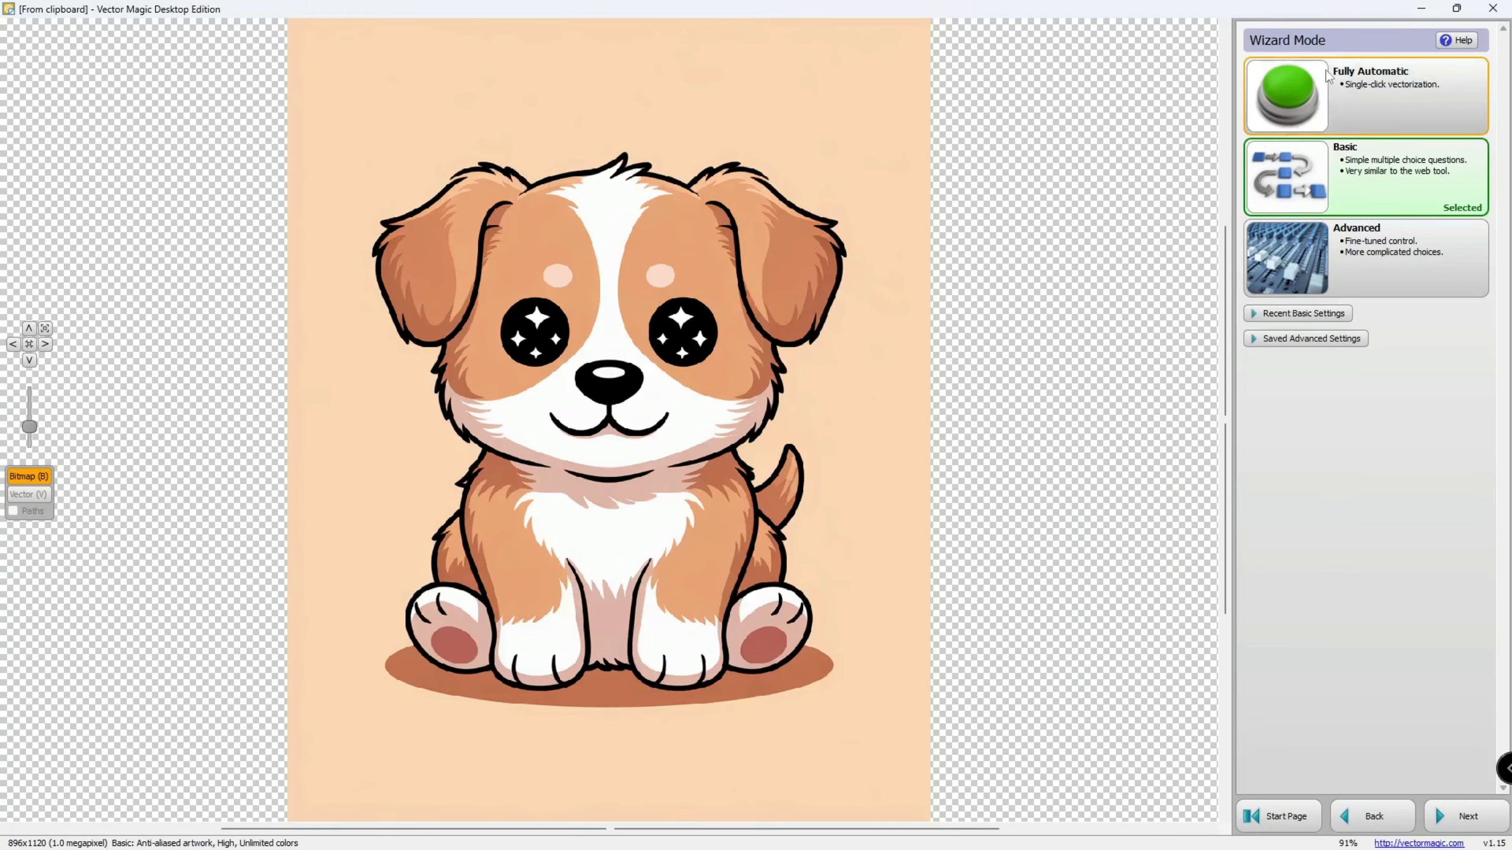
left_click(1328, 76)
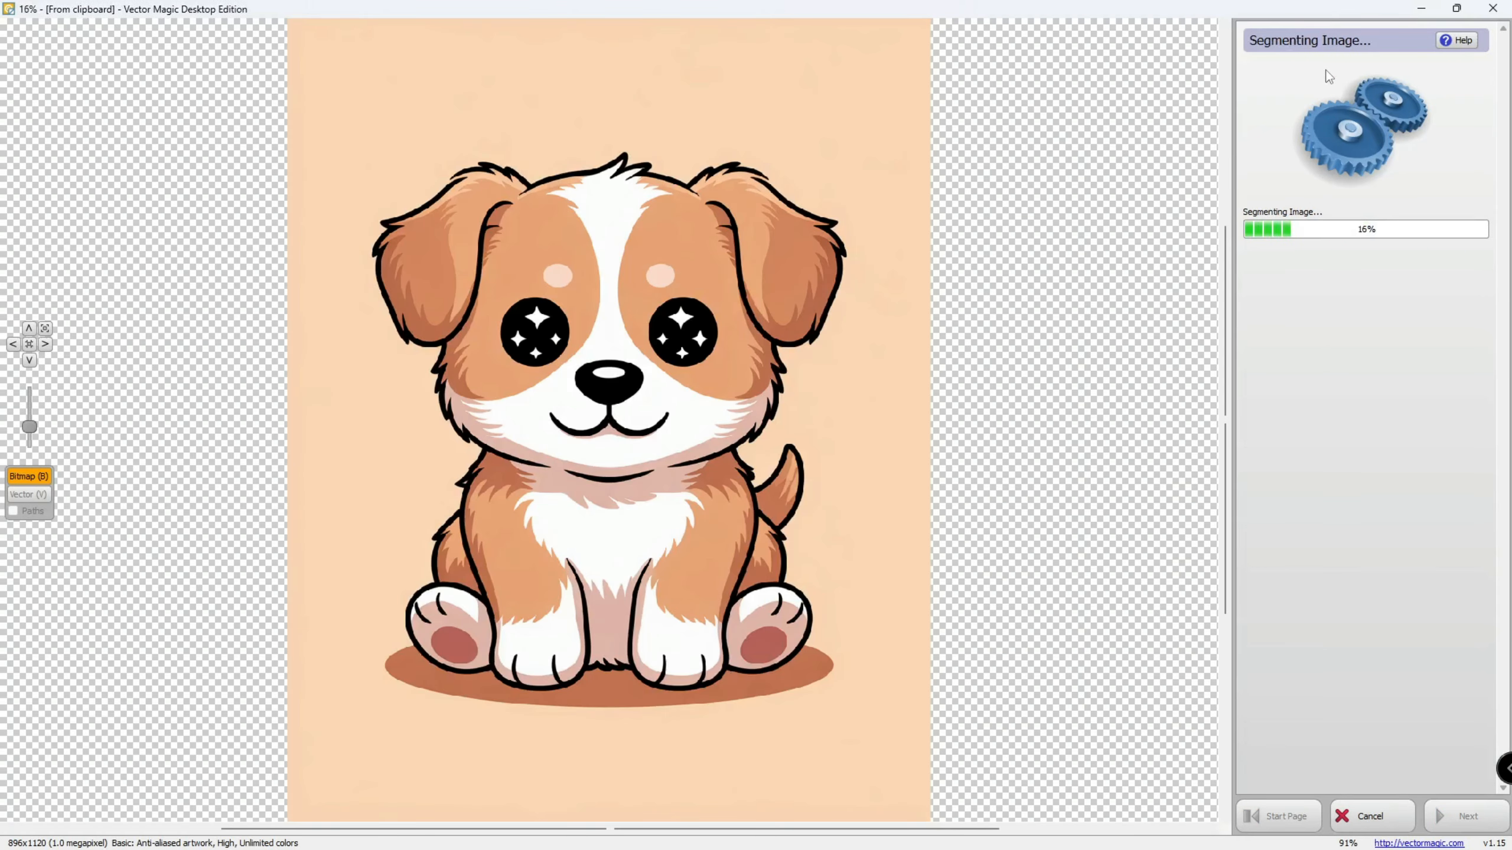
- Inspect the bitmap puppy's ear edges, face and tail up close for outline quality while the vectorization runs
scroll(911, 303, "up", 10)
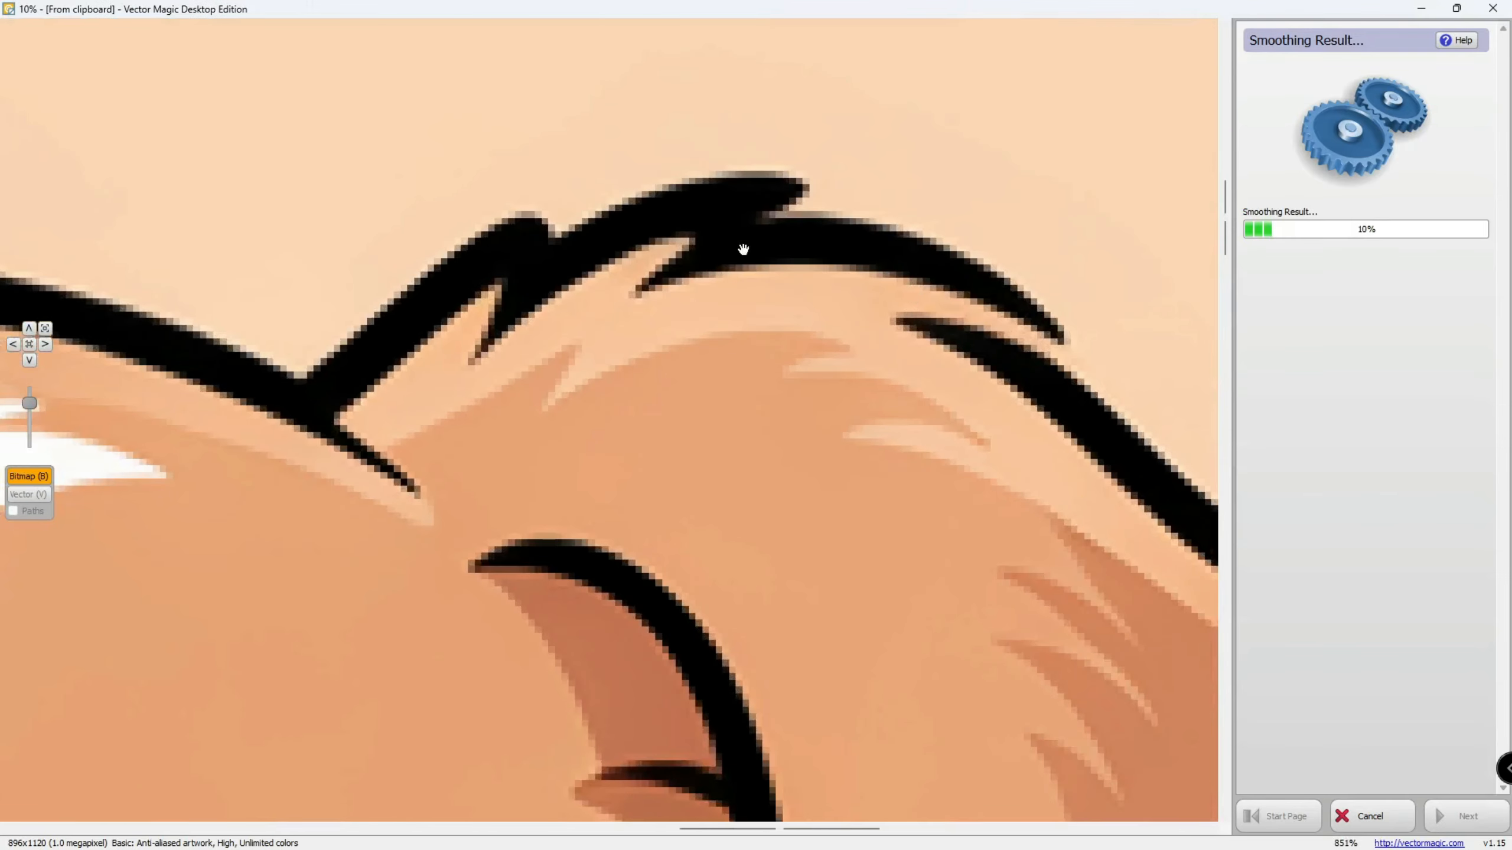
scroll(713, 226, "down", 6)
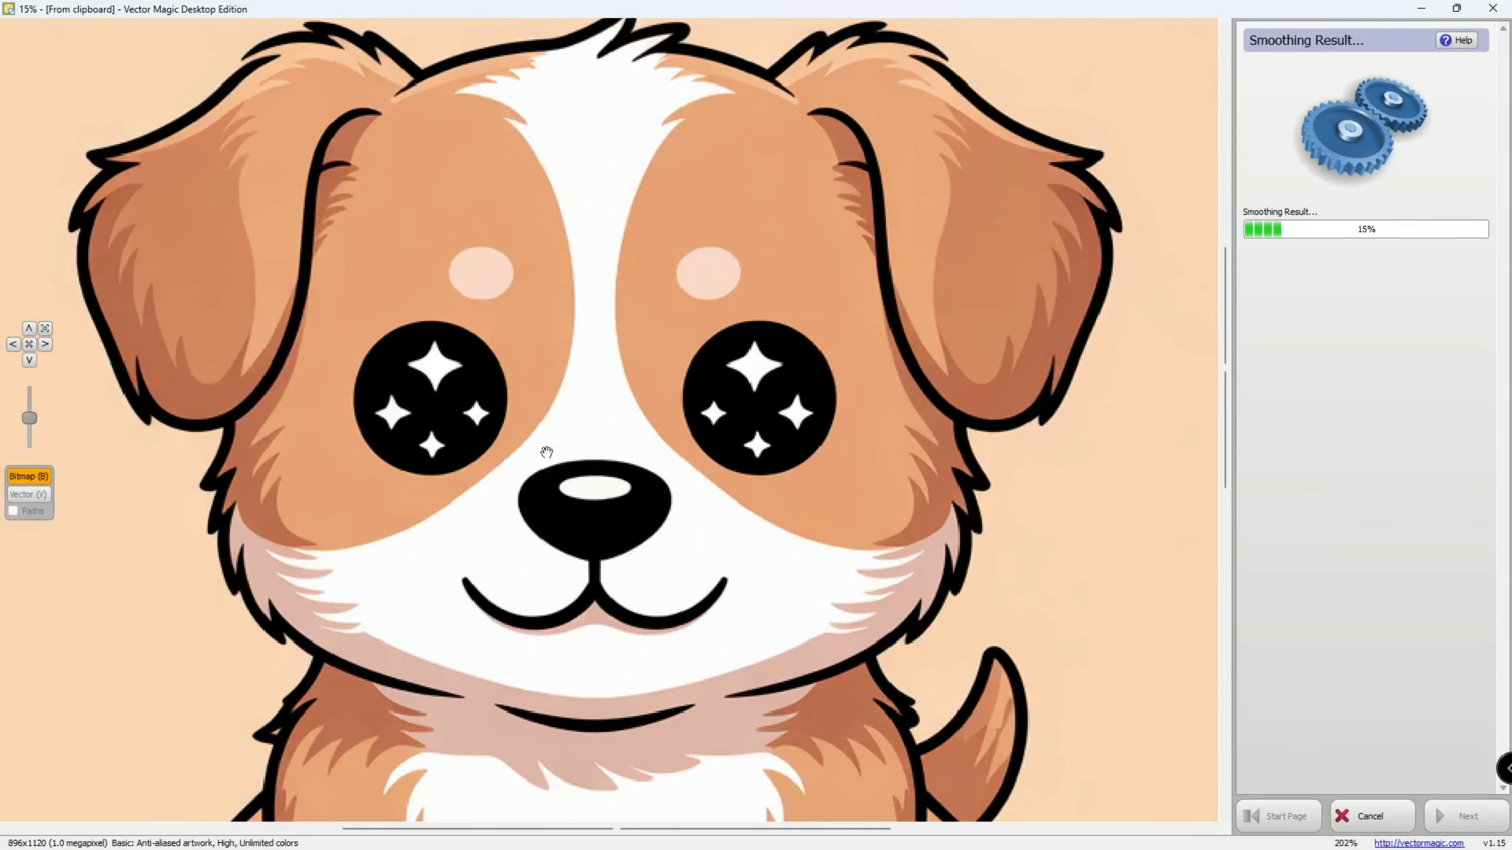
left_click_drag(493, 708, 628, 405)
mouse_move(613, 474)
left_mouse_down()
mouse_move(614, 257)
mouse_move(504, 781)
left_mouse_up()
scroll(614, 257, "down", 1)
scroll(594, 172, "up", 6)
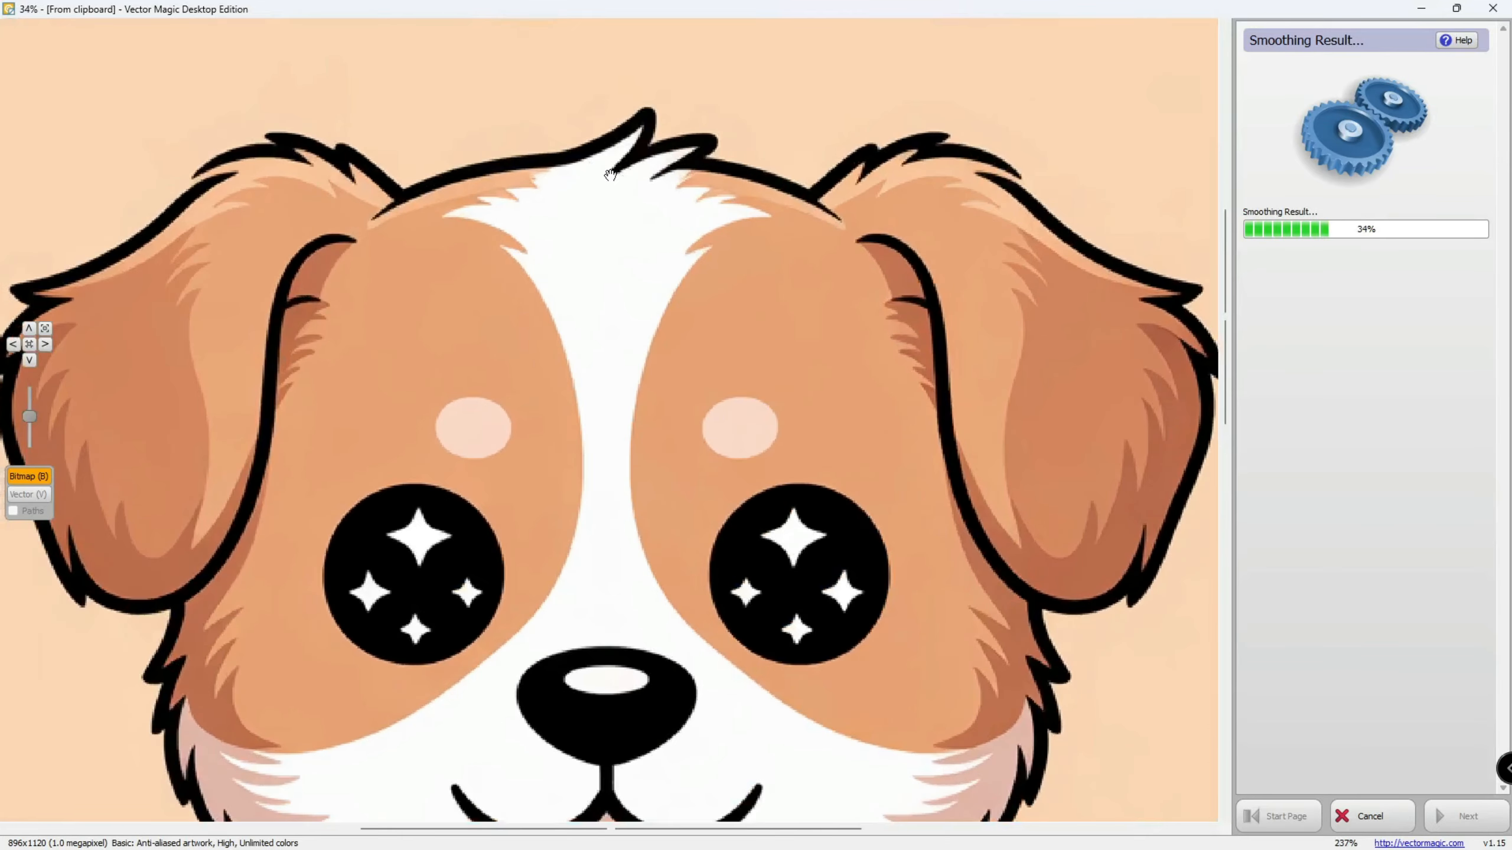
scroll(482, 253, "down", 6)
scroll(822, 527, "up", 3)
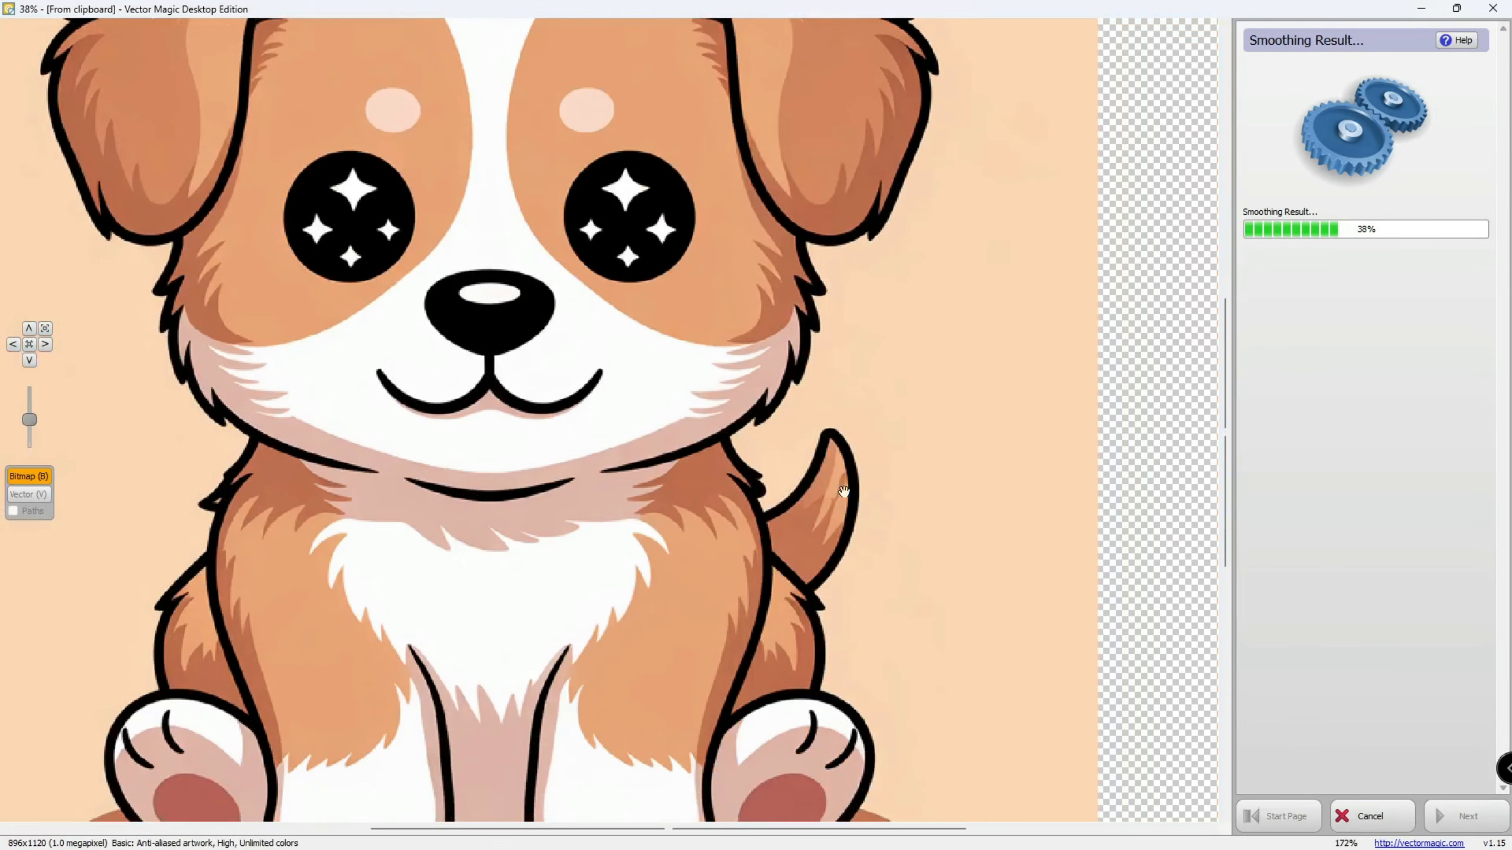
scroll(823, 519, "up", 5)
left_click_drag(802, 521, 1112, 126)
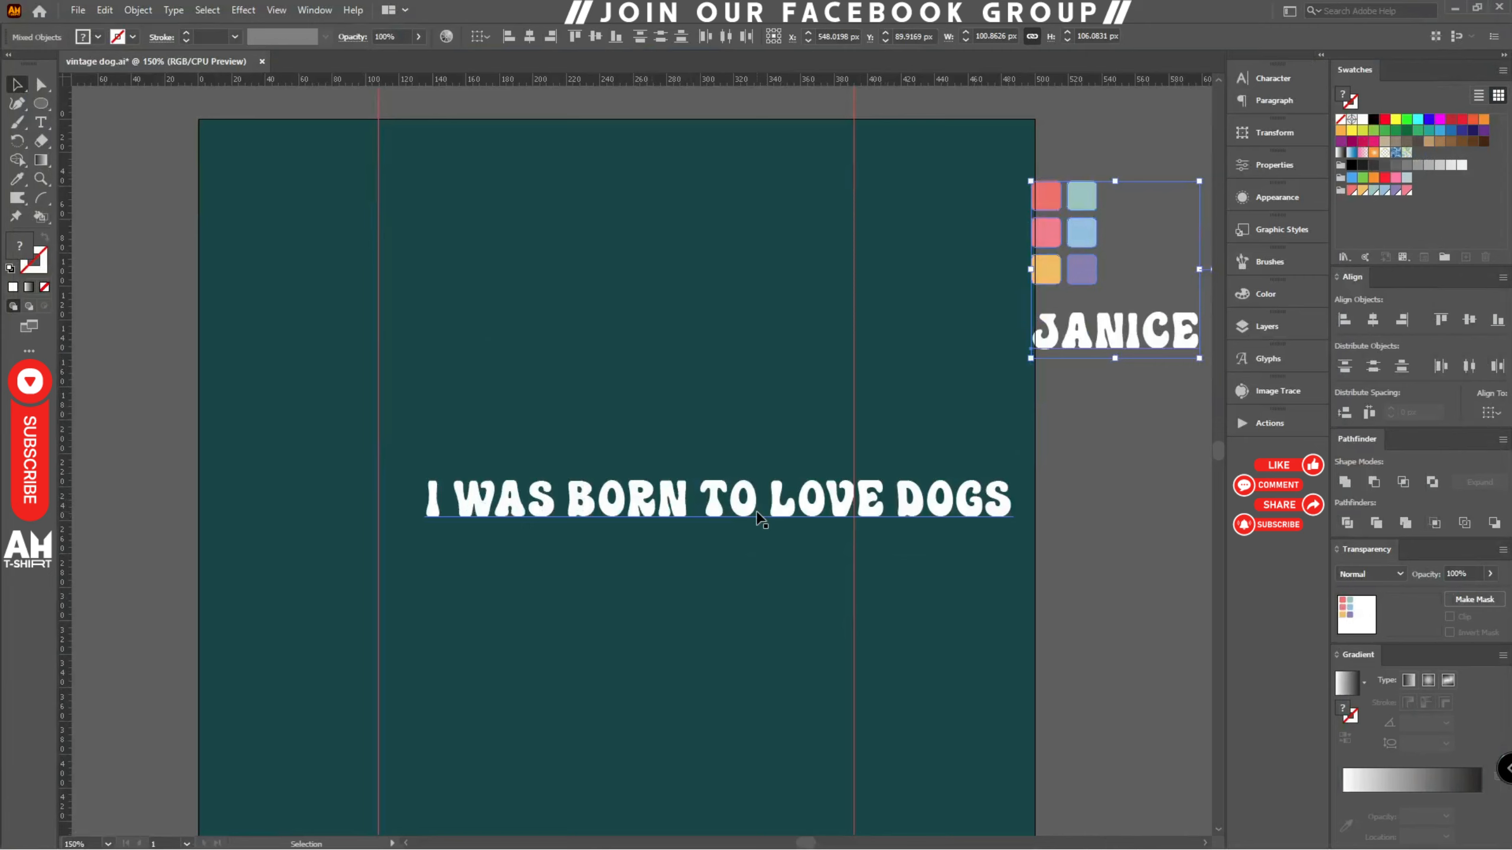
- Break the slogan into the lines "I WAS BORN TO" and "LOVE DOGS", and keep a copy outside the artboard
key("t")
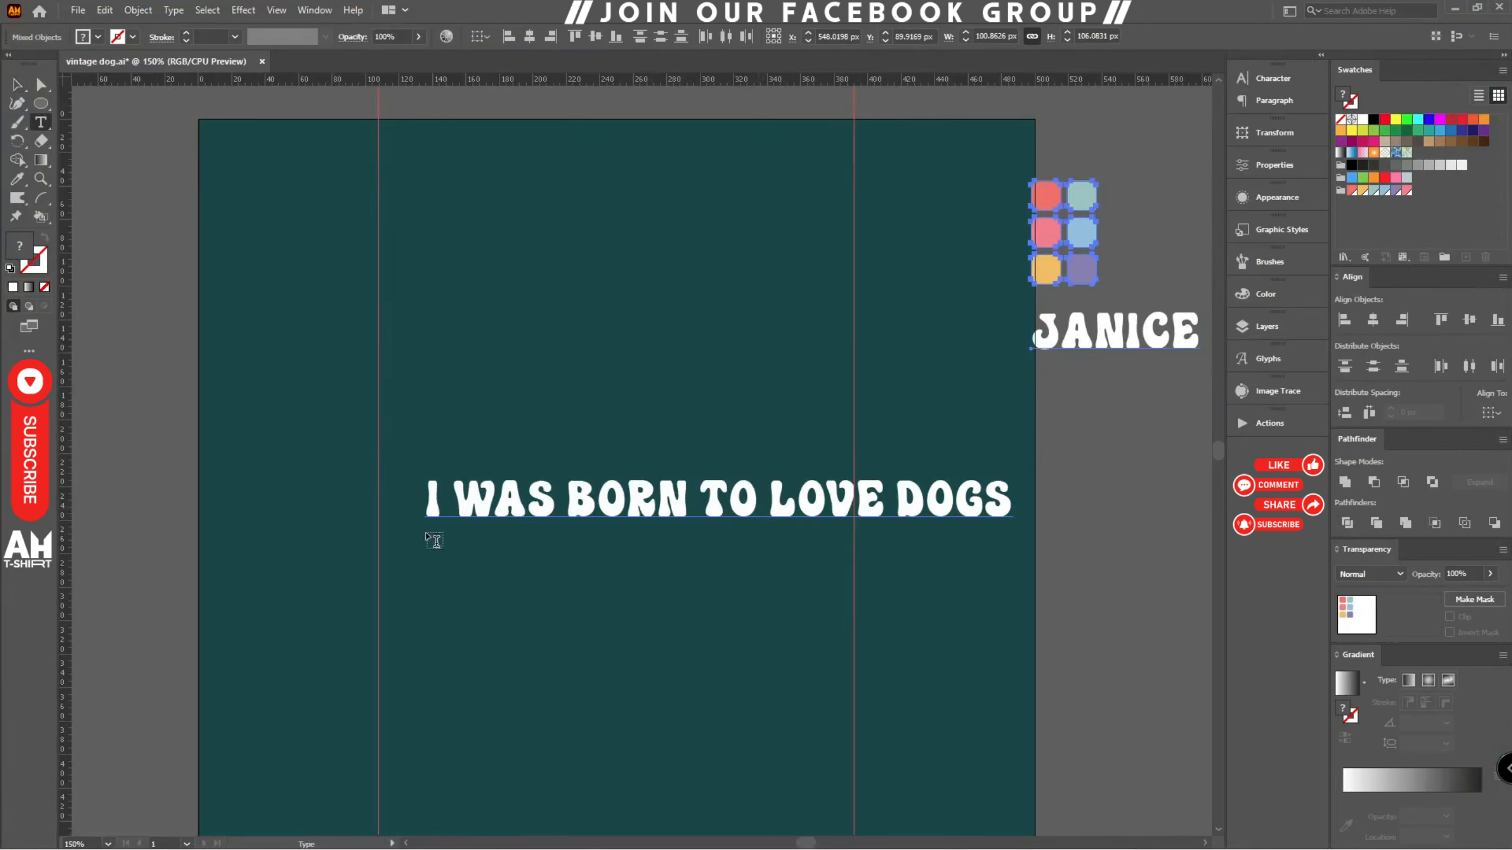
left_click_drag(768, 492, 753, 495)
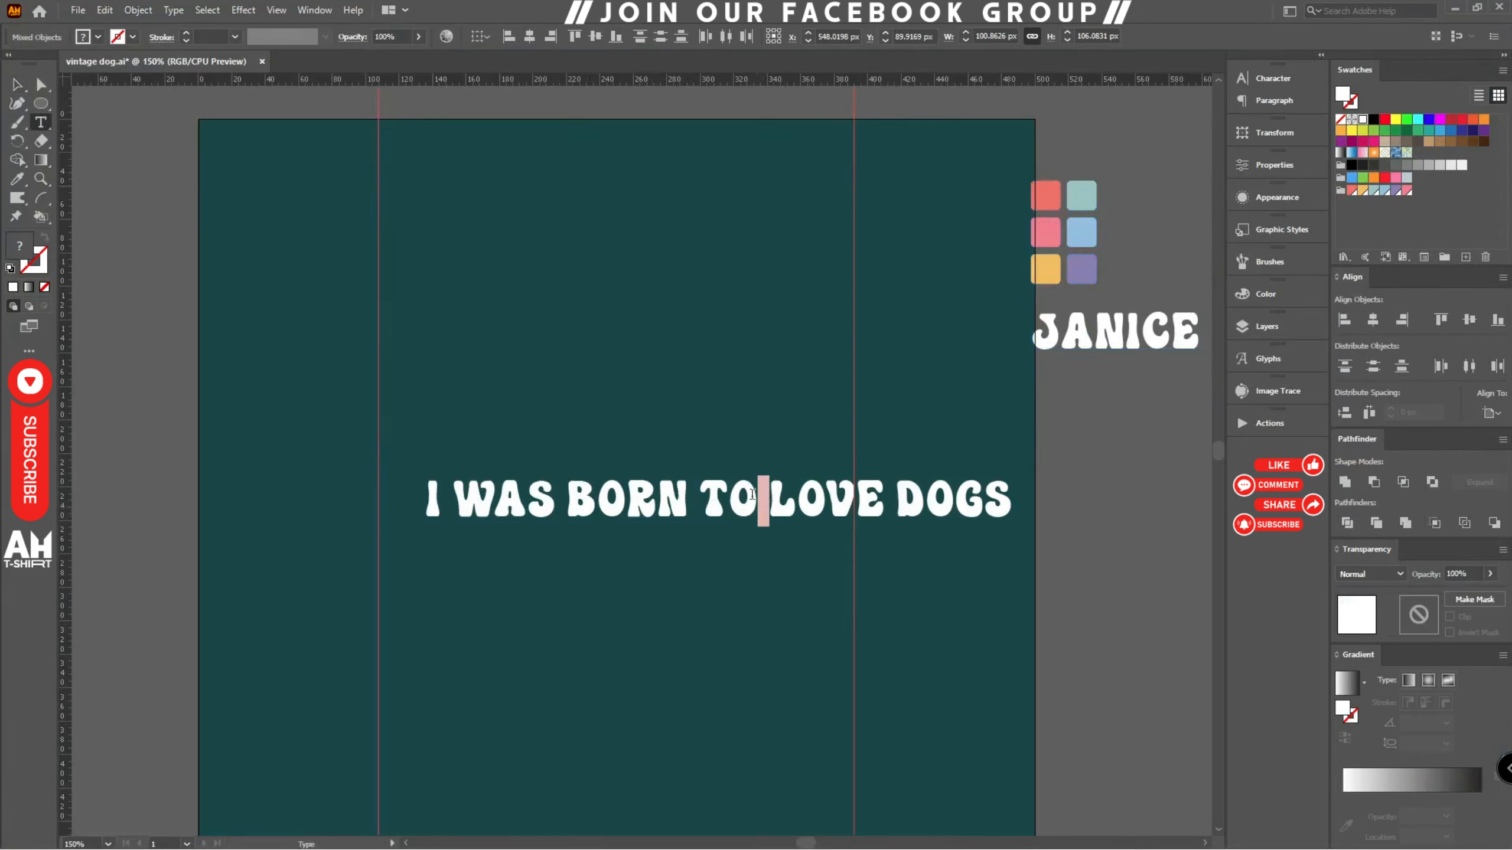
key("Return")
key("Escape")
left_click(77, 9)
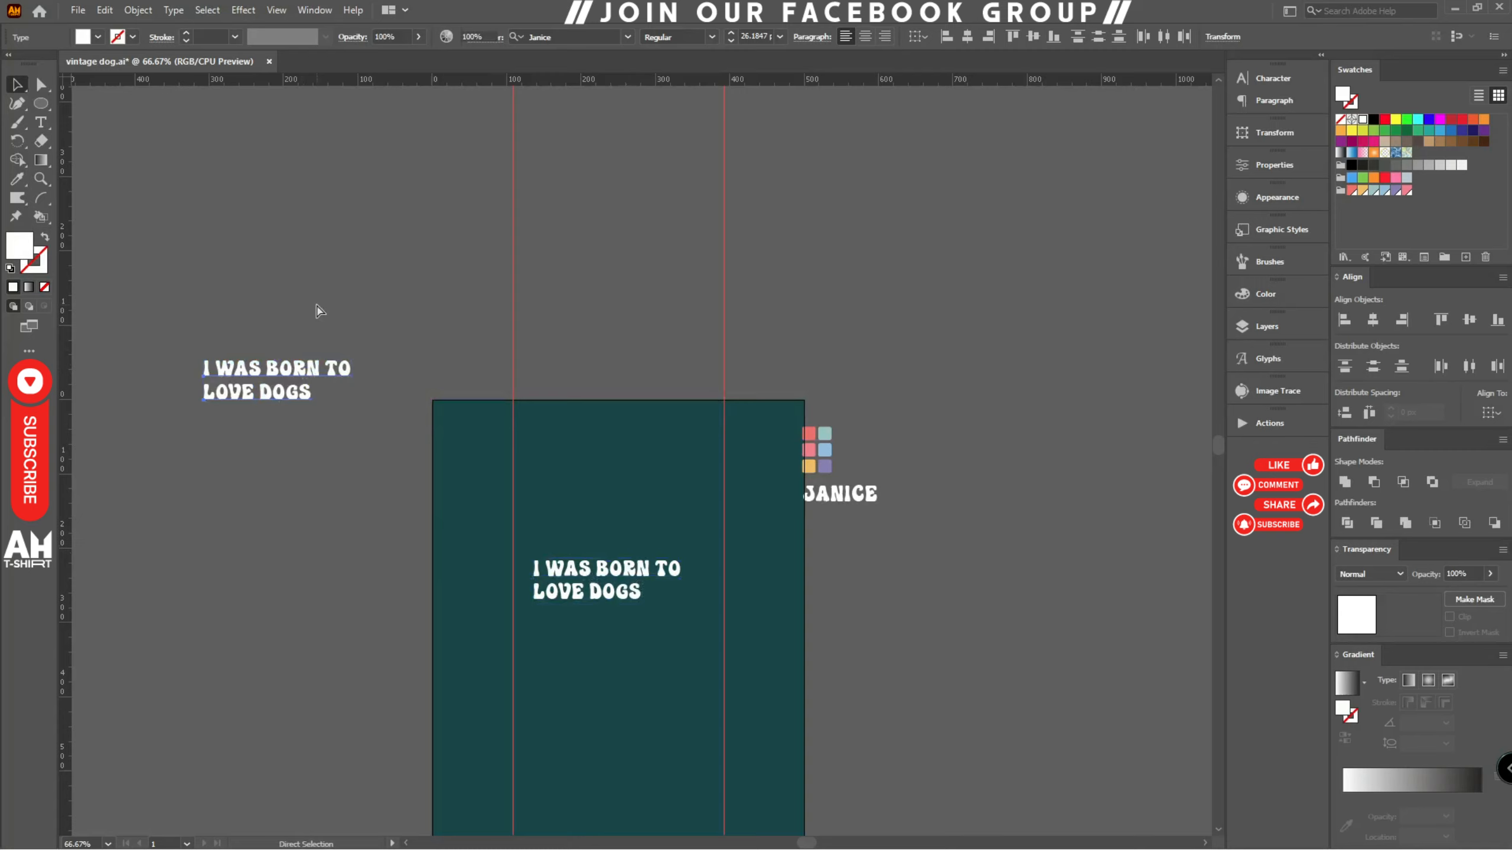
- Convert the artboard's two-line slogan to outlines and move it to the right of the right-hand guide
key("ctrl+plus")
key("ctrl+plus")
right_click(644, 614)
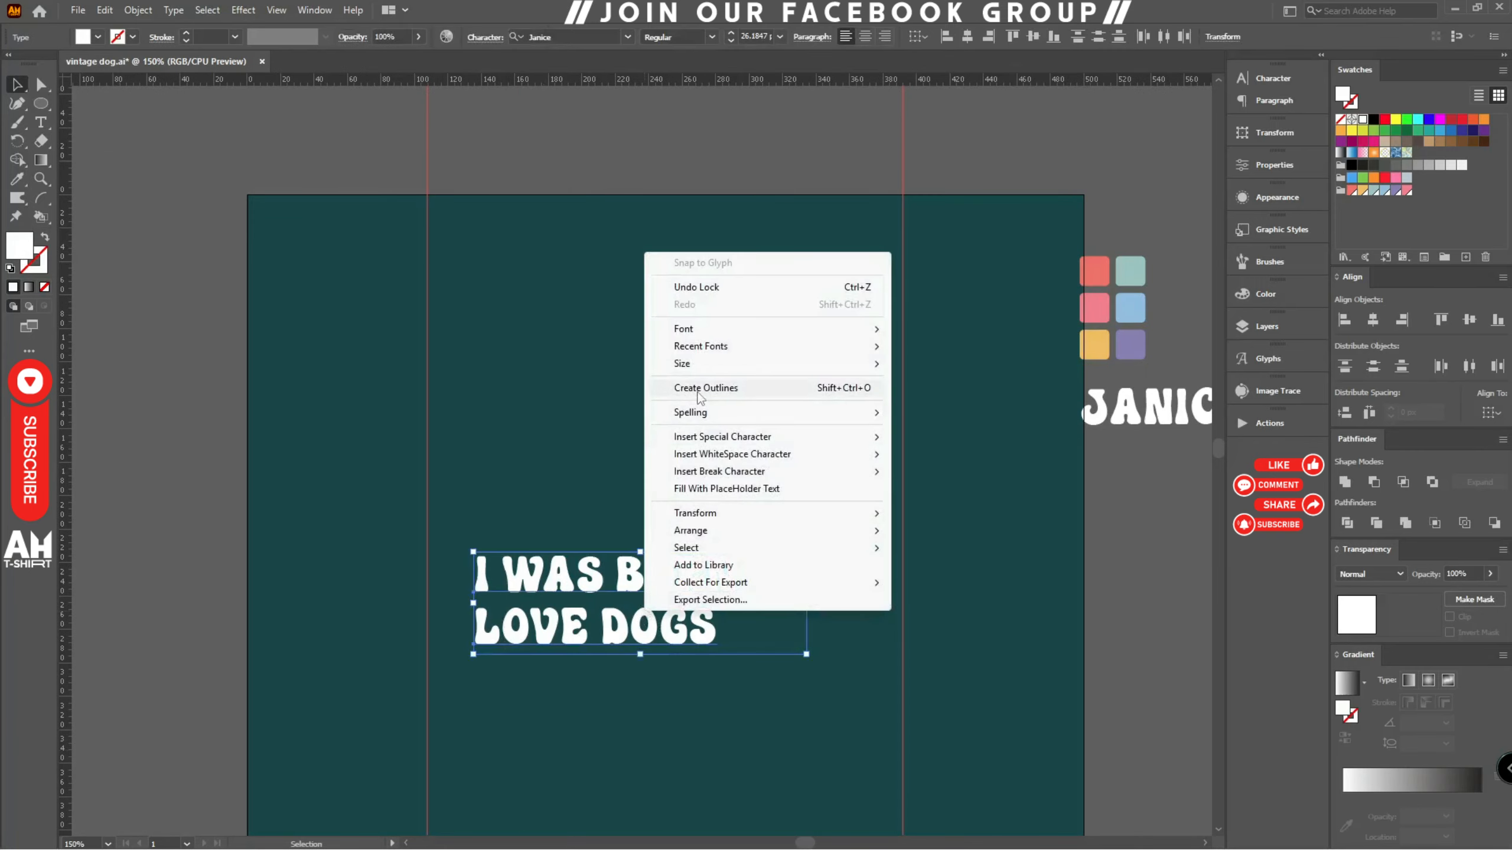
left_click(705, 388)
scroll(595, 417, "down", 3)
scroll(596, 417, "right", 3)
left_click_drag(476, 471, 953, 479)
left_click(611, 463)
- Draw a white rectangle spanning the space between the two vertical guides on the artboard, then deselect it
key("m")
scroll(921, 370, "up", 2)
scroll(522, 402, "down", 4)
left_click_drag(309, 300, 785, 705)
key("ctrl+shift+a")
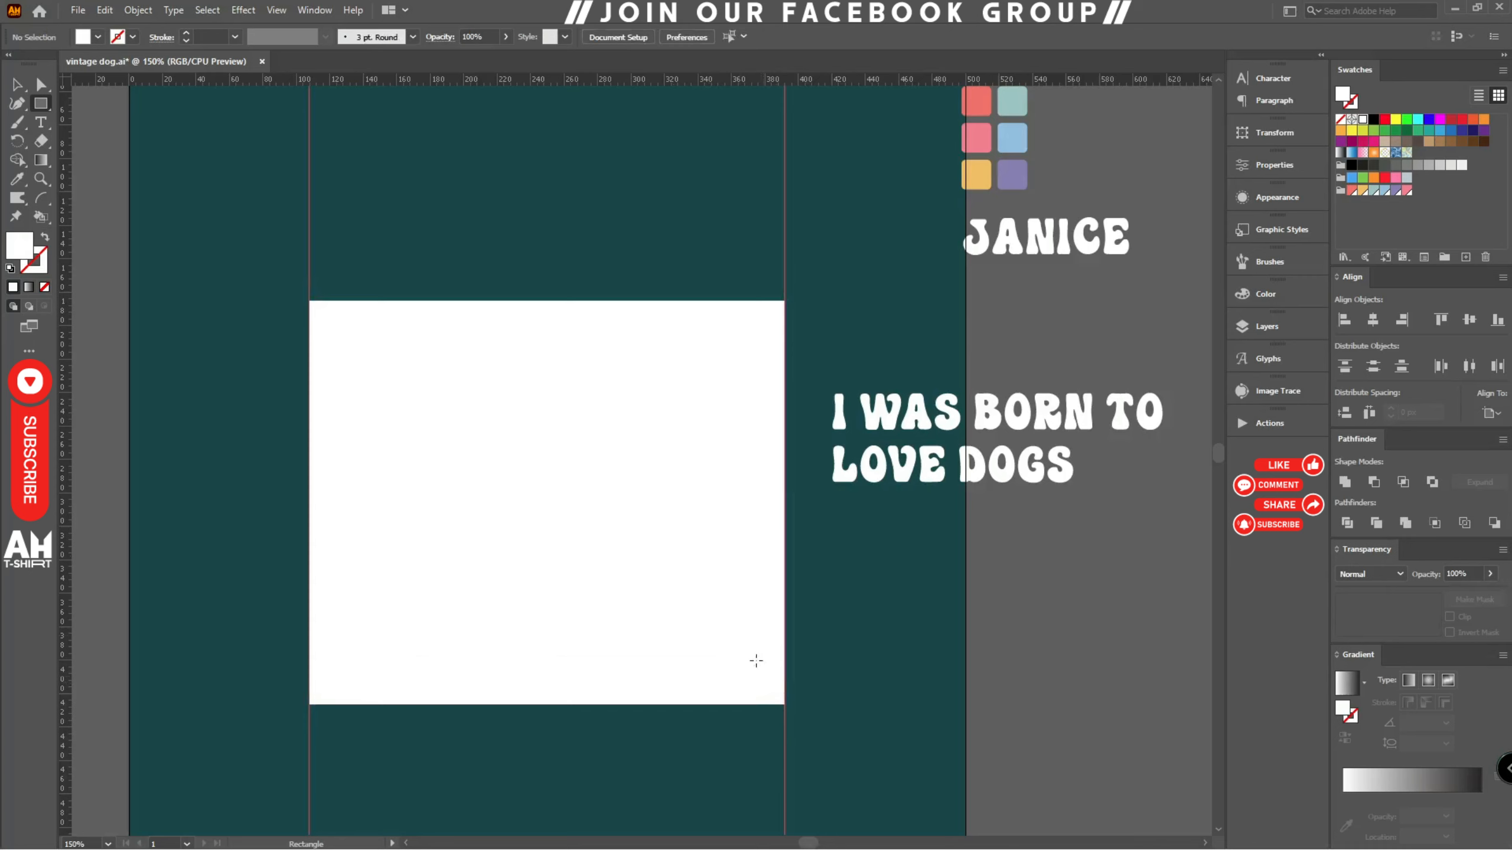
- Draw a beige circle about 292 px wide over the white rectangle and shift it lower
key("l")
left_click(1384, 141)
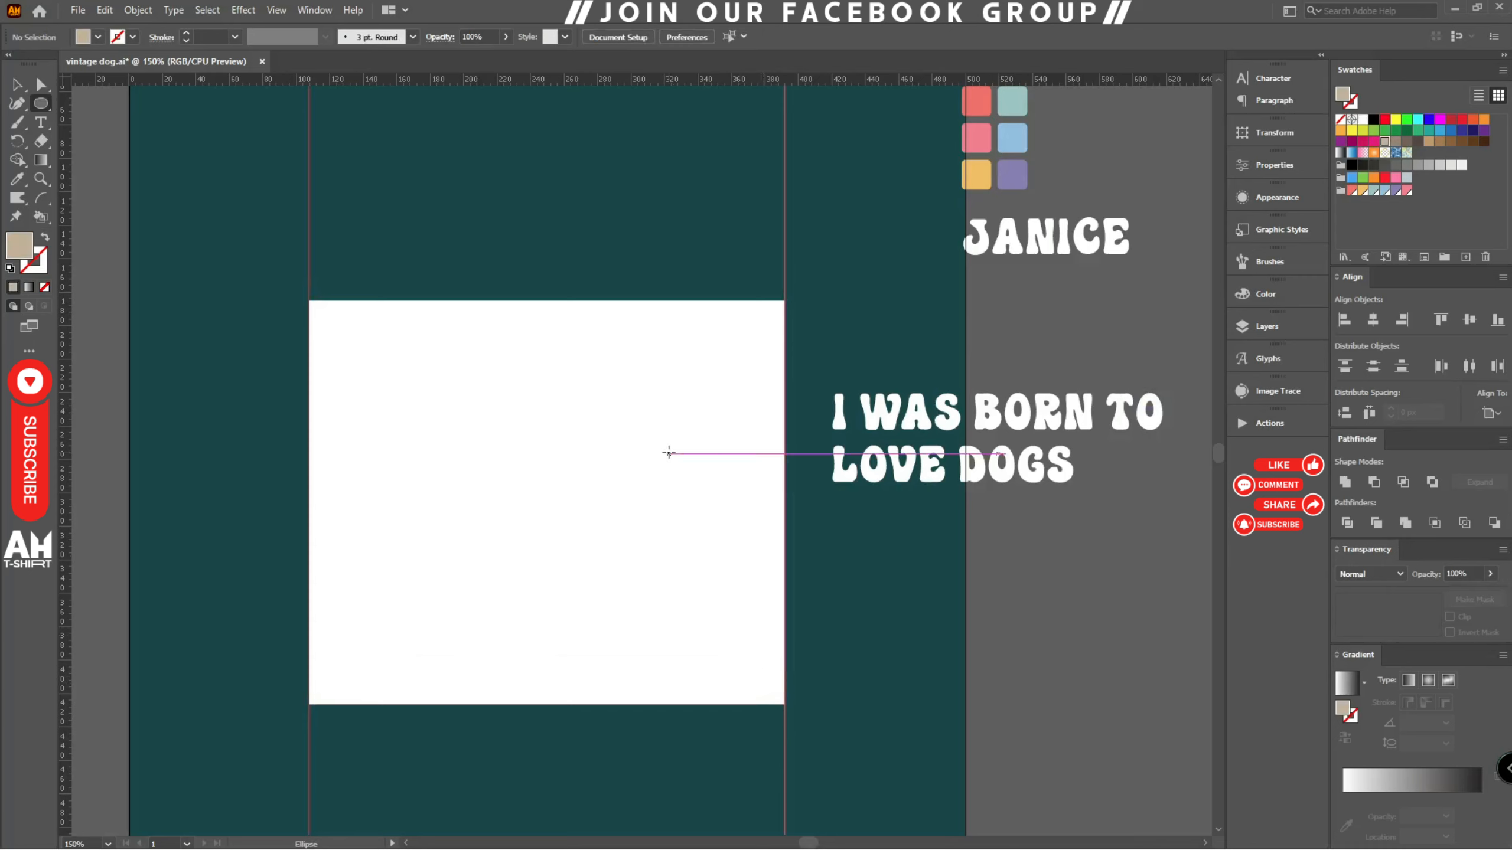
mouse_move(566, 494)
left_mouse_down()
mouse_move(833, 706)
mouse_move(820, 701)
left_mouse_up()
key("v")
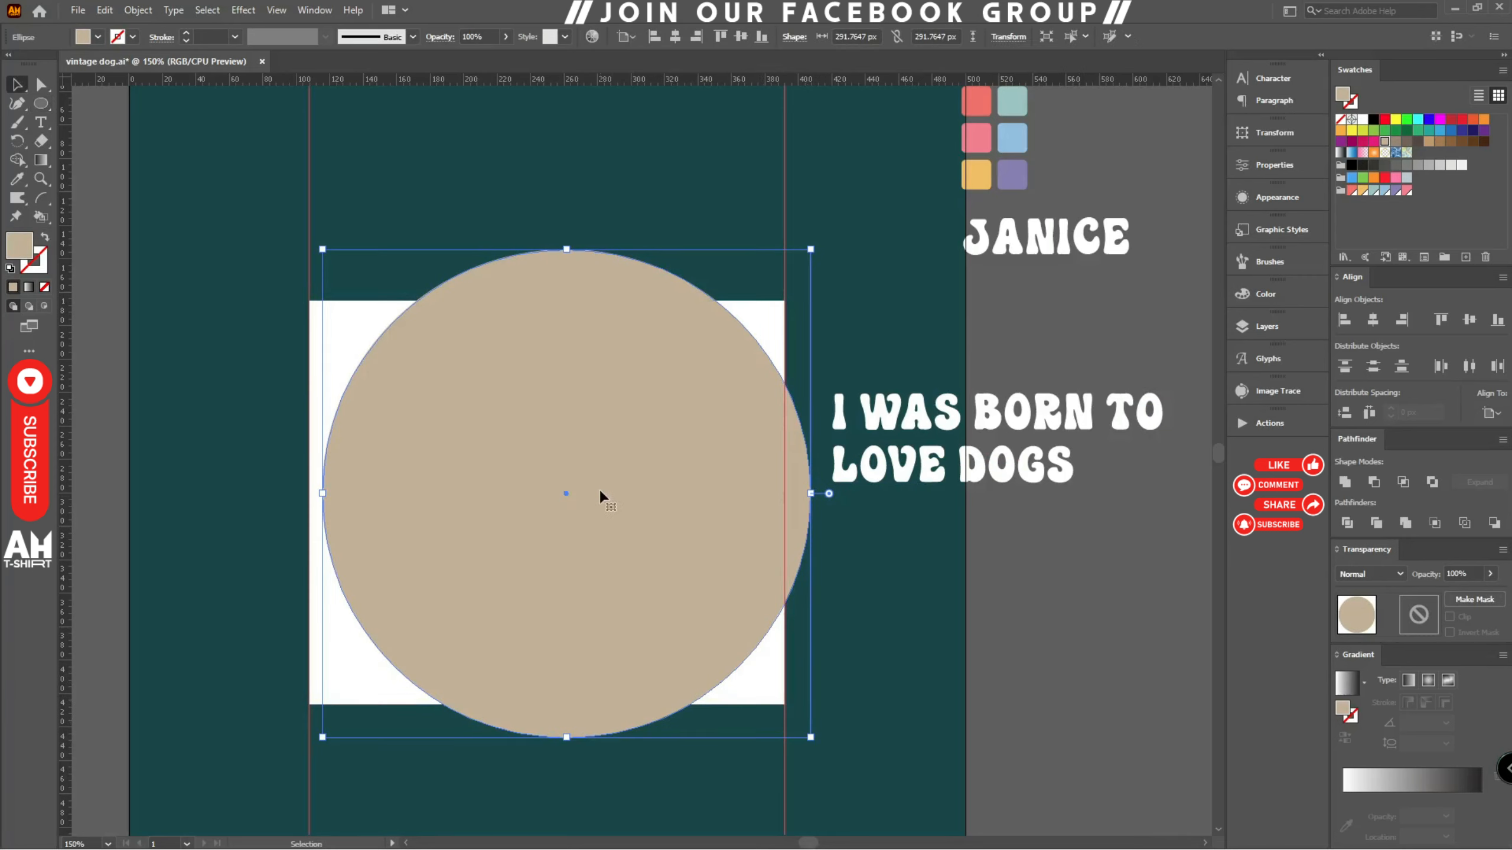
left_click_drag(599, 494, 544, 574)
- Delete the beige circle together with the white rectangle from the artboard
left_click_drag(472, 244, 538, 362)
key("Delete")
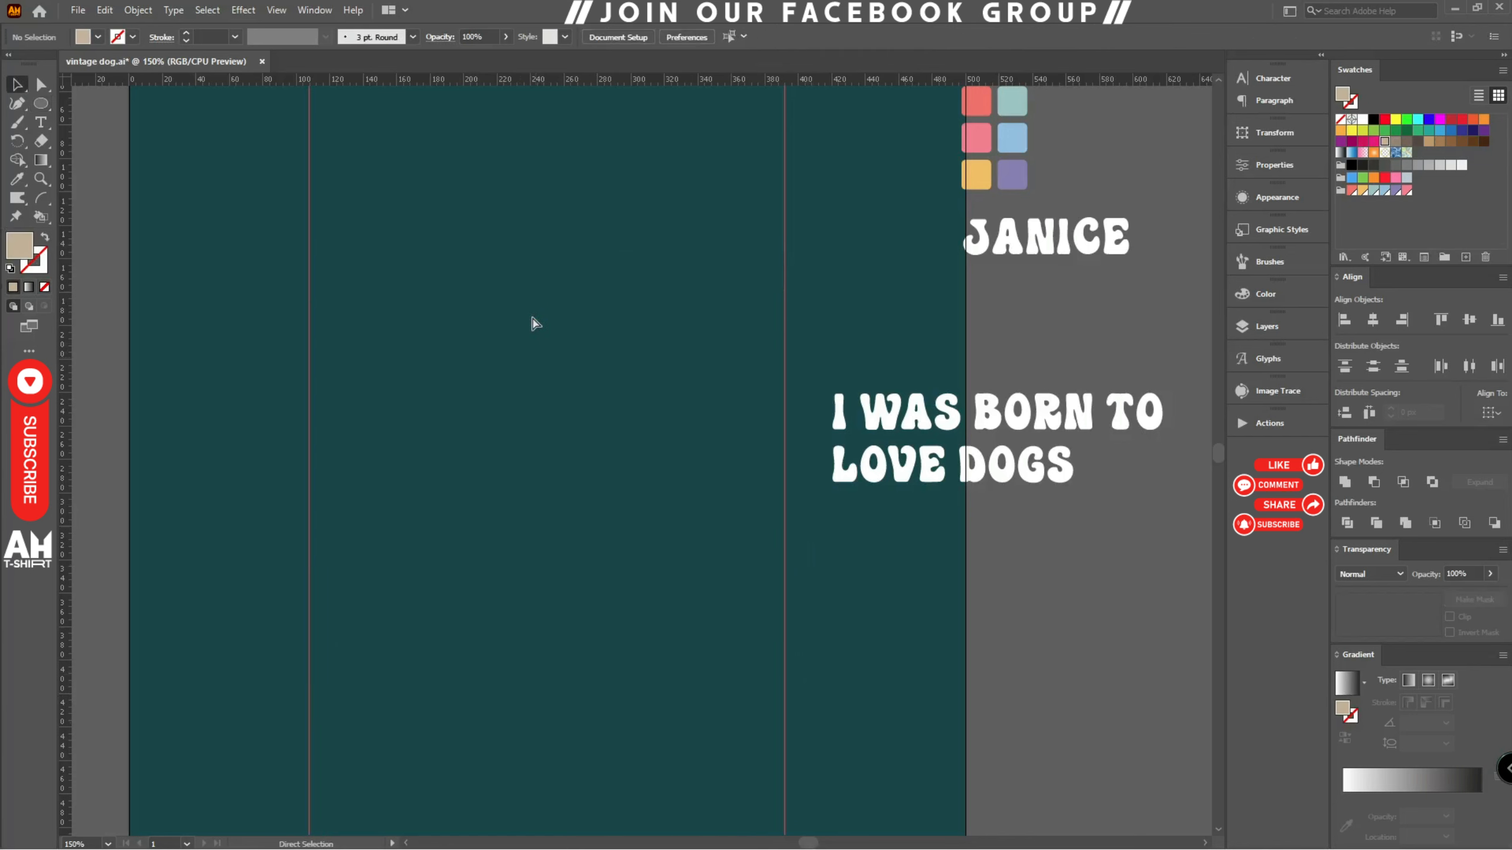
- Switch to Chrome and browse the "kawaii dog vector" image results for illustration references, previewing the sitting golden retriever puppy
left_click(695, 842)
left_click(708, 17)
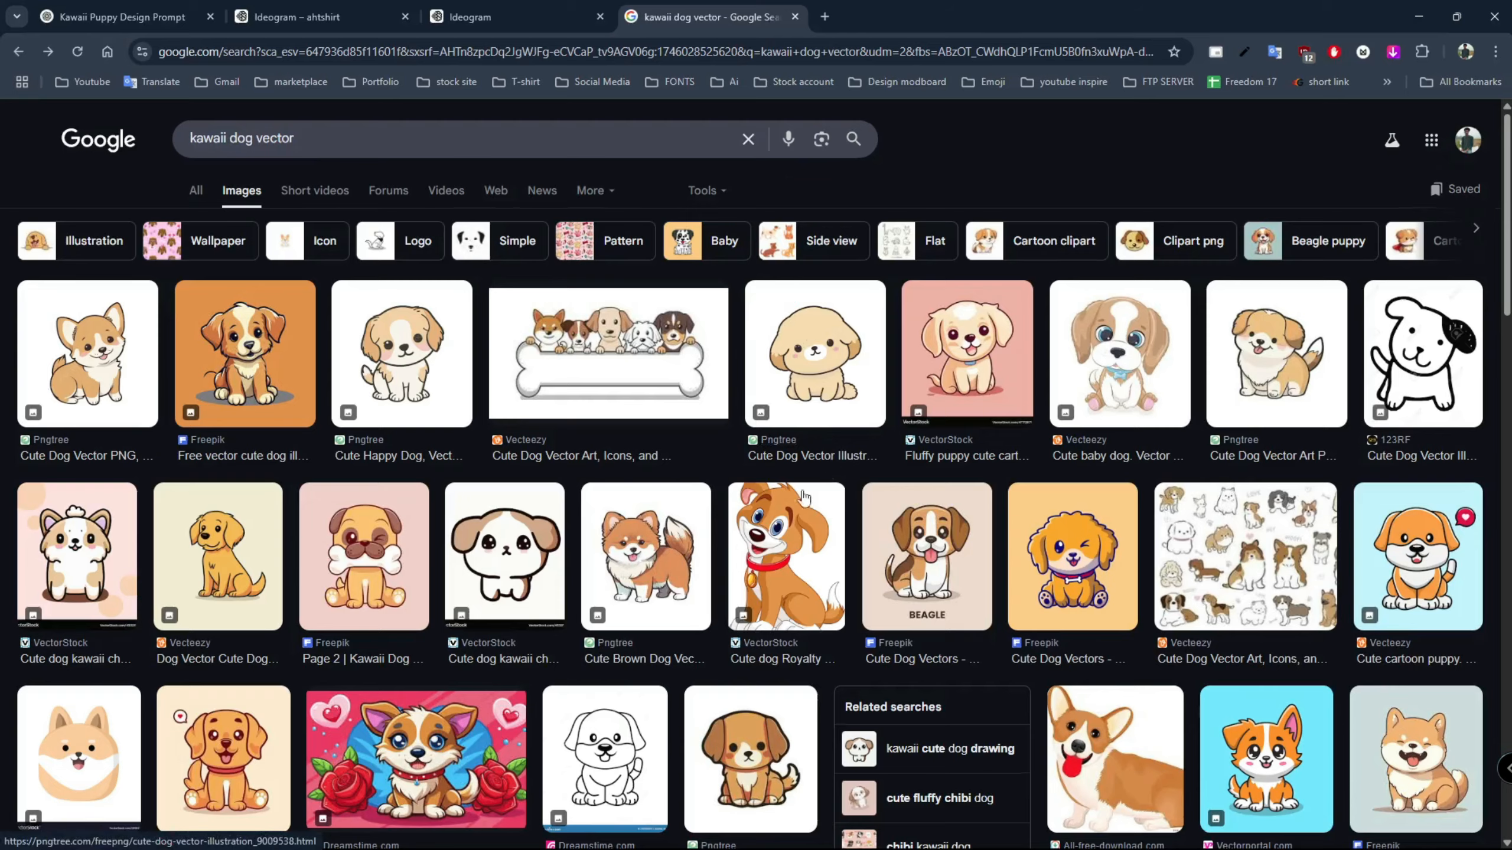
scroll(731, 545, "down", 3)
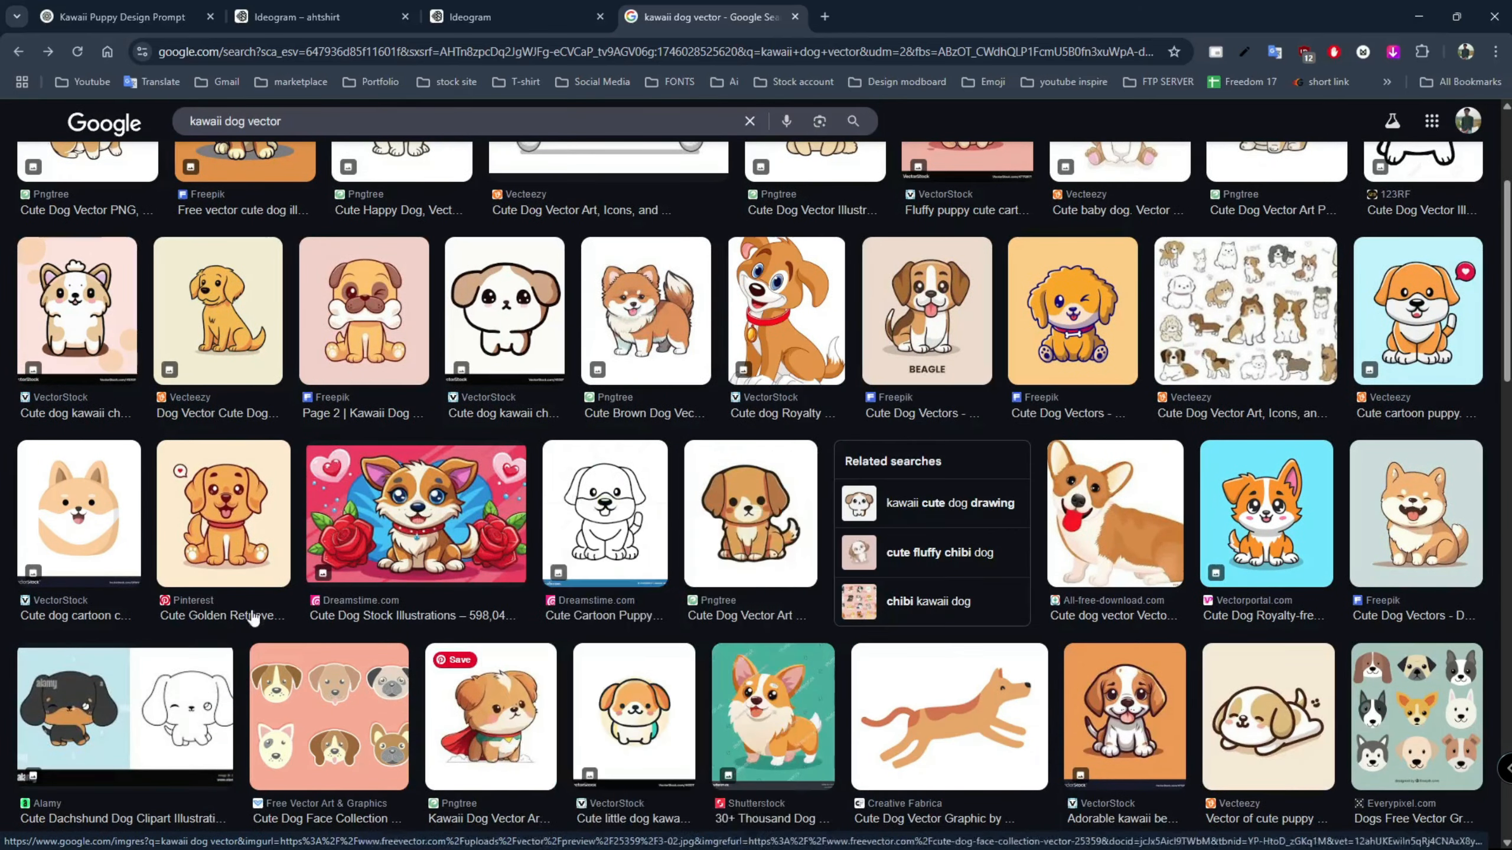
mouse_move(232, 506)
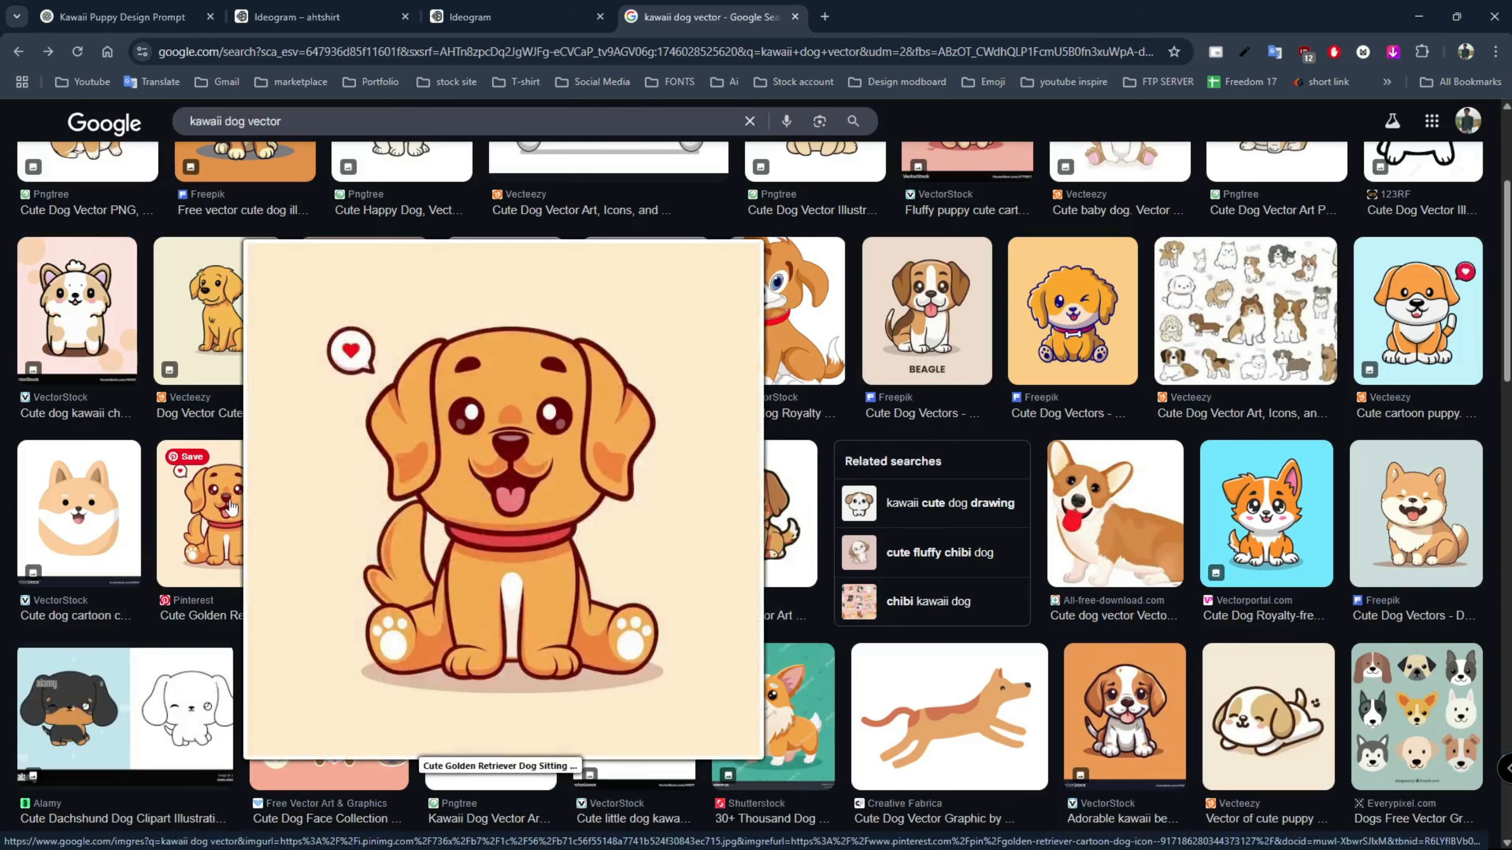
scroll(232, 507, "up", 2)
mouse_move(78, 476)
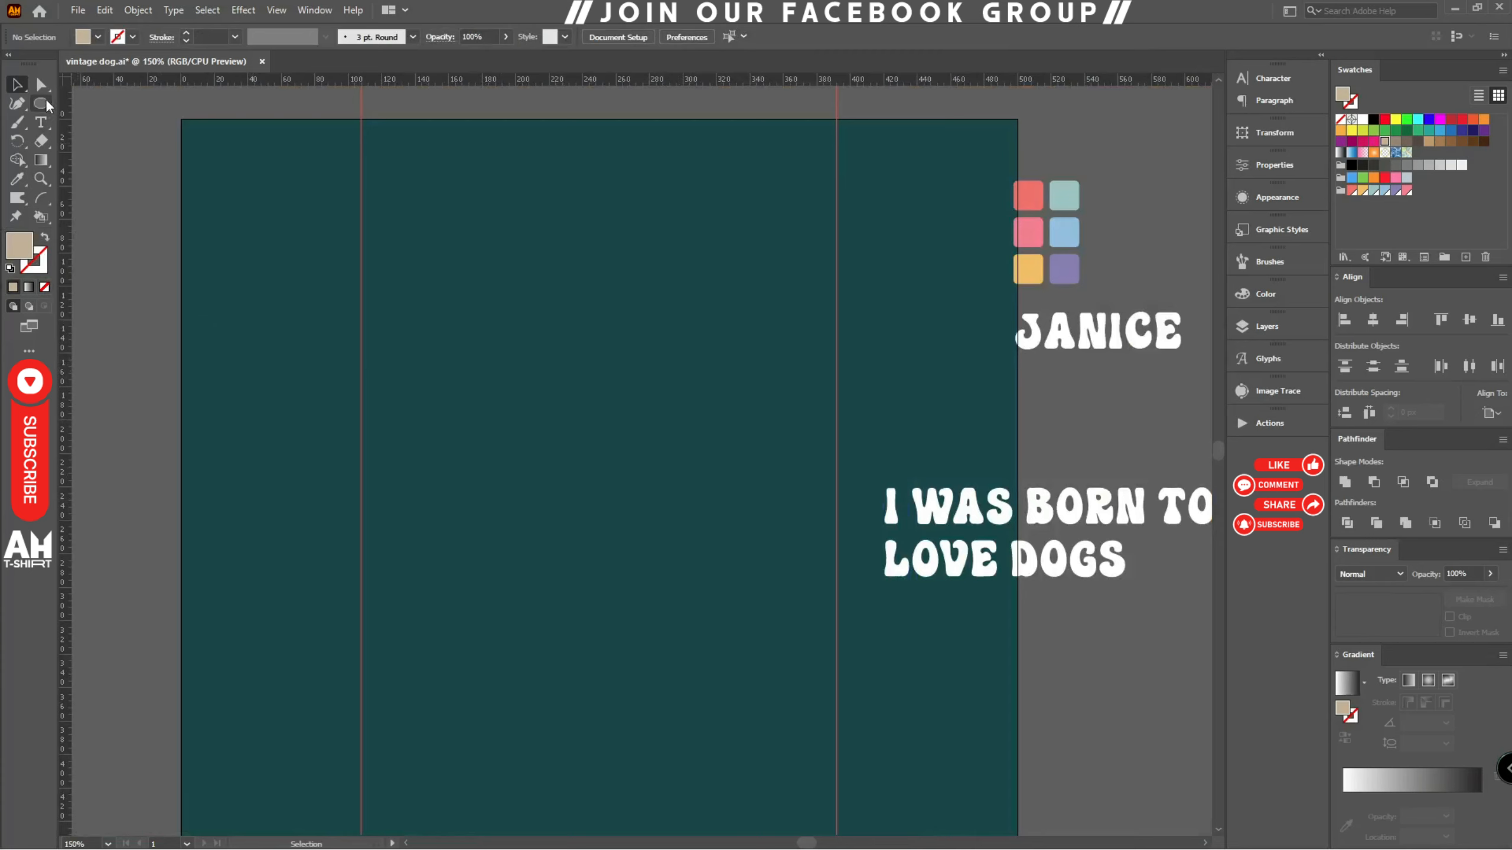
- In Illustrator, draw a beige circle centred horizontally on the artboard and scale it to about 284 px so it spans the two guides
left_click_drag(44, 98, 120, 138)
scroll(613, 576, "down", 3)
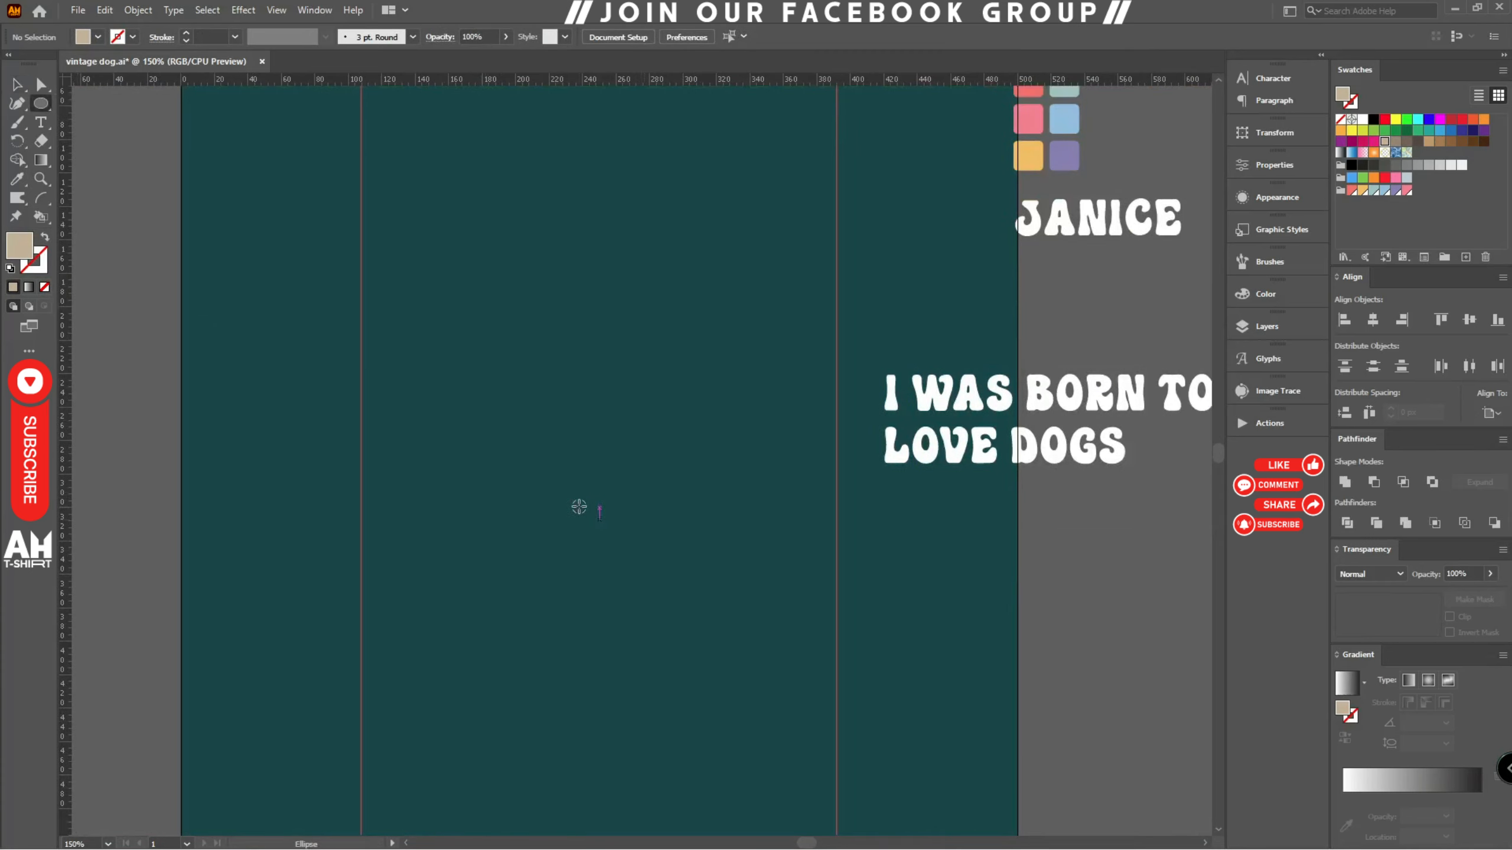
left_click_drag(603, 509, 809, 597)
key("v")
left_click(1373, 320)
left_click_drag(799, 709, 837, 746)
scroll(903, 488, "down", 1)
scroll(883, 464, "up", 1)
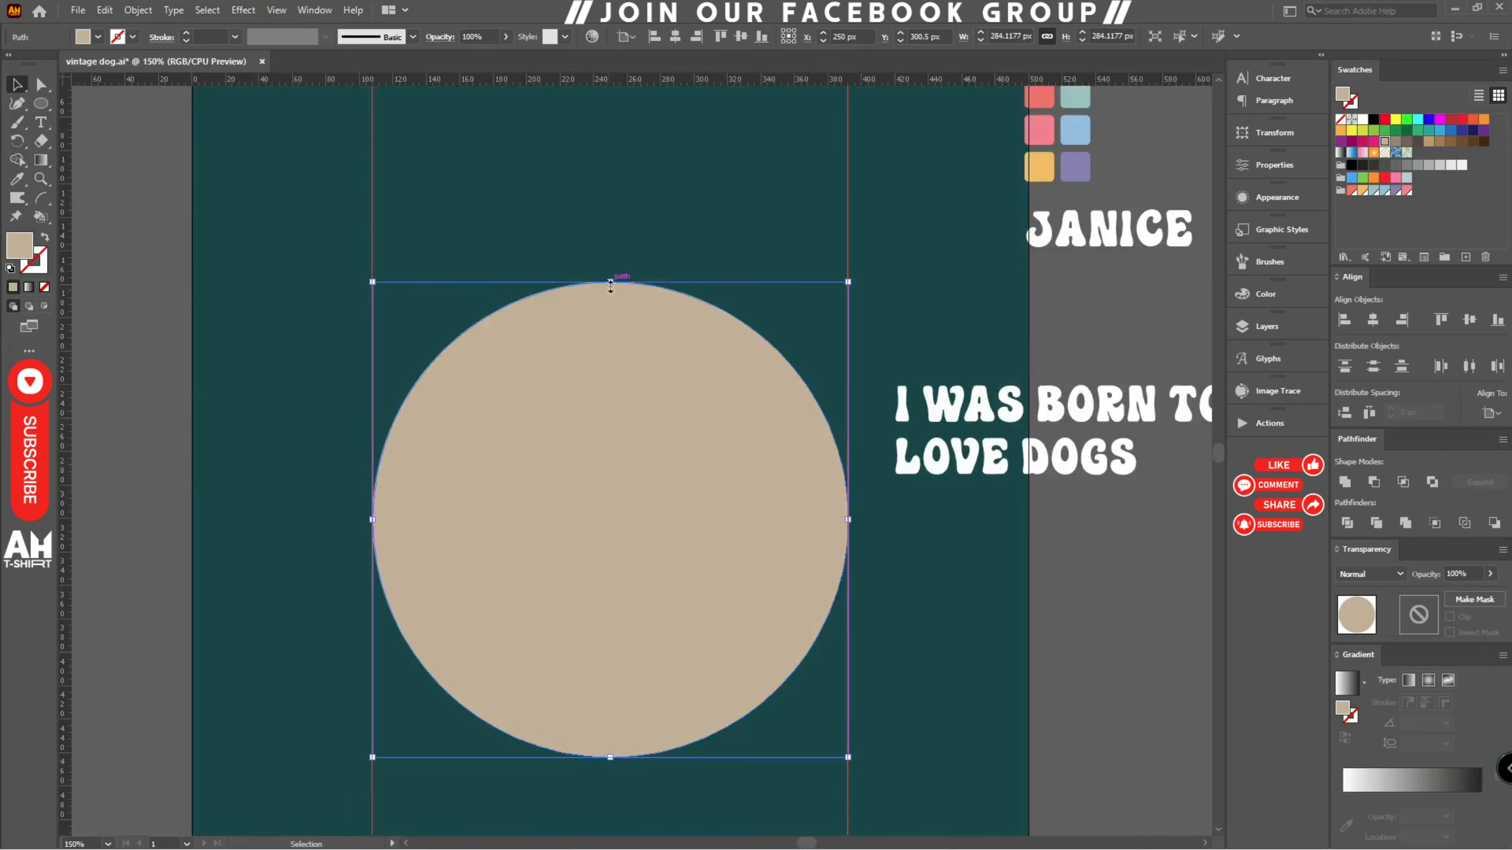
- Flatten the beige circle vertically into a slightly wide ellipse that still spans the guides, then deselect it
left_click_drag(610, 286, 612, 316)
left_click_drag(610, 758, 610, 746)
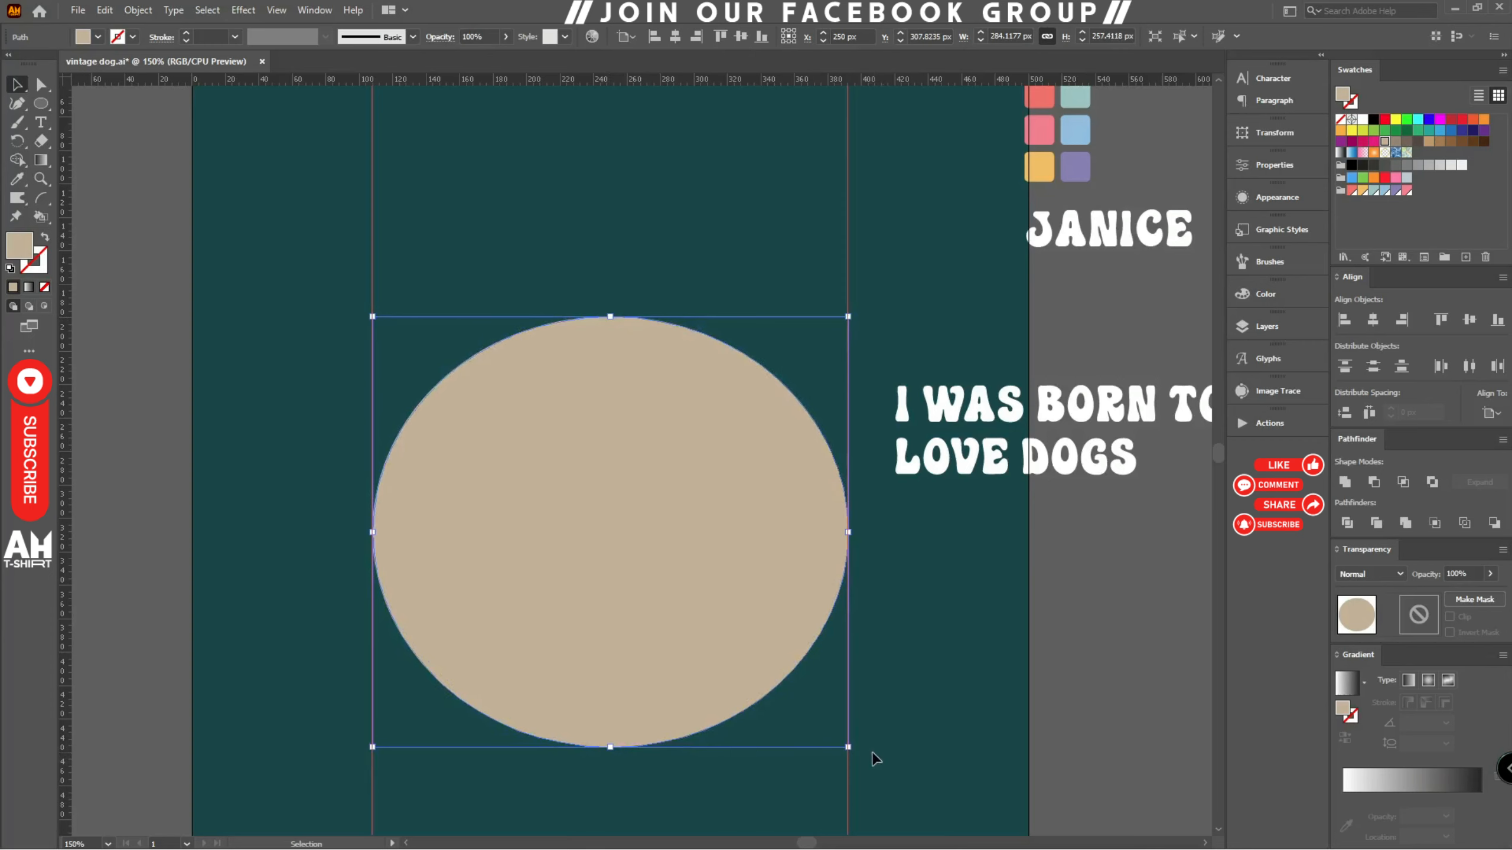
left_click(904, 638)
scroll(909, 614, "down", 2)
scroll(852, 571, "up", 1)
left_click_drag(712, 381, 765, 524)
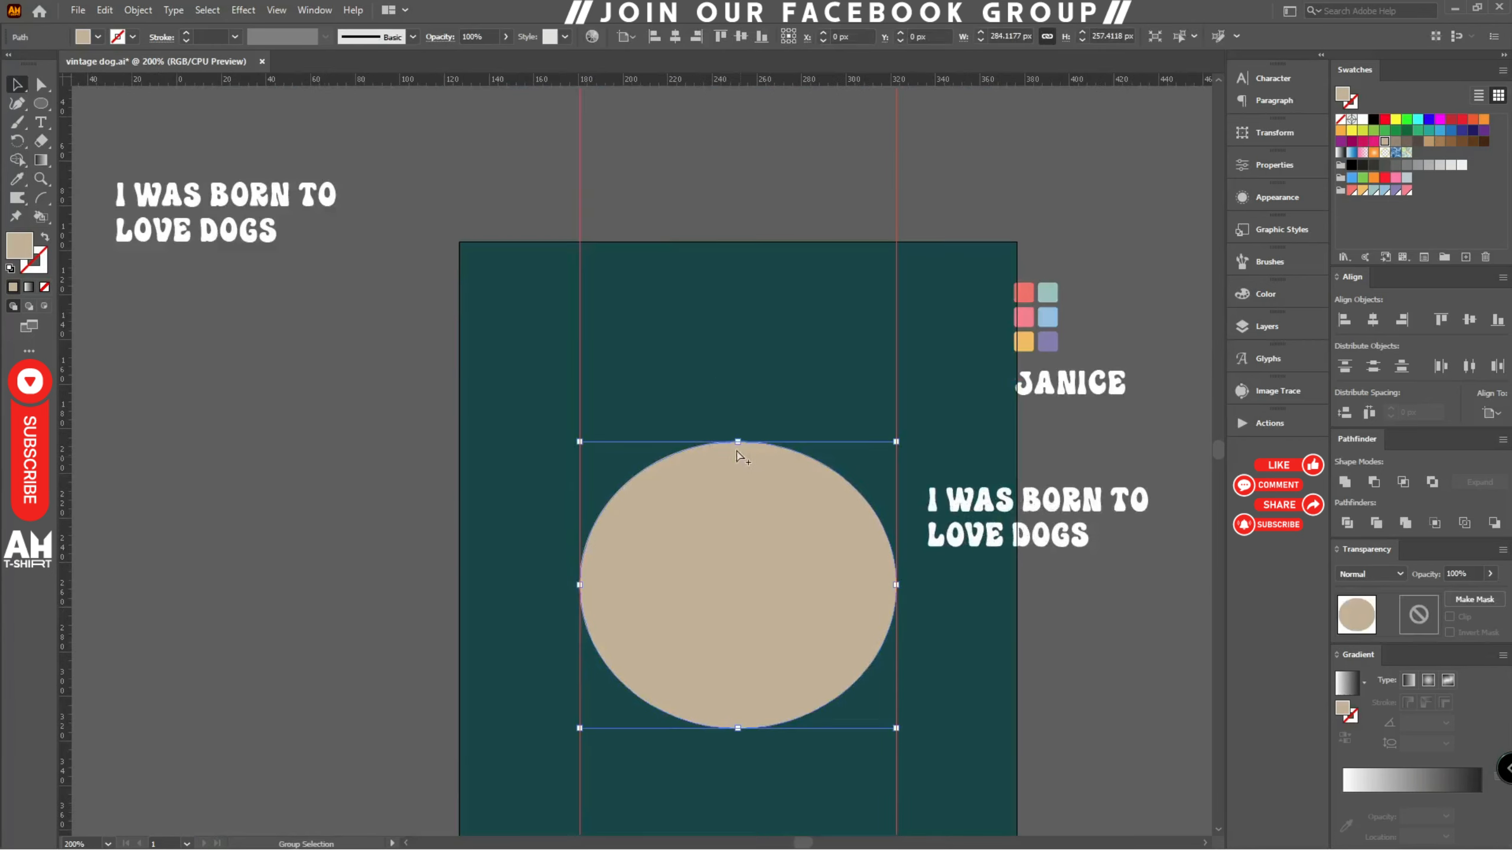
scroll(746, 457, "up", 2)
left_click_drag(733, 427, 726, 412)
left_click(628, 323)
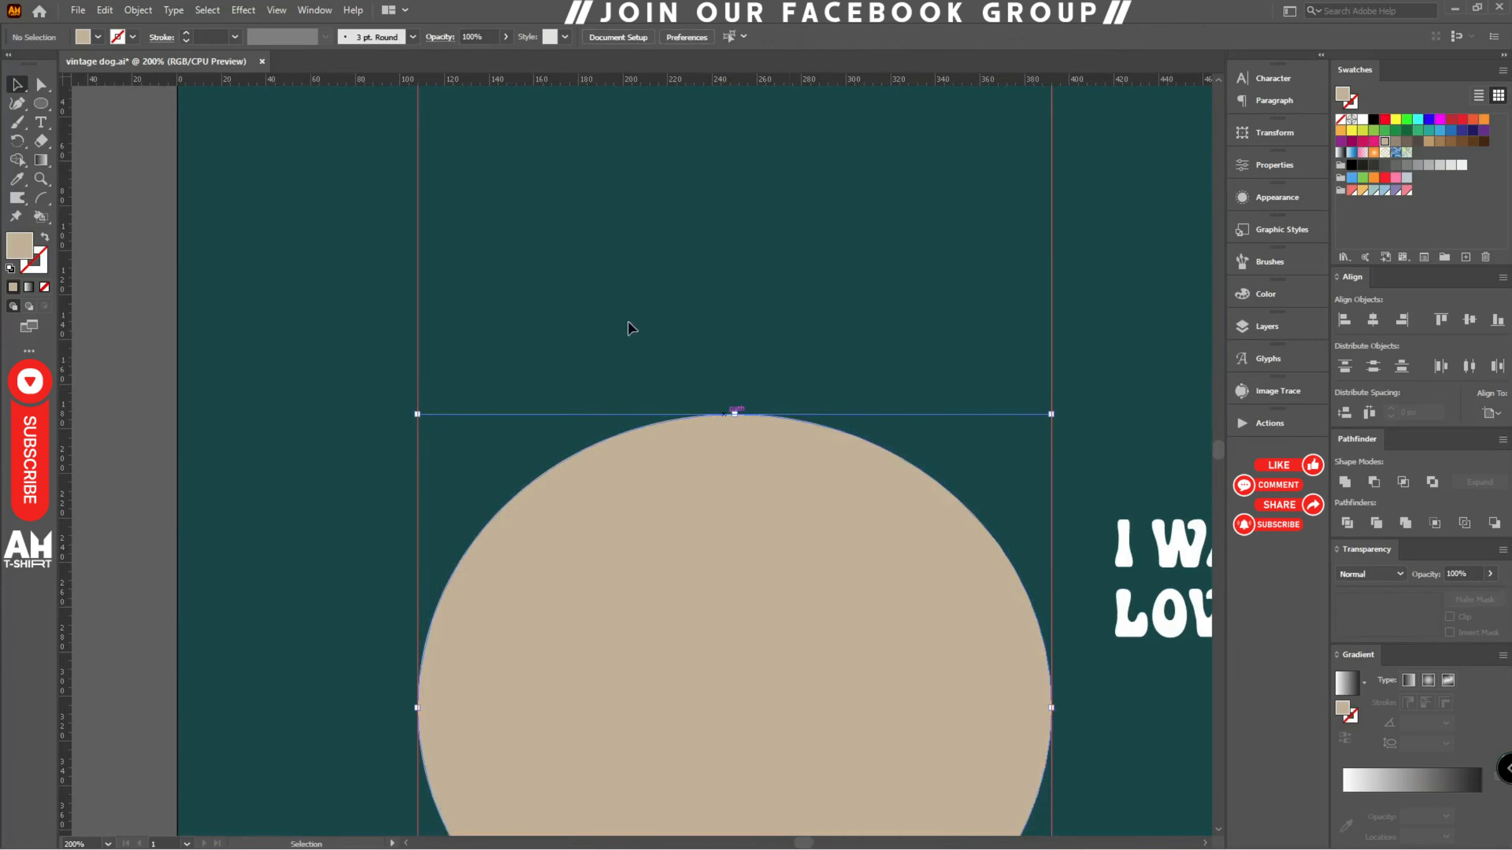
scroll(614, 324, "down", 2)
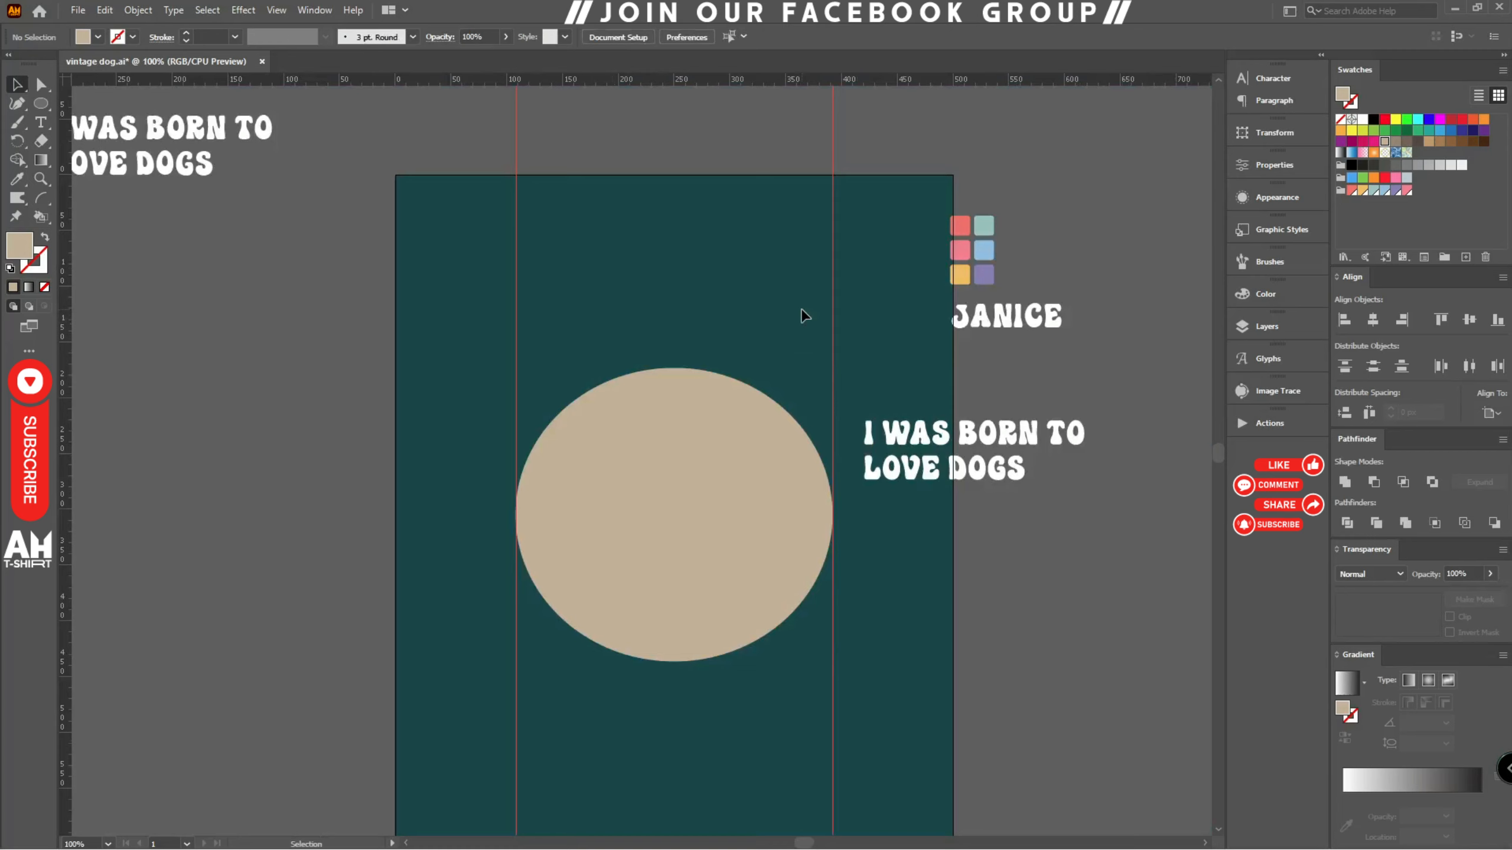
- Draw a thin red horizontal strip about 317 px wide and 1.8 px high across the upper part of the ellipse
left_click(41, 103)
left_click(97, 103)
scroll(762, 453, "up", 2)
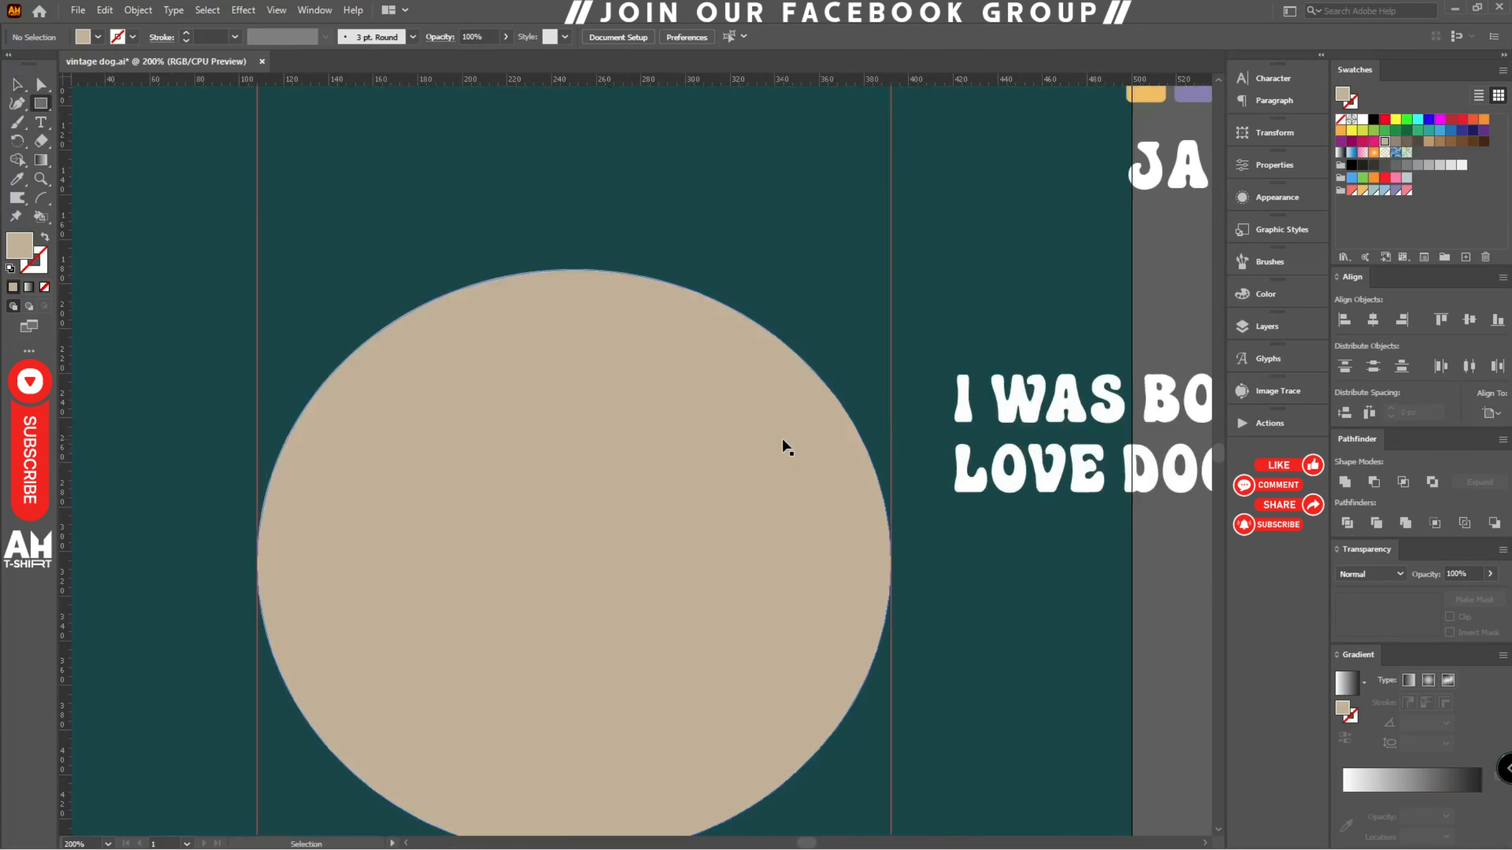
left_click(1460, 120)
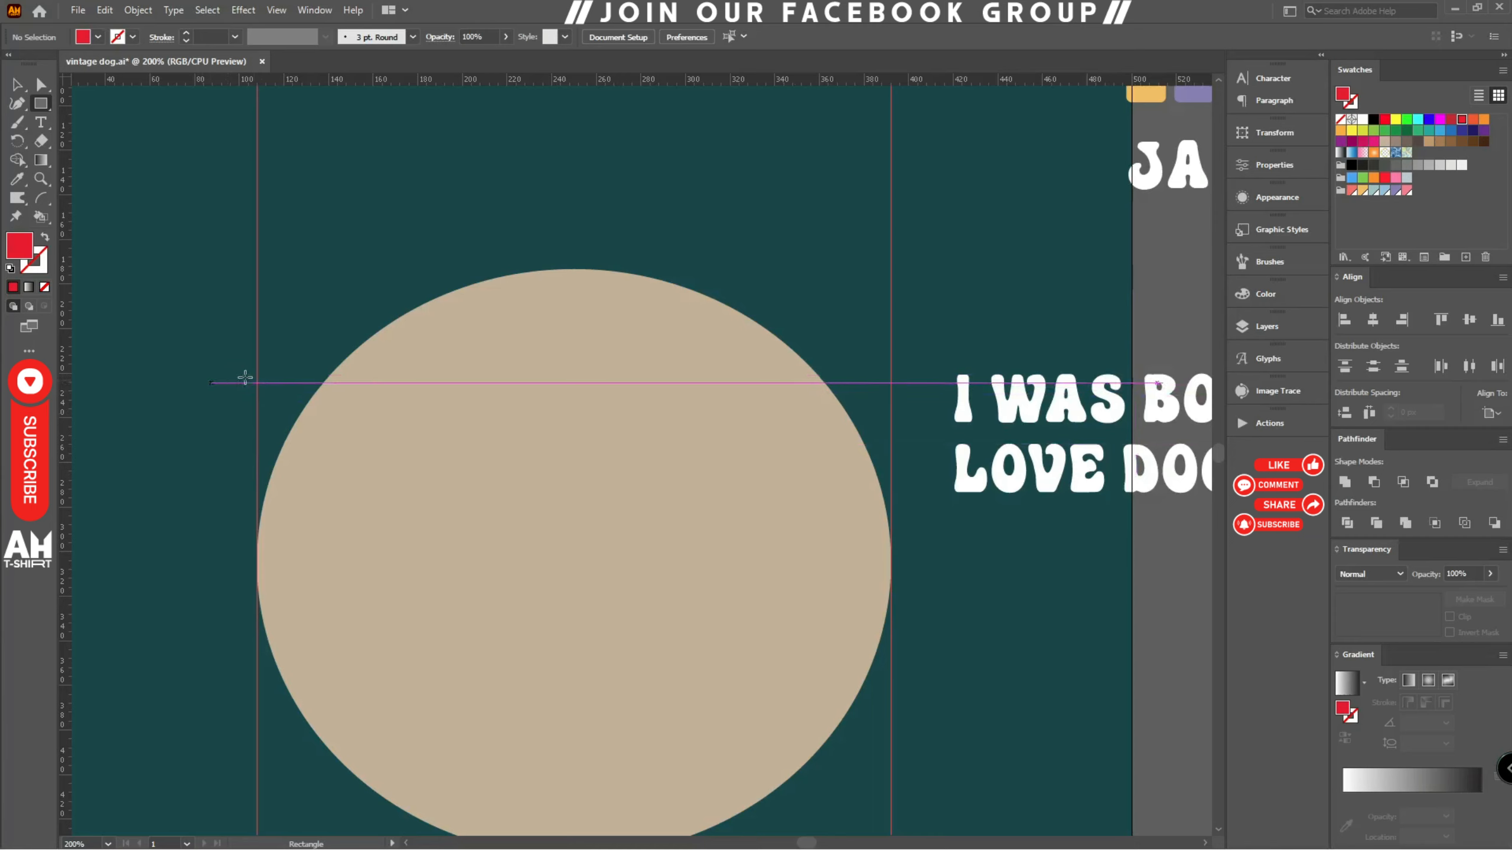
left_click_drag(237, 351, 946, 353)
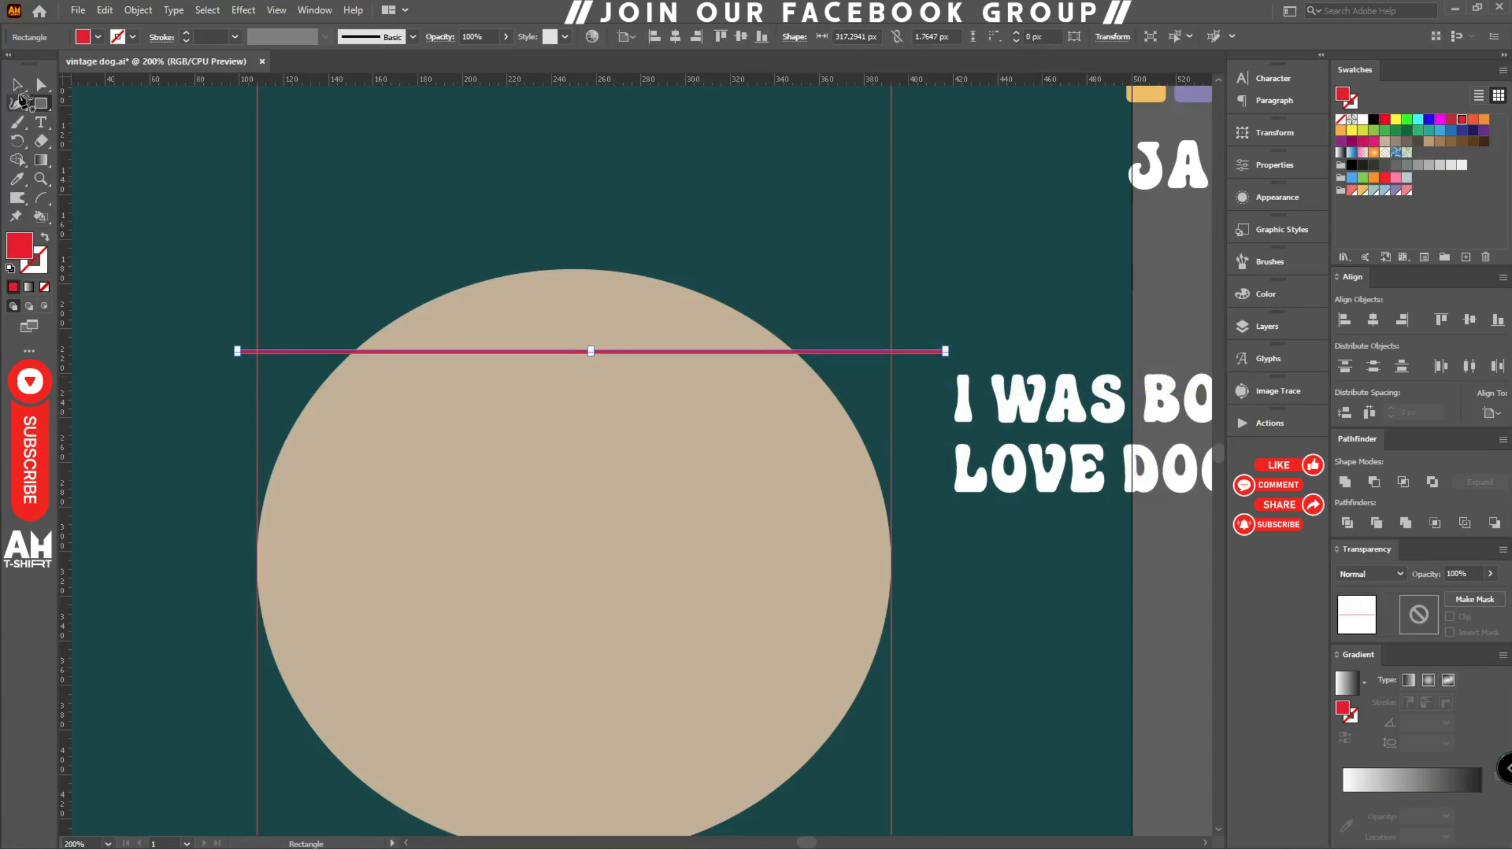
left_click(18, 85)
left_click(38, 89)
- Match the strip's fill to the dark teal background and thicken it to about 2.1 px
scroll(558, 346, "up", 4)
key("i")
left_click(126, 108)
key("v")
scroll(499, 414, "up", 2)
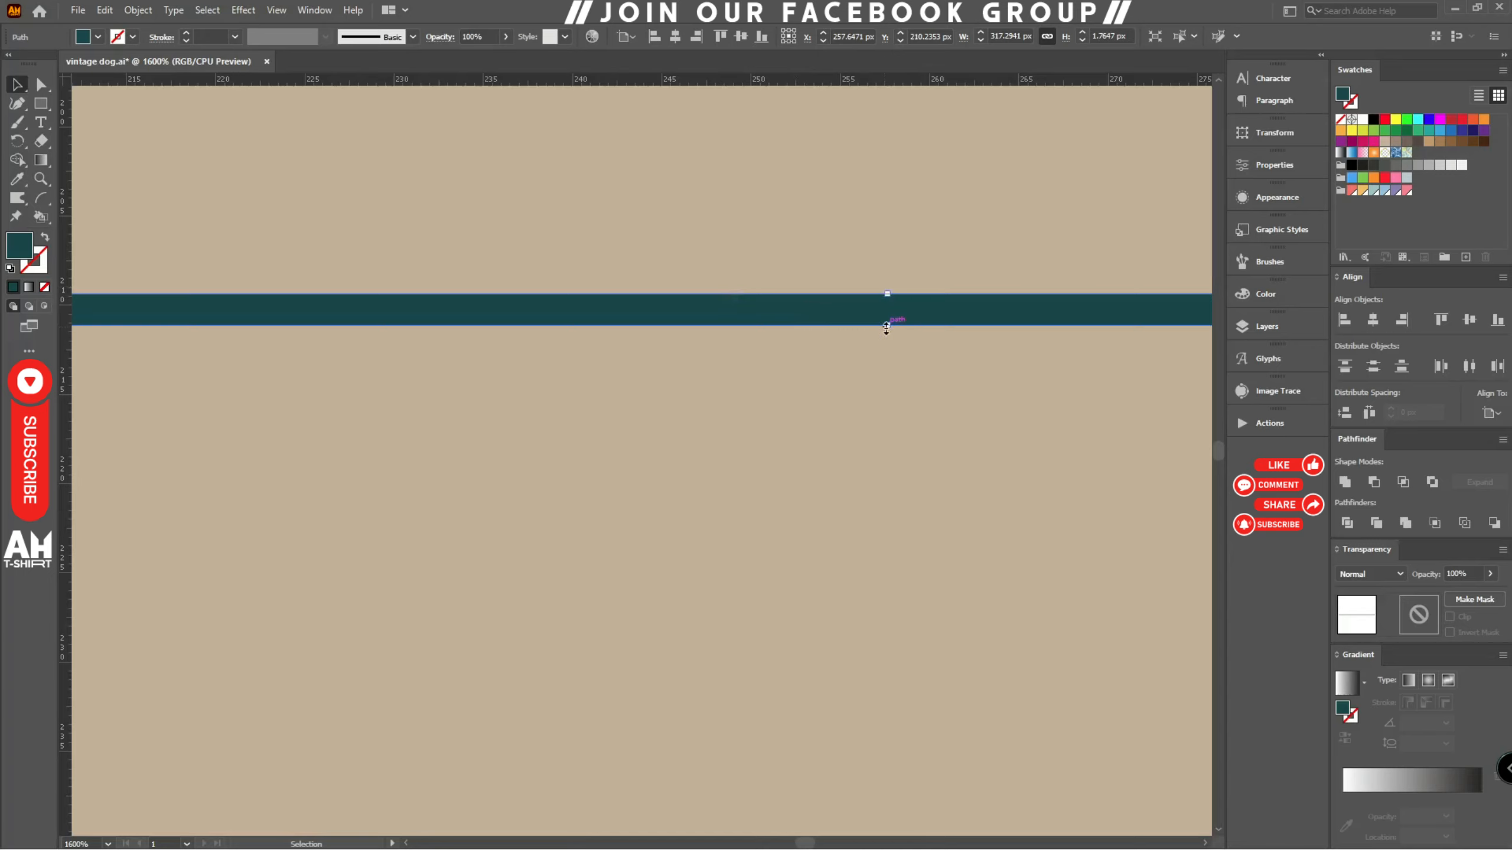
left_click_drag(887, 327, 887, 333)
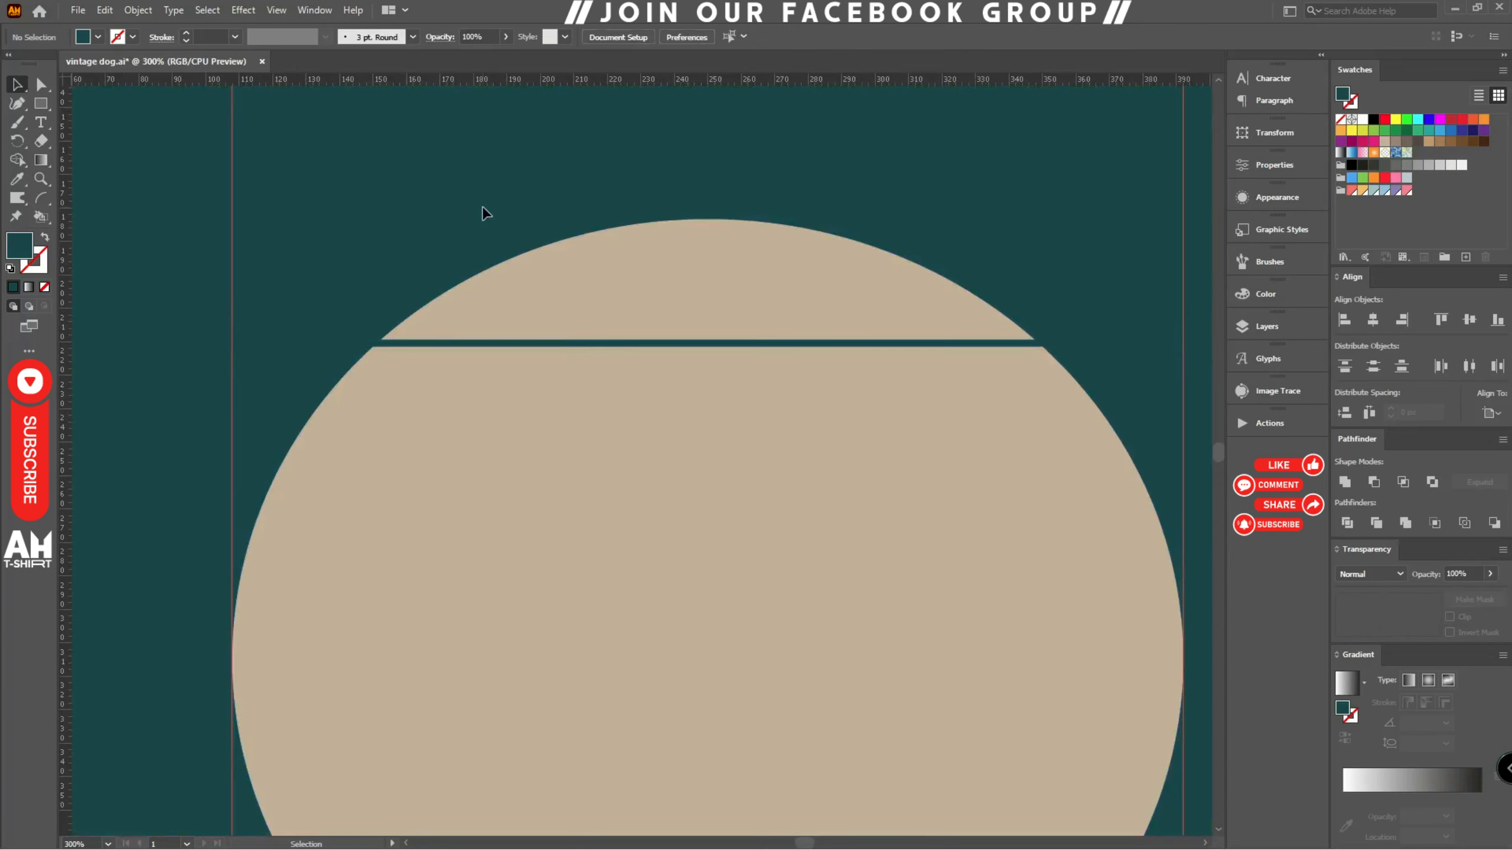
- Centre the teal strip horizontally on the artboard
scroll(476, 211, "down", 1)
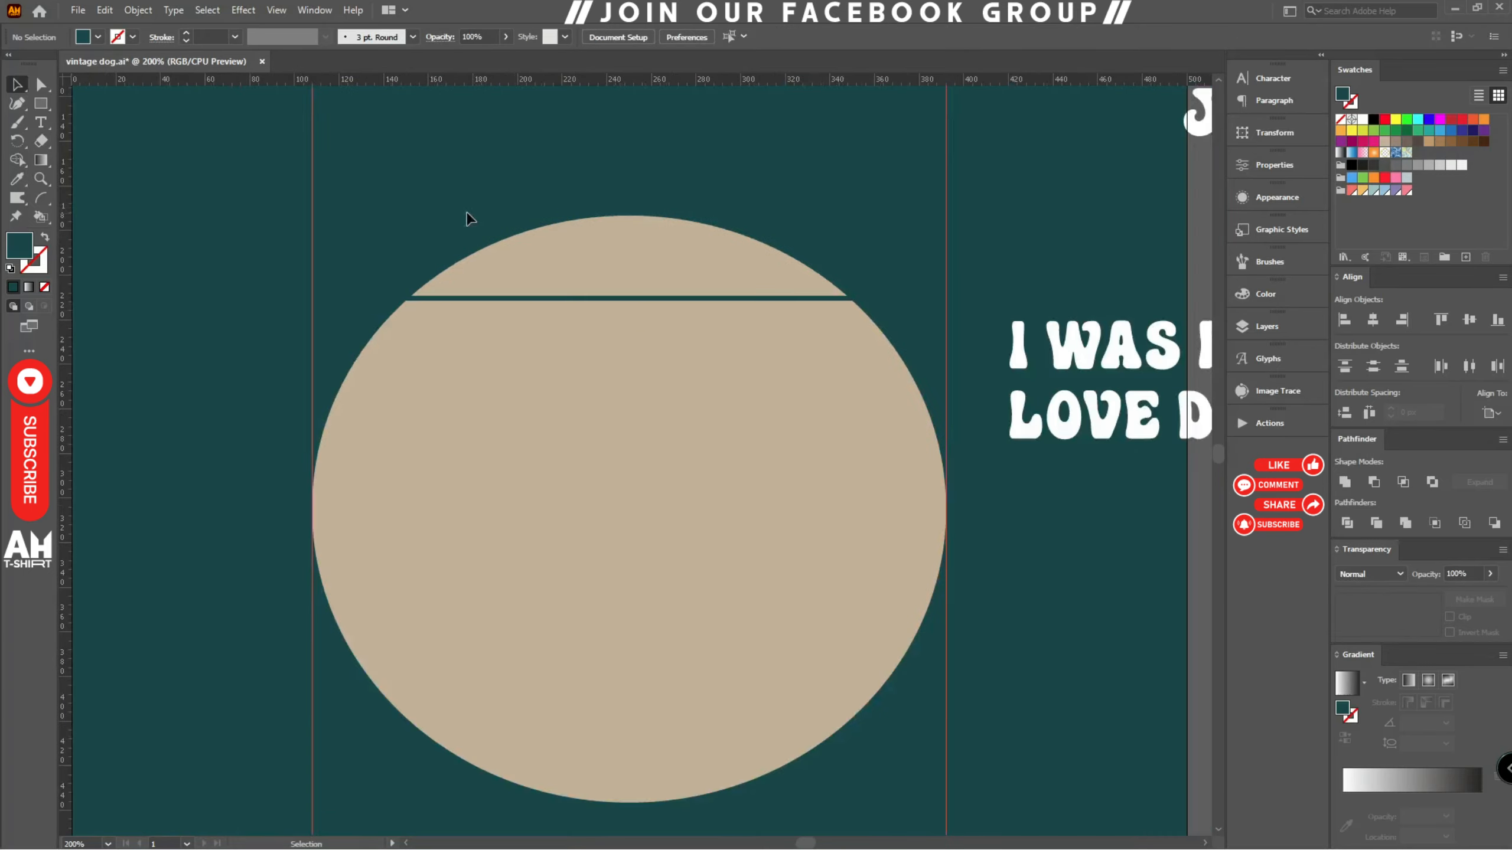
scroll(662, 298, "up", 1)
left_click(662, 297)
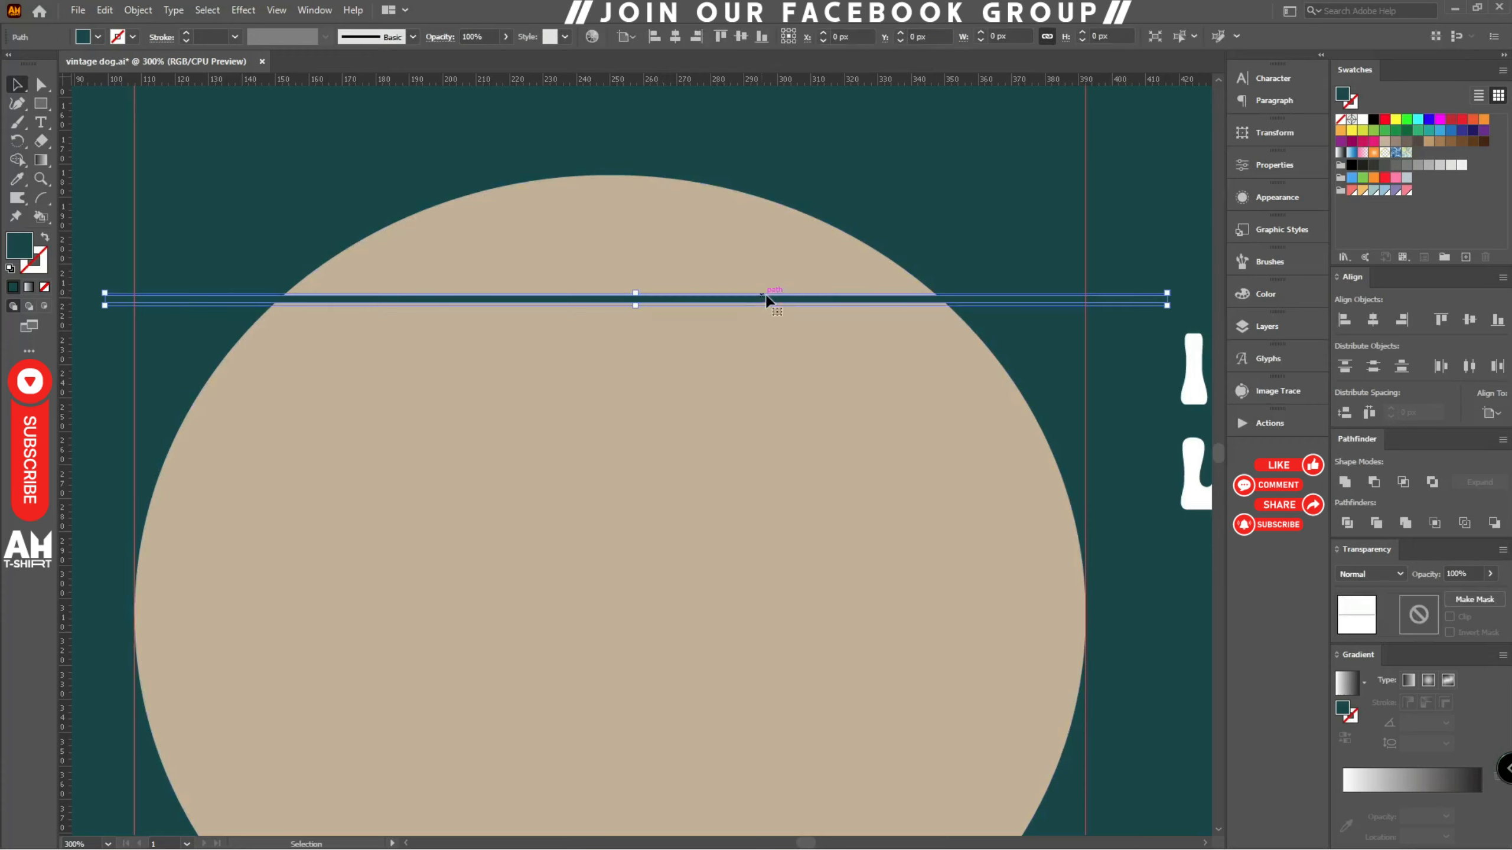
left_click(675, 36)
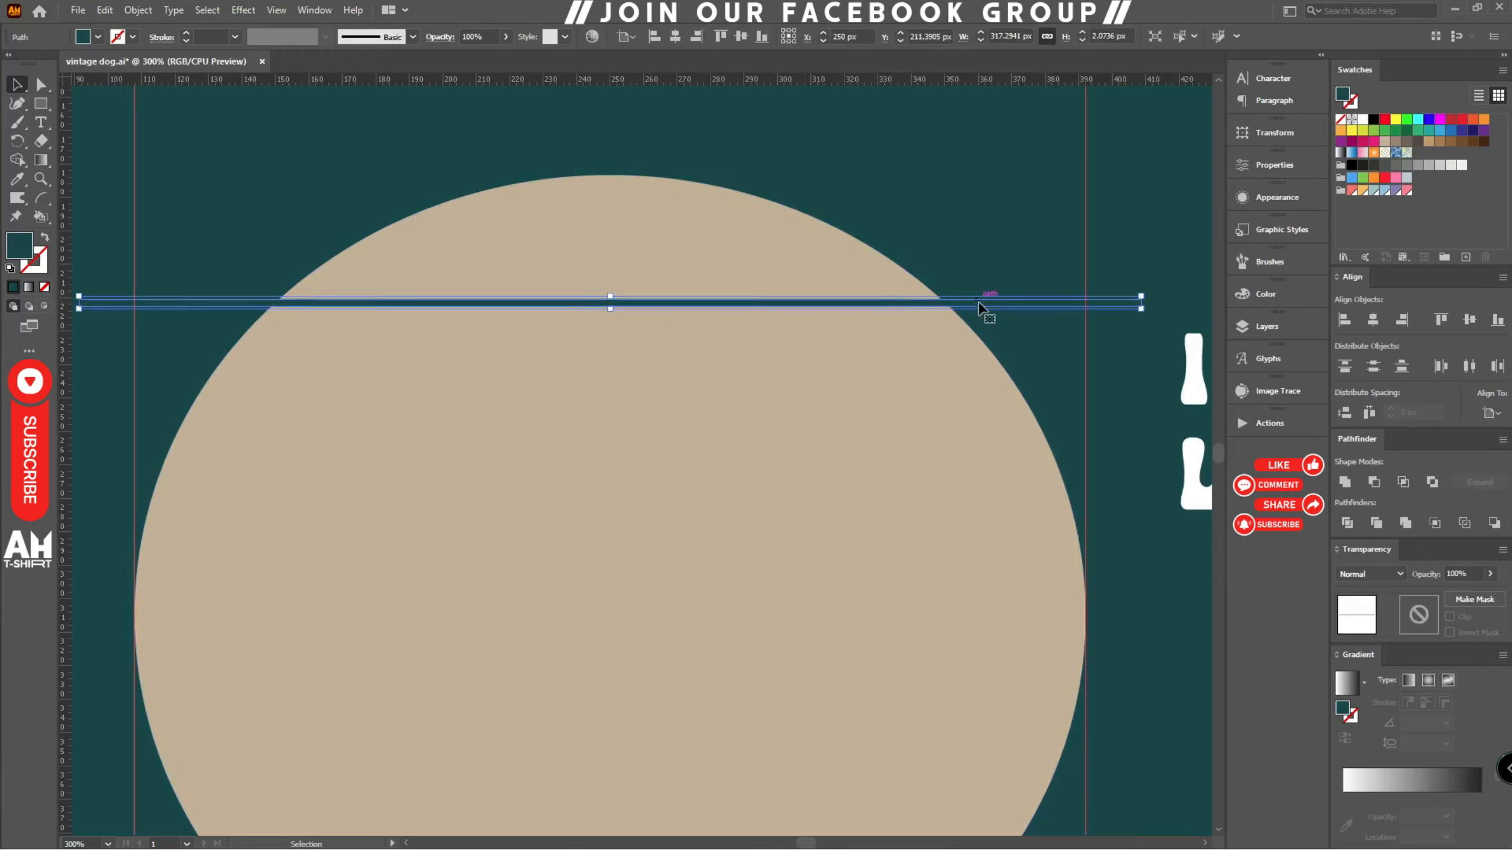
- Duplicate the teal strip downward three times with gradually wider gaps, redoing the placement of the last copies
left_click_drag(983, 305, 1075, 484)
scroll(1057, 443, "down", 3)
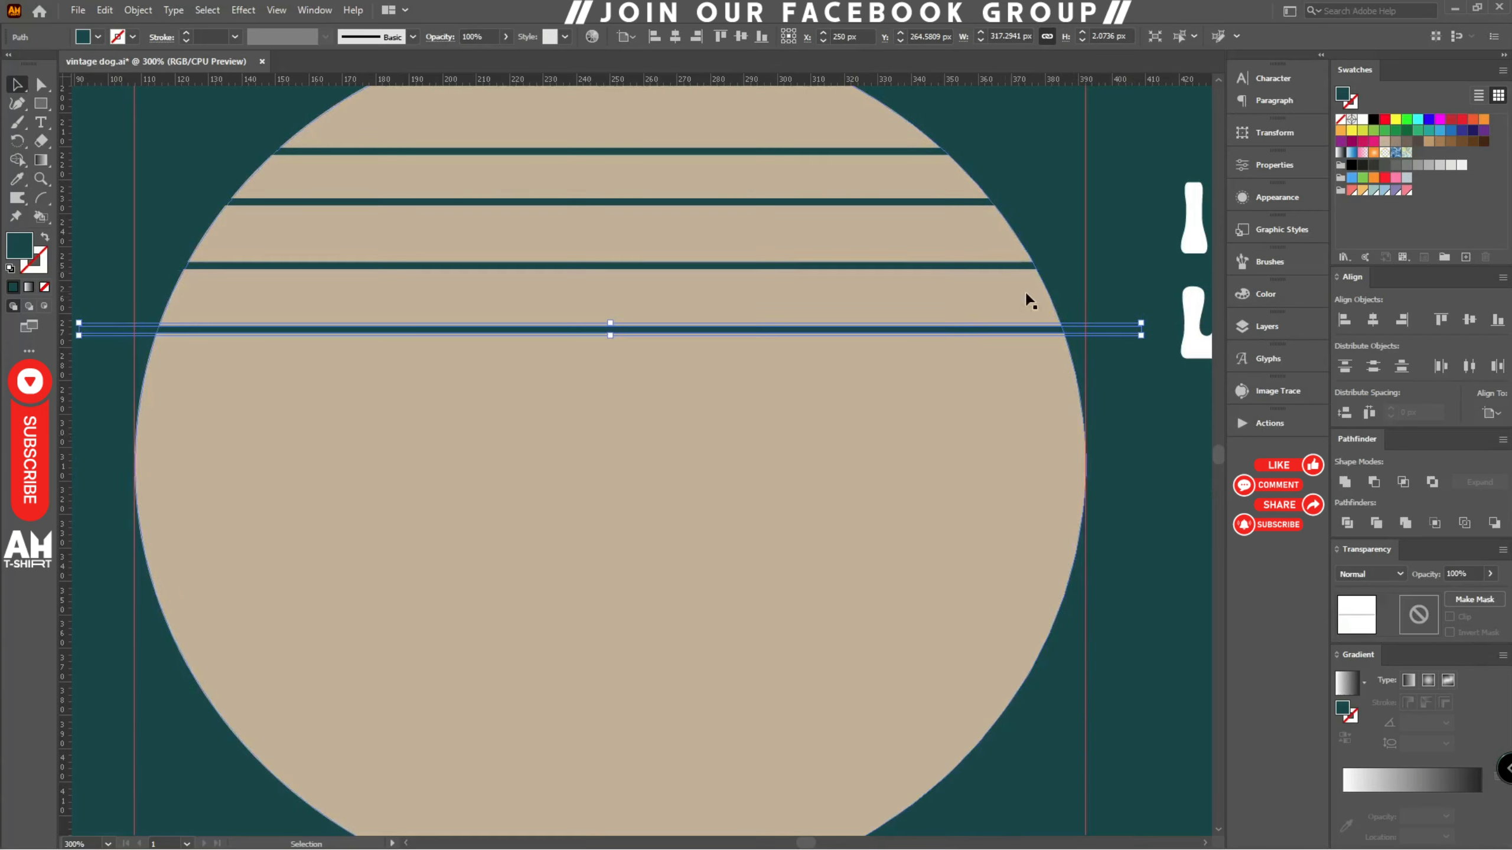
key("ctrl+z")
left_click_drag(1038, 271, 1063, 337)
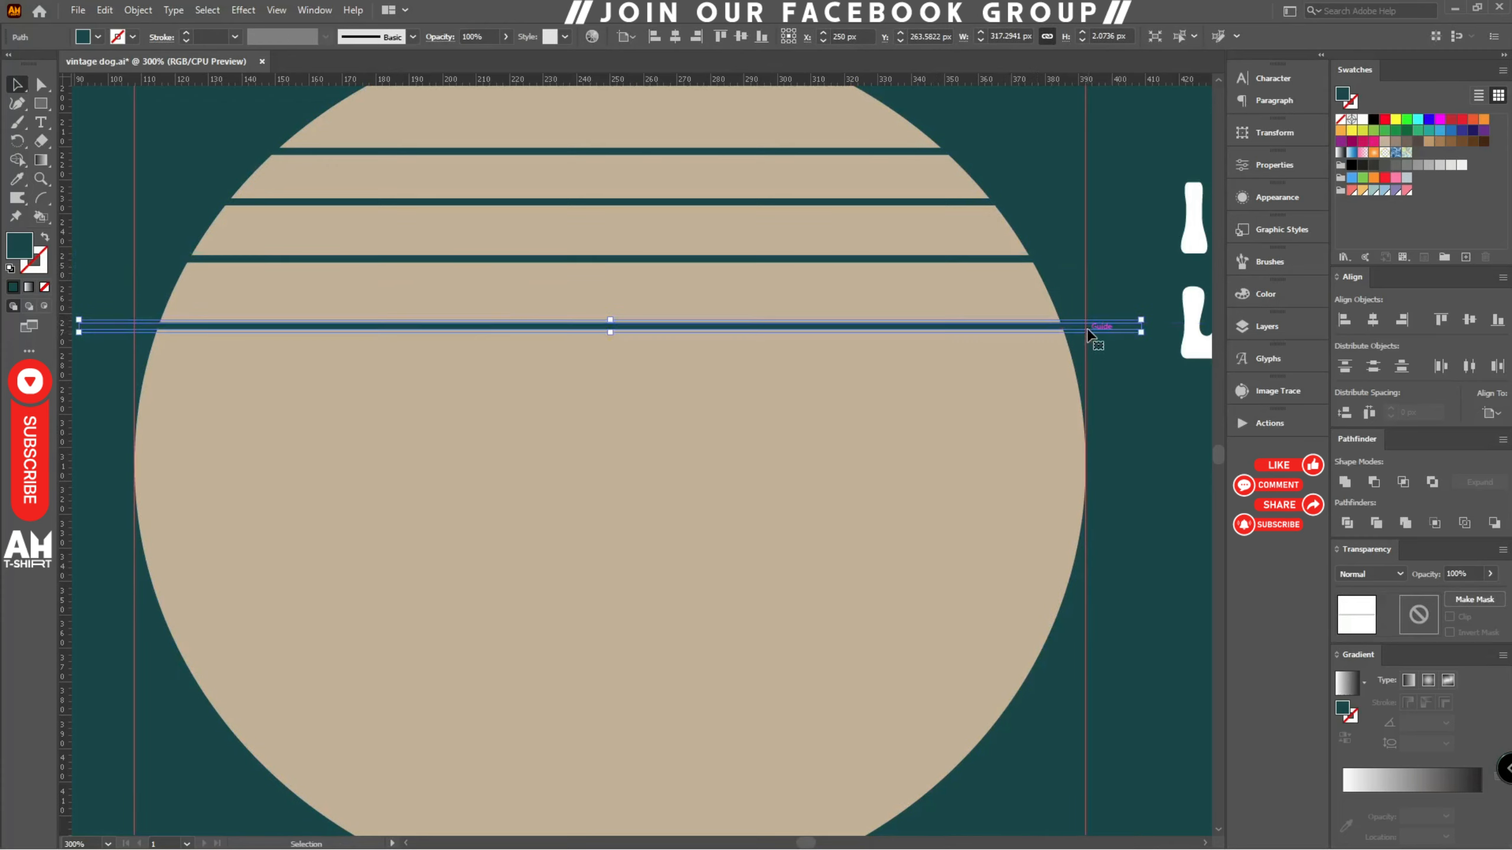
- Repeat the last strip duplication three more times down the ellipse, at the same spacing of about 20 px
key("ctrl+d")
key("ctrl+d")
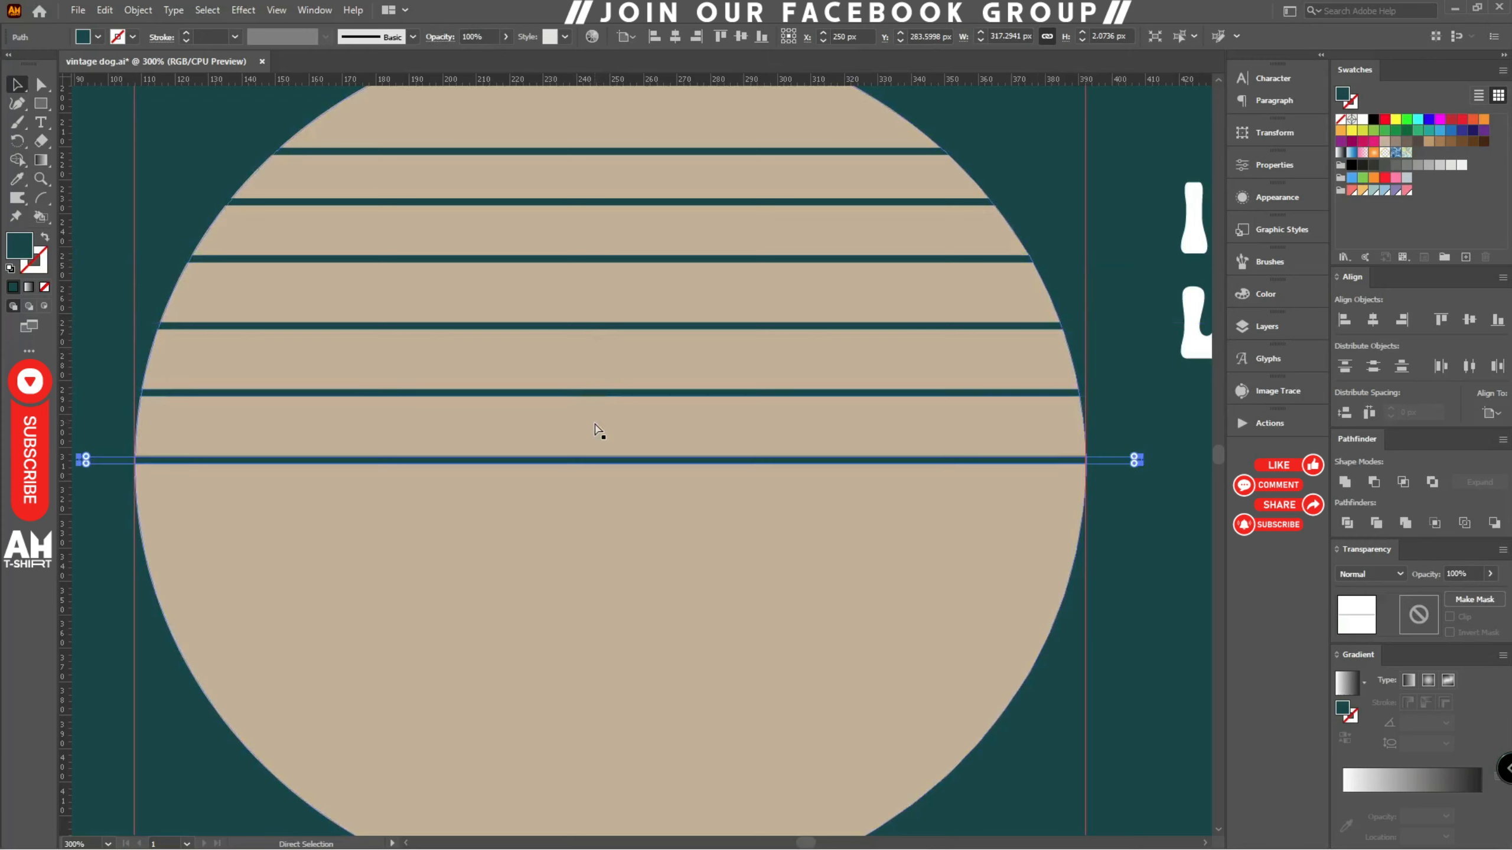
key("ctrl+d")
- Copy the lowest strip about 14 px further down and repeat that duplication twice
scroll(617, 382, "up", 1)
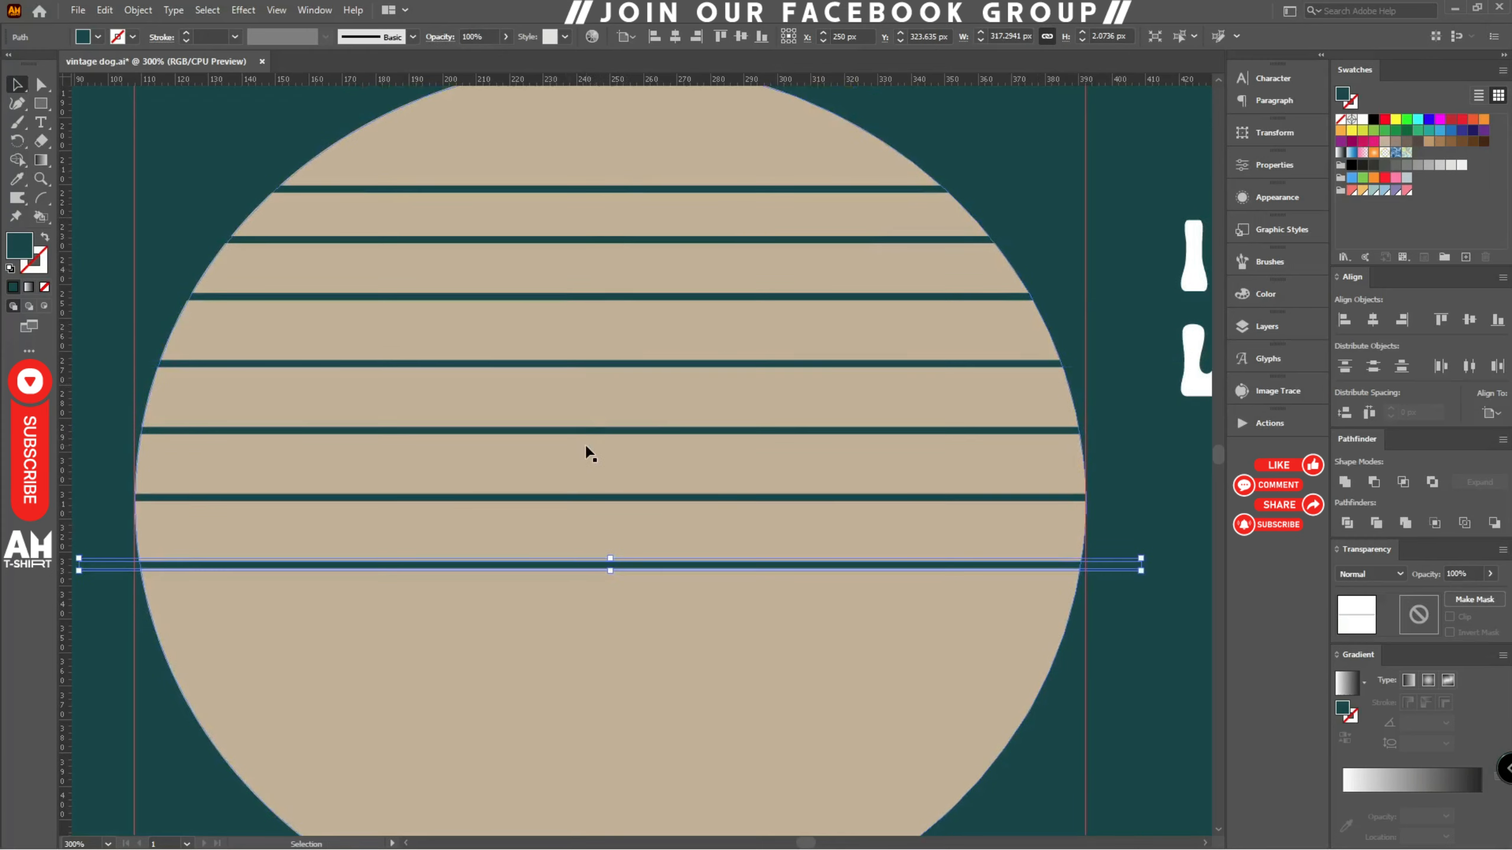
scroll(652, 566, "down", 2)
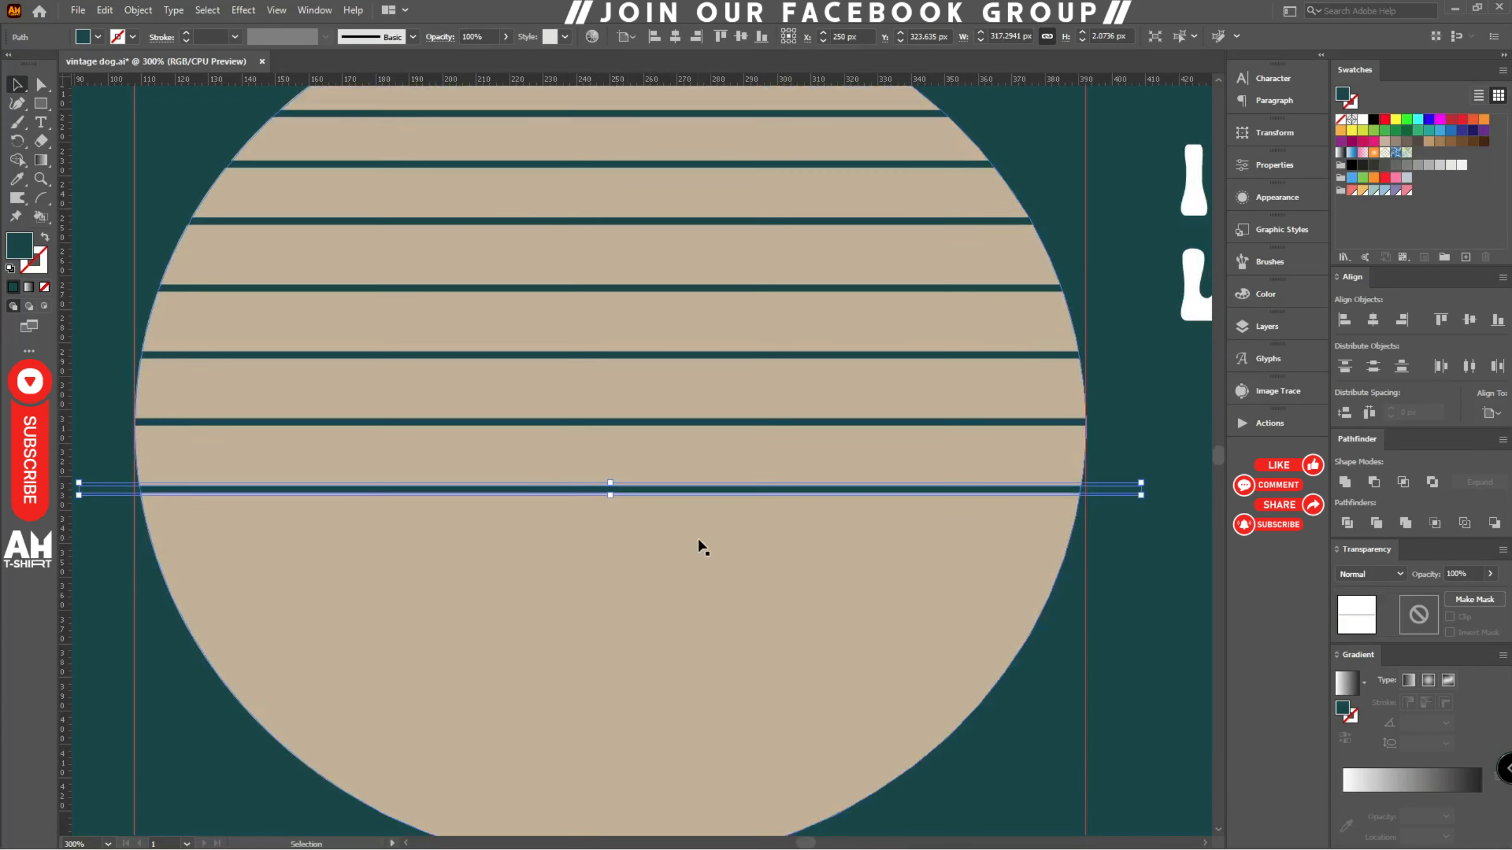
left_click_drag(883, 493, 885, 542)
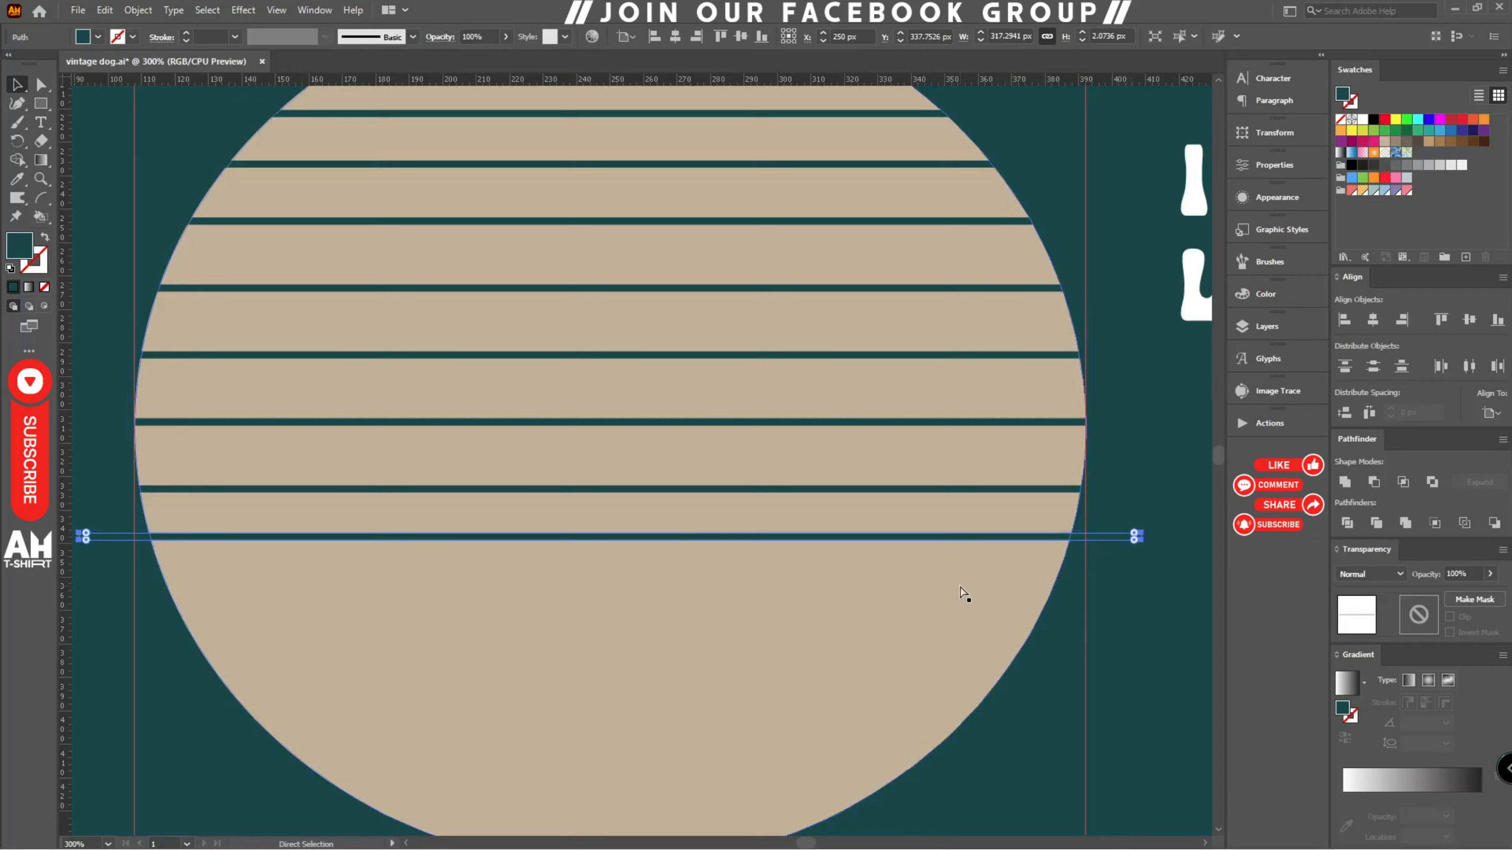
key("ctrl+d")
key("ctrl+d")
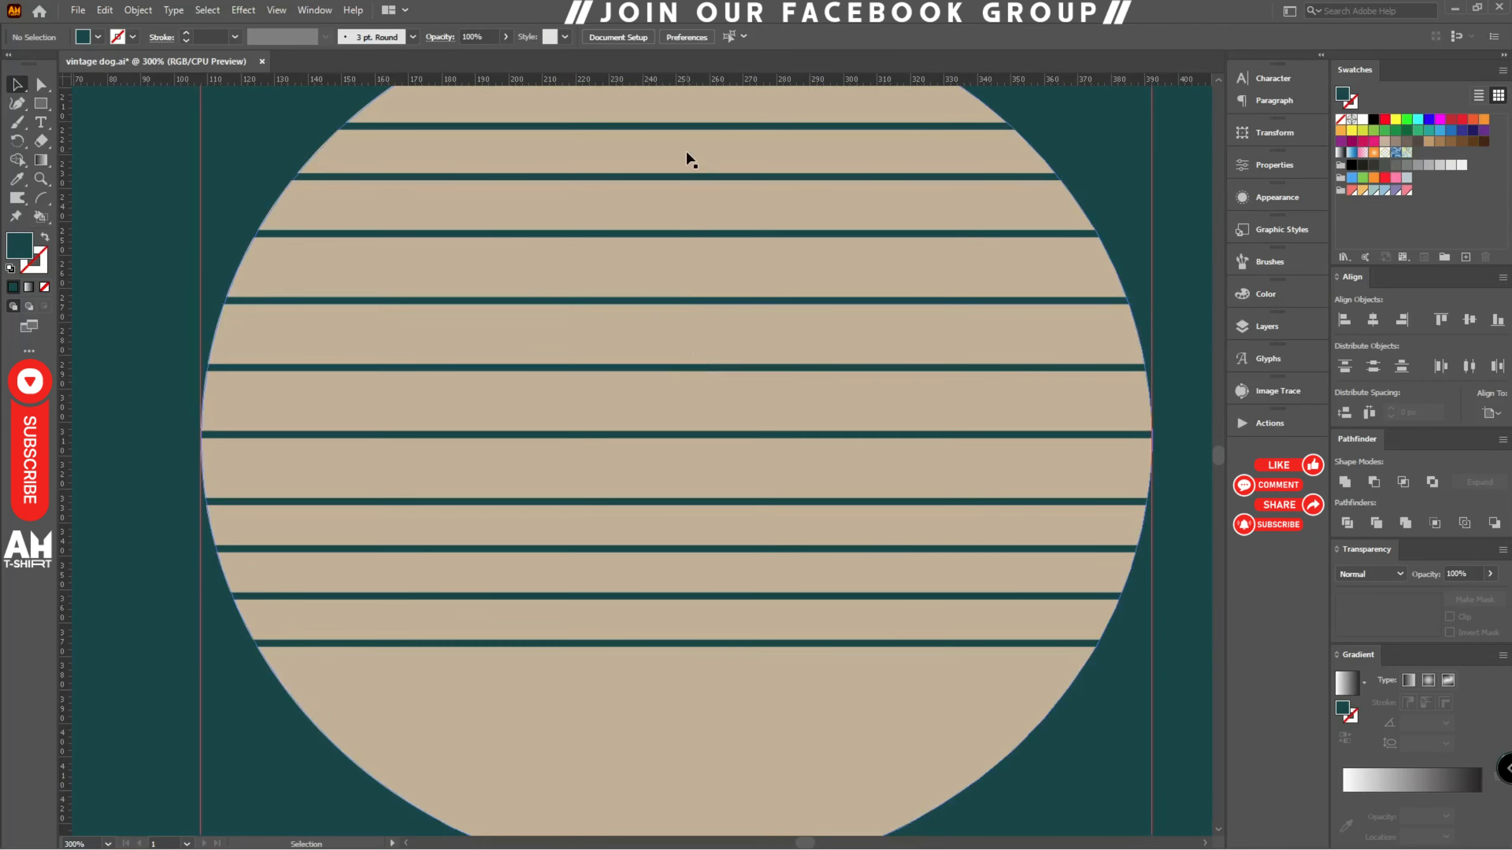
- Select all ten teal strips without the ellipse and nudge them slightly down
scroll(692, 172, "up", 2)
scroll(692, 161, "up", 1)
key("ctrl+minus")
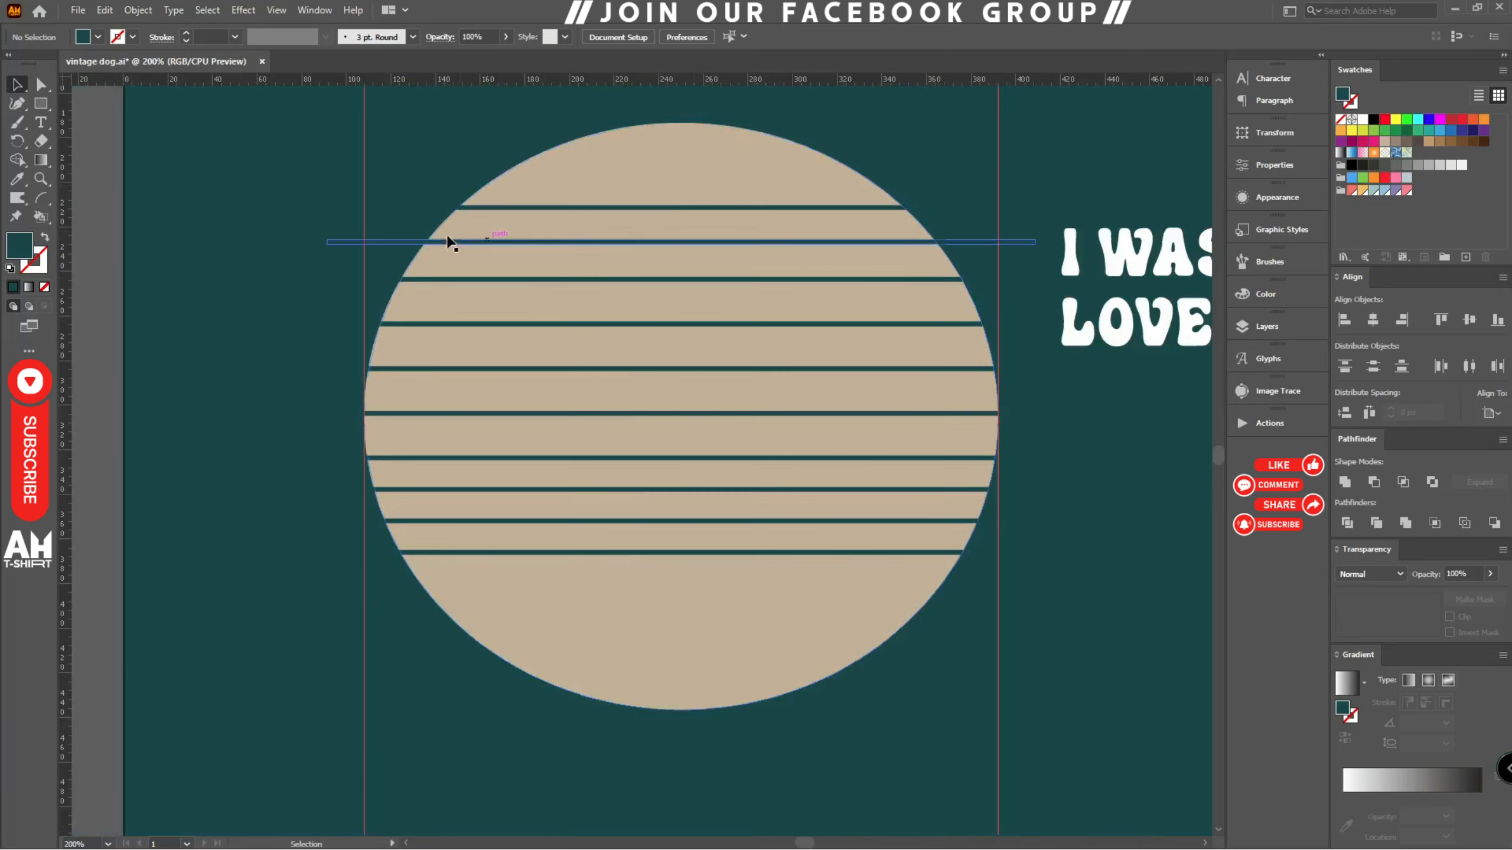
left_click_drag(249, 183, 347, 627)
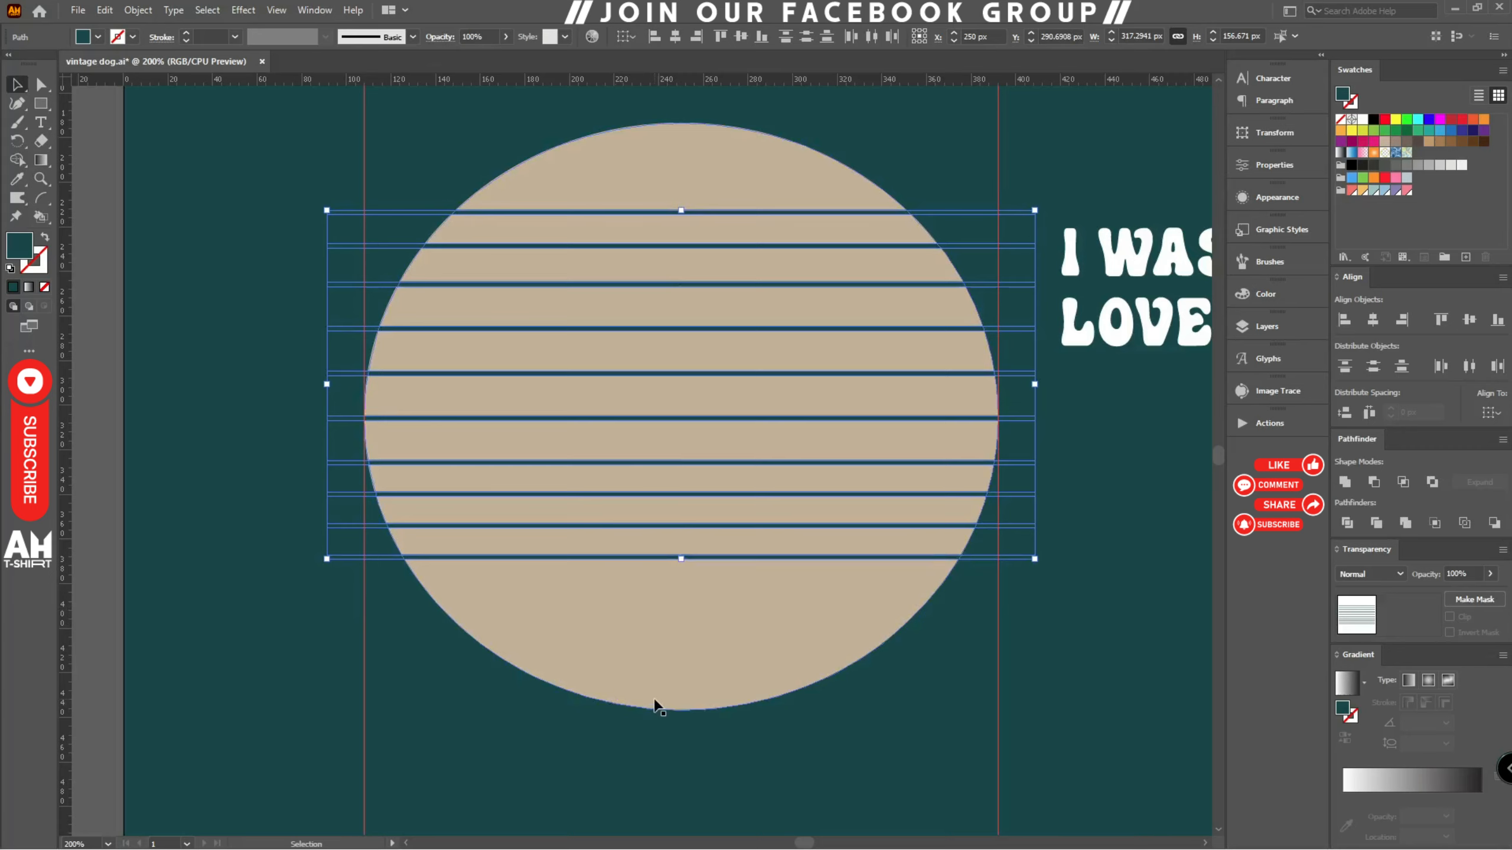
key("Down")
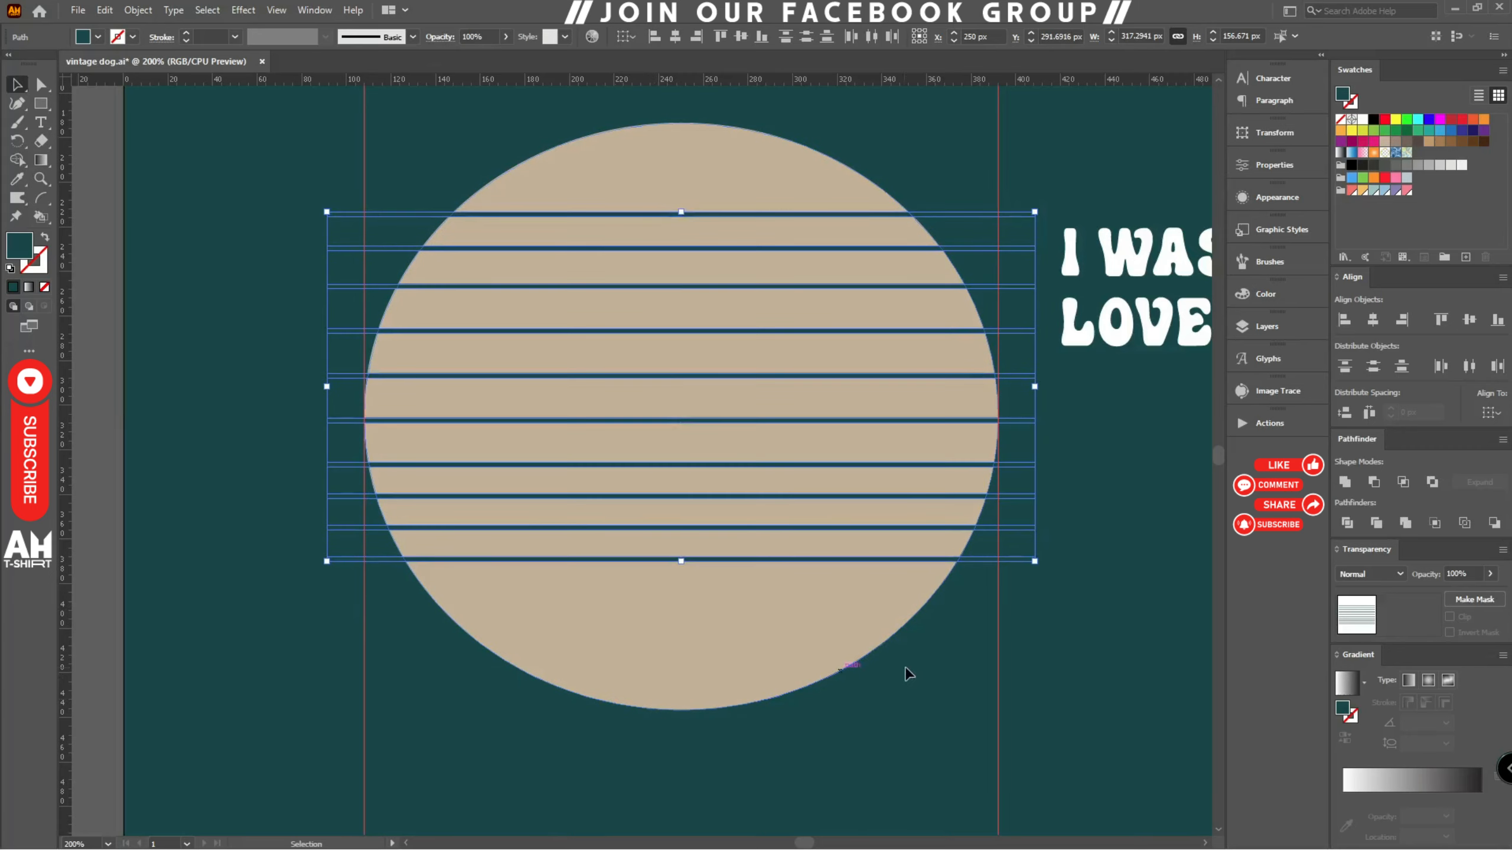
- Distribute the ten selected strips with equal vertical spacing across the ellipse
scroll(920, 319, "up", 1)
scroll(909, 324, "down", 1)
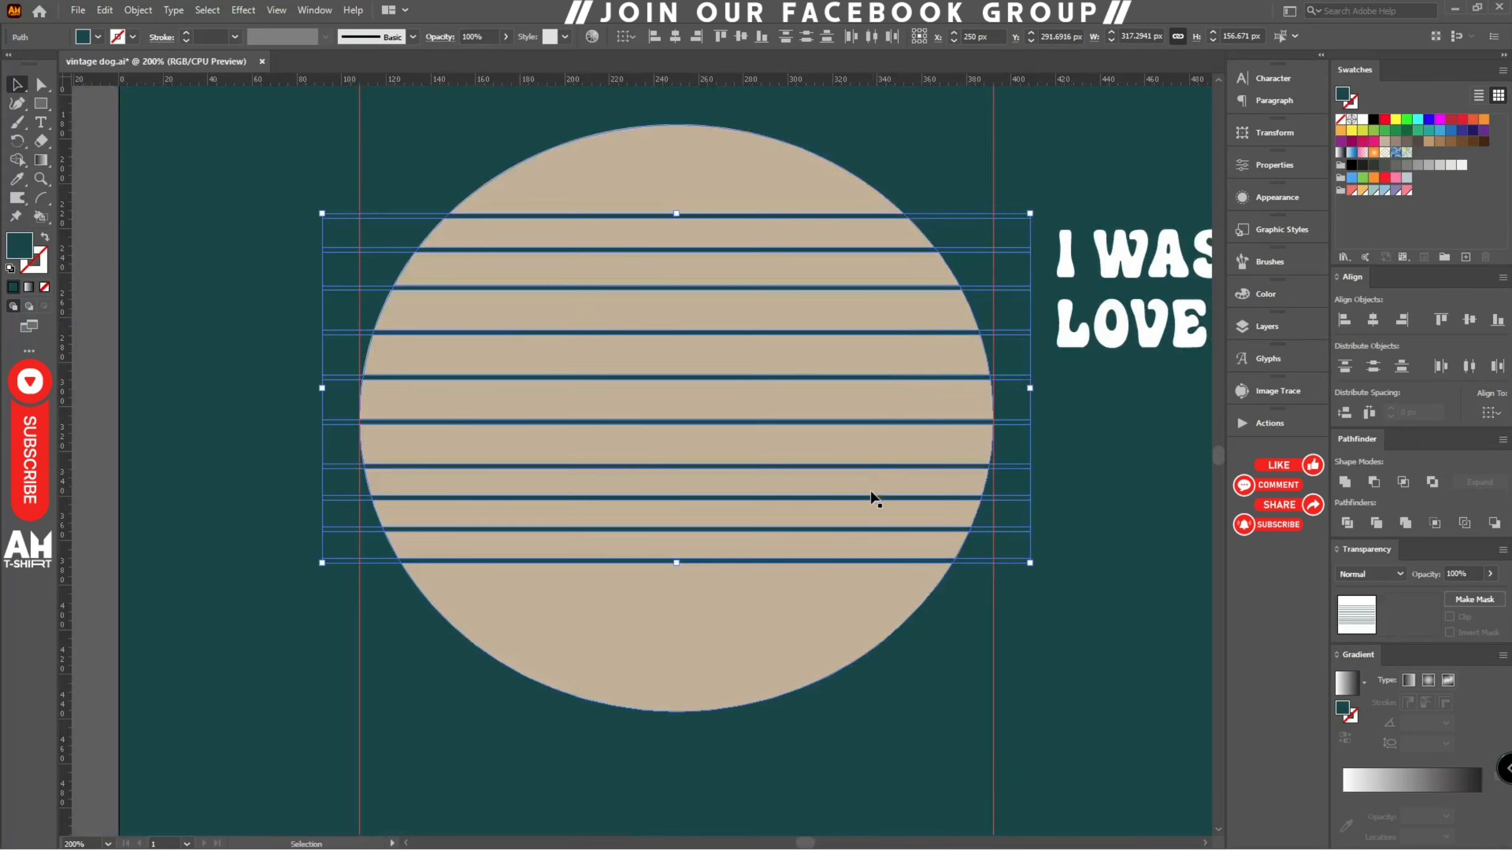
scroll(882, 497, "up", 2)
scroll(882, 497, "up", 2)
scroll(904, 561, "down", 4)
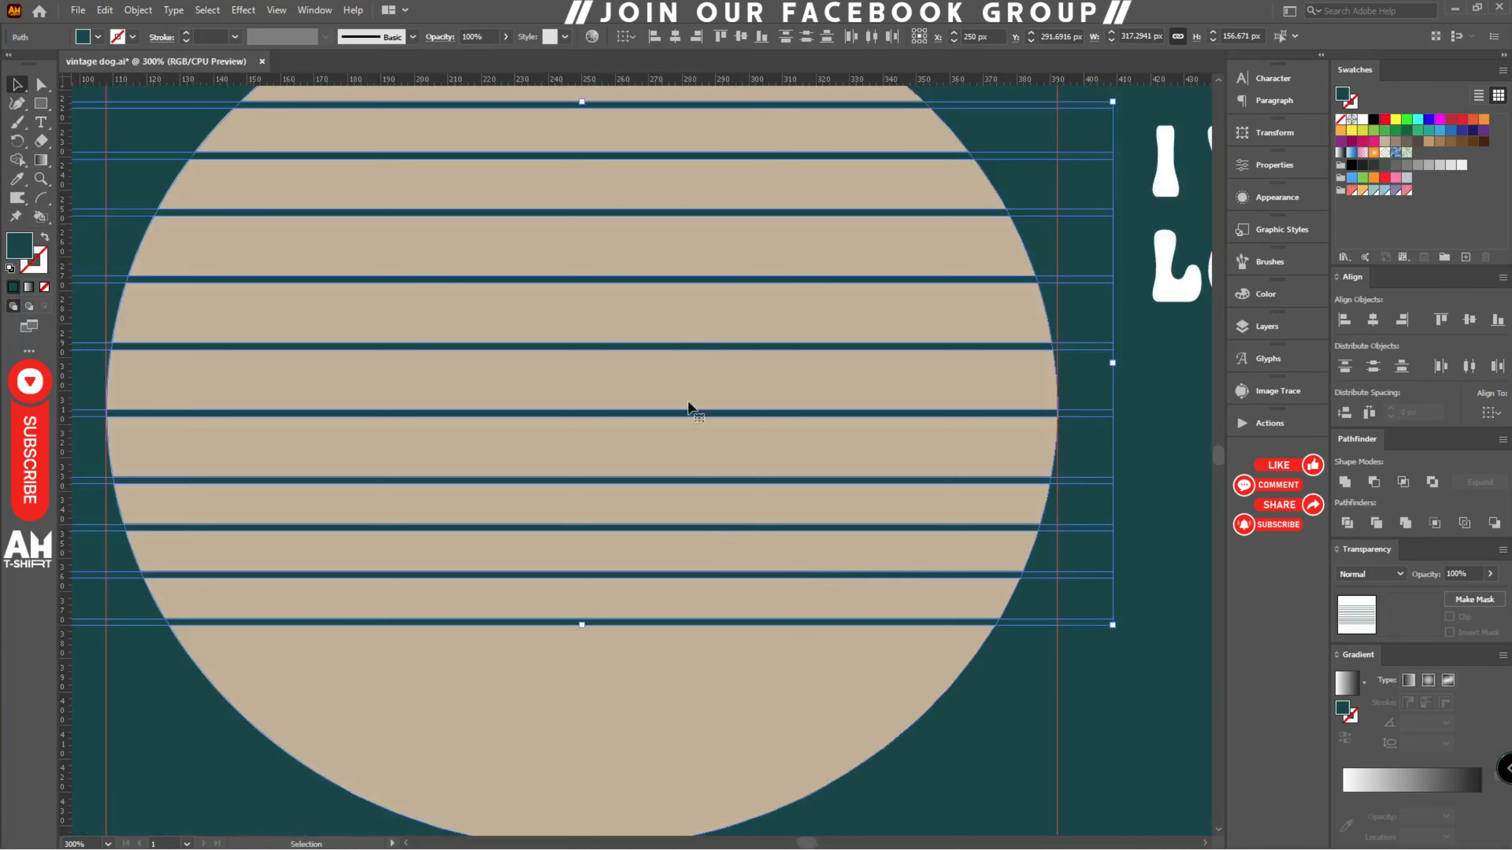
left_click_drag(692, 405, 881, 484)
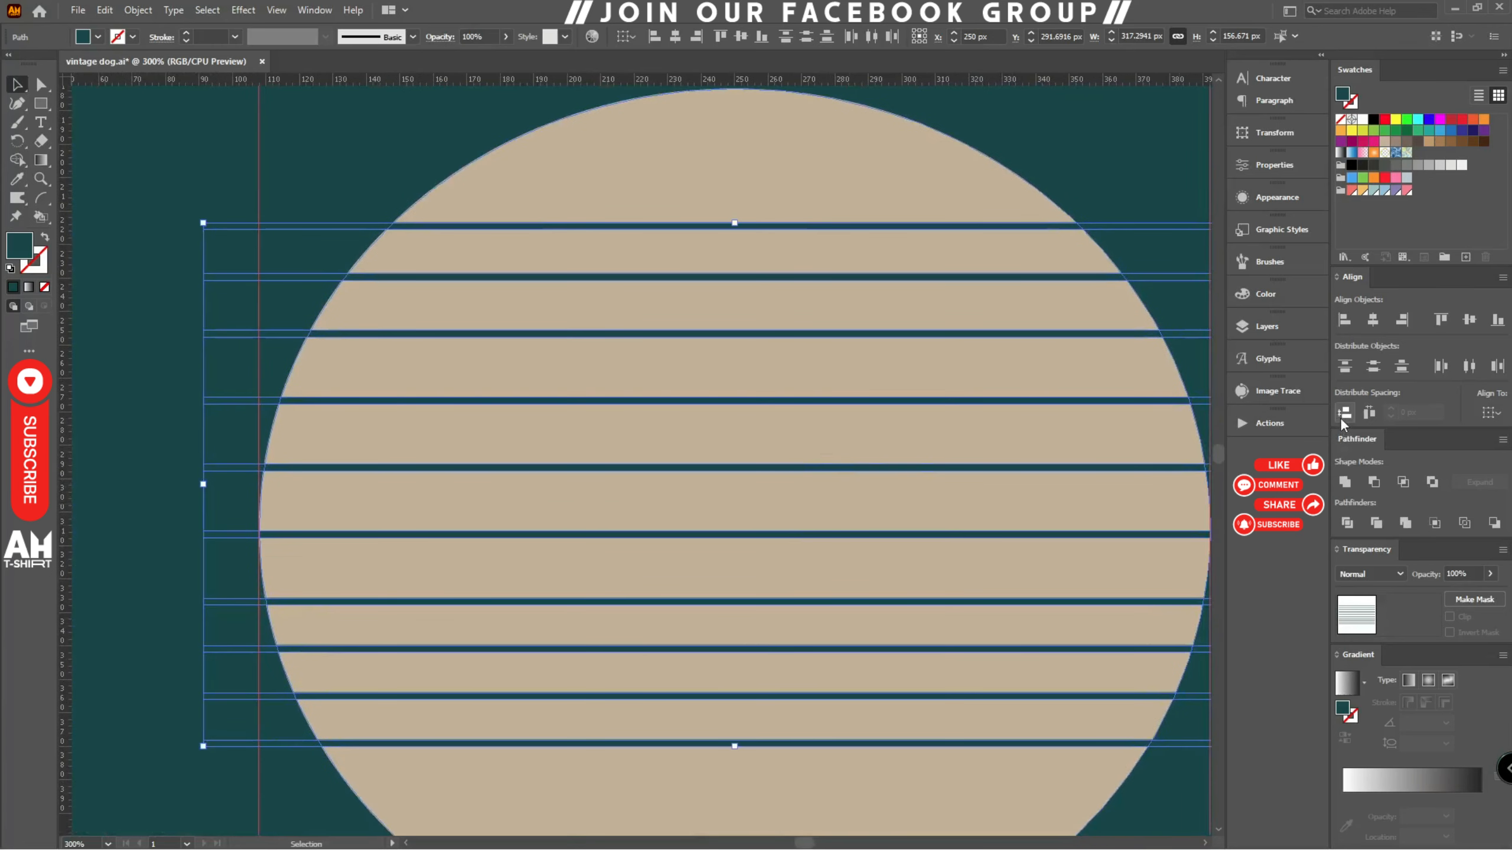
left_click(1344, 413)
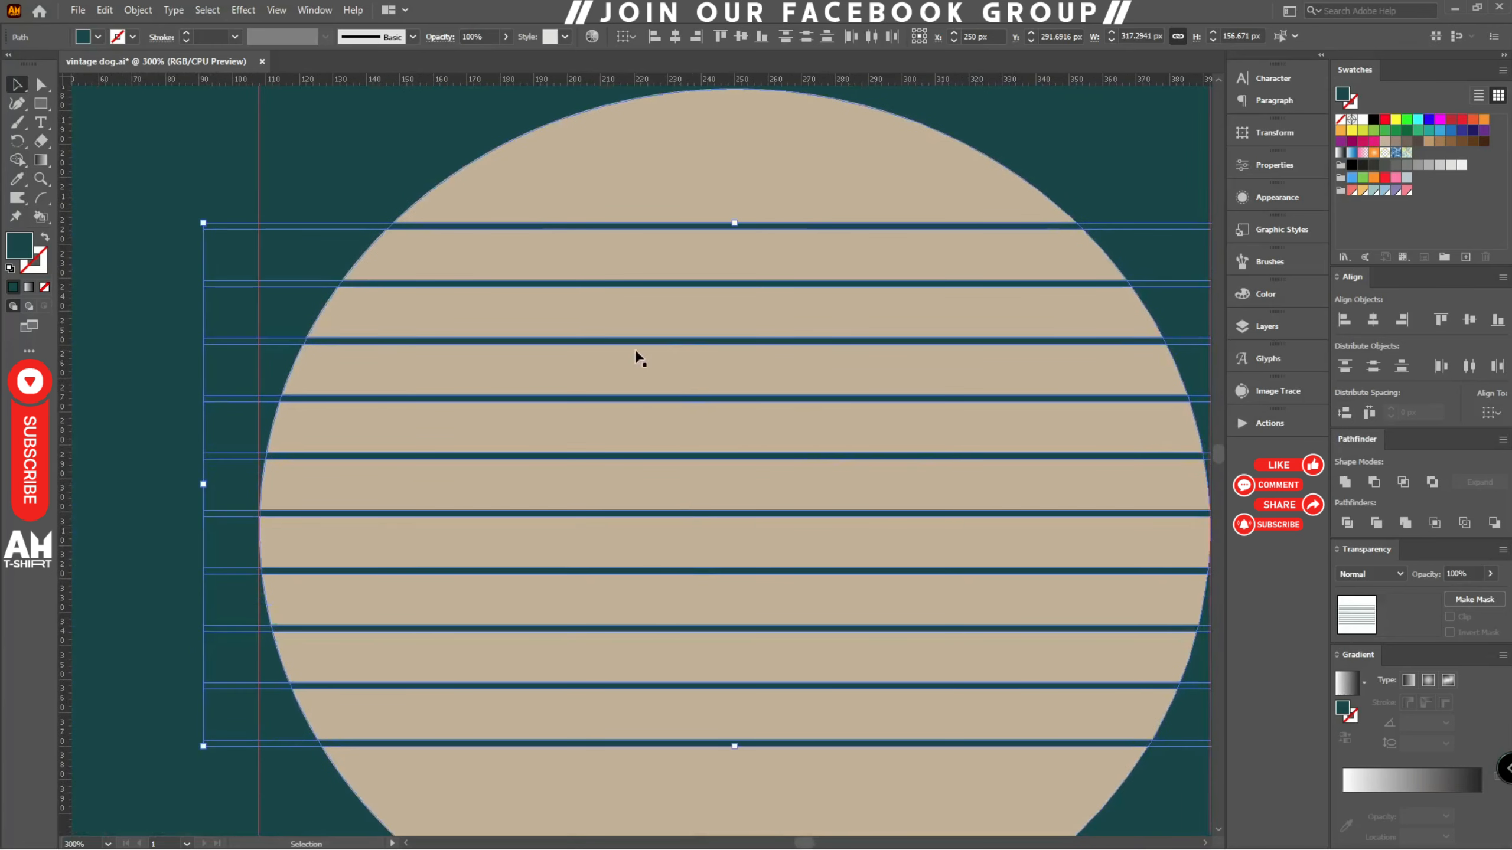
- Undo the equal vertical distribution of the ten teal strips
key("a")
key("ctrl+z")
key("v")
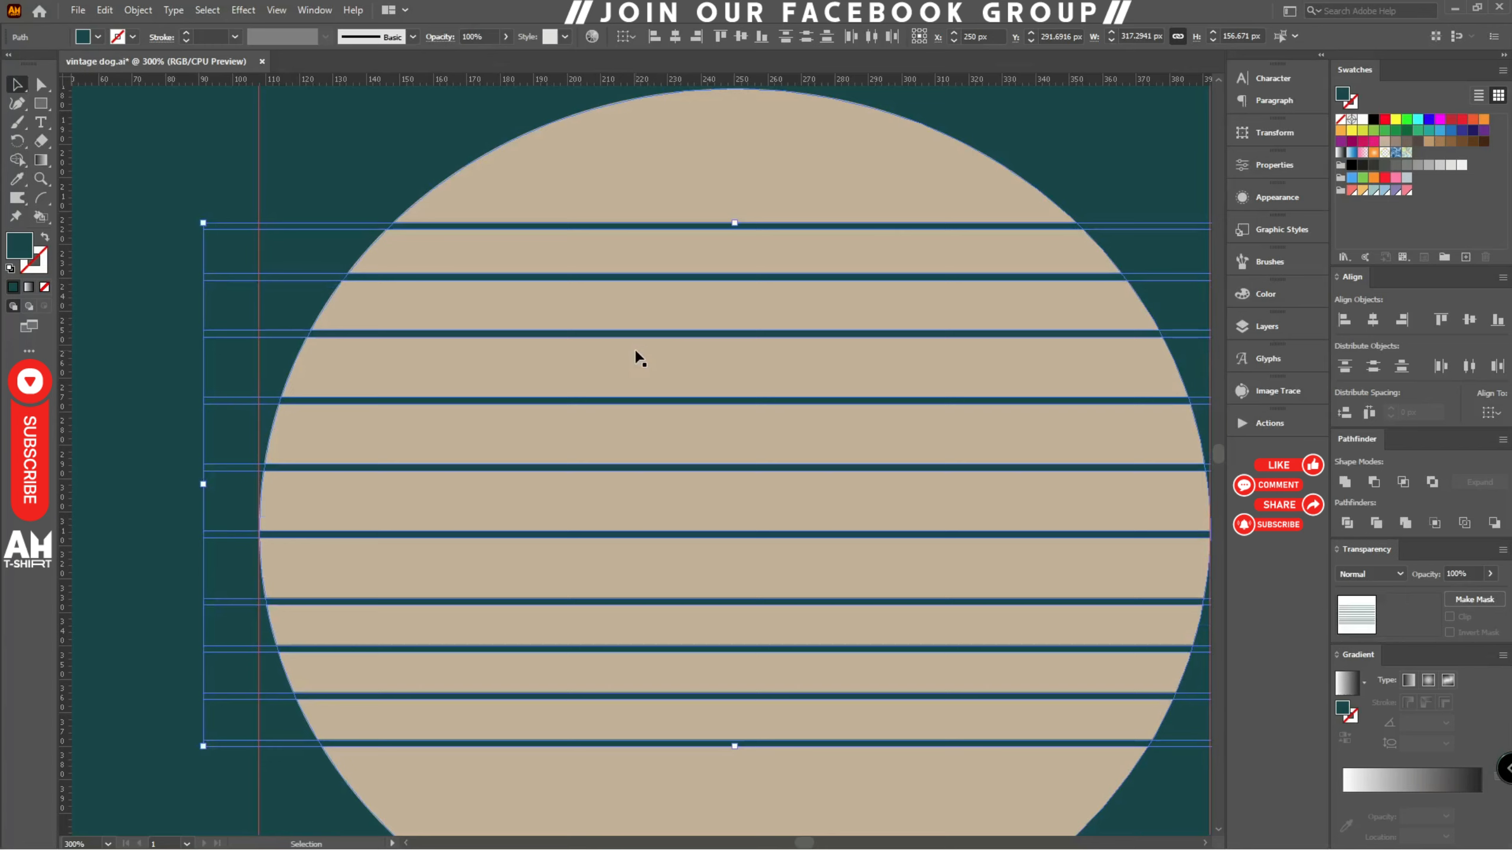
- Select the circle together with its ten strips and place a spare copy on the pasteboard beside the artboard
scroll(417, 371, "down", 1)
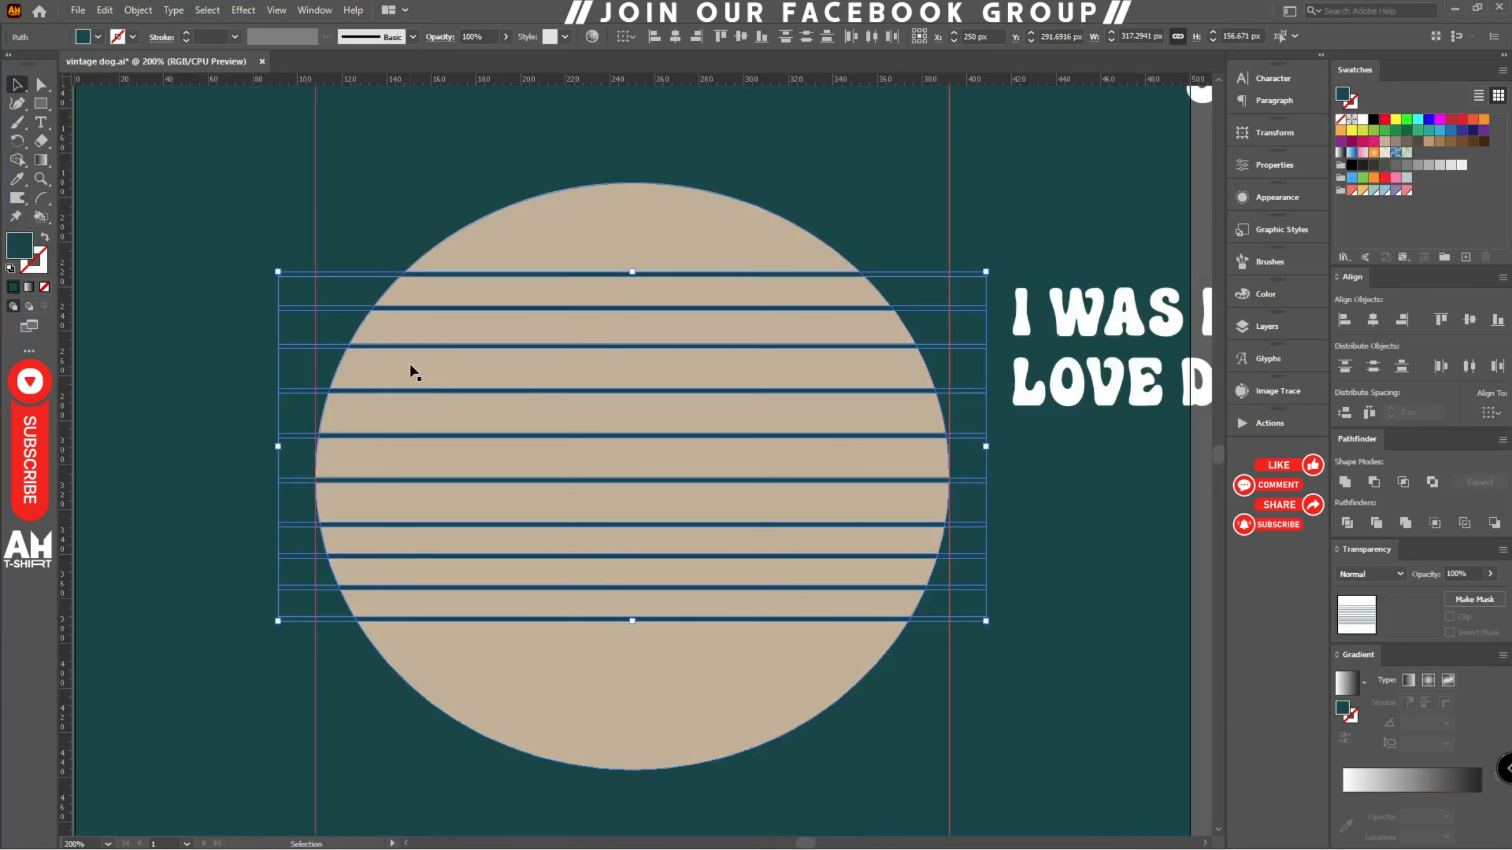
left_click_drag(209, 196, 617, 719)
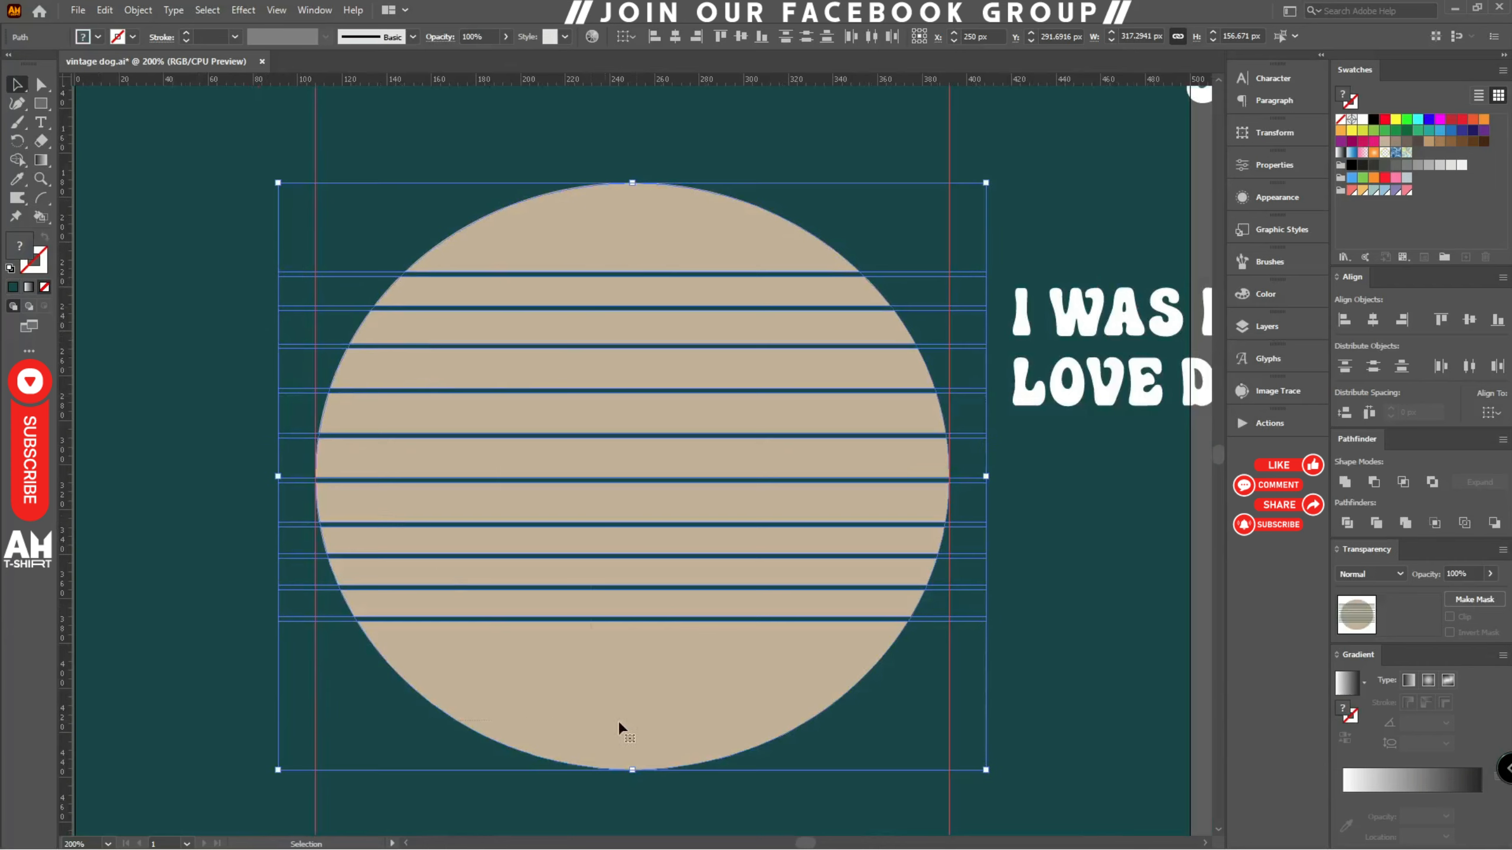
scroll(813, 702, "down", 3)
left_click_drag(777, 620, 256, 535)
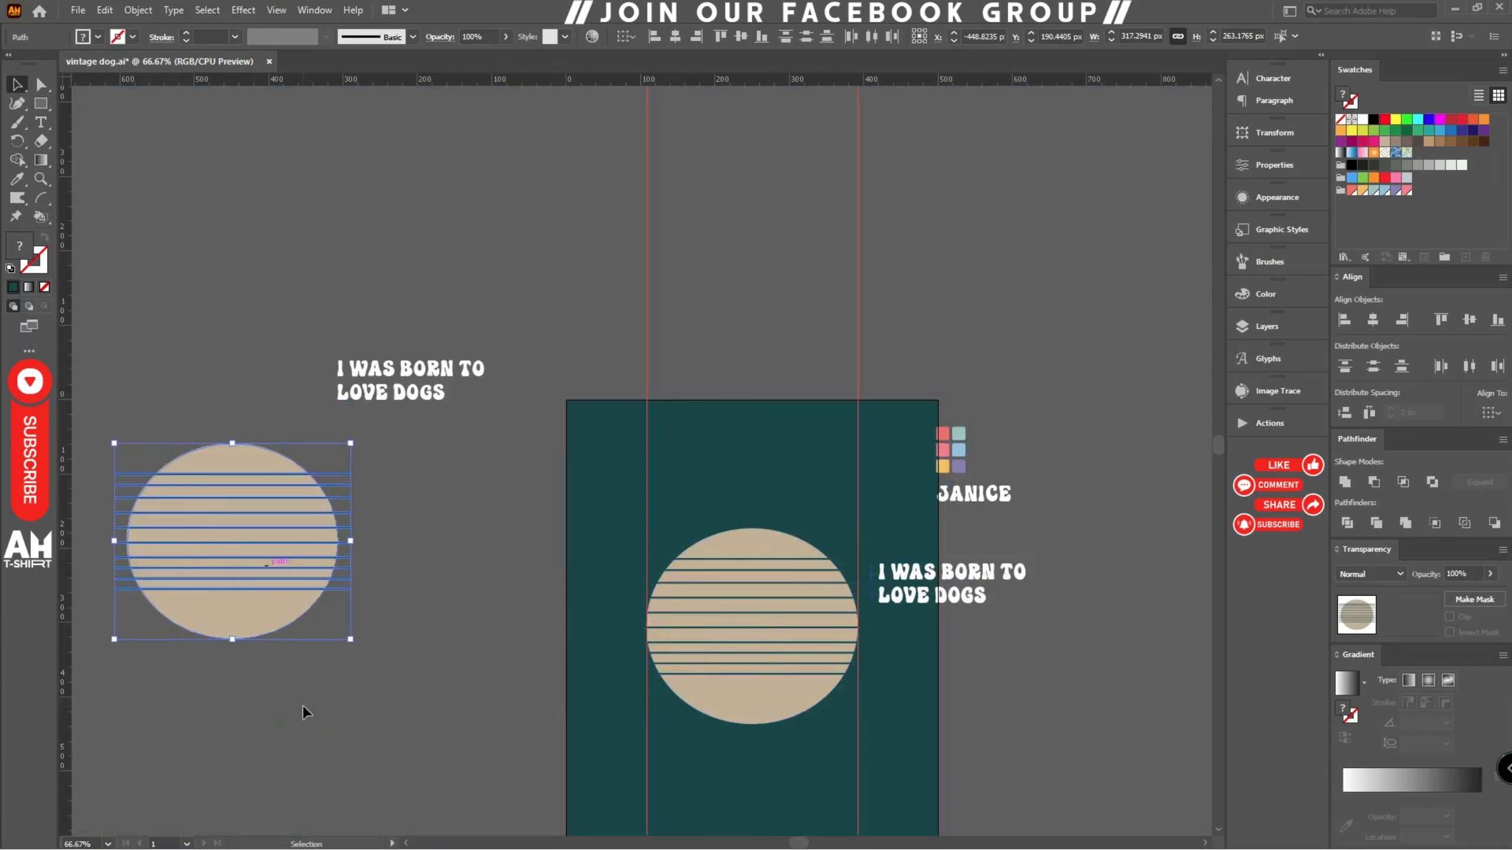
key("a")
left_click(173, 417)
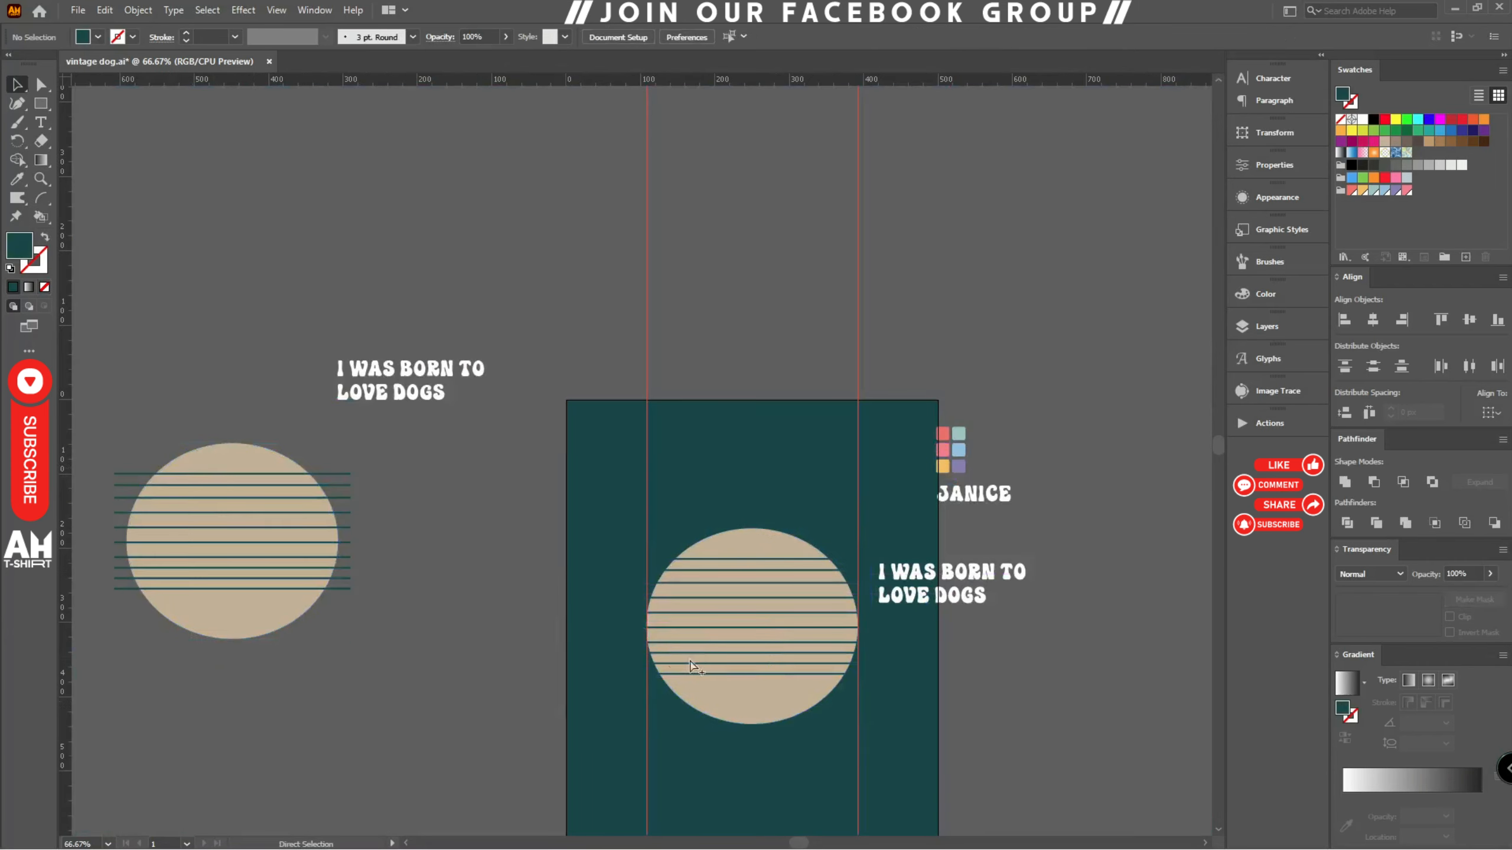
- Subtract the ten strips from the artboard circle with Minus Front and delete the segment below the lowest strip
scroll(752, 643, "up", 2)
scroll(969, 479, "up", 2)
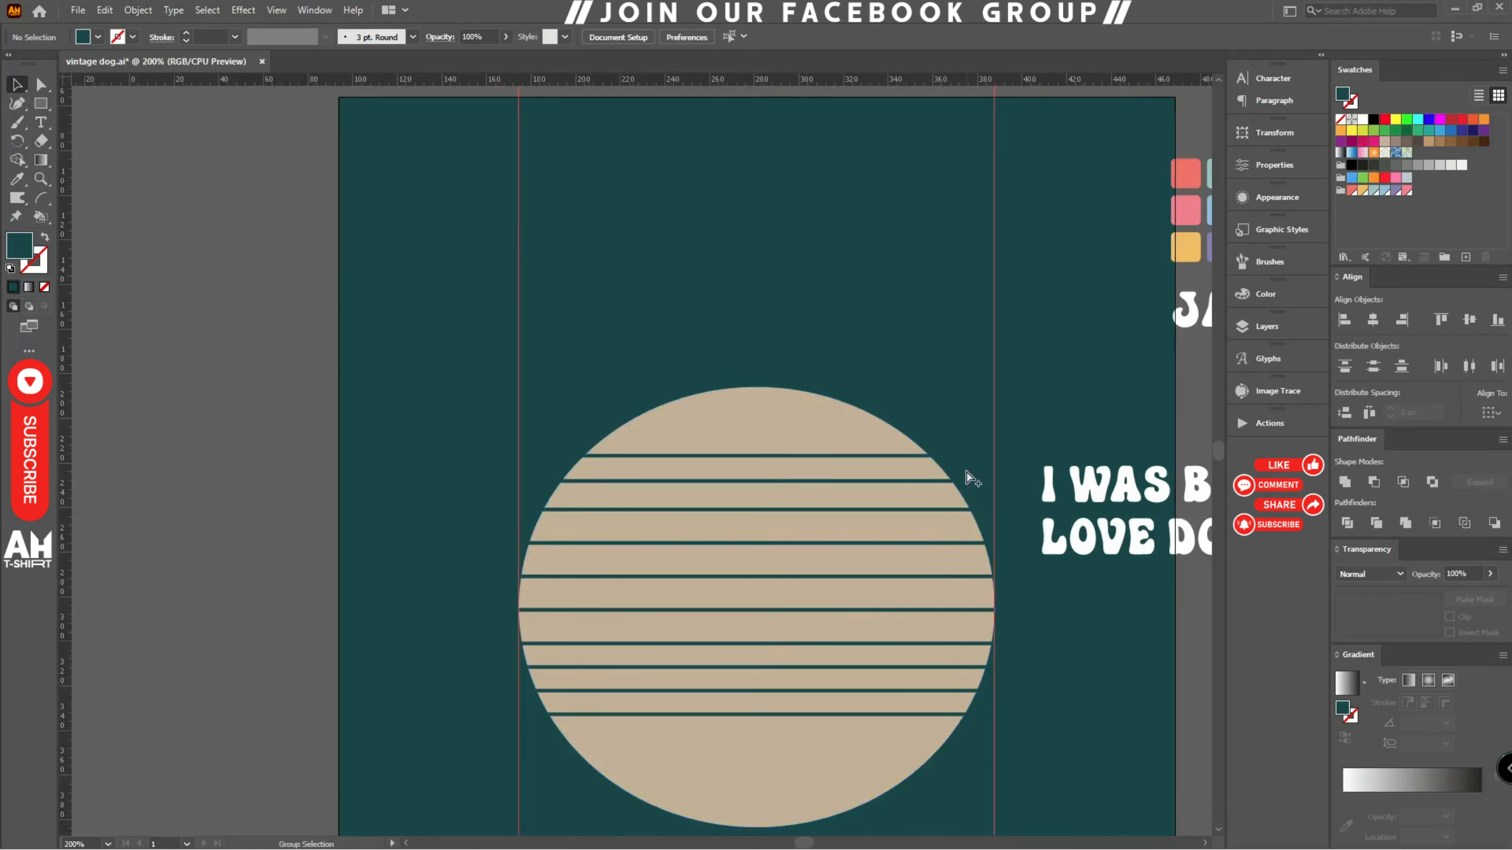
scroll(968, 471, "down", 2)
left_click_drag(827, 150, 539, 784)
left_click(1373, 482)
key("a")
key("v")
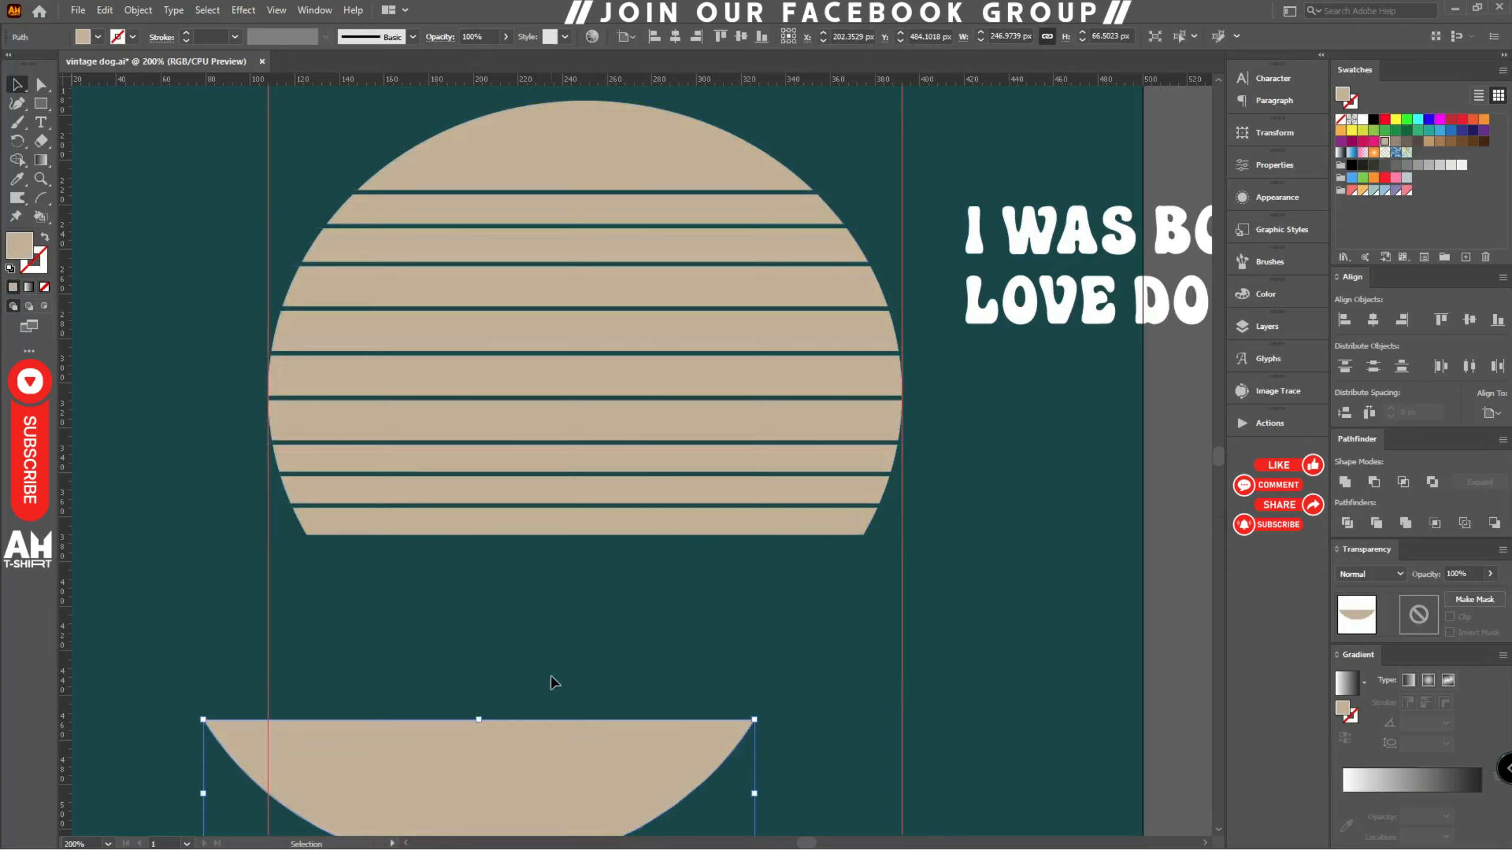
key("Delete")
scroll(590, 648, "down", 2)
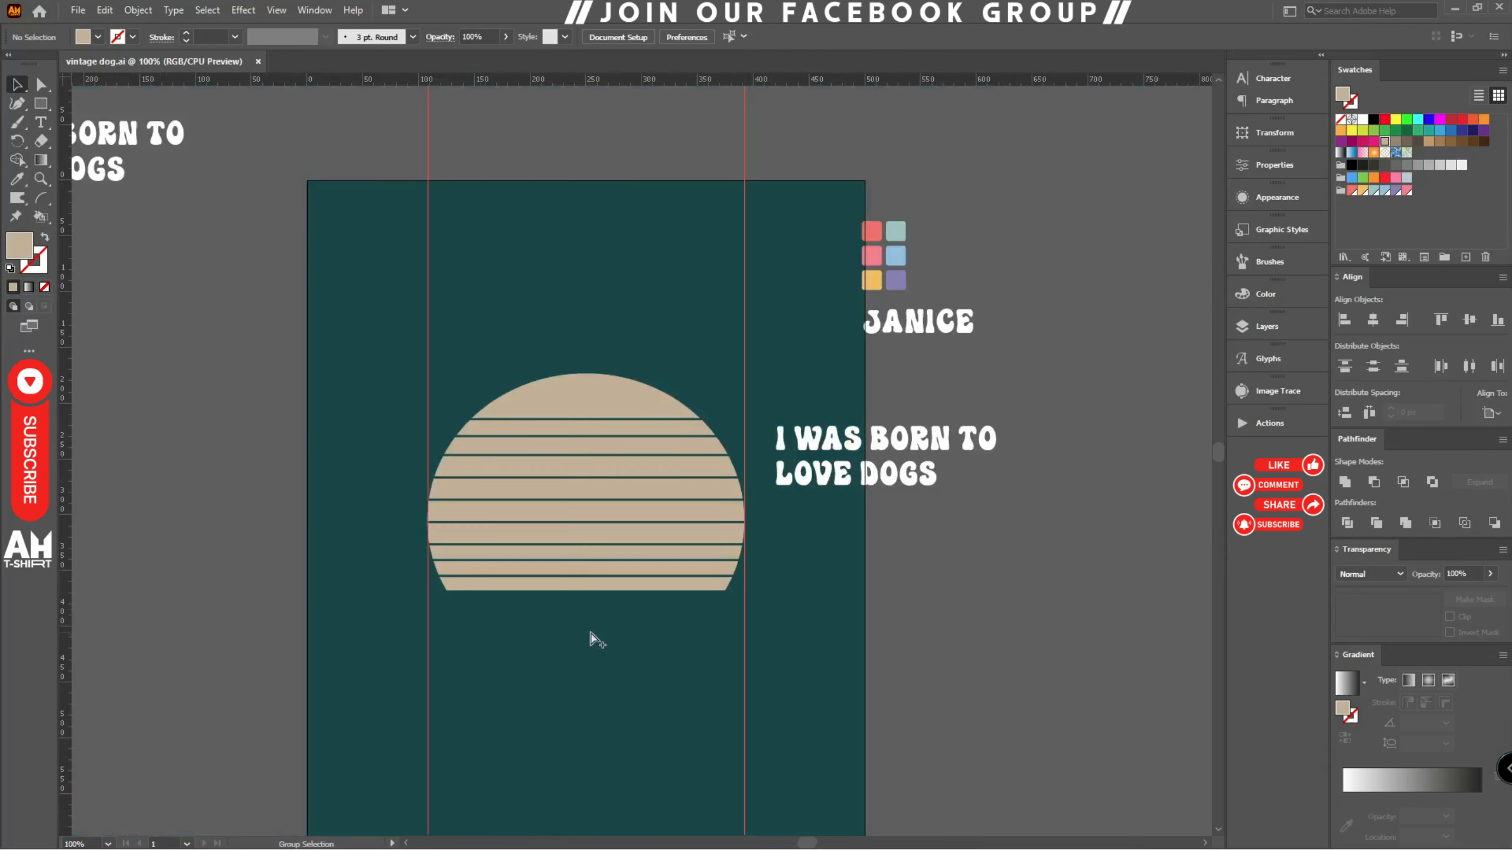
- Stretch the striped circle slightly taller by its lower edge and deselect it
scroll(604, 614, "up", 1)
left_click(548, 457)
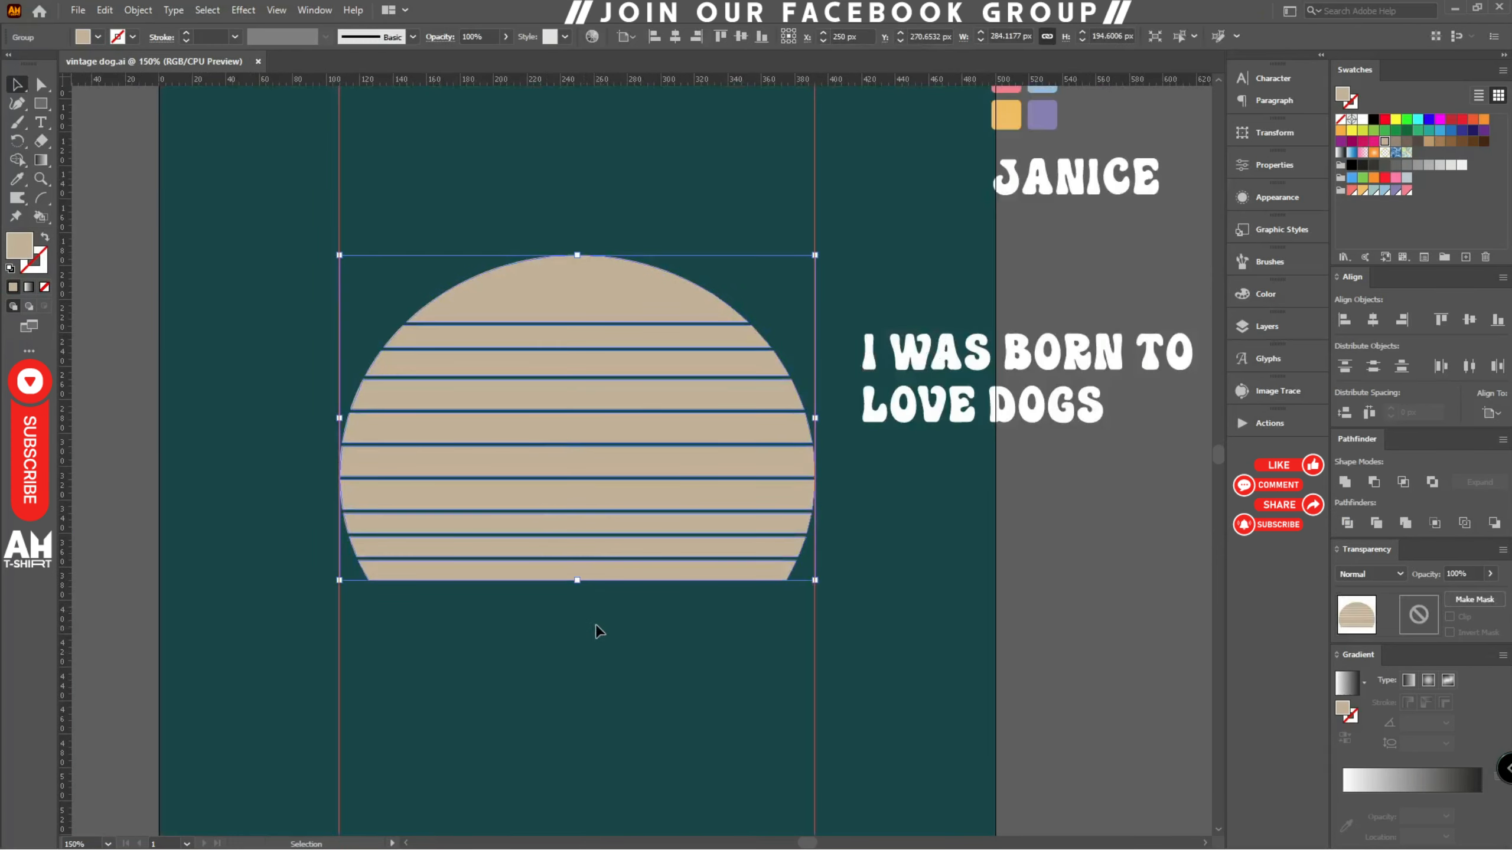
left_click_drag(580, 582, 579, 602)
left_click(636, 695)
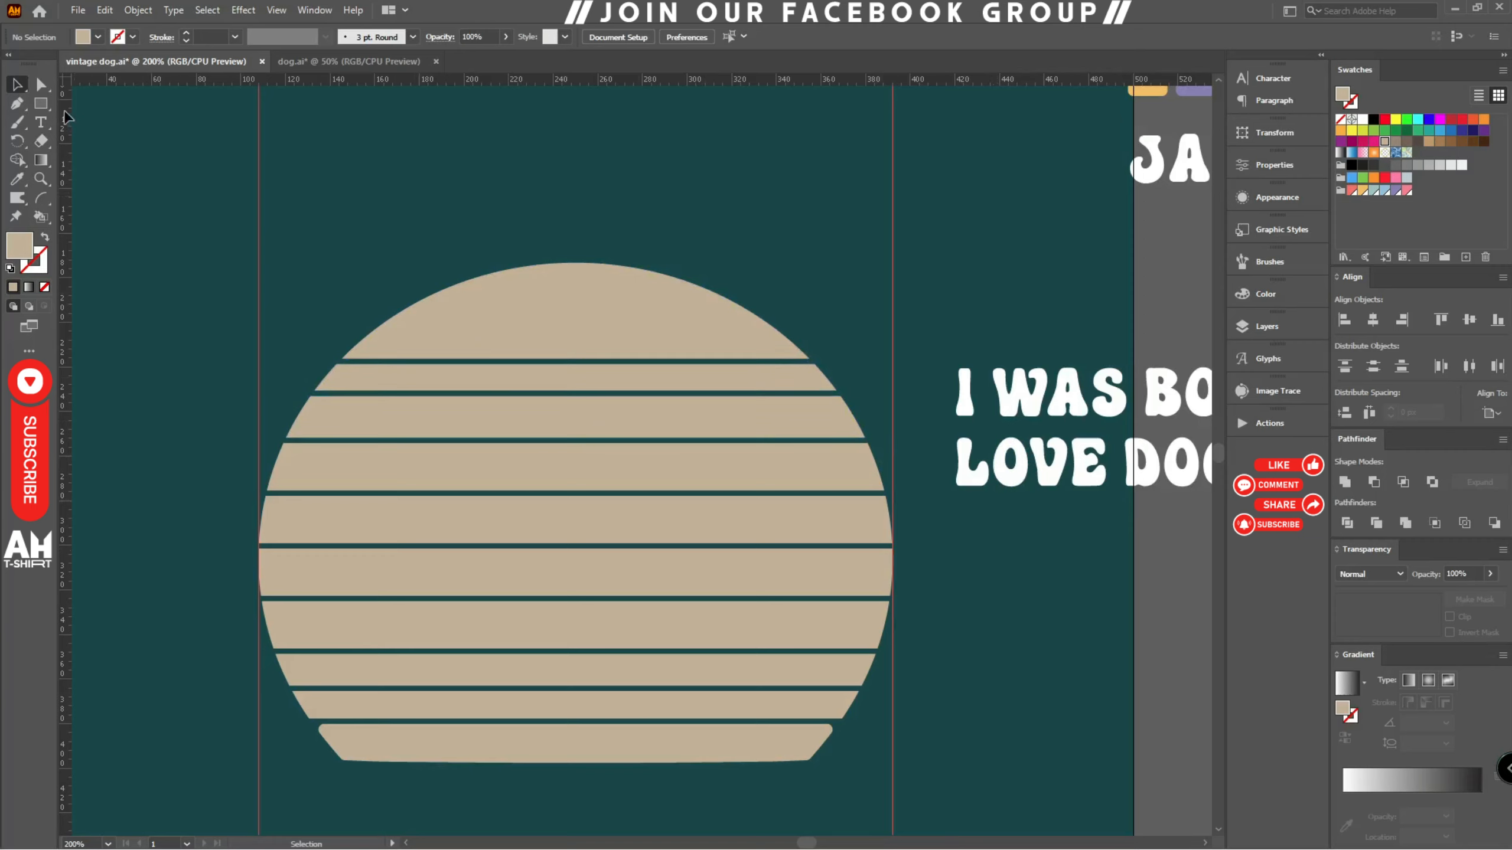
- Draw a red rectangle about 33 px wide and 2.5 px high inside the topmost gap of the striped circle
left_click(47, 102)
scroll(557, 361, "up", 3)
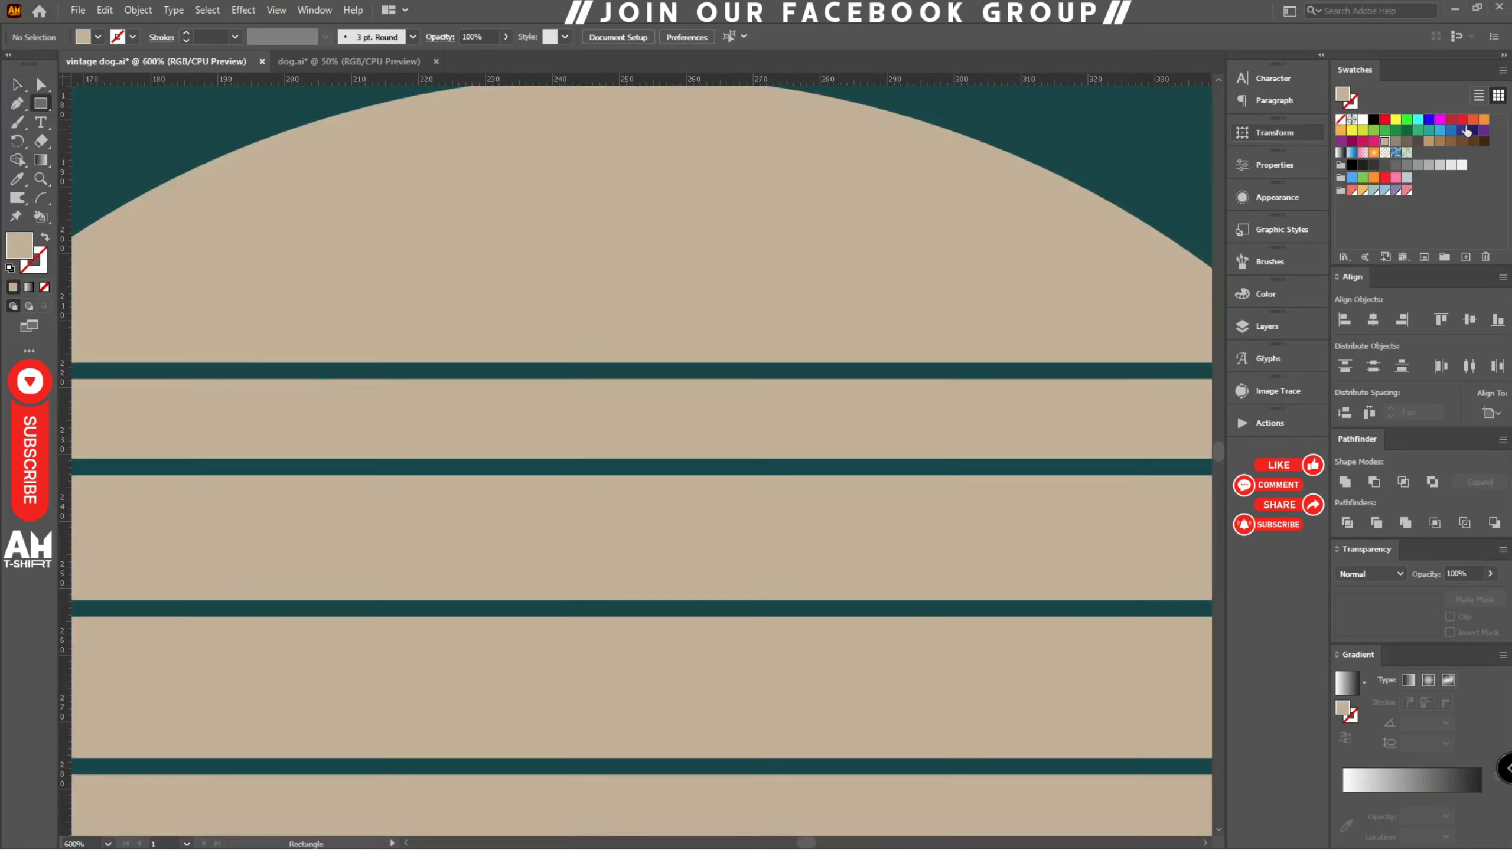
left_click(1462, 119)
left_click_drag(494, 363, 714, 379)
key("v")
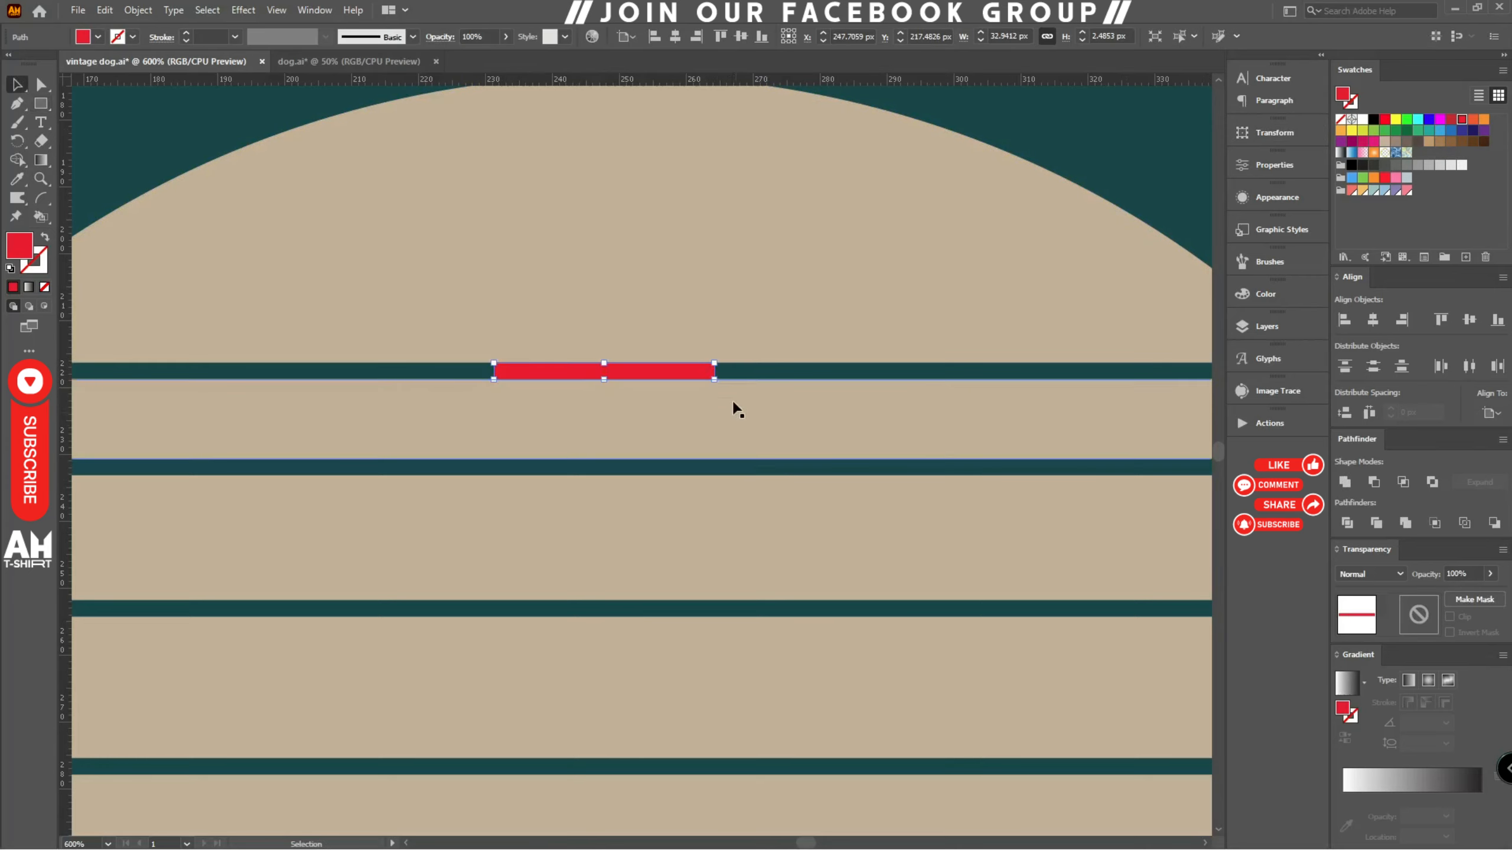
- Lengthen the red strip symmetrically to about 180 px and rotate it 90° into a vertical bar
scroll(714, 378, "up", 1)
left_click_drag(710, 370, 1088, 369)
scroll(601, 438, "down", 3)
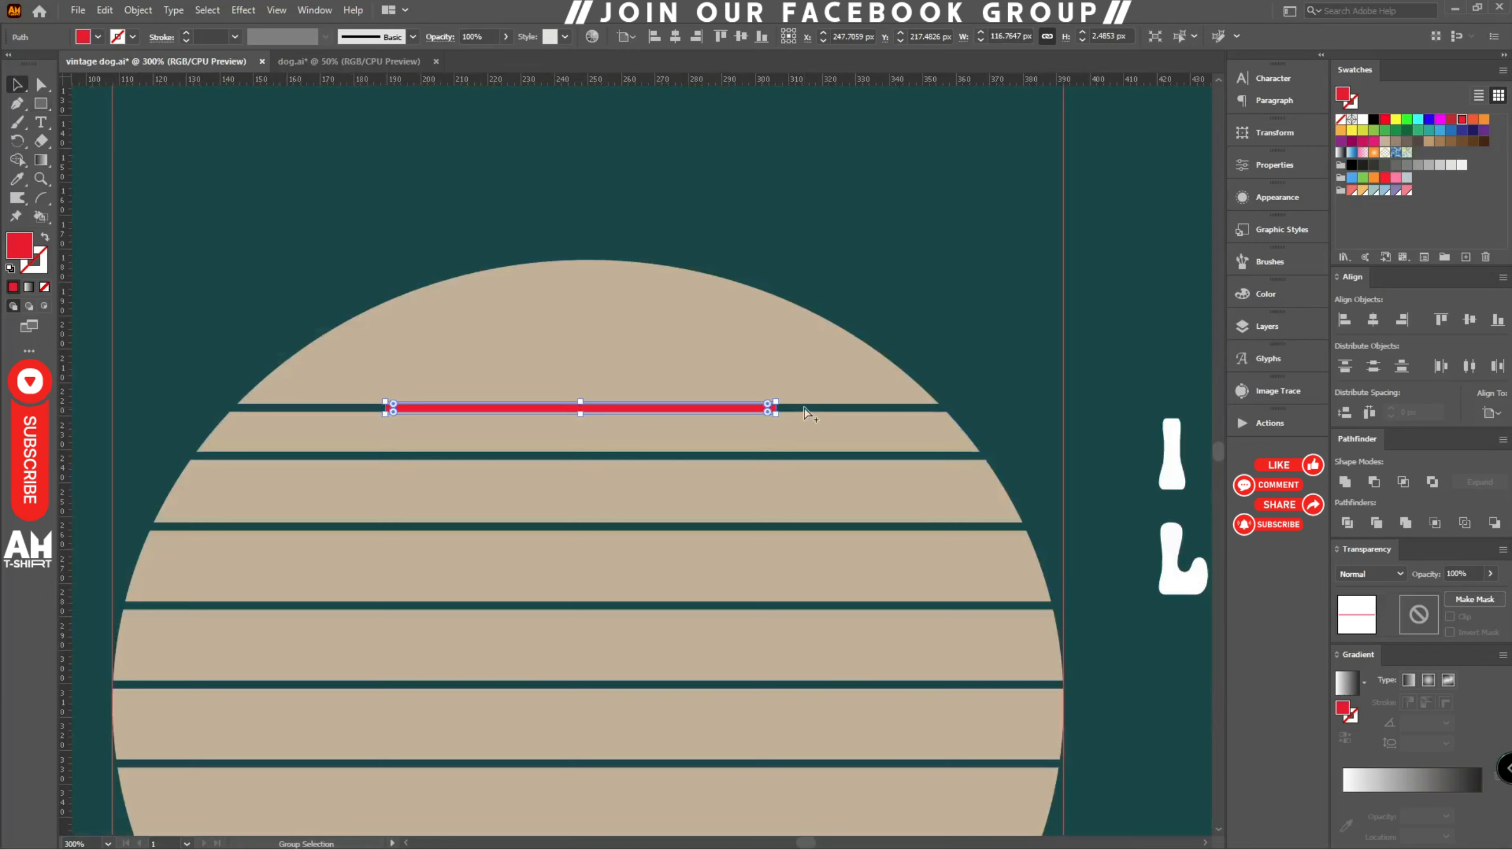
scroll(804, 412, "up", 3)
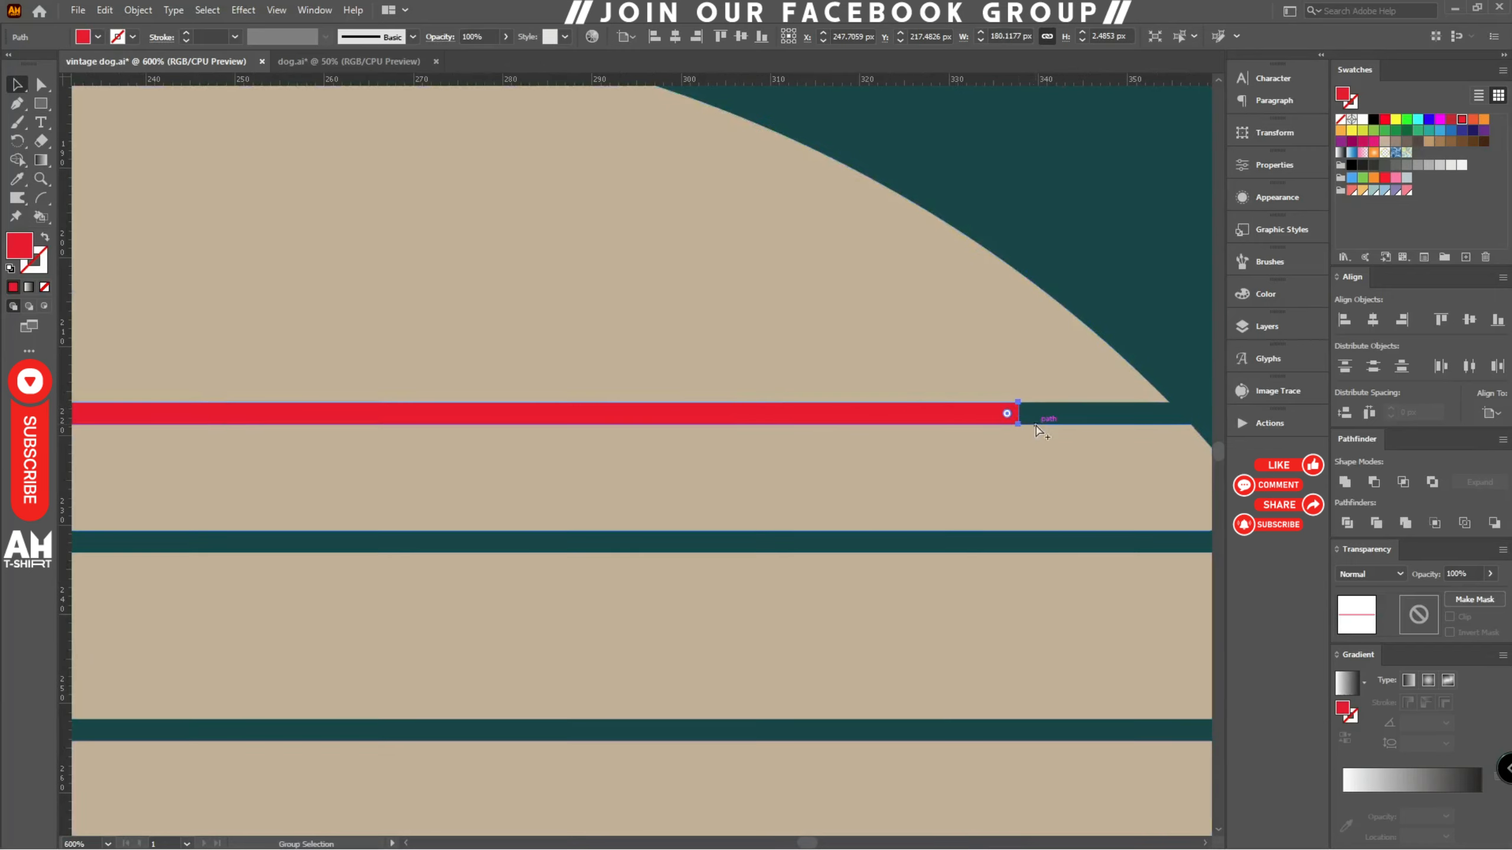
scroll(1027, 415, "down", 1)
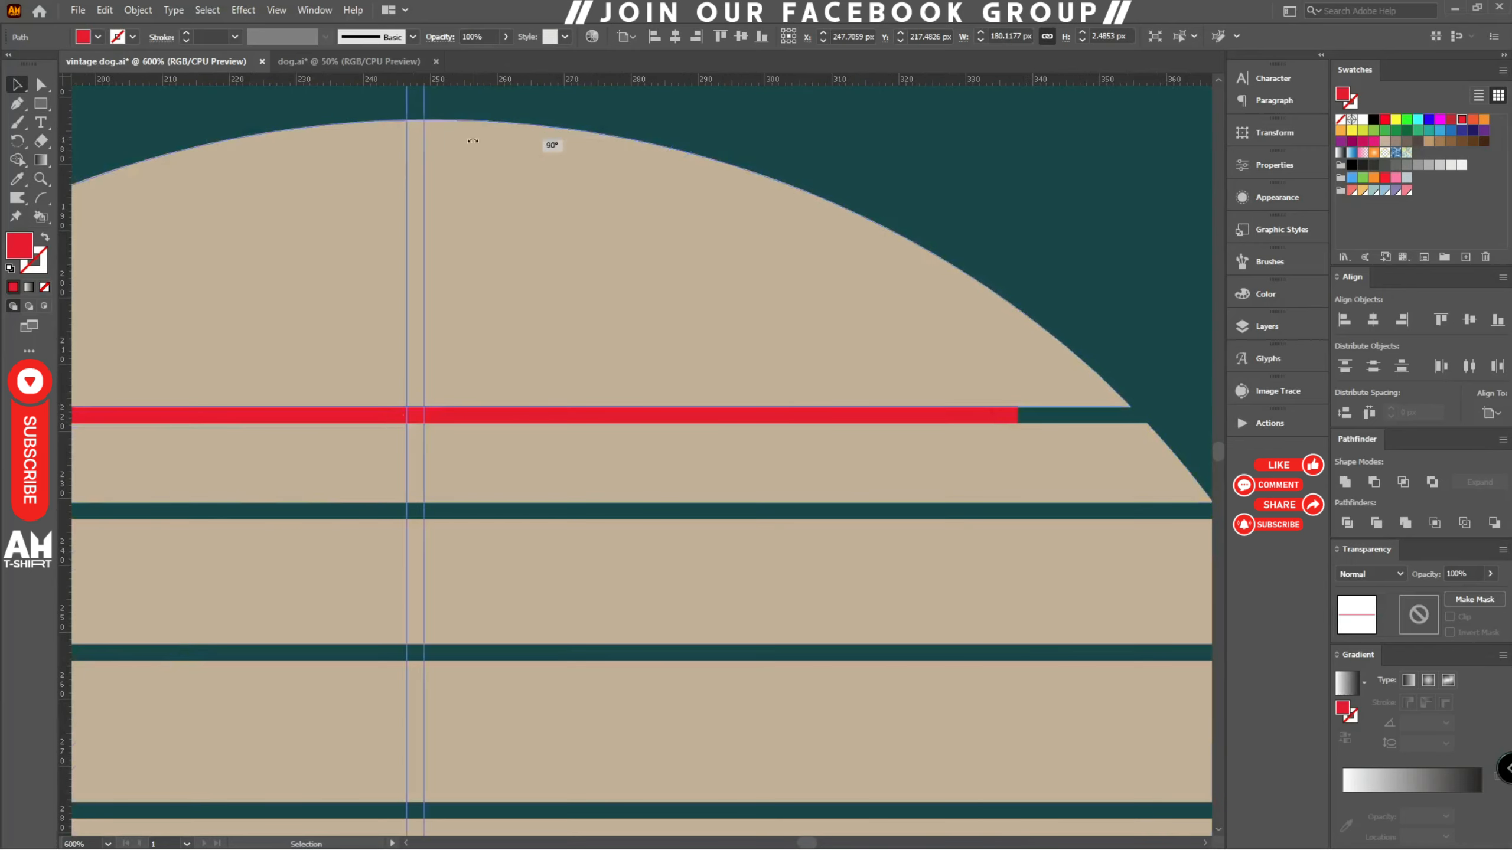
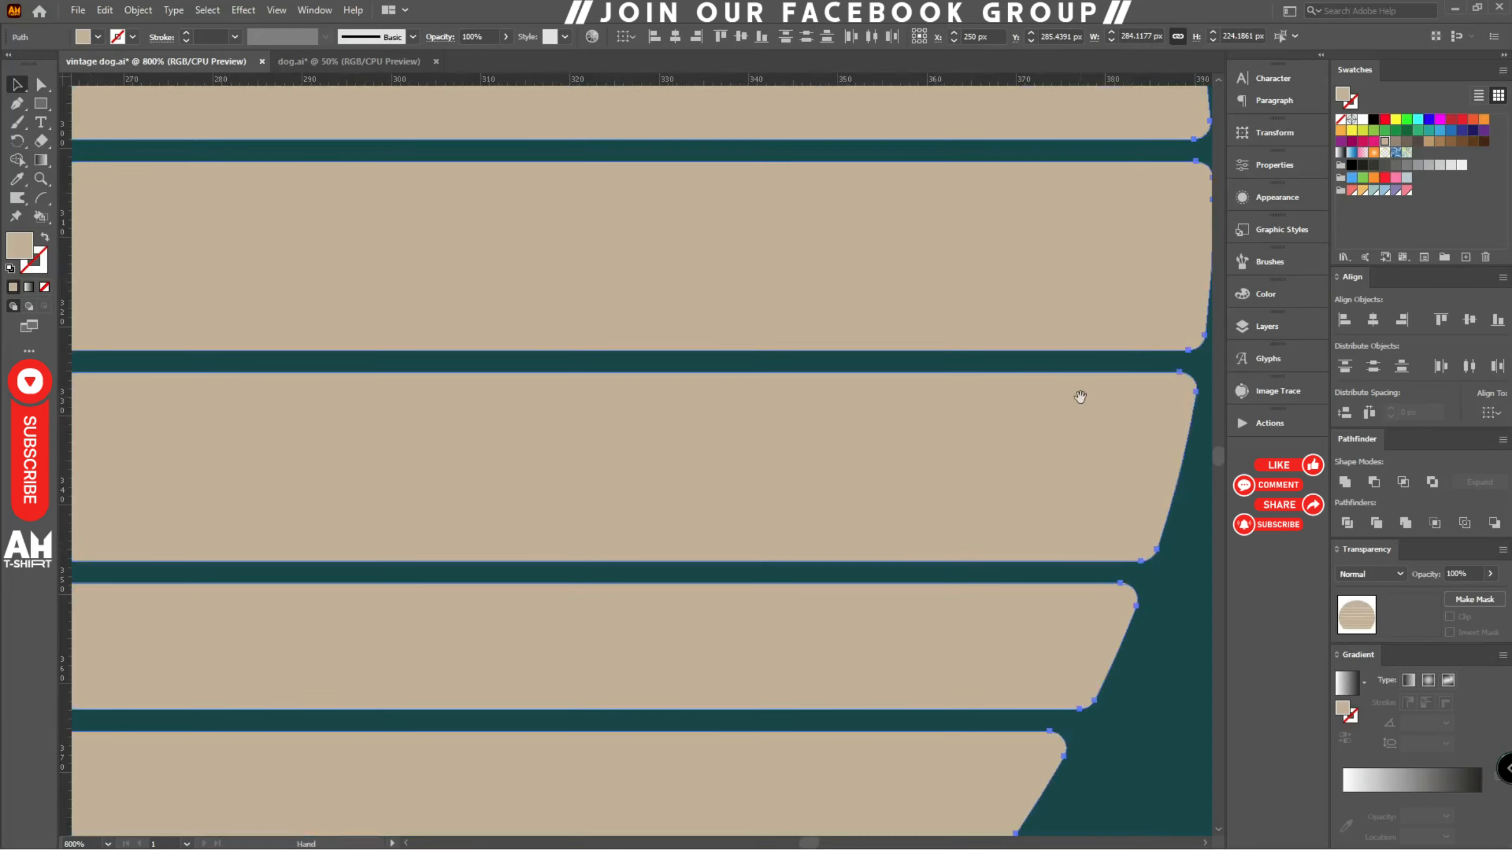
- Check the rounded corners and unite all the pieces of the striped circle into one shape
left_click_drag(1080, 396, 775, 737)
left_click_drag(715, 267, 1029, 630)
left_click_drag(612, 329, 899, 726)
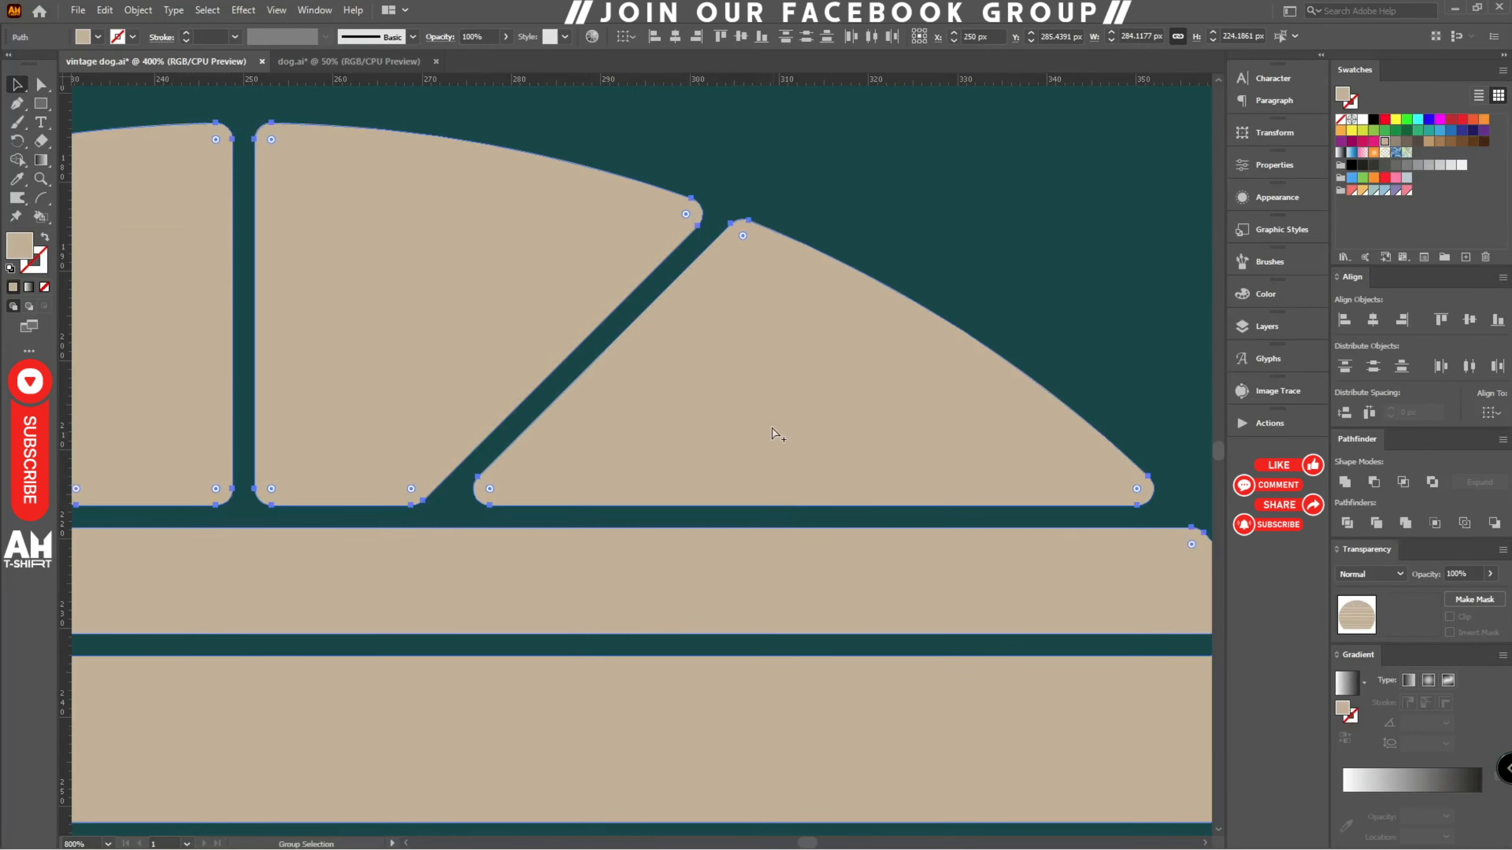
scroll(771, 433, "down", 4)
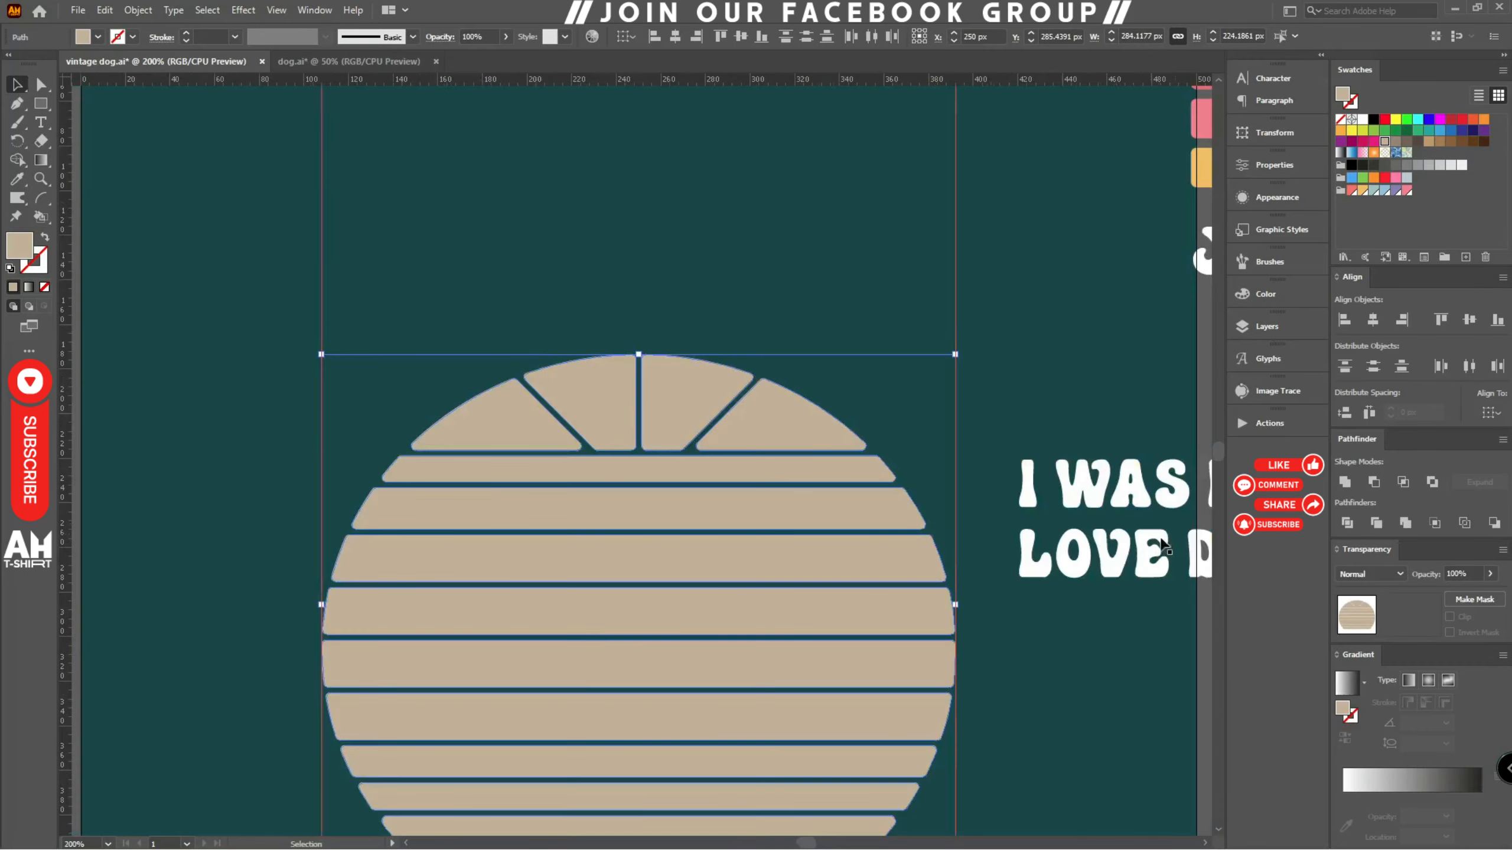
left_click(1346, 483)
left_click(678, 293)
scroll(618, 274, "down", 2)
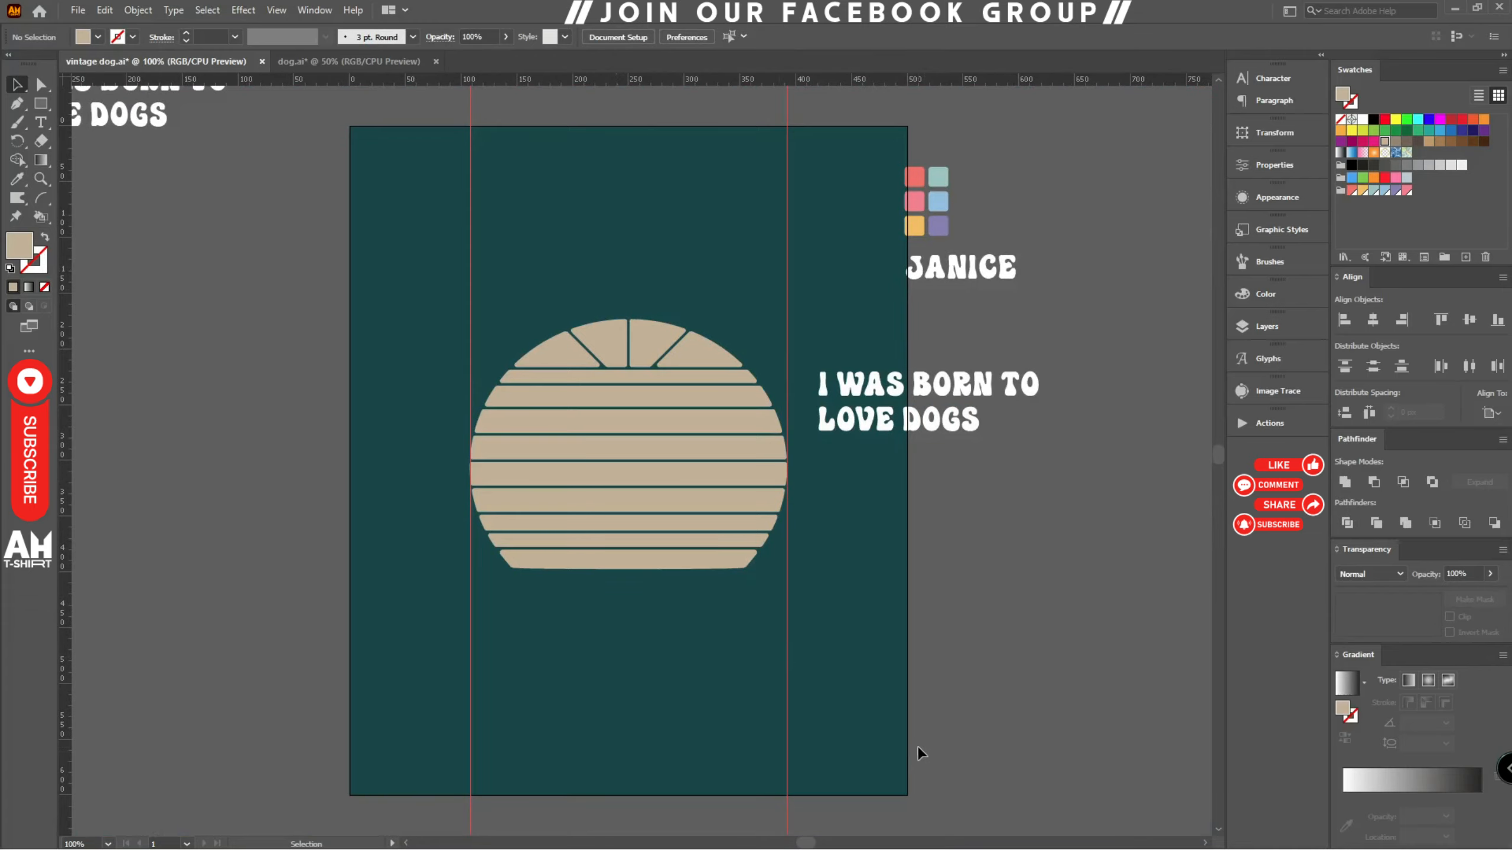
- Switch to Vector Magic and examine the vectorized puppy's paws, chest, ear fur, outlines and eyes for tracing quality
left_click(939, 832)
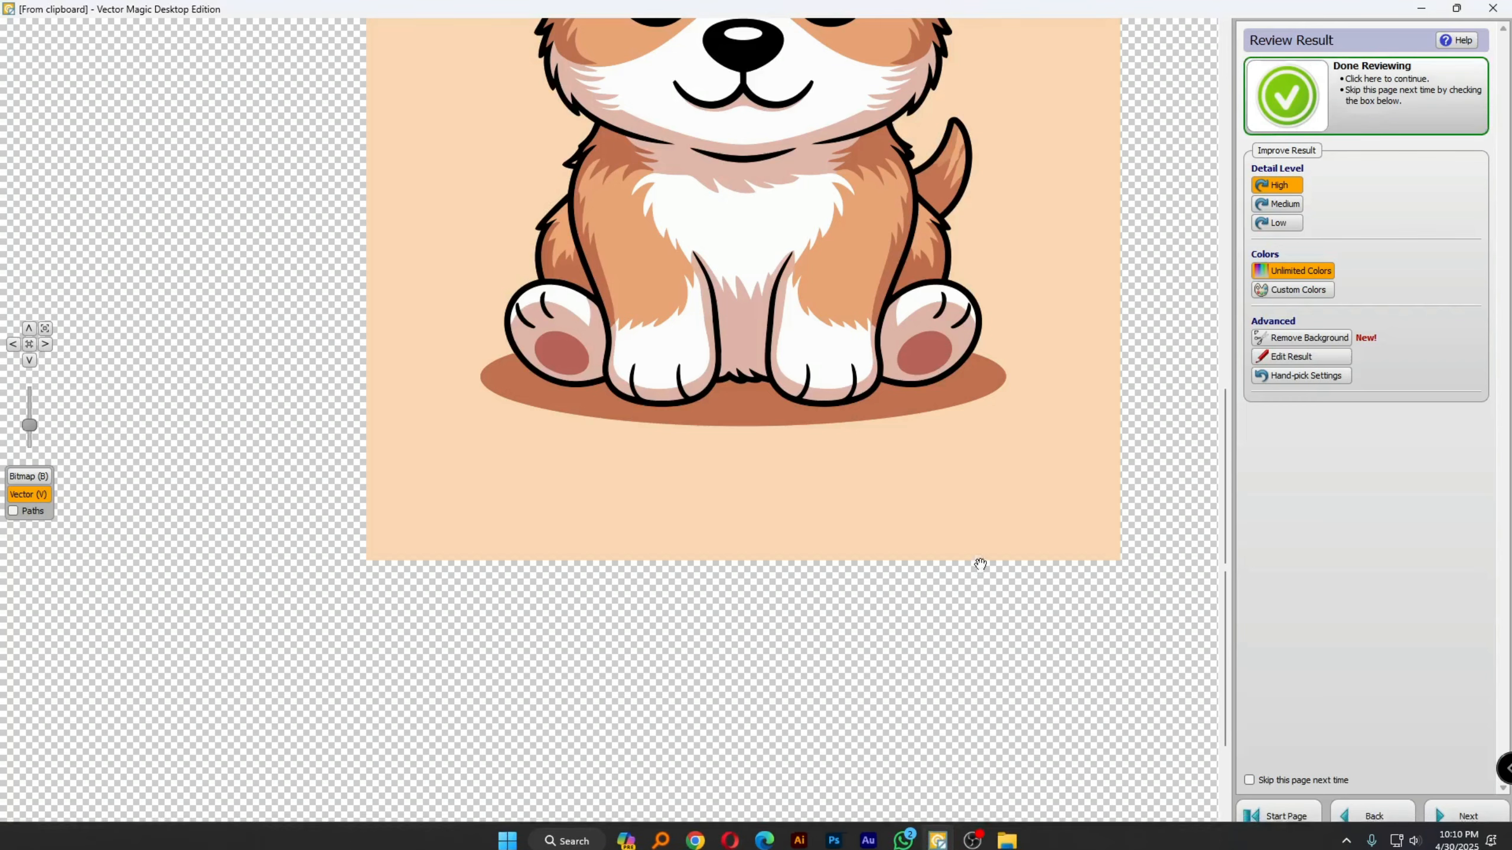
scroll(750, 301, "up", 3)
left_click_drag(604, 192, 771, 647)
scroll(738, 393, "down", 2)
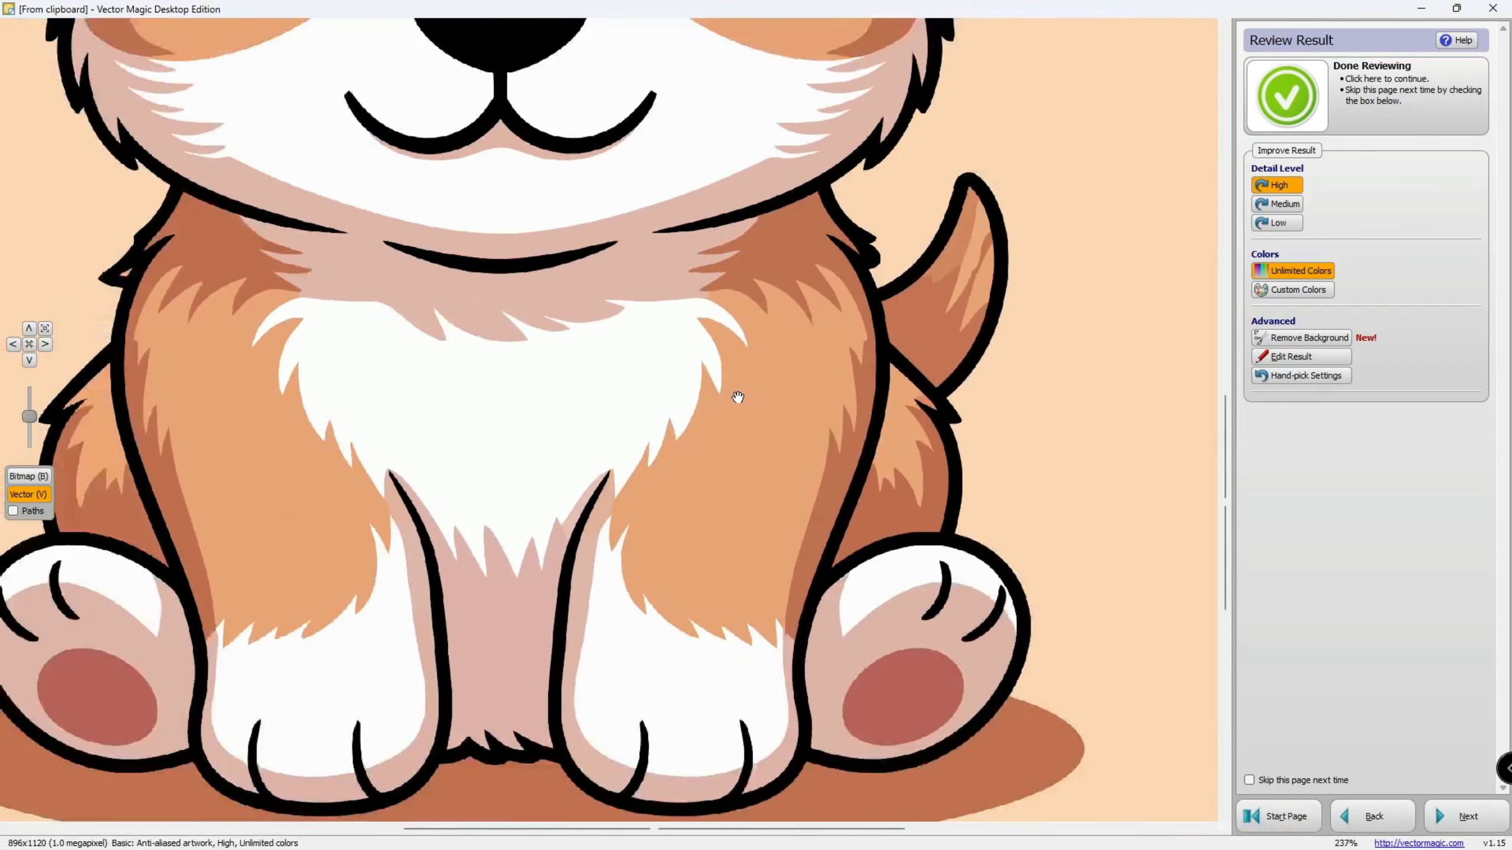
left_click_drag(664, 108, 682, 585)
scroll(631, 160, "up", 2)
left_click_drag(733, 229, 1020, 425)
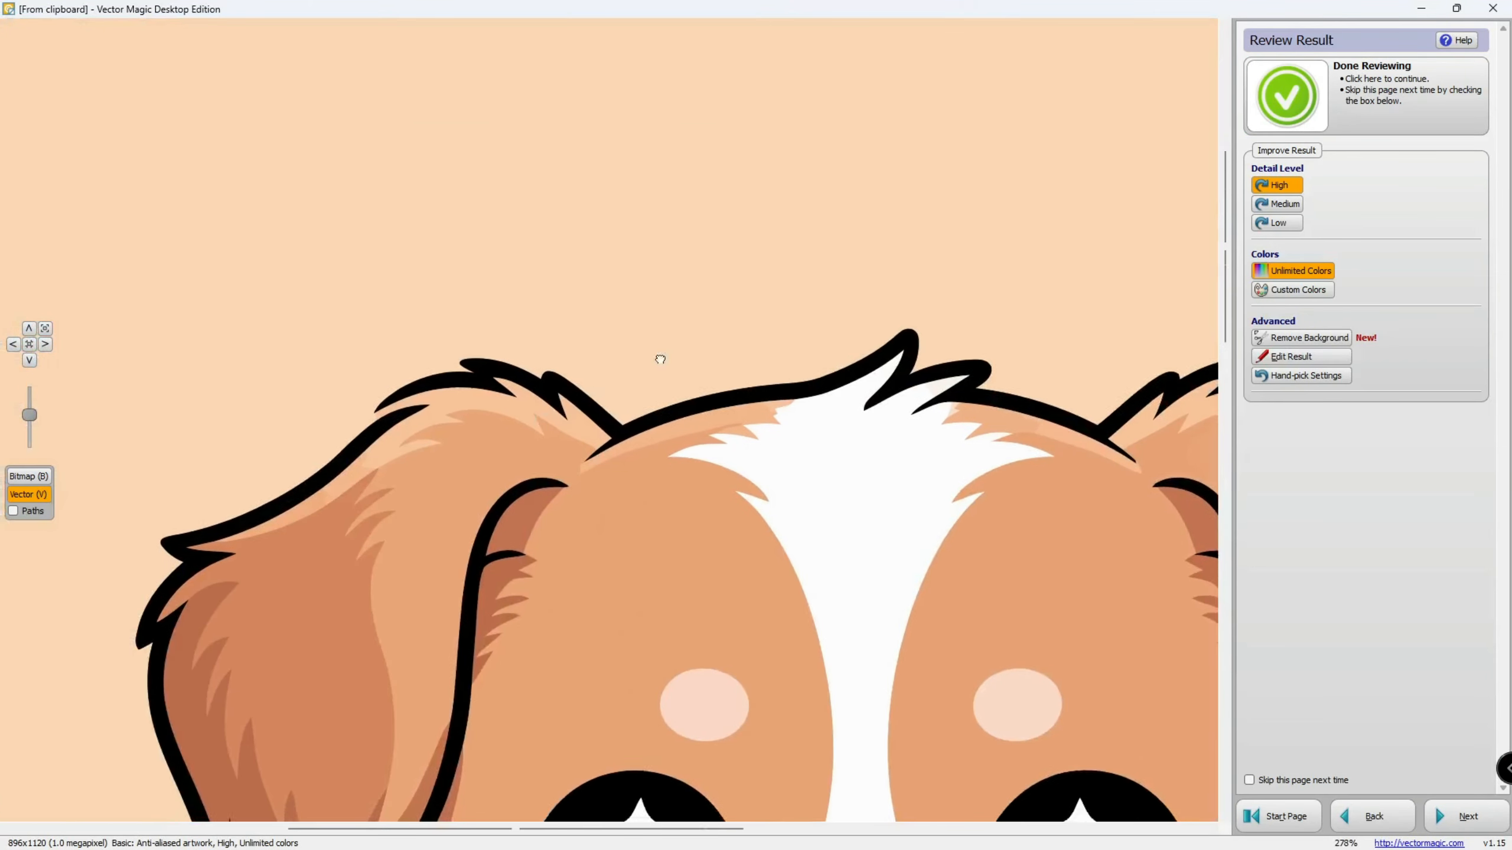
left_click_drag(659, 358, 857, 243)
scroll(608, 296, "up", 8)
scroll(609, 296, "up", 1)
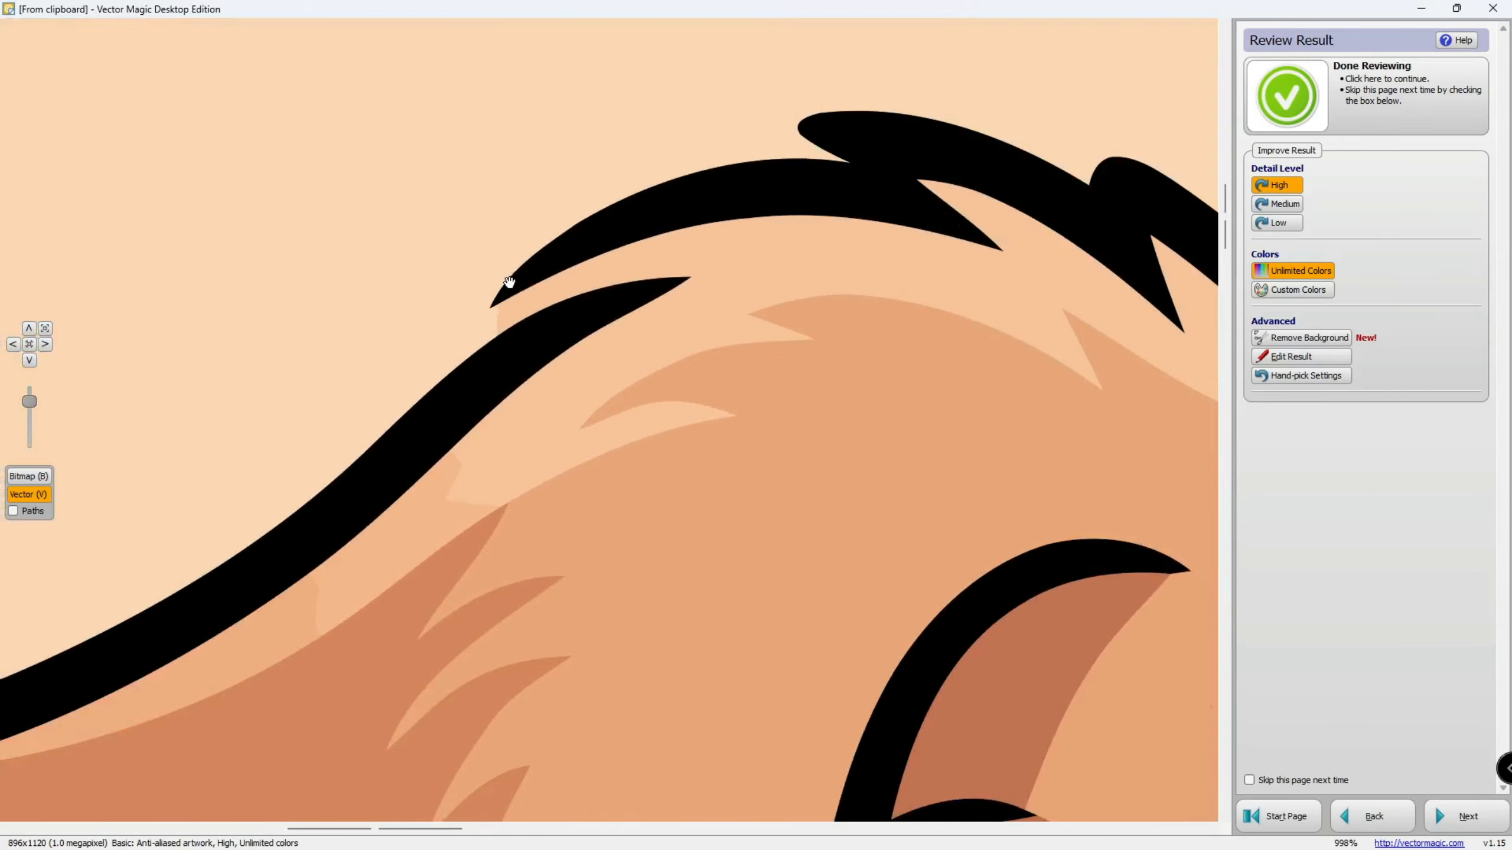
scroll(510, 282, "up", 3)
scroll(793, 286, "down", 3)
scroll(773, 303, "down", 10)
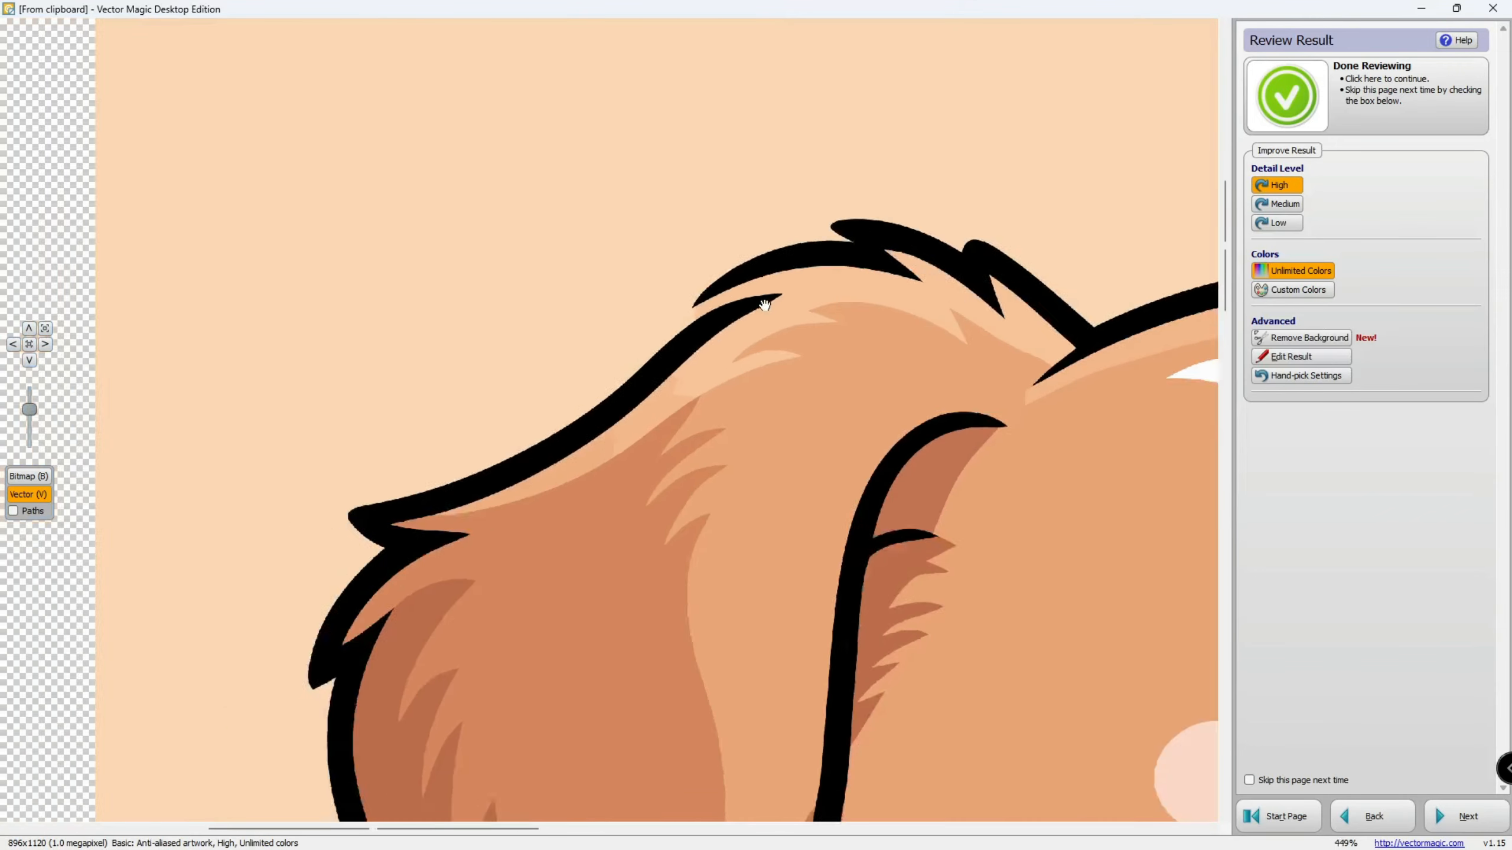
scroll(1036, 551, "up", 4)
scroll(599, 459, "down", 6)
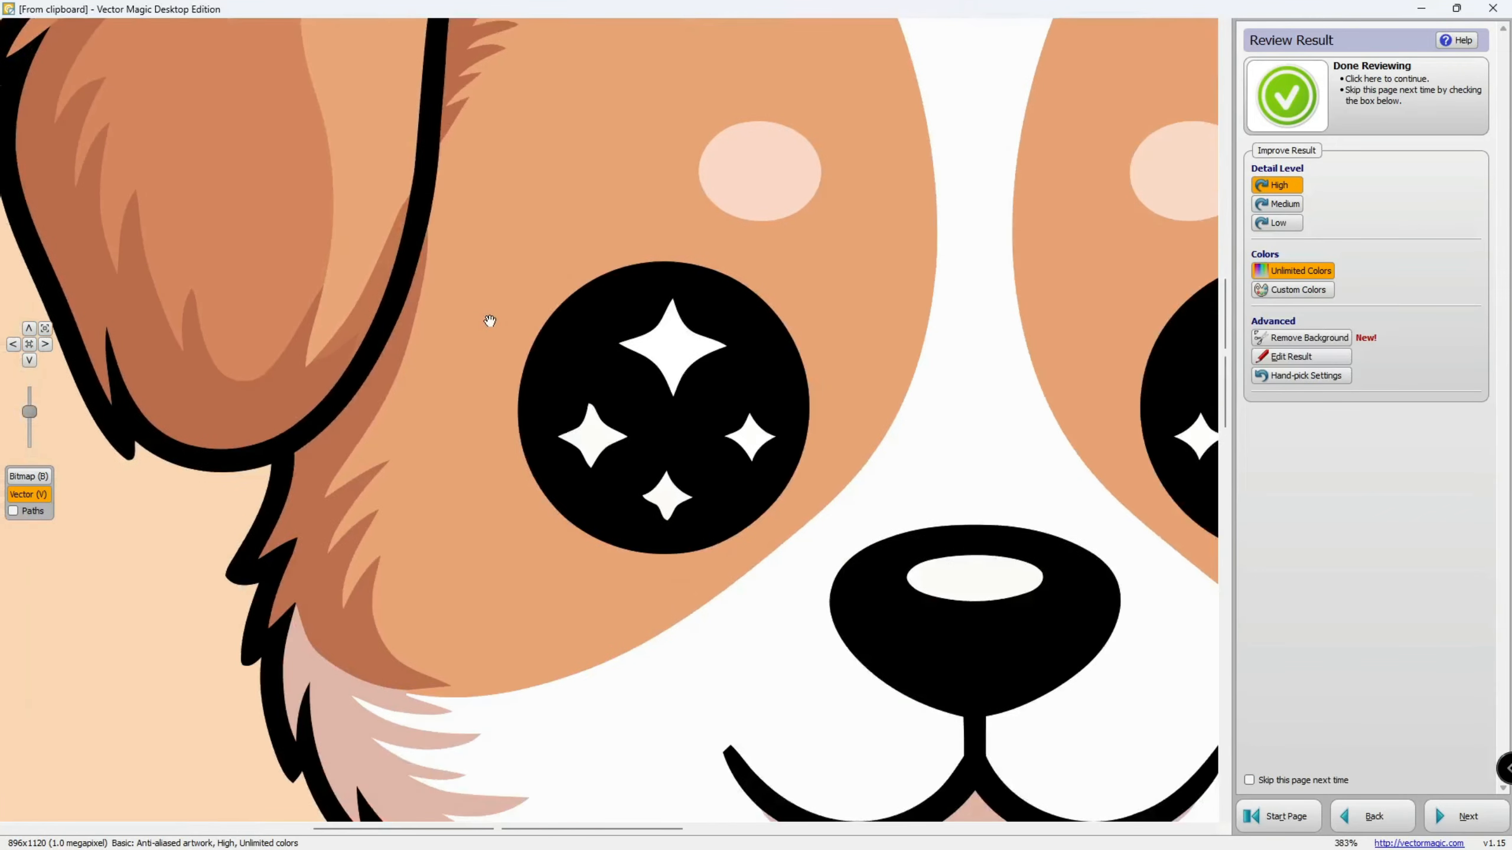
scroll(846, 533, "down", 4)
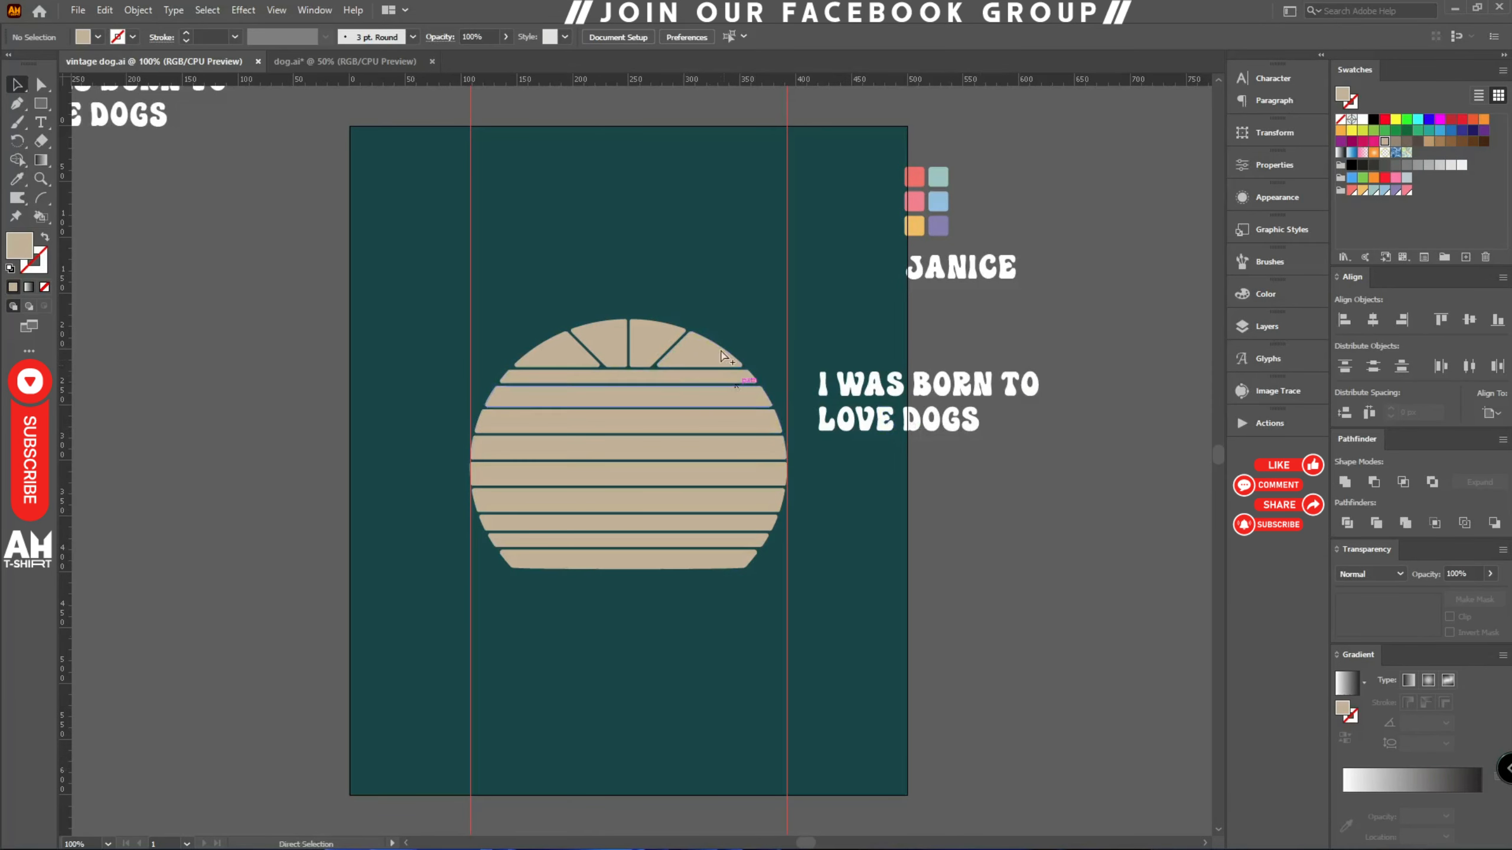
- Paste the copied shape in back of the puppy artwork to fill the gaps in its tail
scroll(721, 346, "up", 2)
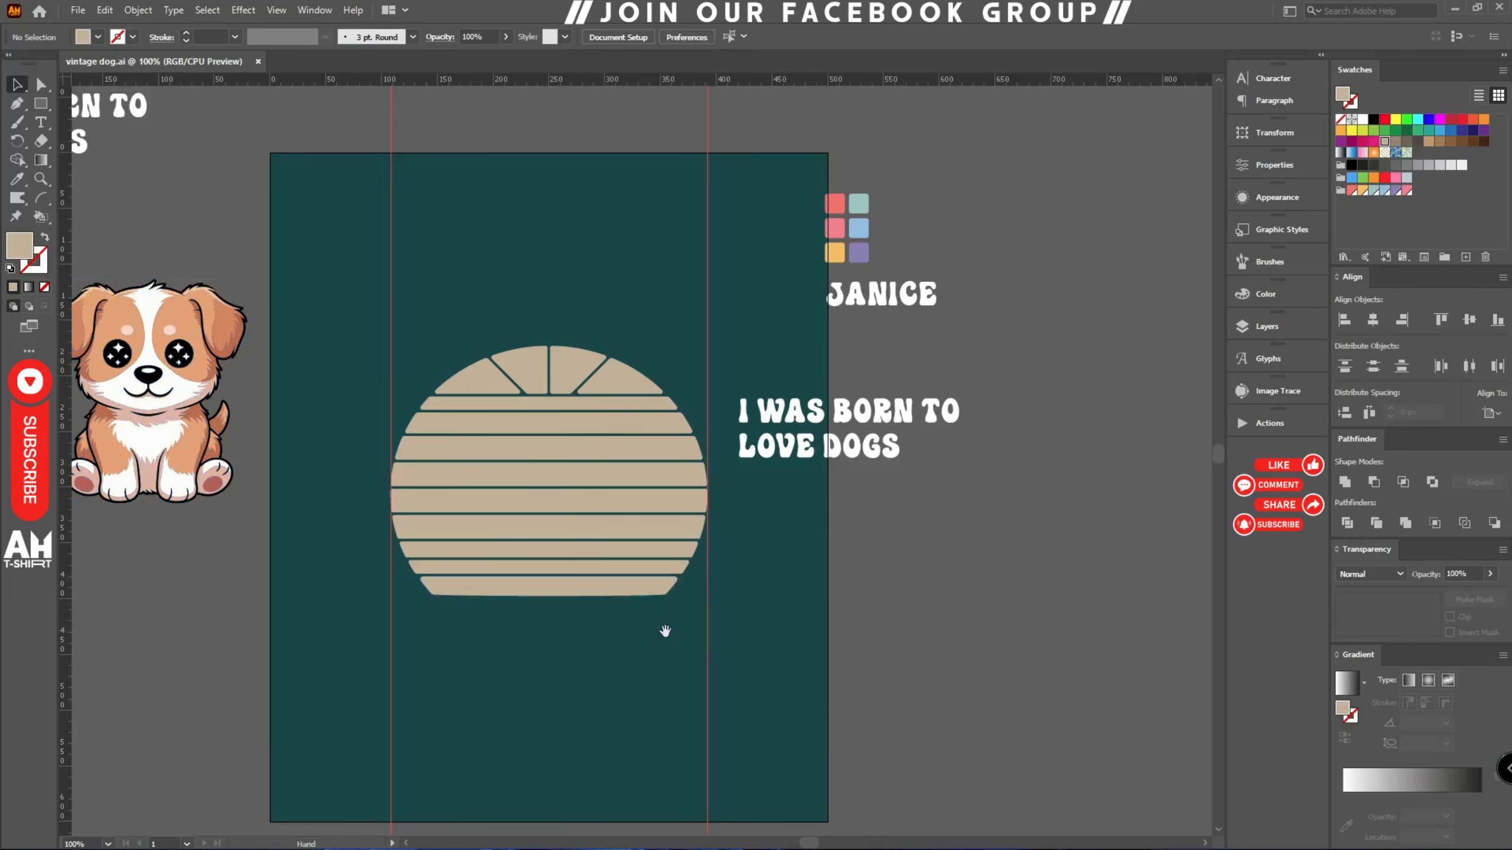
left_click_drag(665, 628, 797, 601)
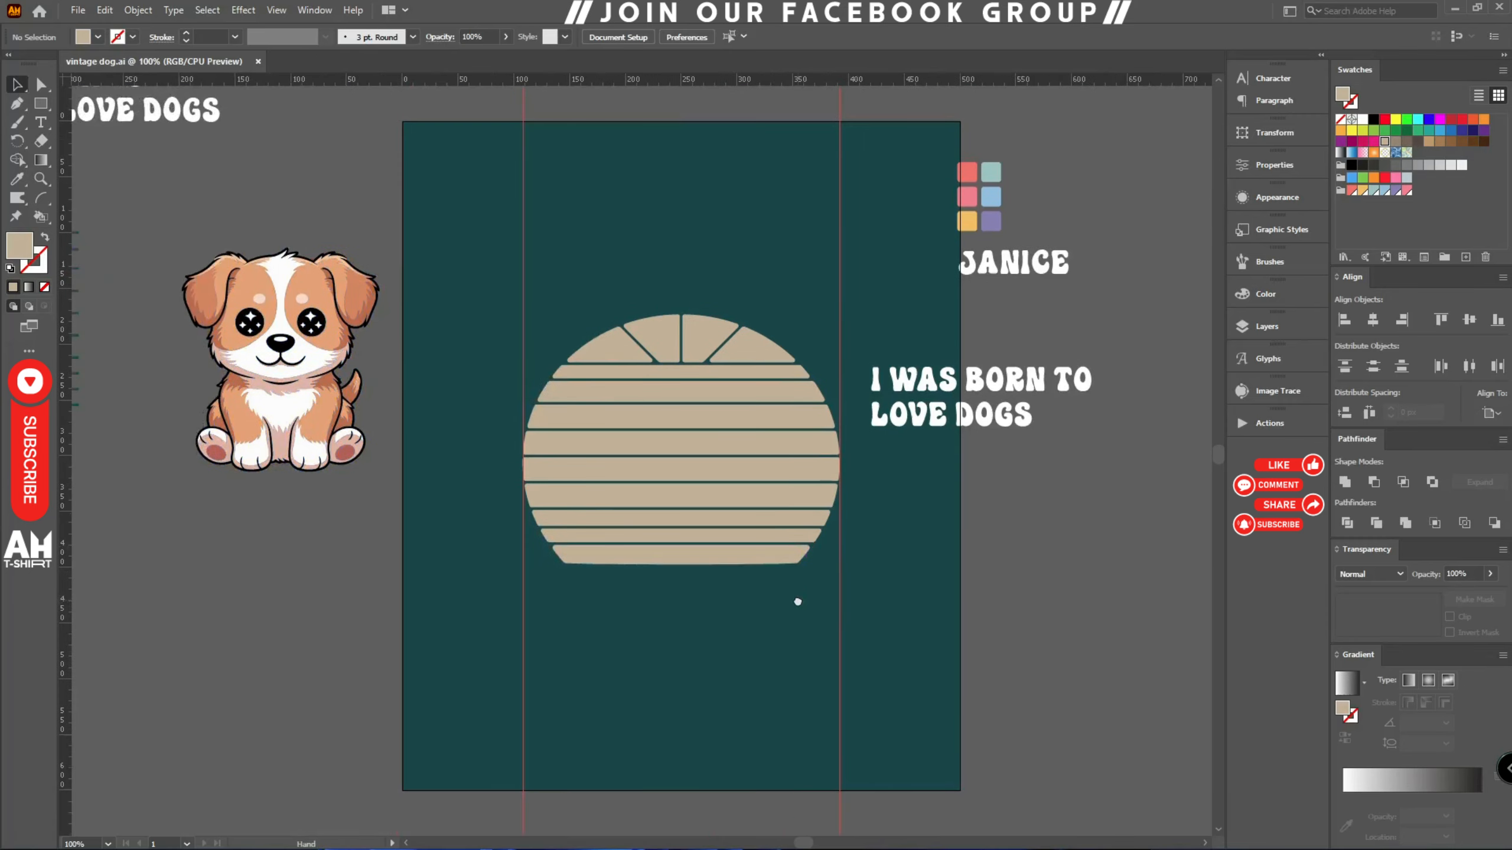
scroll(271, 298, "up", 1)
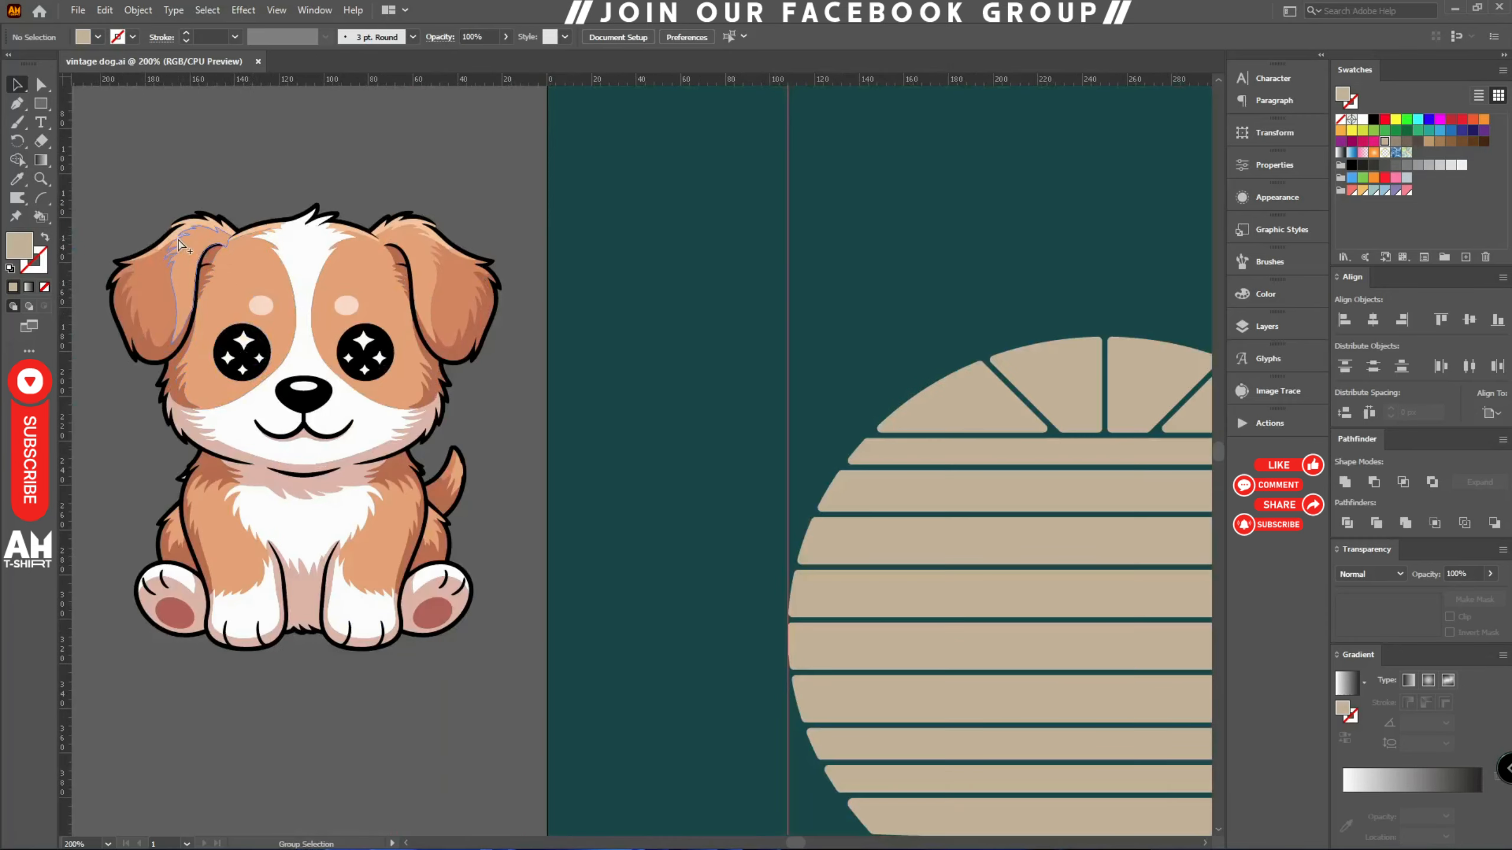
scroll(179, 223, "up", 3)
left_click(732, 623)
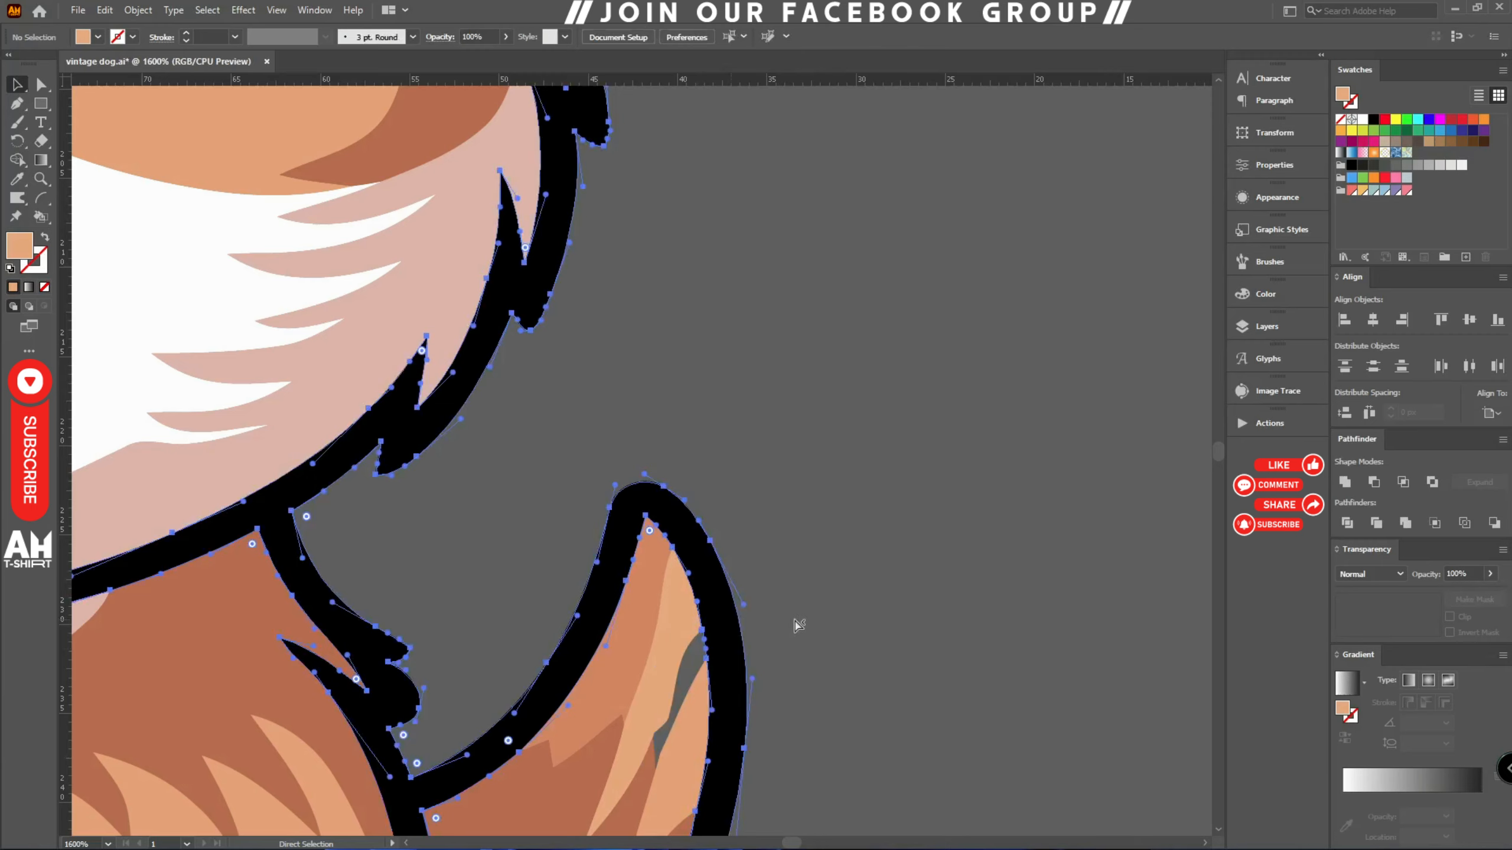
key("ctrl+b")
left_click(813, 604)
scroll(819, 600, "down", 2)
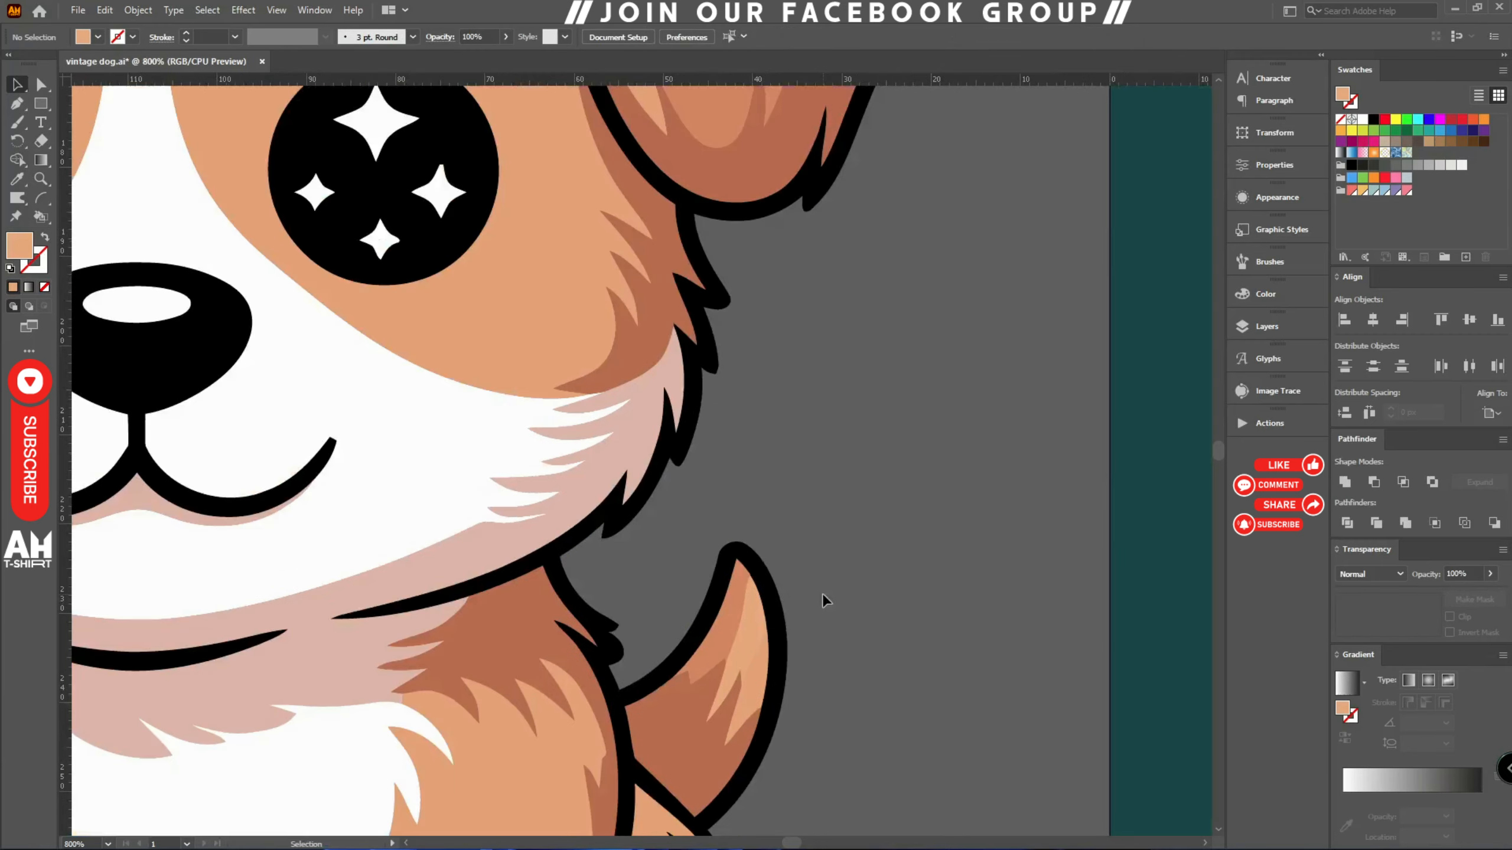
- Inspect the puppy artwork from muzzle and chest to the whole figure for remaining gaps
left_click_drag(424, 540, 911, 405)
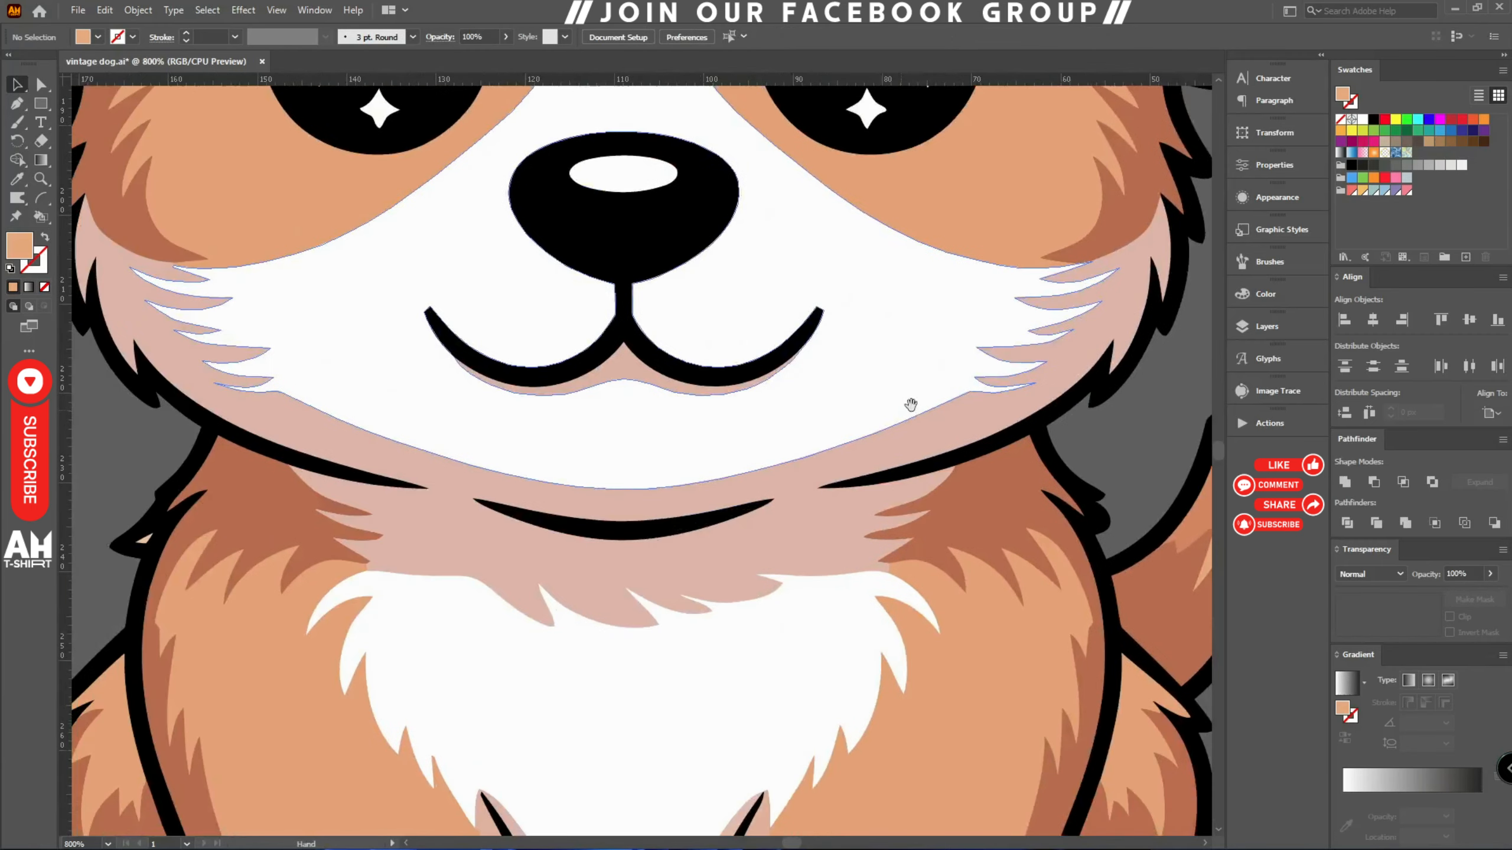
left_click_drag(630, 499, 928, 281)
scroll(389, 339, "up", 6)
key("ctrl+0")
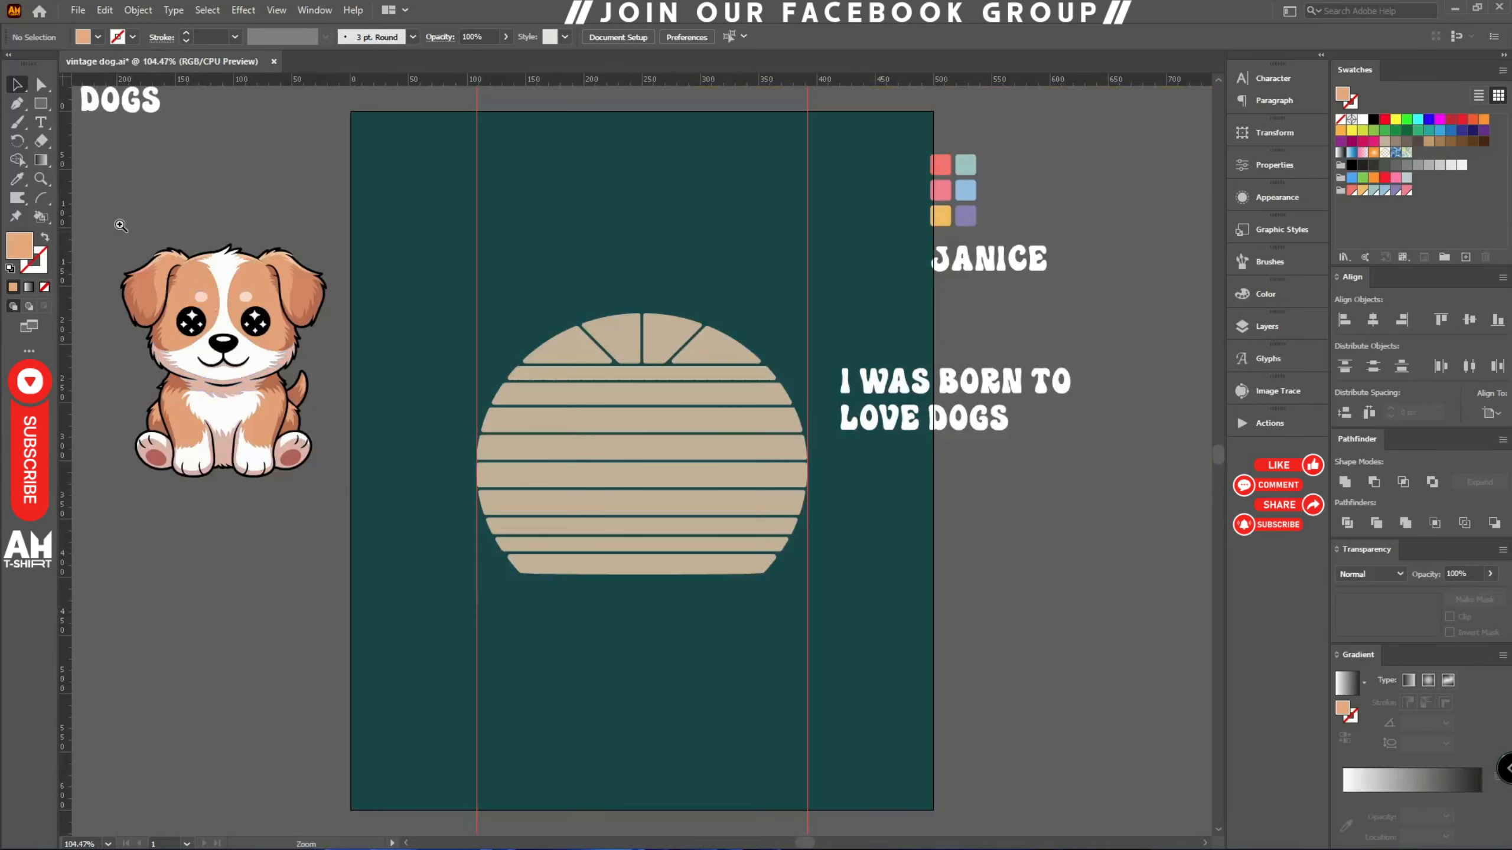
left_click_drag(119, 223, 357, 506)
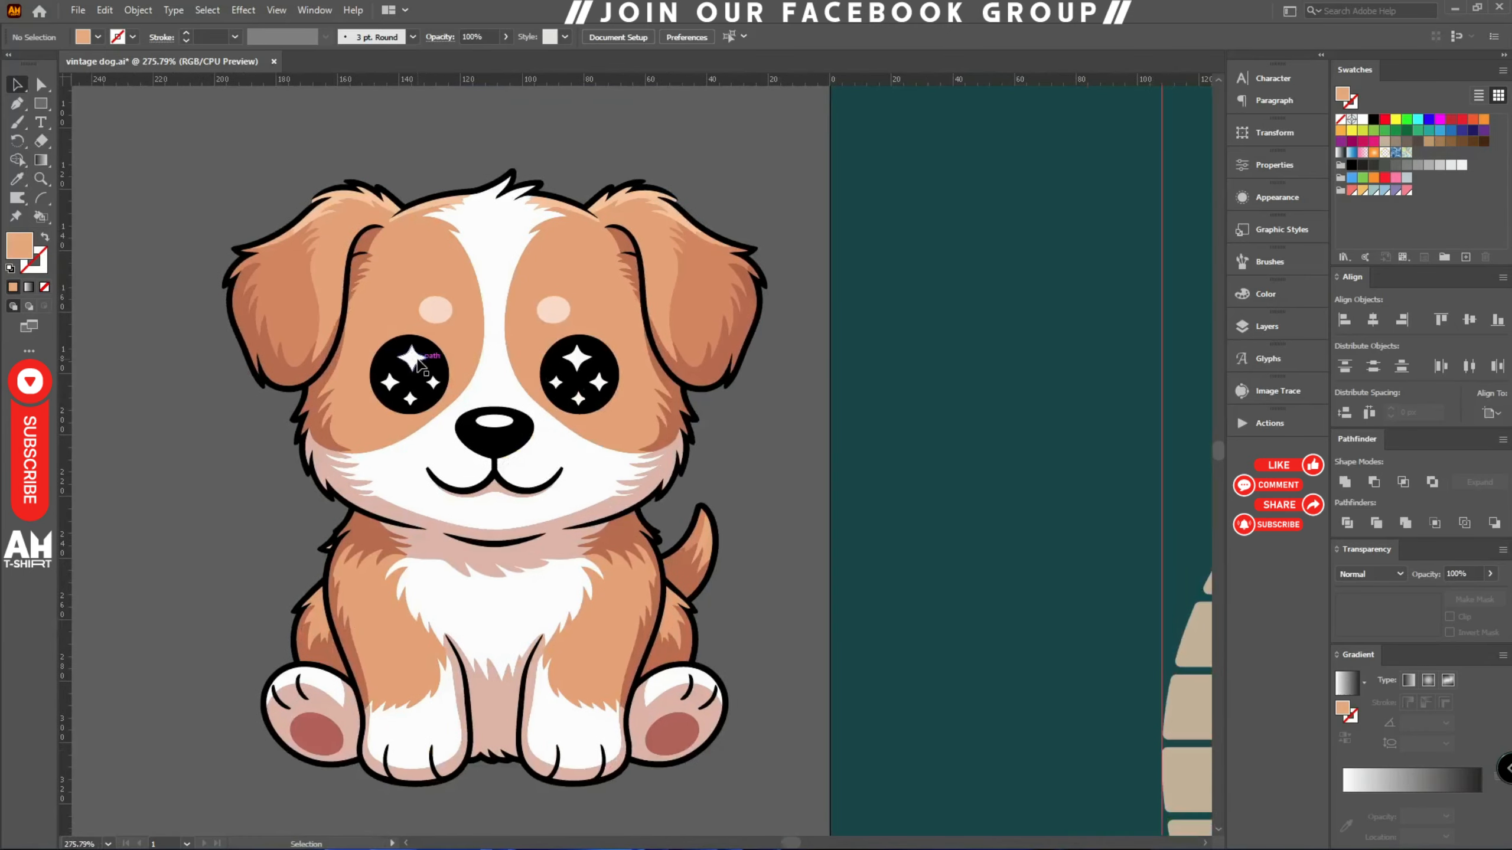
scroll(368, 512, "down", 2)
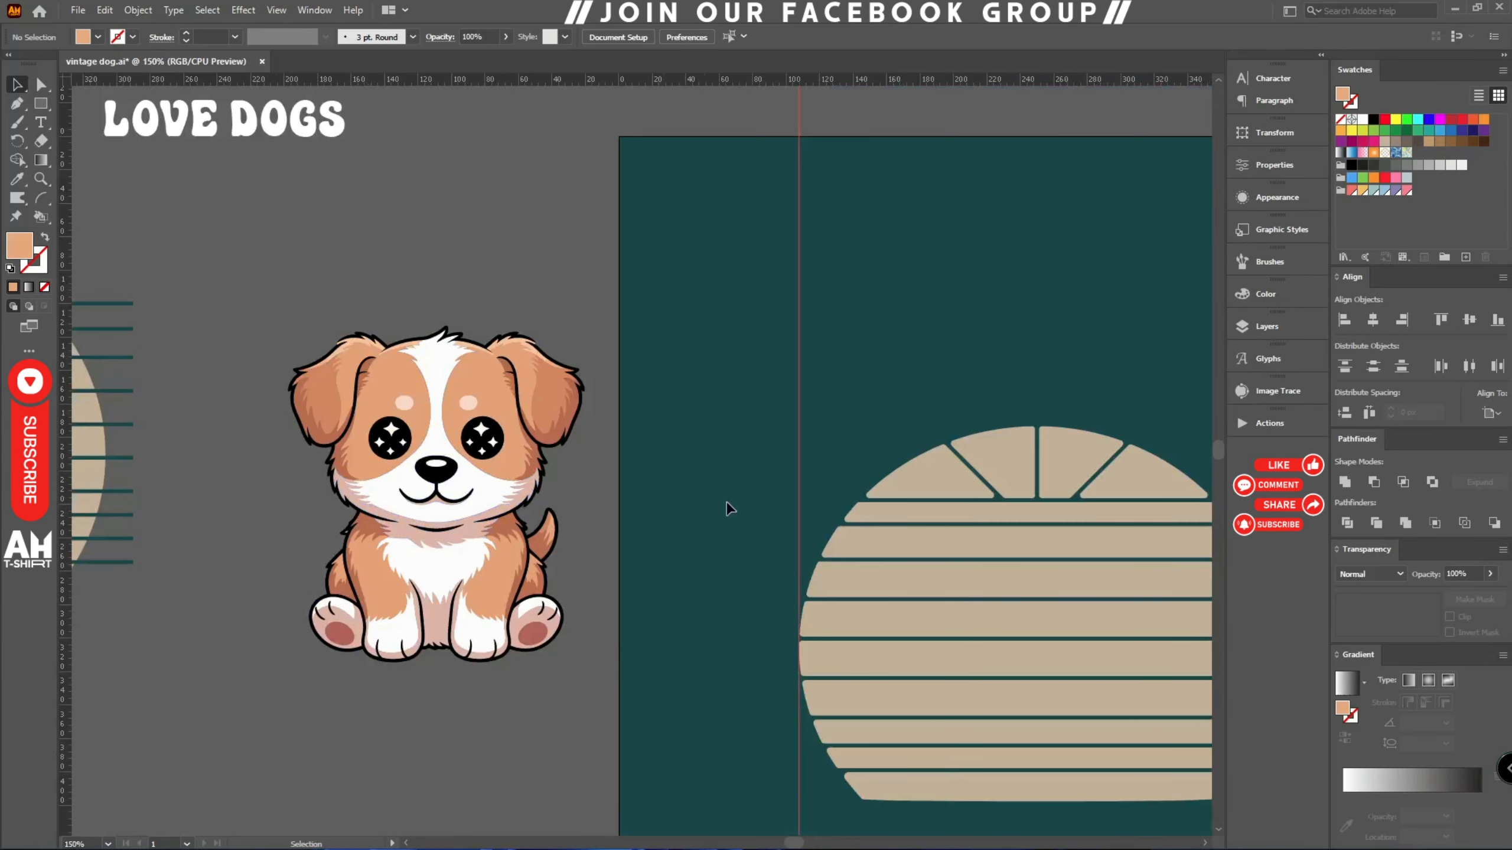
- Move the six-color palette from beside the artboard to just above the striped sun's upper edge
left_click_drag(698, 486, 502, 391)
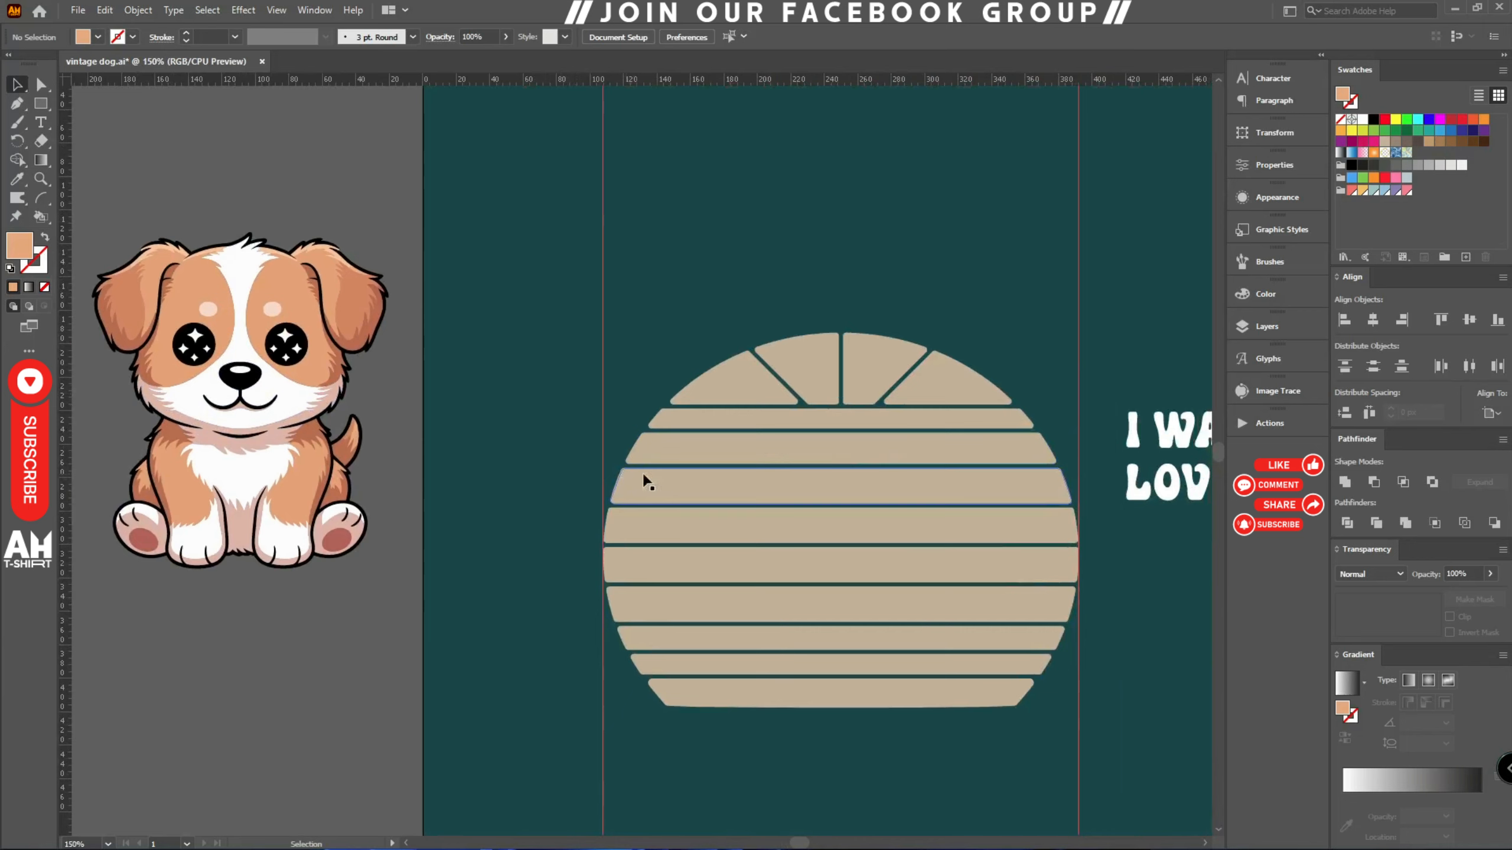
left_click(893, 476)
left_click_drag(958, 437, 564, 483)
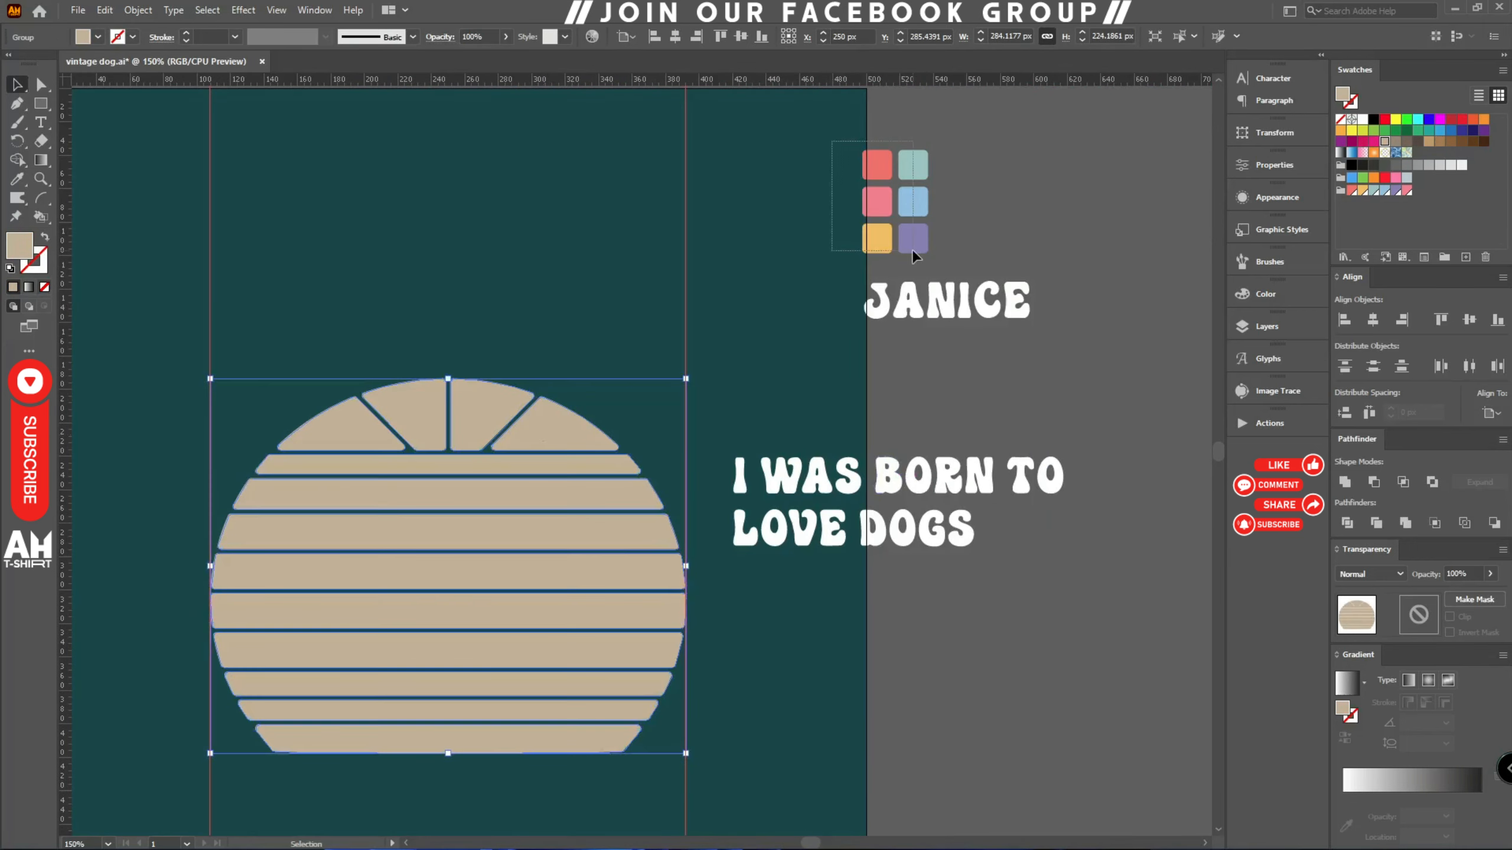
left_click_drag(911, 244, 627, 366)
left_click(745, 385)
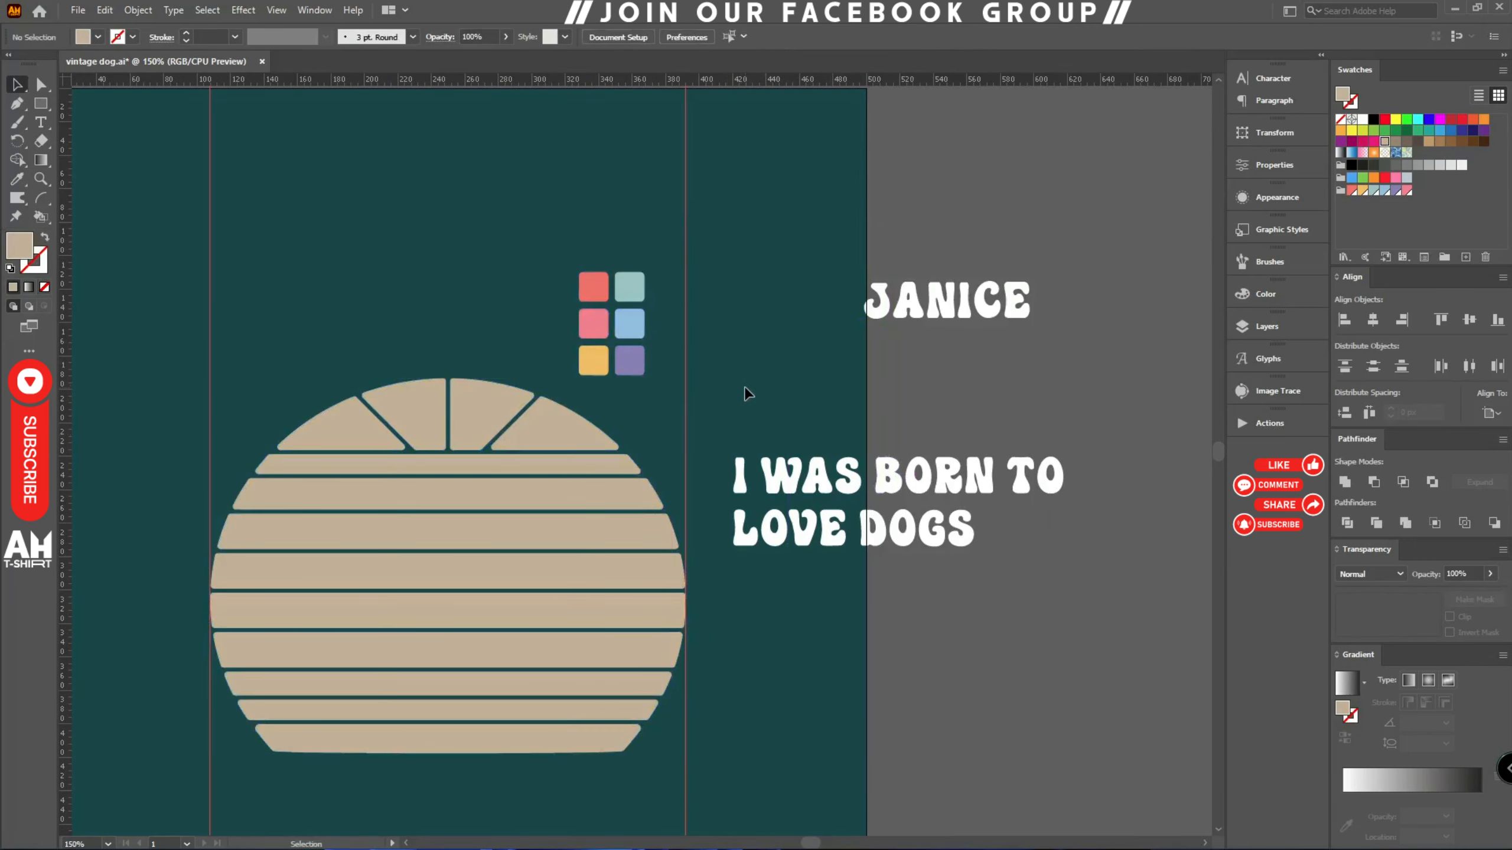
- Fill the four wedges at the top of the sun with the palette's coral red using the Eyedropper
key("i")
scroll(407, 376, "up", 1)
left_click(654, 257)
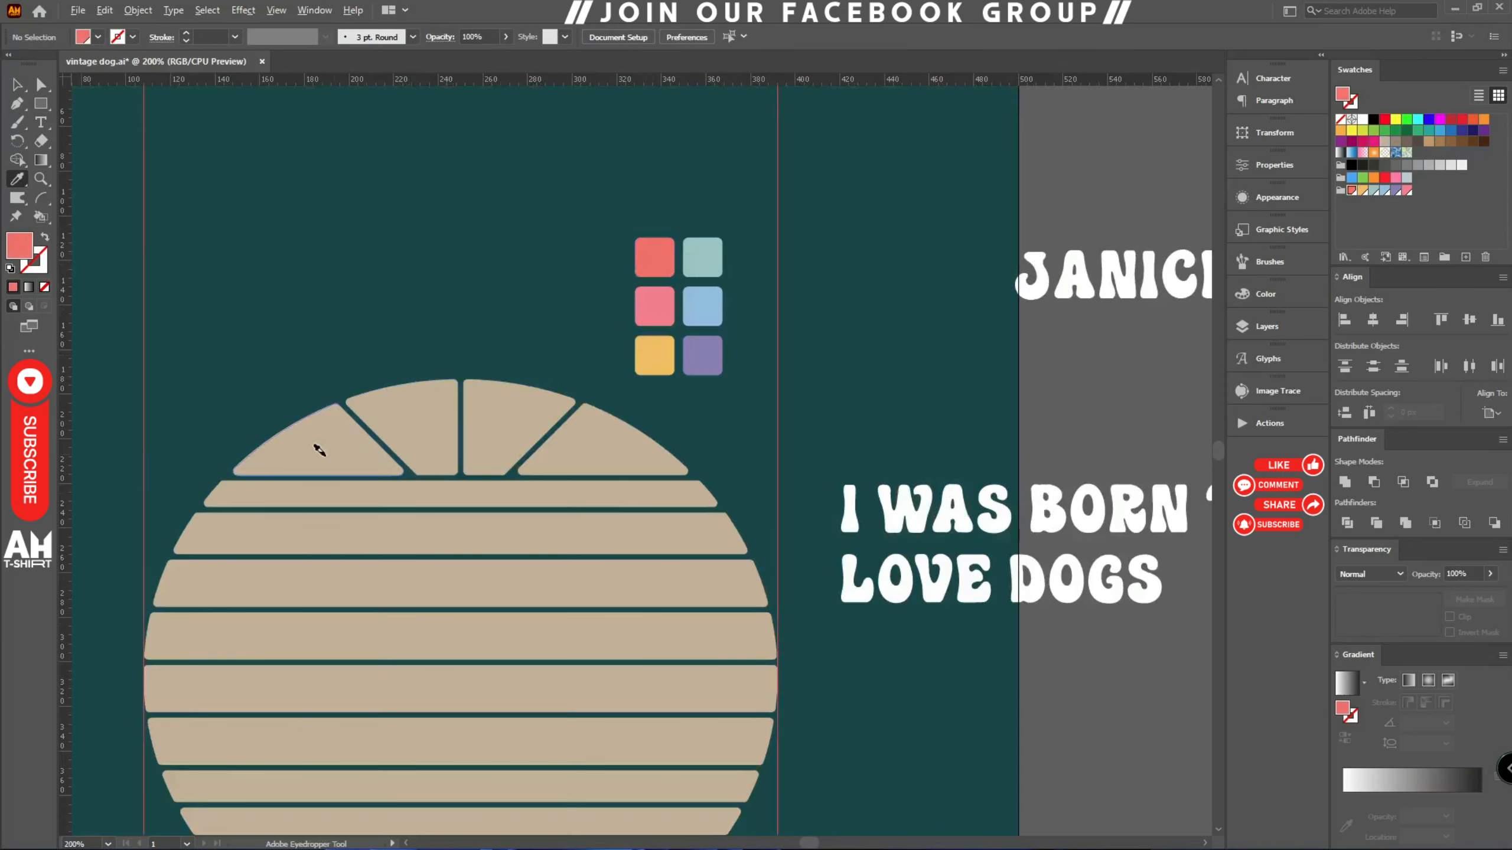
left_click(410, 418)
left_click(536, 459)
left_click(467, 429)
left_click(315, 450)
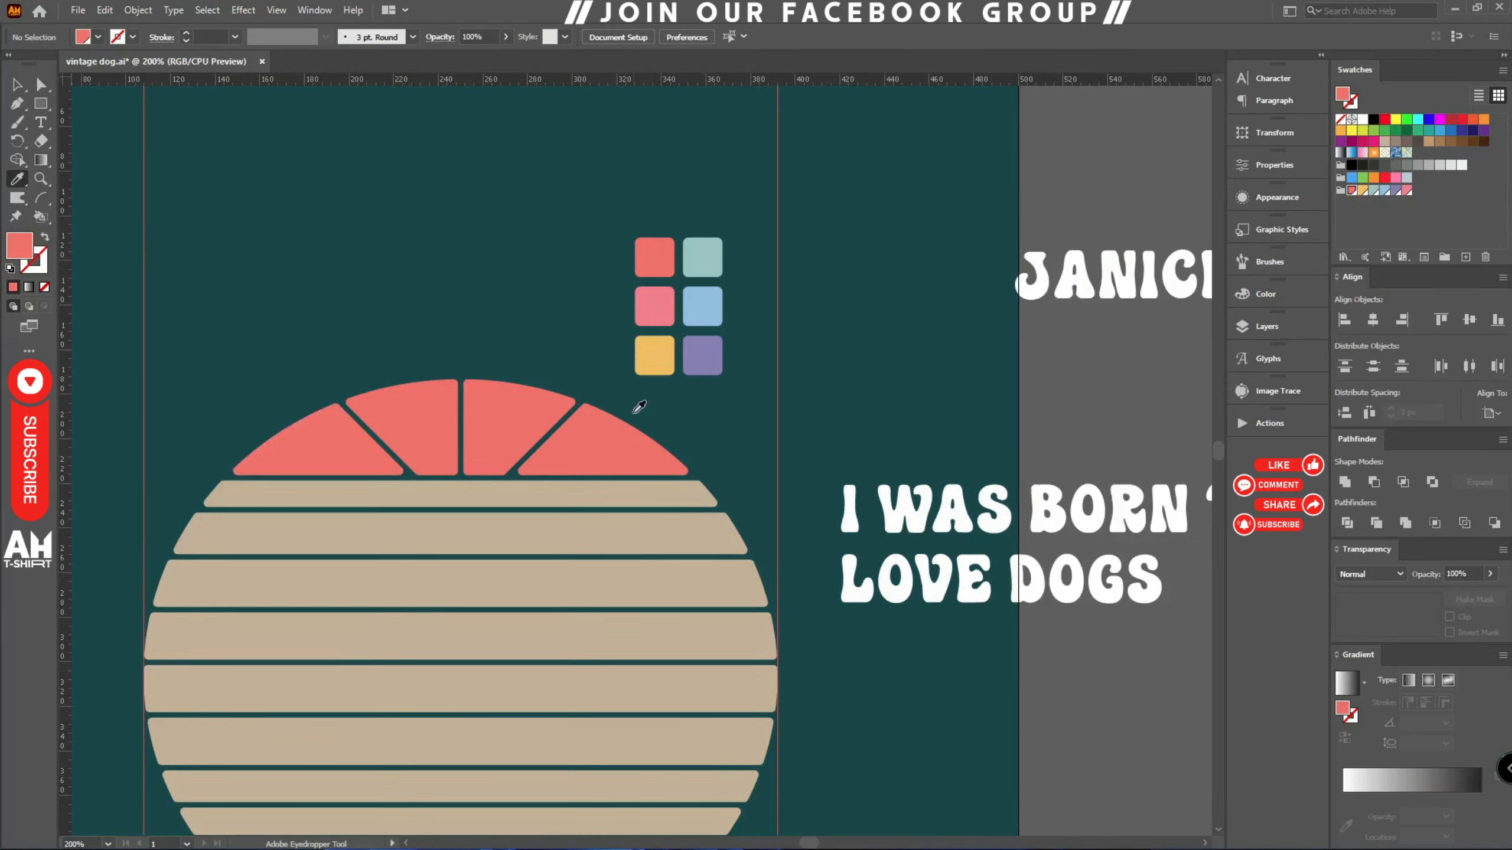
- Fill the sun band directly below the wedges with the palette's pink and the next band with coral red
scroll(363, 625, "up", 1)
left_click(801, 149)
left_click(798, 430, "alt")
left_click(801, 95)
left_click(815, 489, "alt")
- Fill the third and fourth bands below the wedges with the palette's yellow
left_click(808, 215)
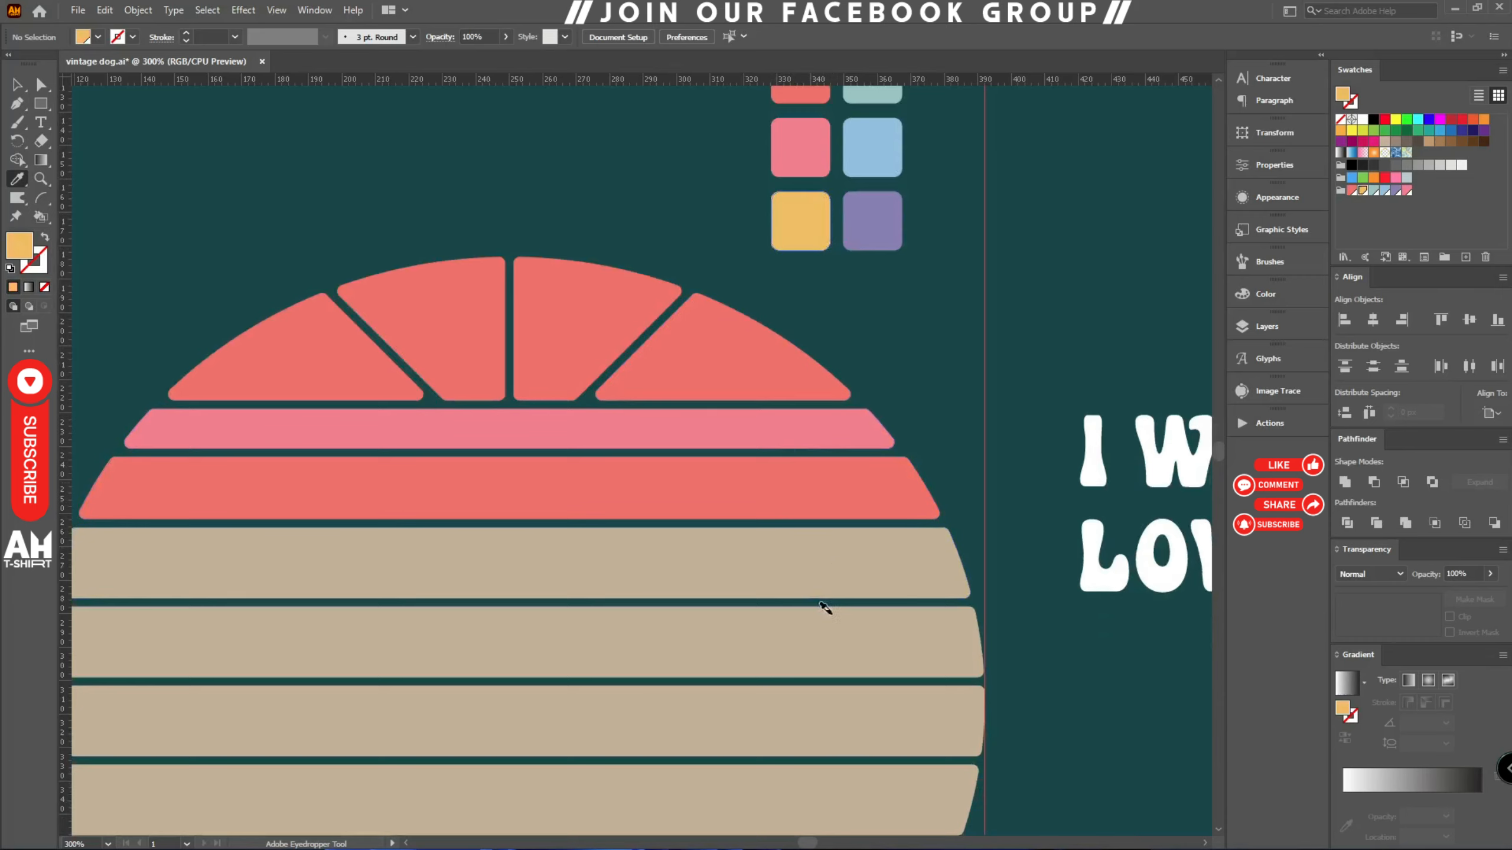
left_click(828, 575, "alt")
left_click(831, 642, "alt")
left_click_drag(532, 658, 500, 649)
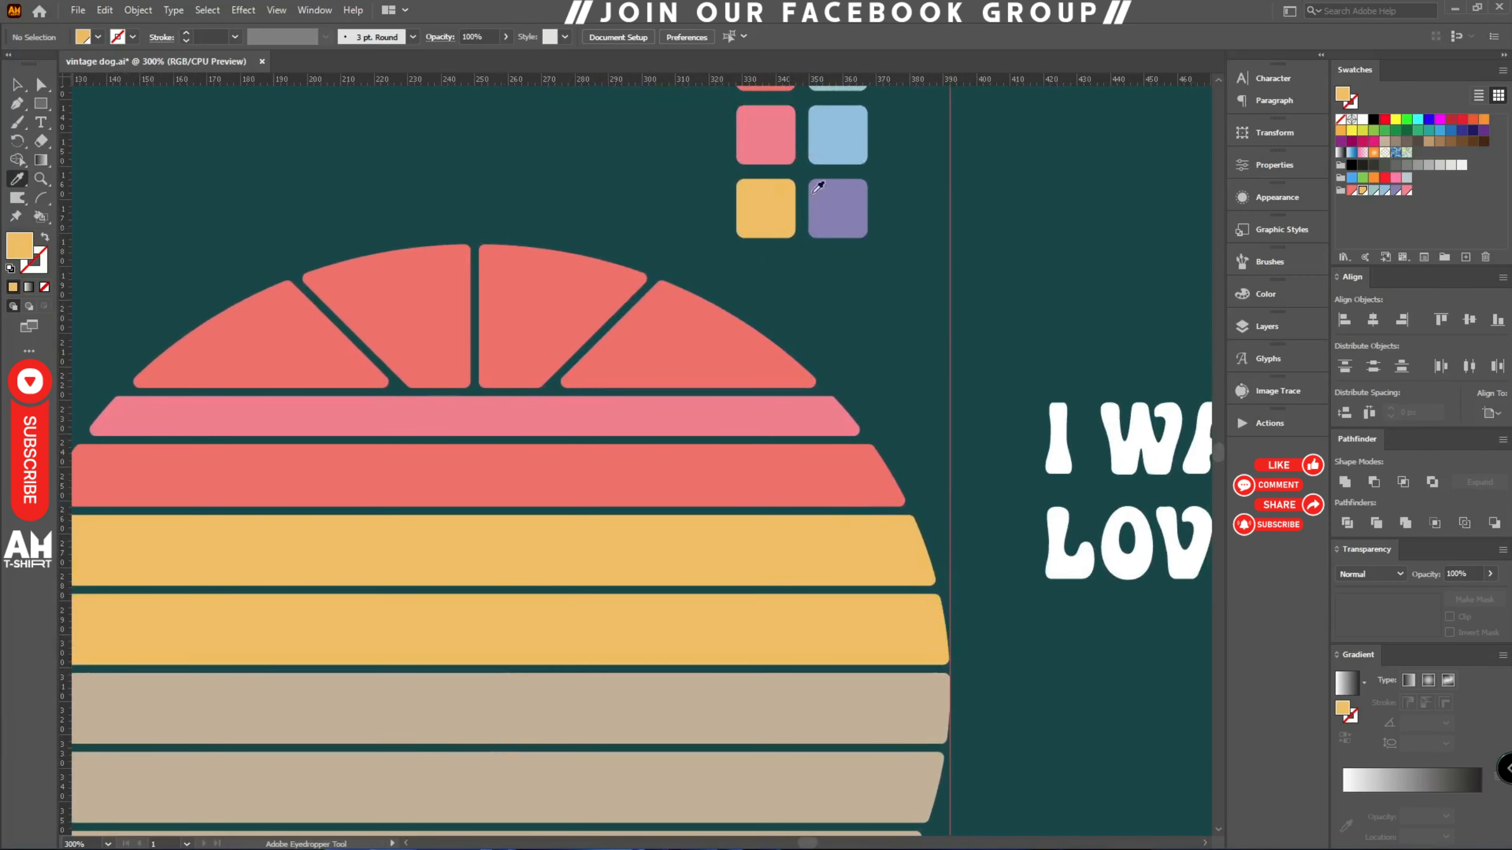
- Fill the two bands below the yellow ones with the palette's light blue
left_click(839, 135)
left_click(742, 702, "alt")
left_click(743, 783, "alt")
key("ctrl+minus")
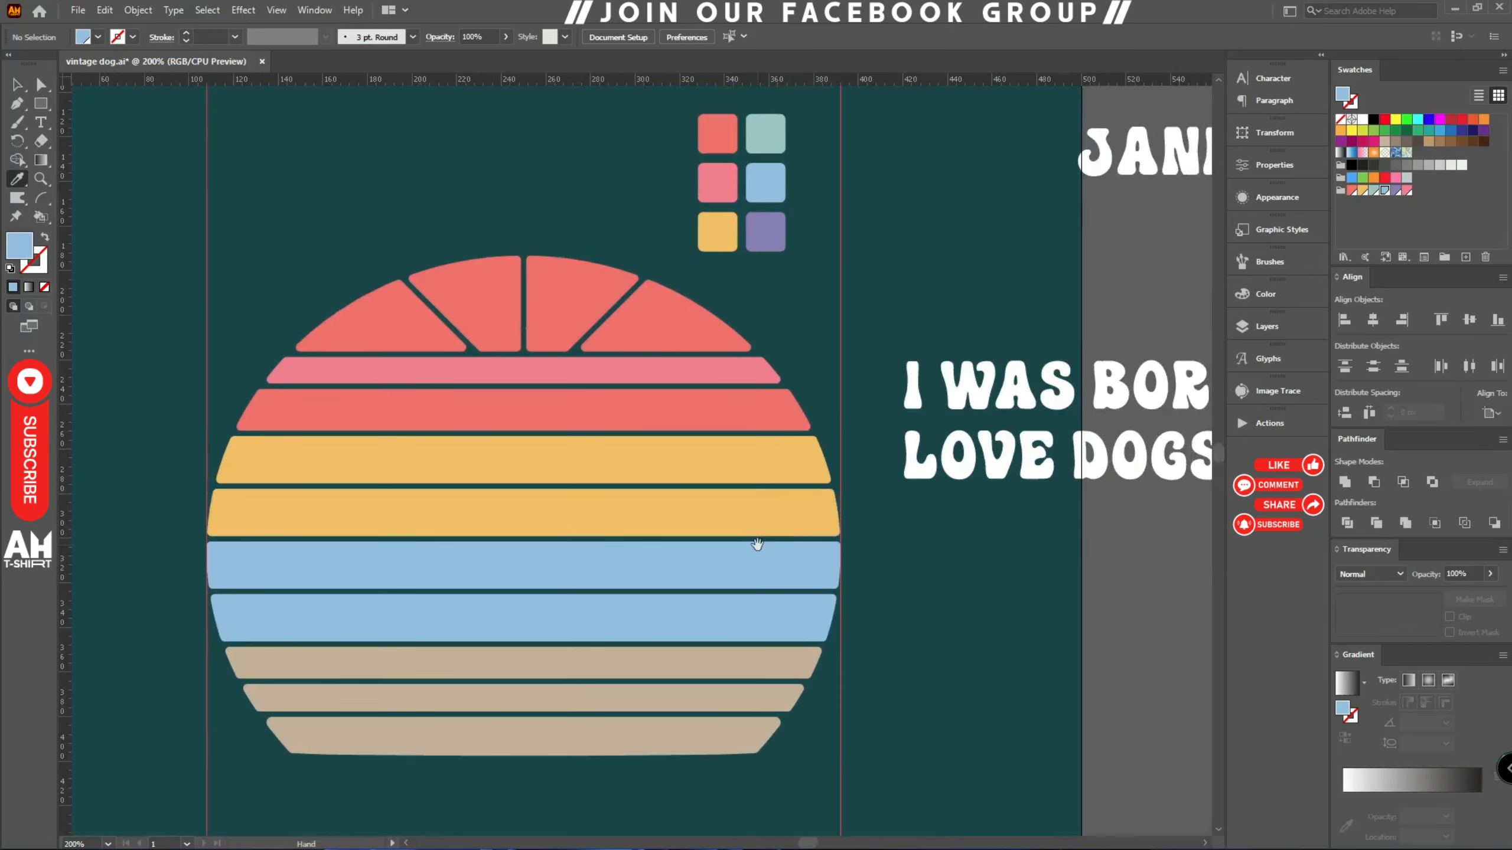
- Fill the next two bands below the blue ones with pale teal and the sun's bottom band with purple
left_click(765, 232)
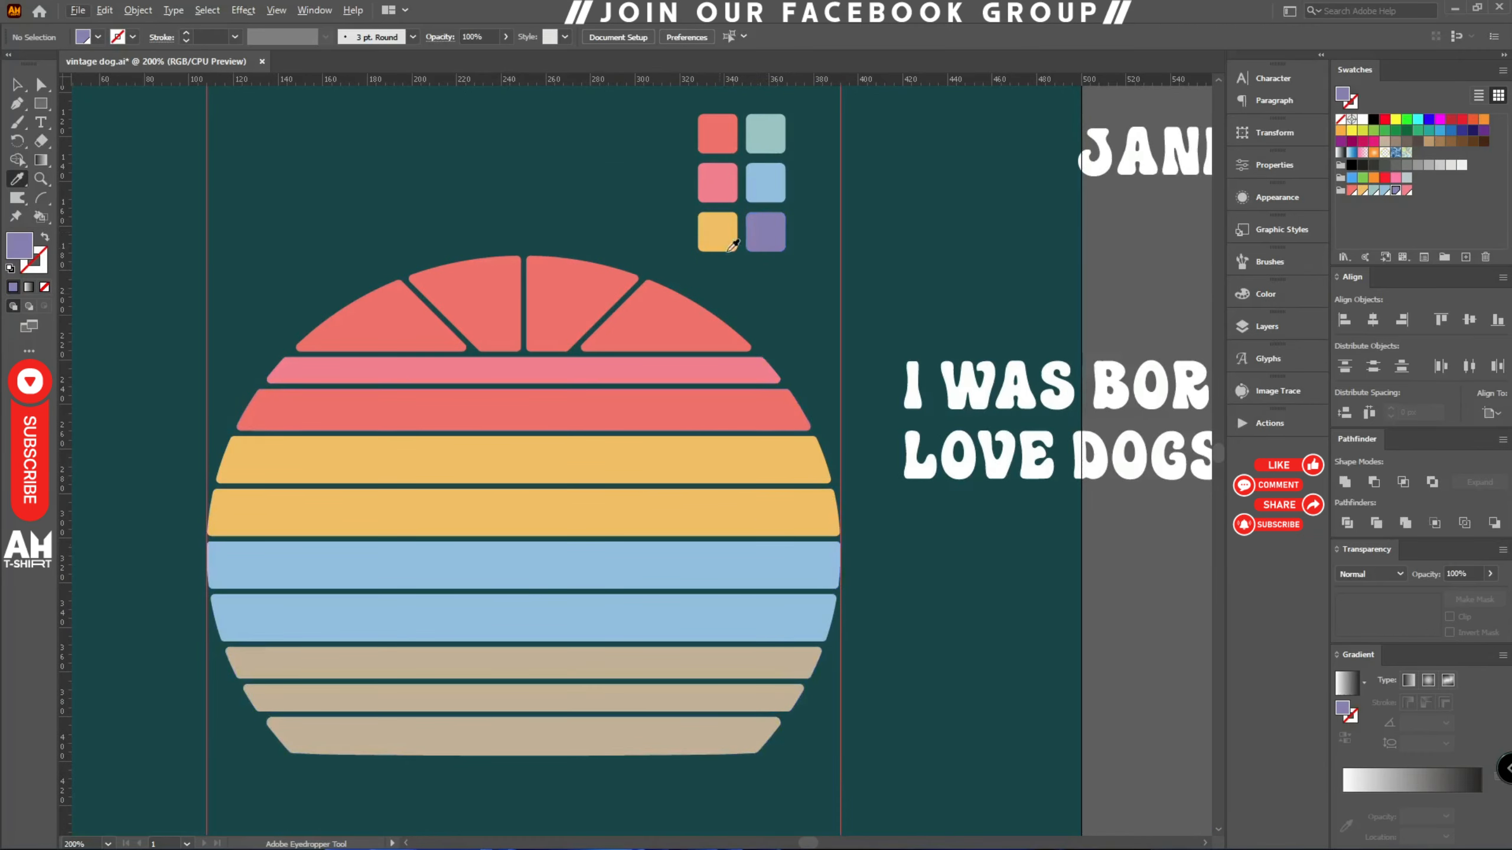
left_click(772, 134)
left_click(723, 661, "alt")
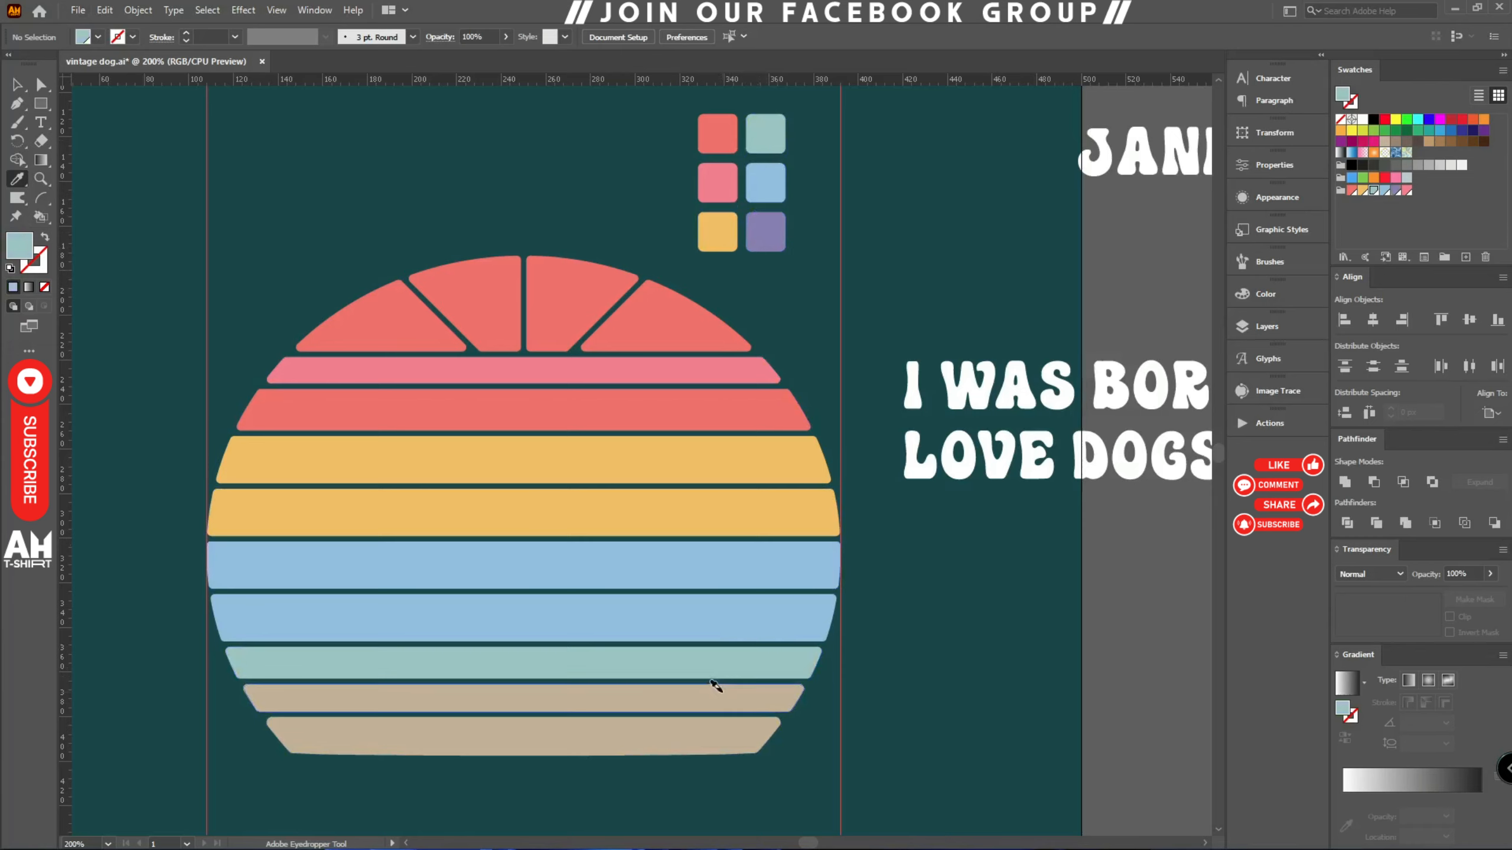
left_click(712, 697, "alt")
left_click(768, 231)
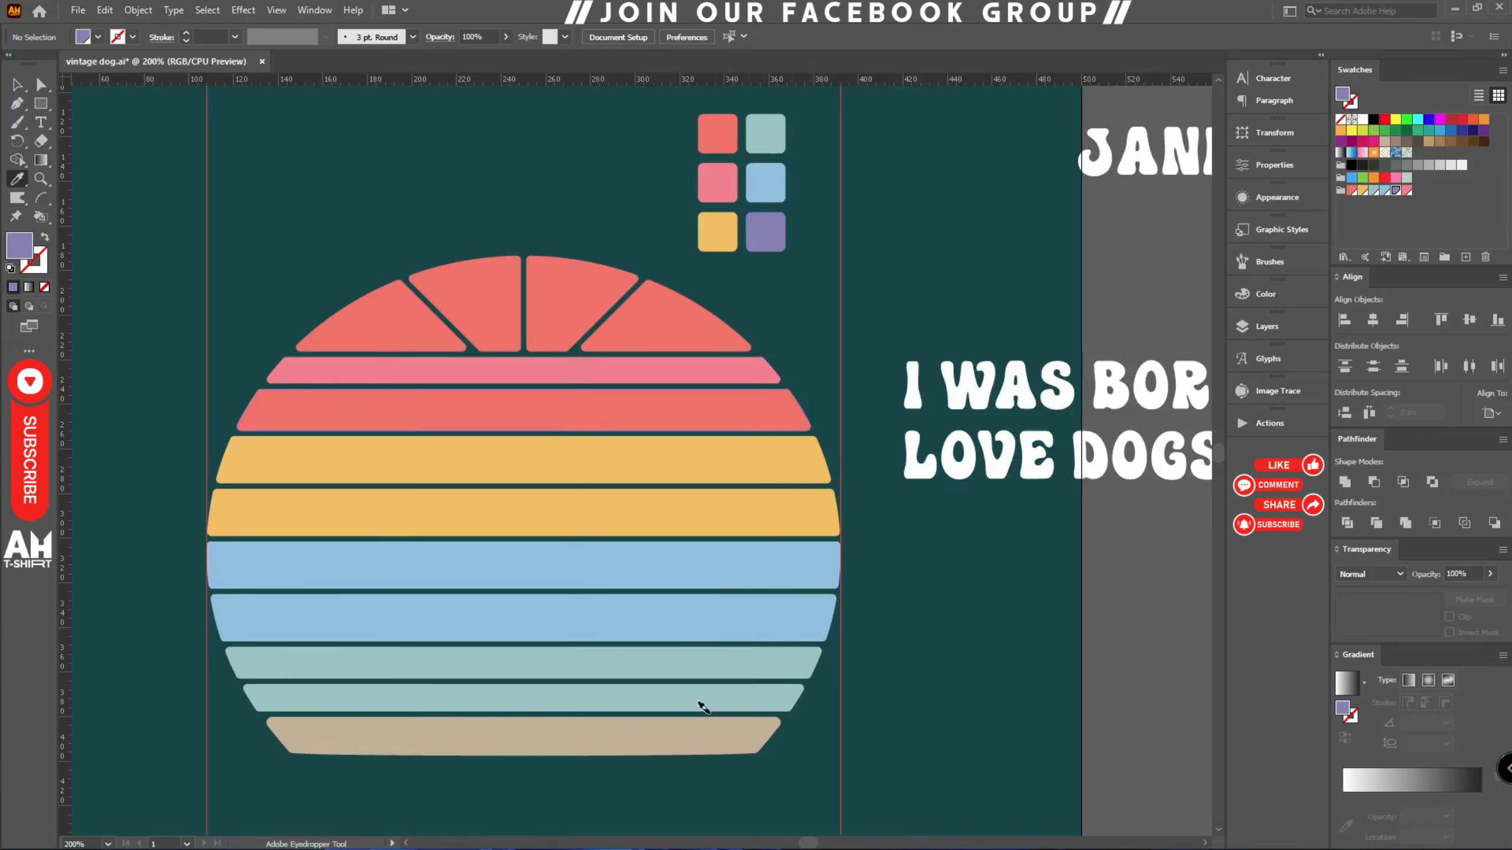
left_click(689, 738, "alt")
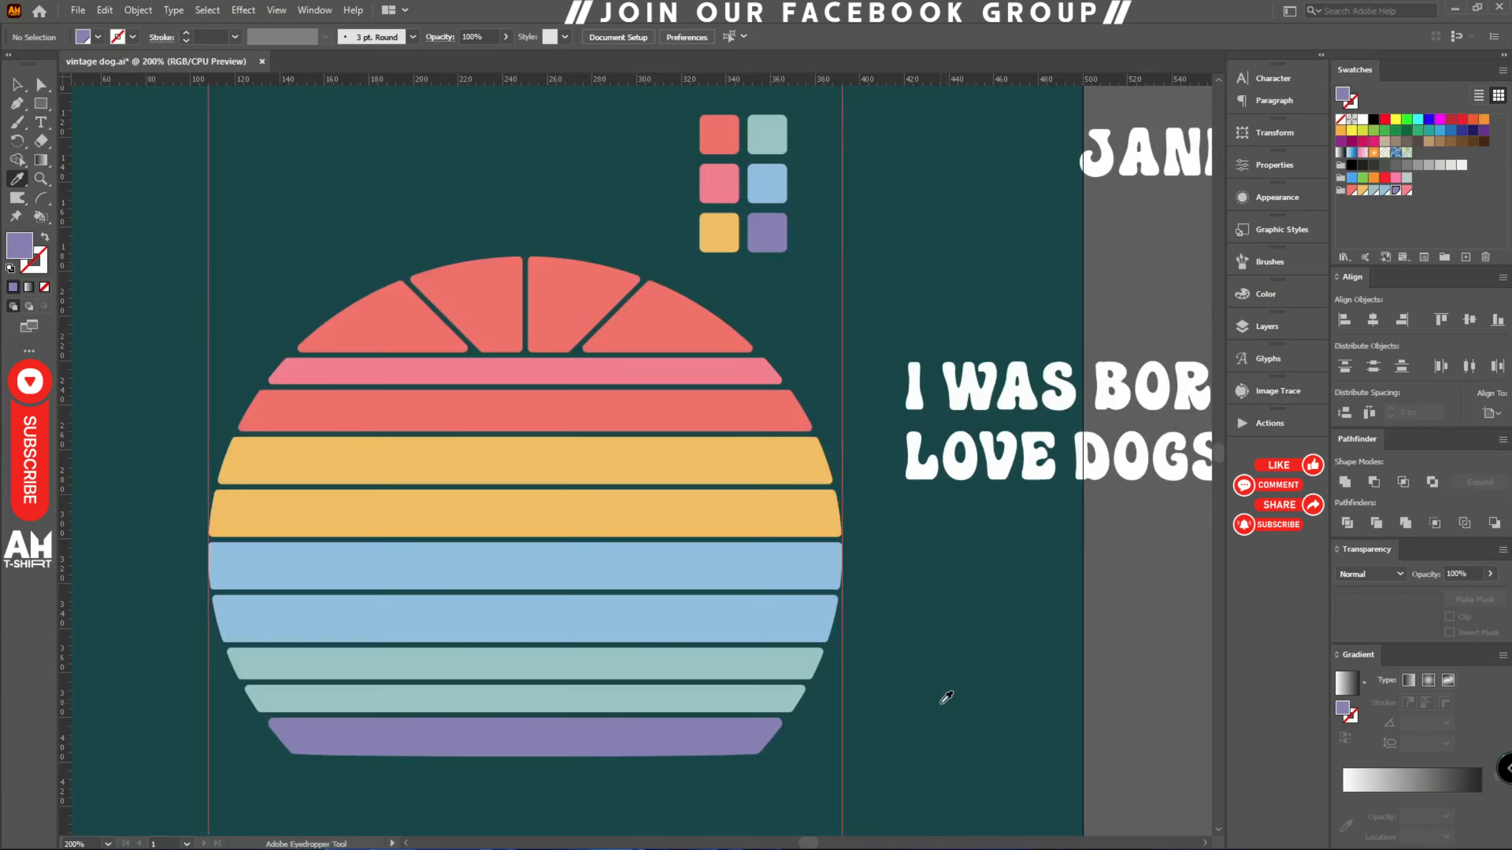
- Recolor the two light blue bands in the middle of the sun with the palette's pink
left_click(719, 185)
left_click(726, 566, "alt")
left_click(726, 618, "alt")
- Try light blue on the upper teal band, and return that band to pale teal
left_click(767, 184)
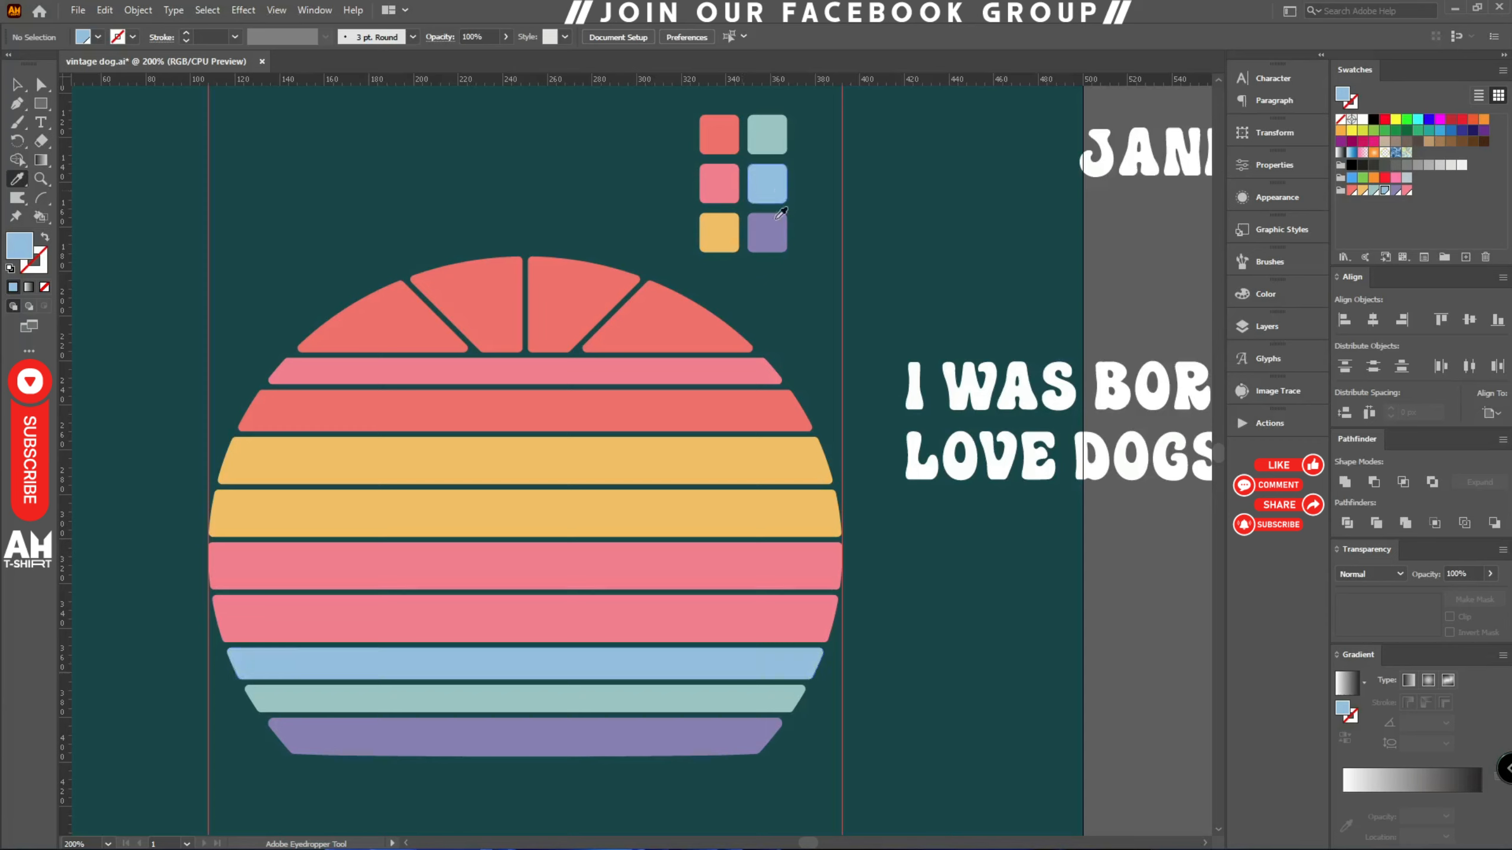
left_click(743, 650, "alt")
left_click(767, 134)
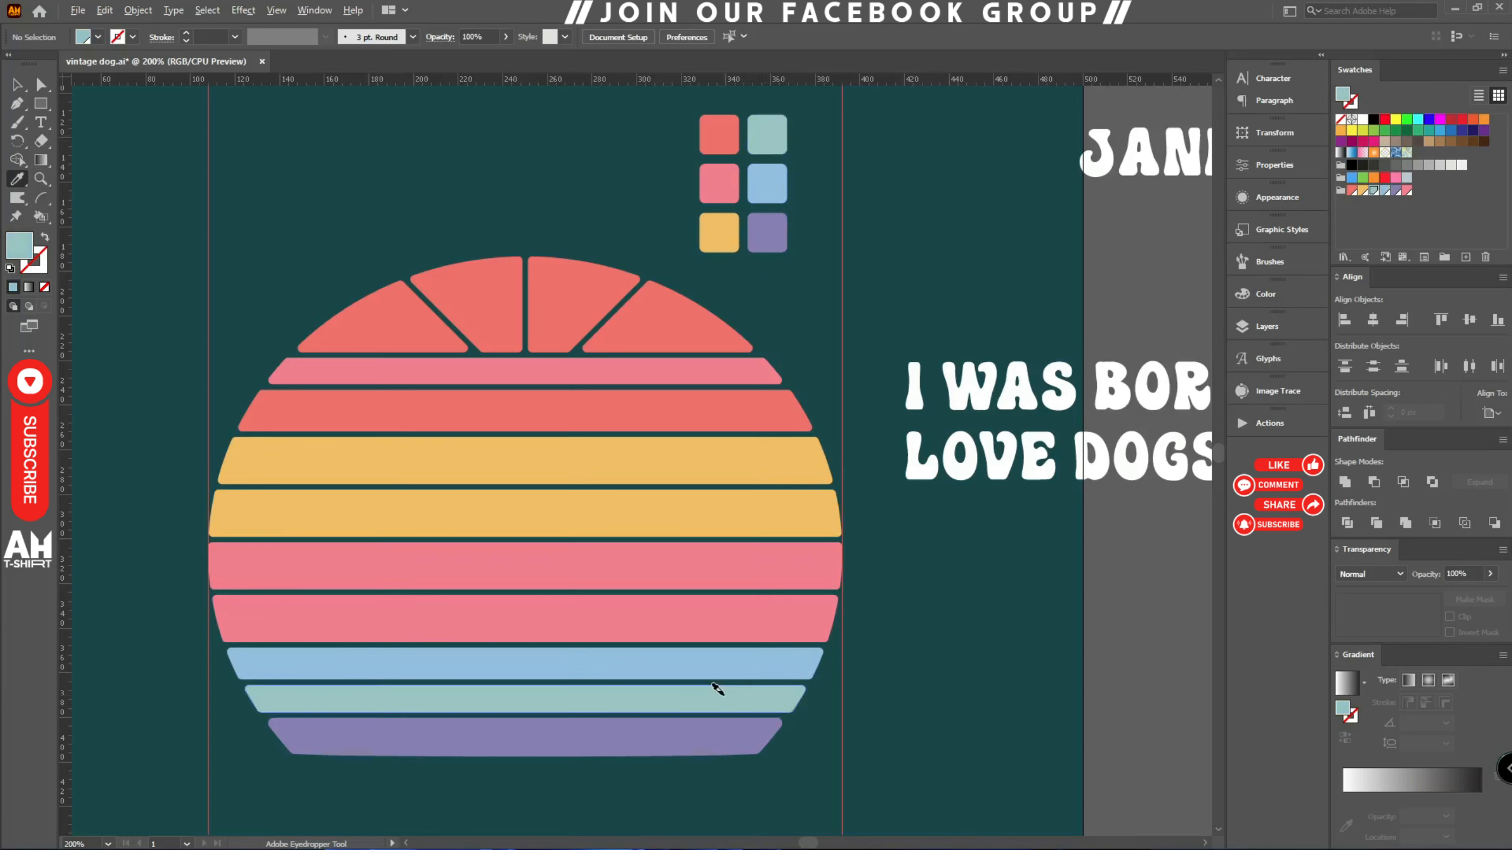
key("v")
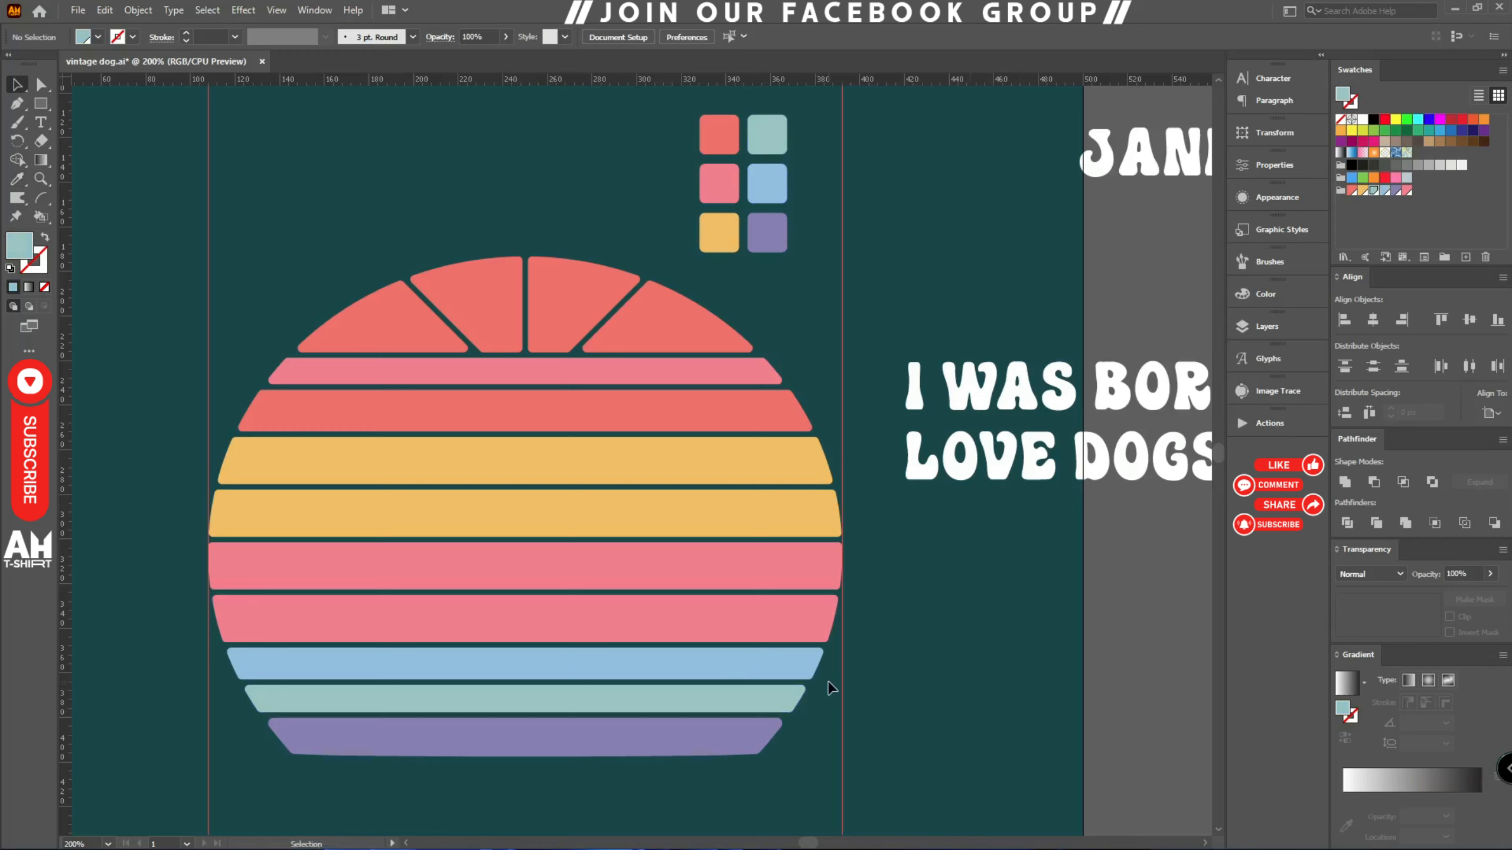
key("i")
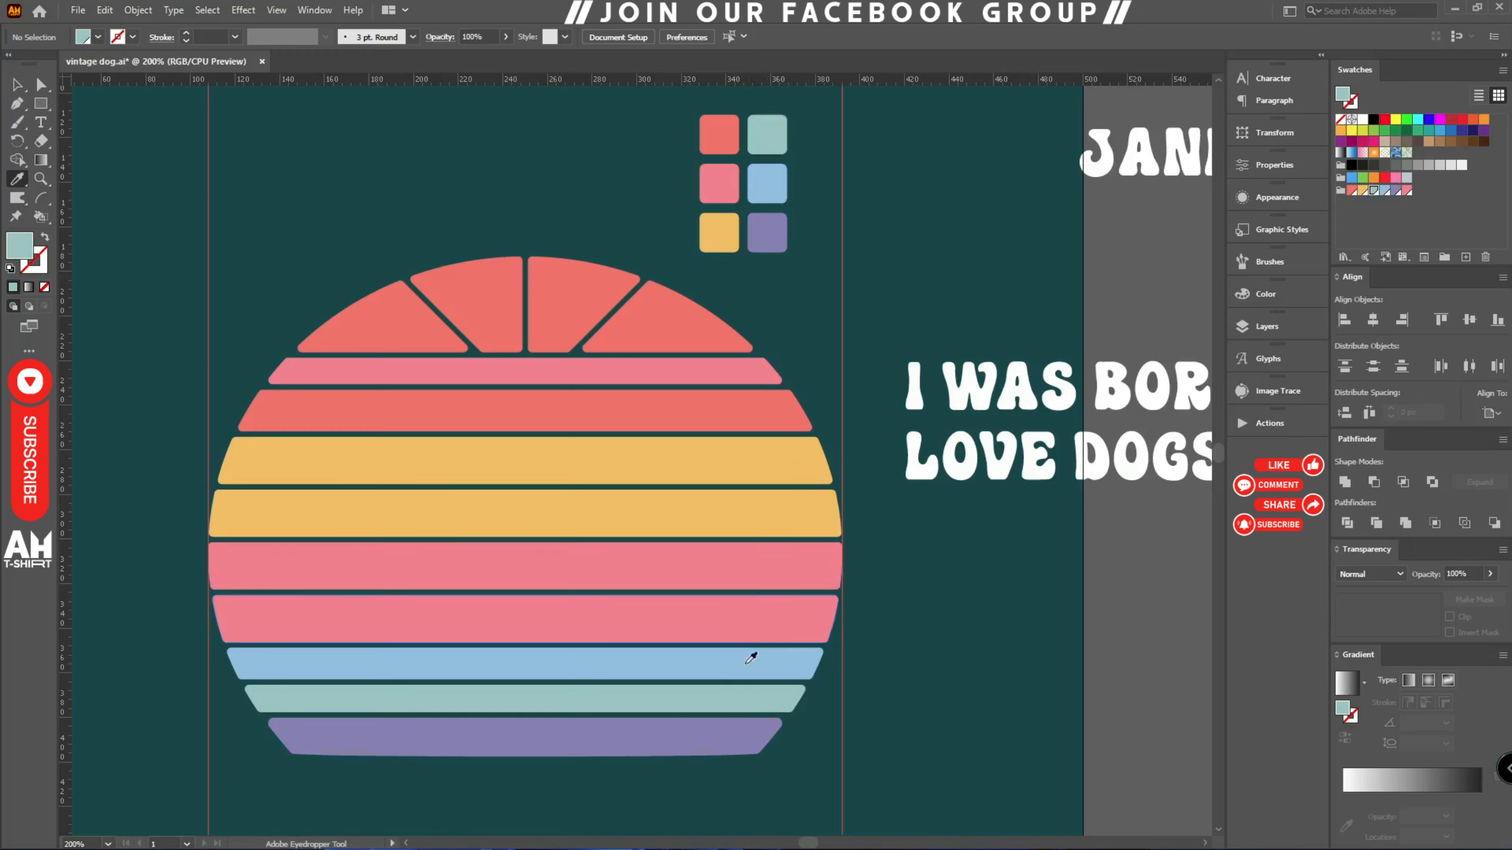
left_click(731, 664, "alt")
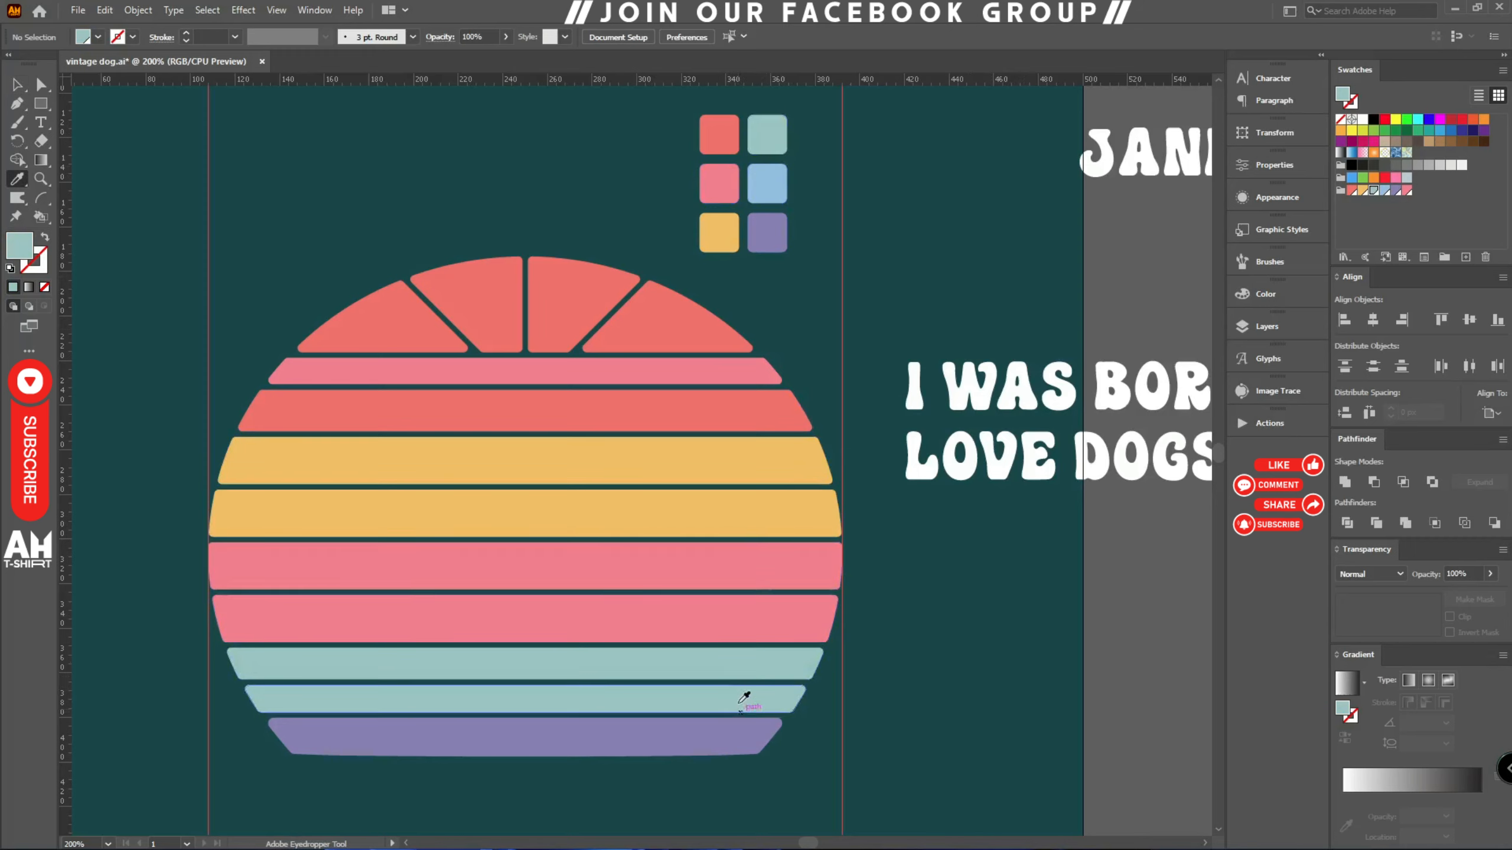
- Recolor the band directly above the purple one with the palette's light blue
left_click(767, 184)
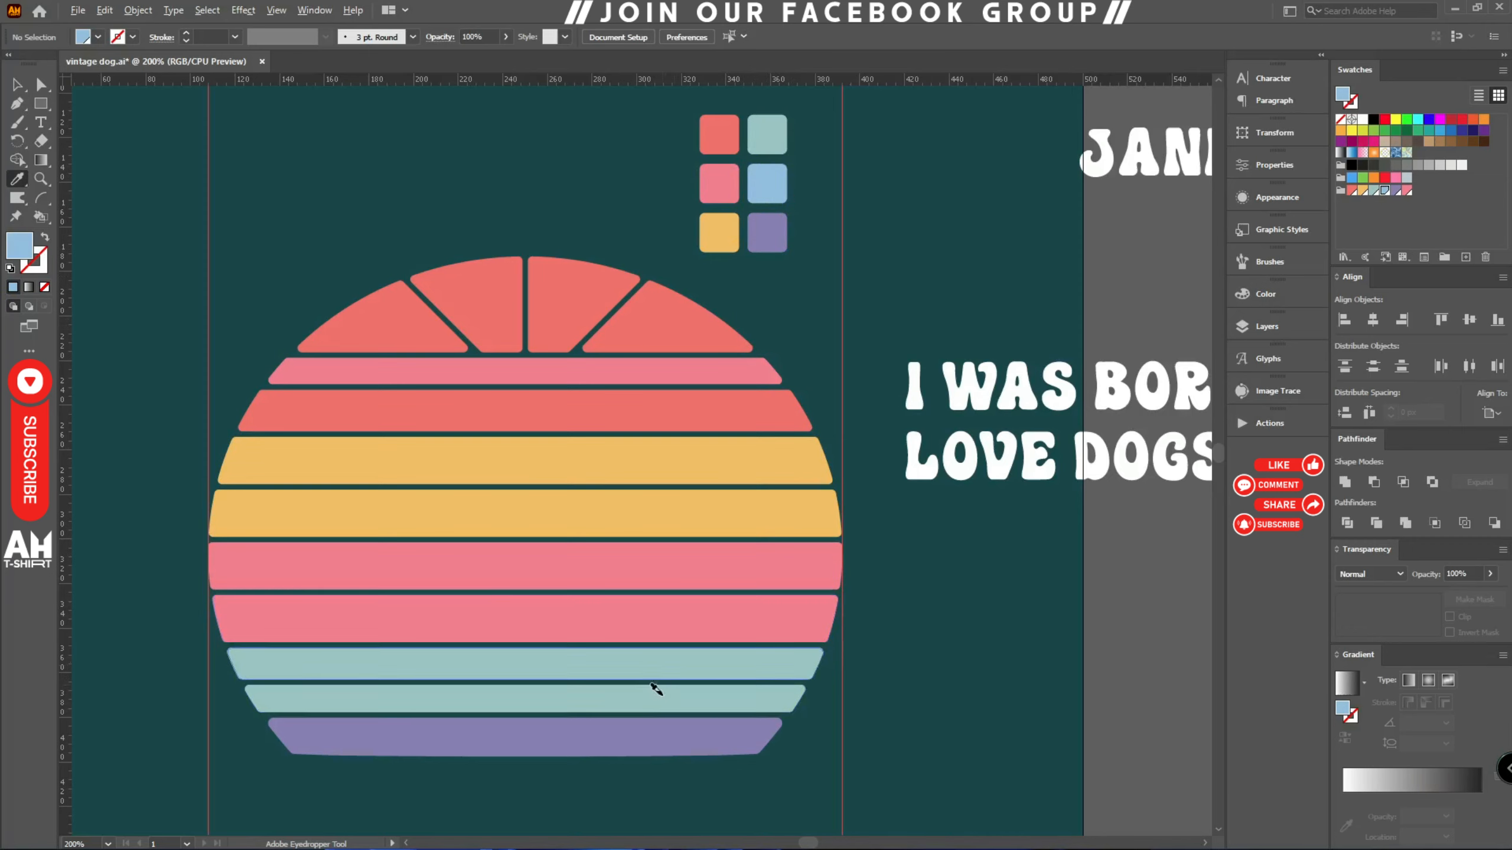
left_click(655, 688, "alt")
key("v")
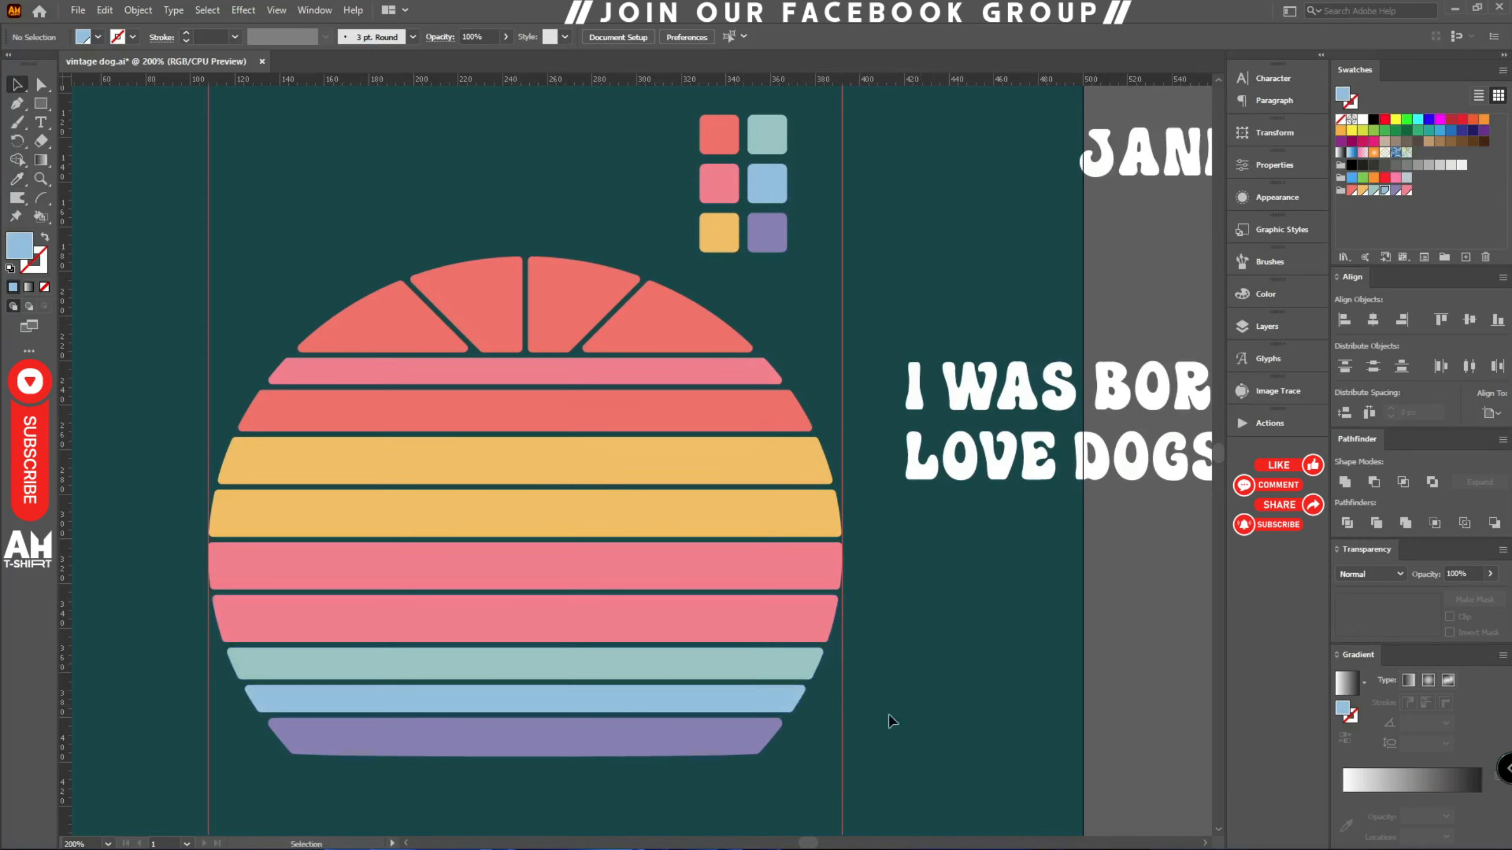
- Warp the purple bottom band with a horizontal Arc Lower style and a 4% bend to round its lower edge
left_click(549, 738)
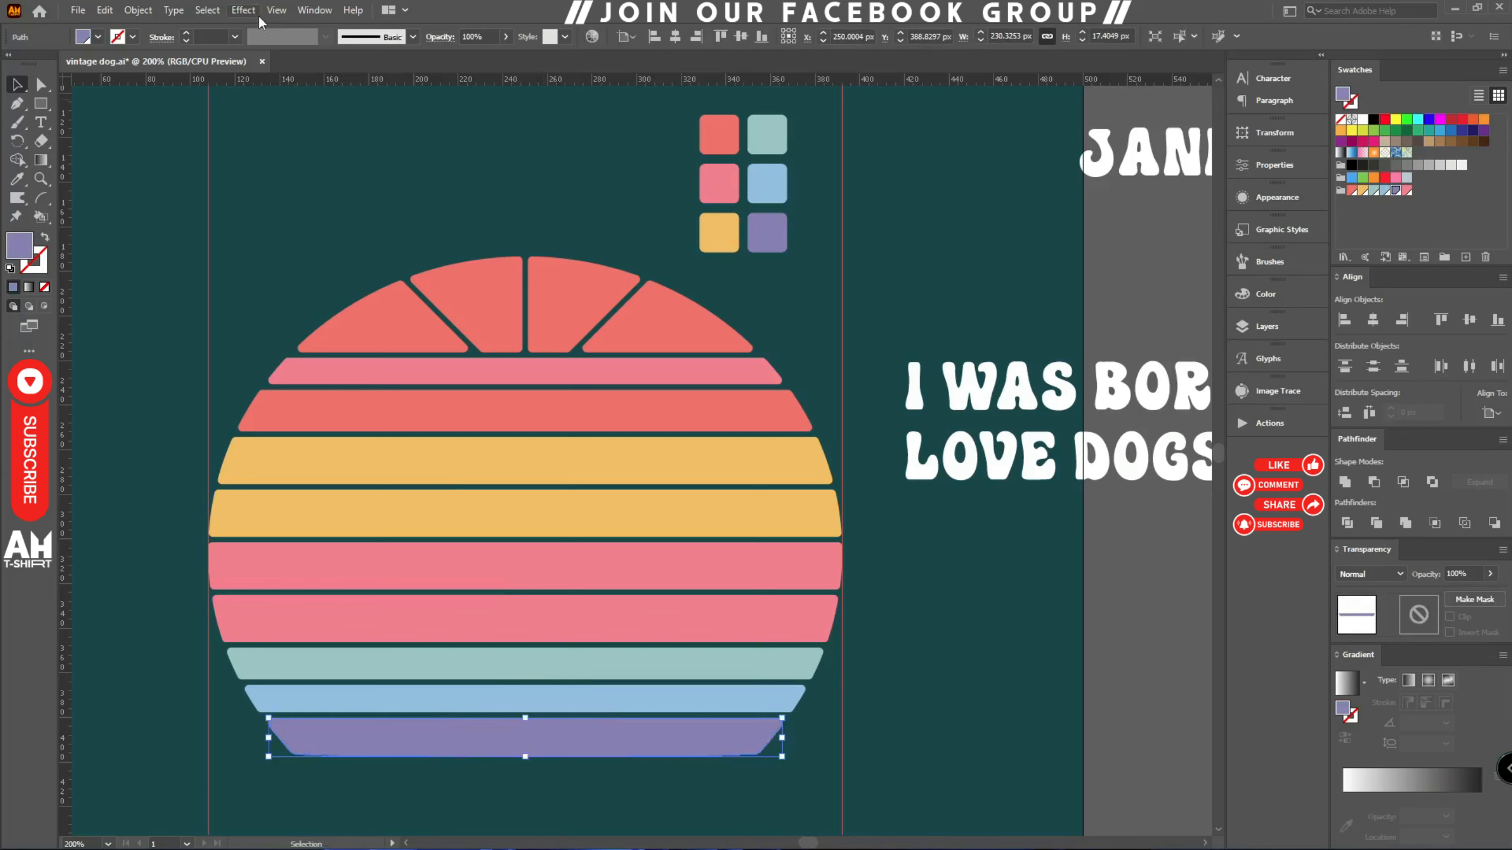
key("ctrl+alt+shift+e")
left_click(897, 237)
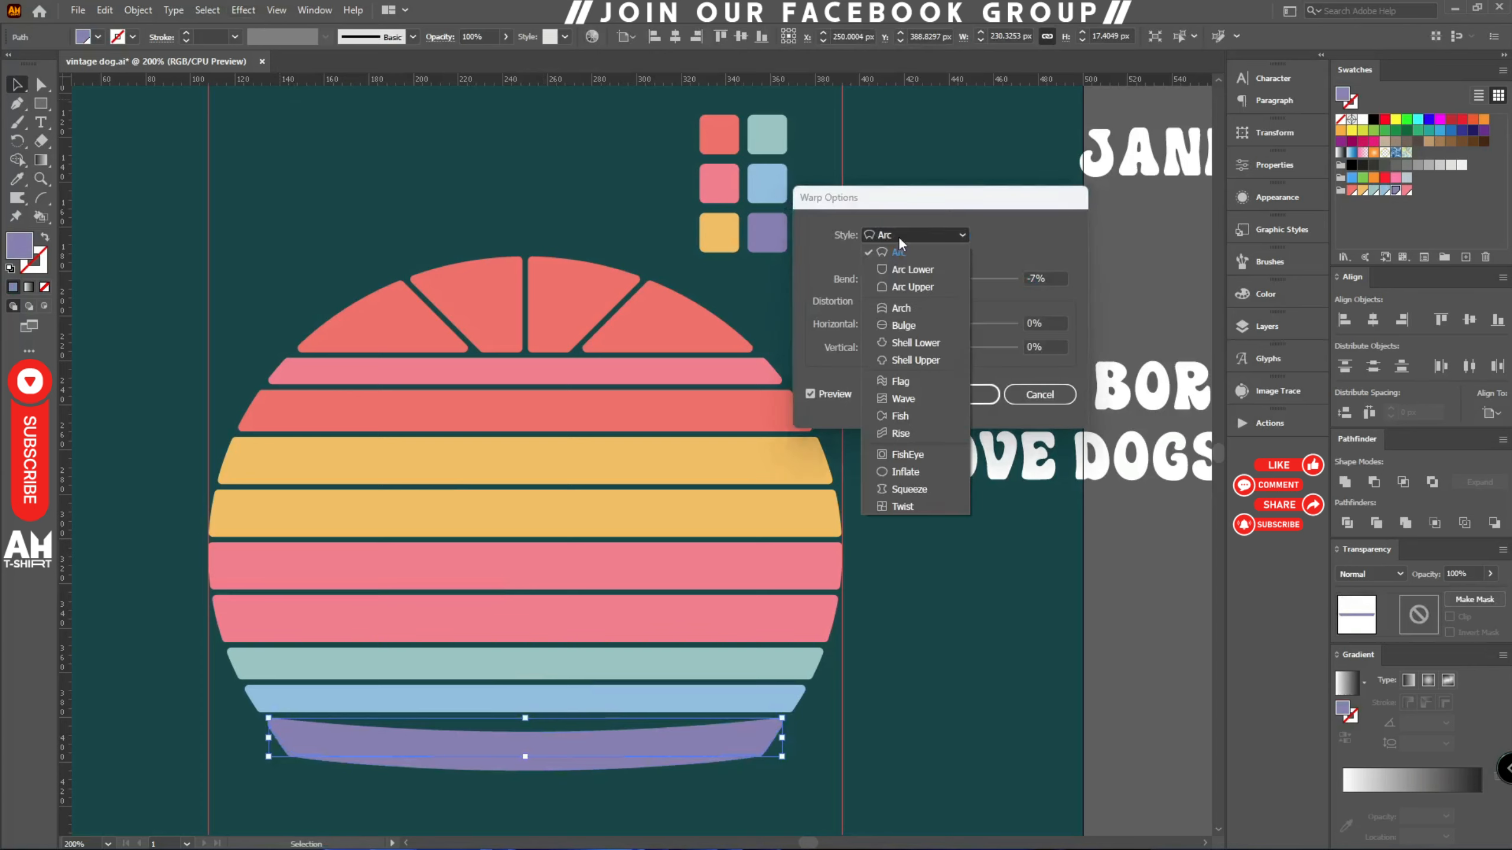
left_click(898, 279)
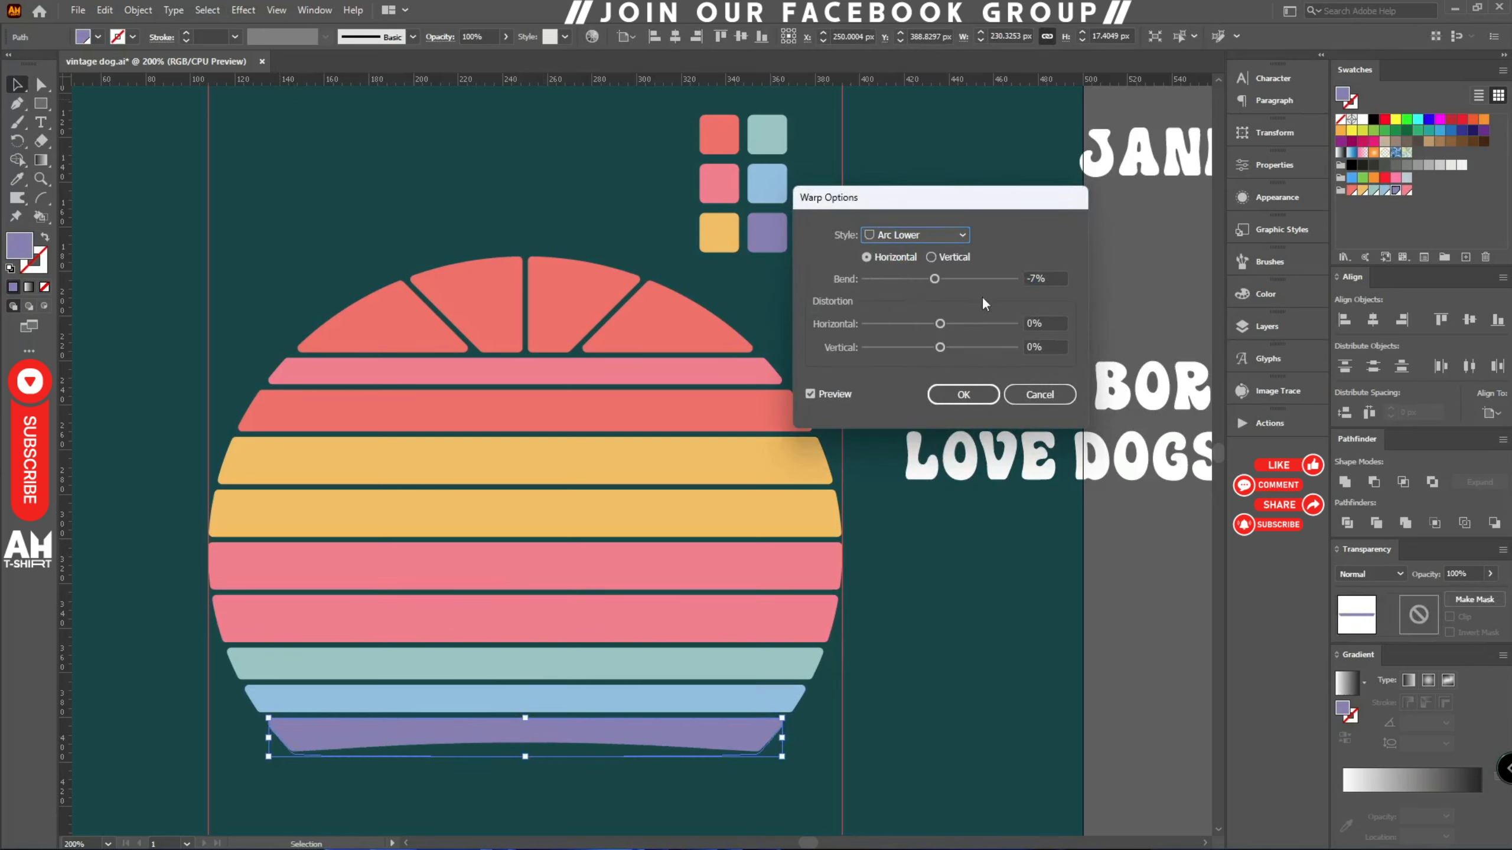
left_click_drag(945, 281, 953, 279)
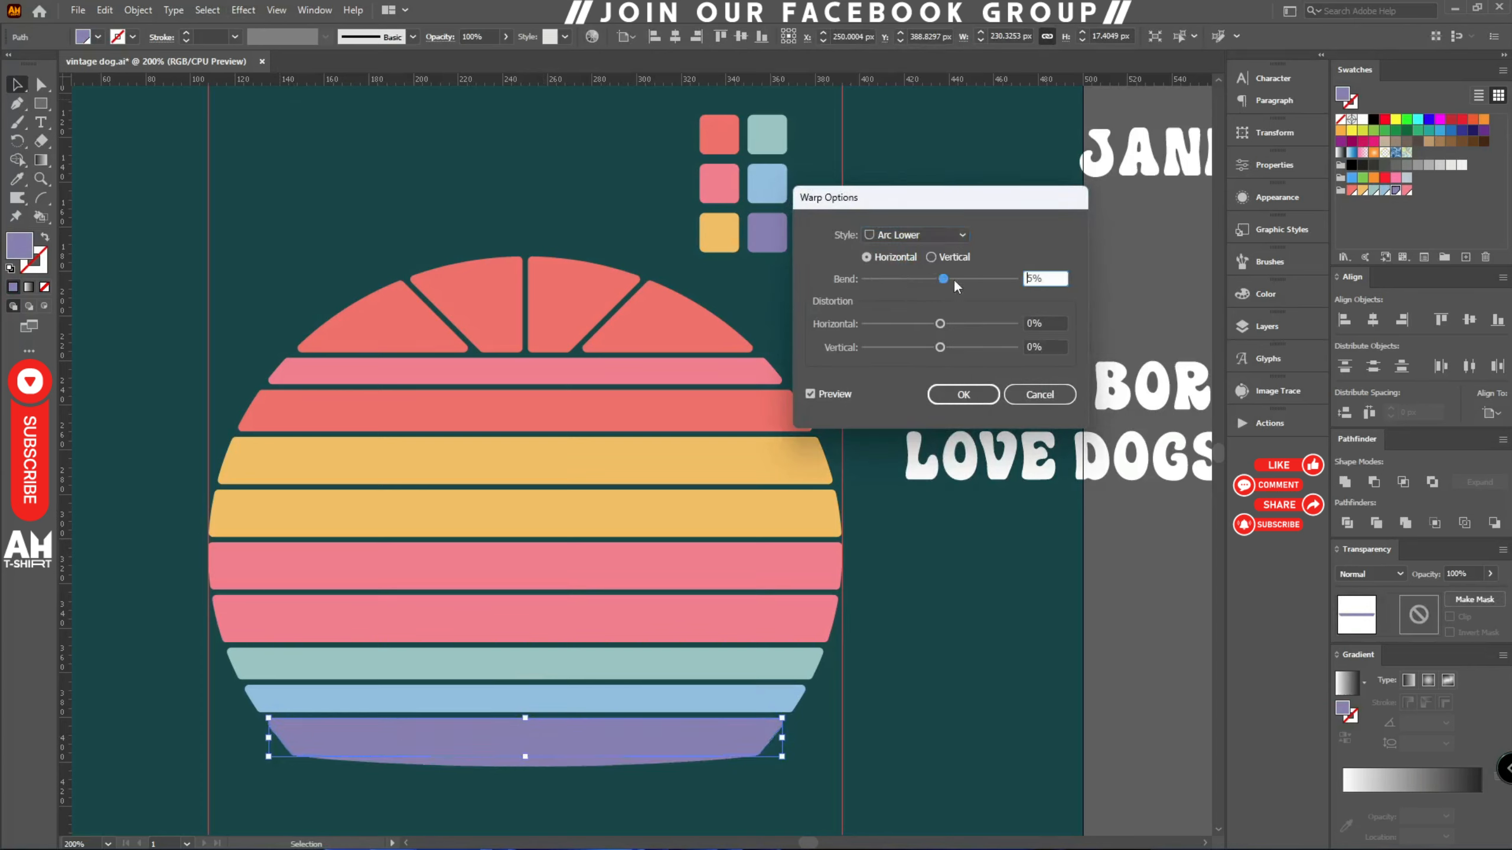
left_click(1043, 280)
key("Down")
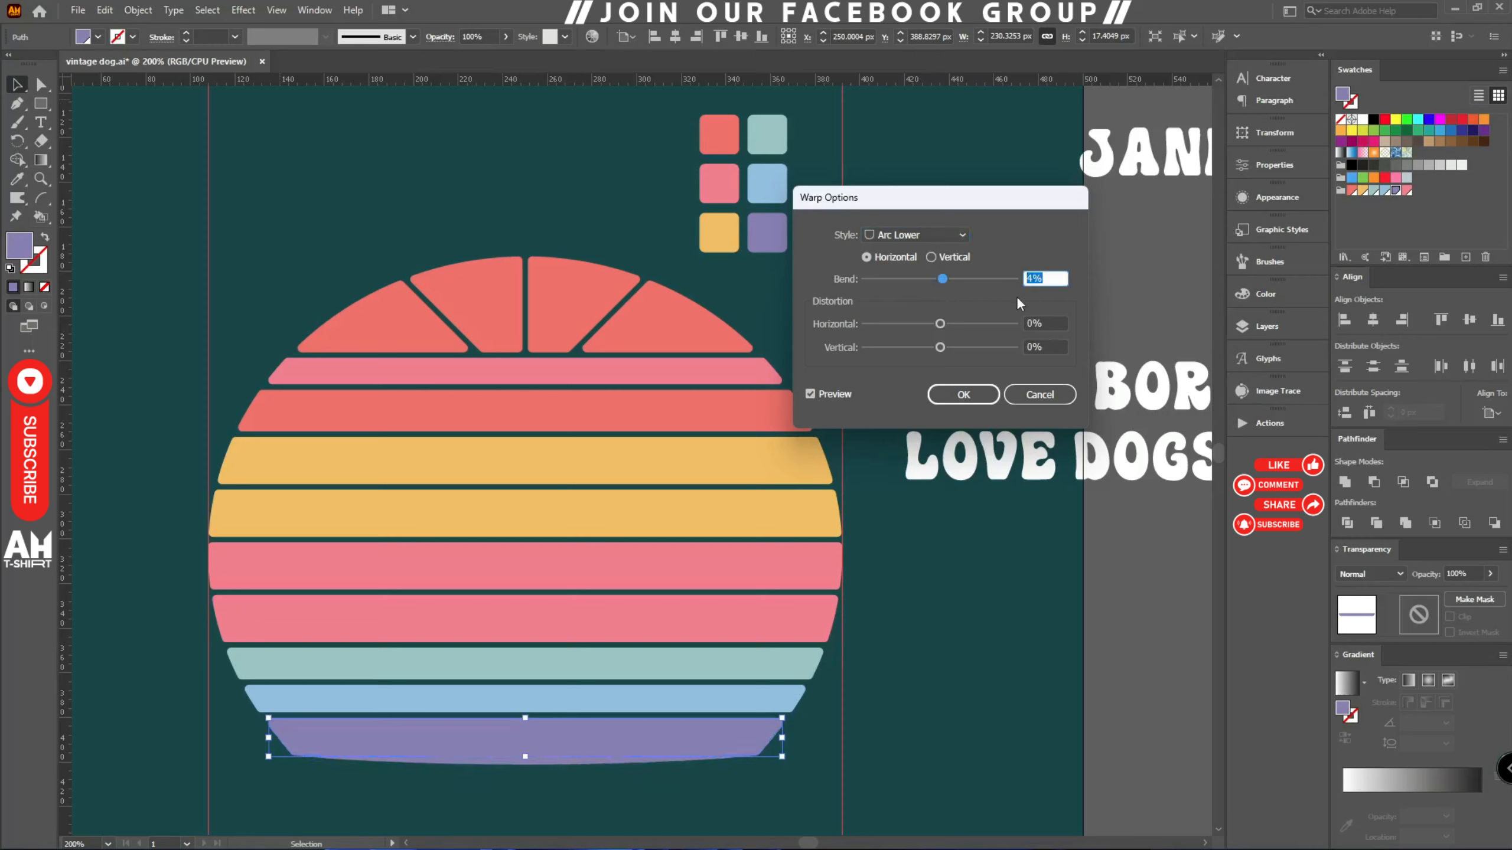
left_click(947, 403)
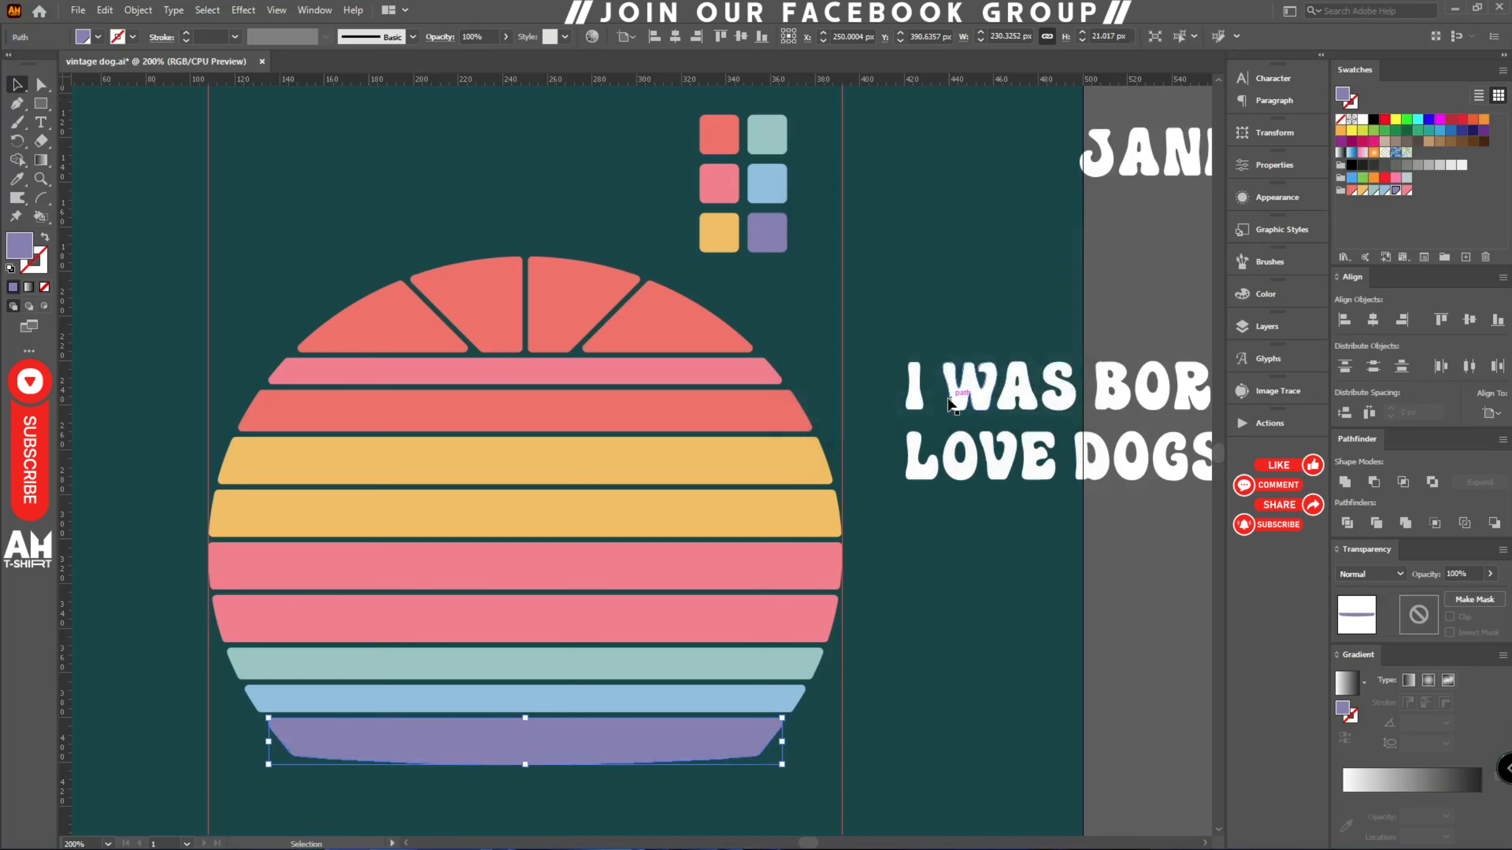
left_click(1032, 565)
- Move the color palette clear of the sun, and place the puppy over the sun, centered horizontally on the artboard
left_click(715, 196)
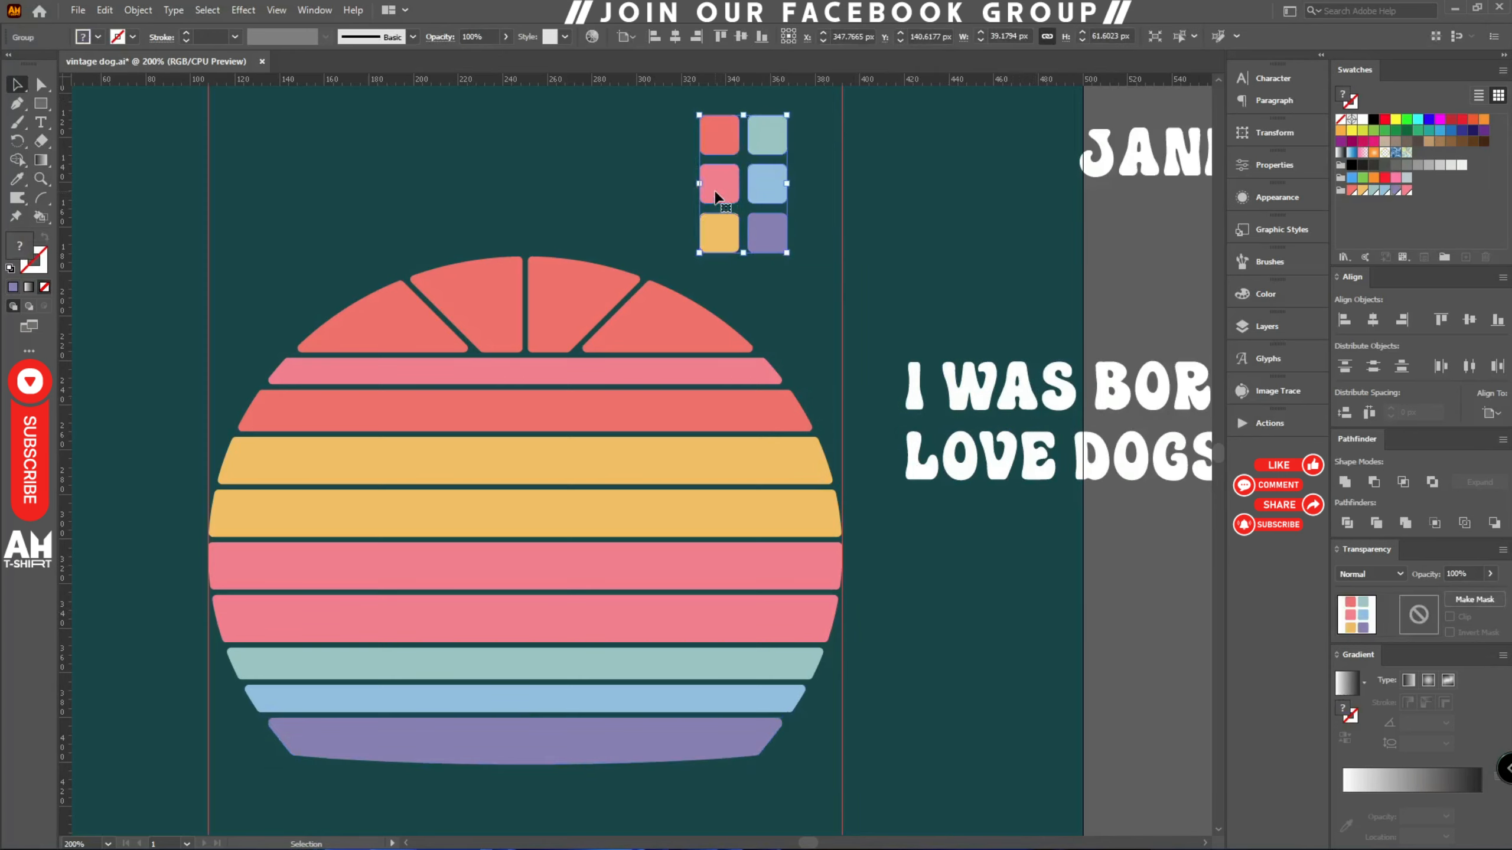
left_click_drag(716, 197, 902, 210)
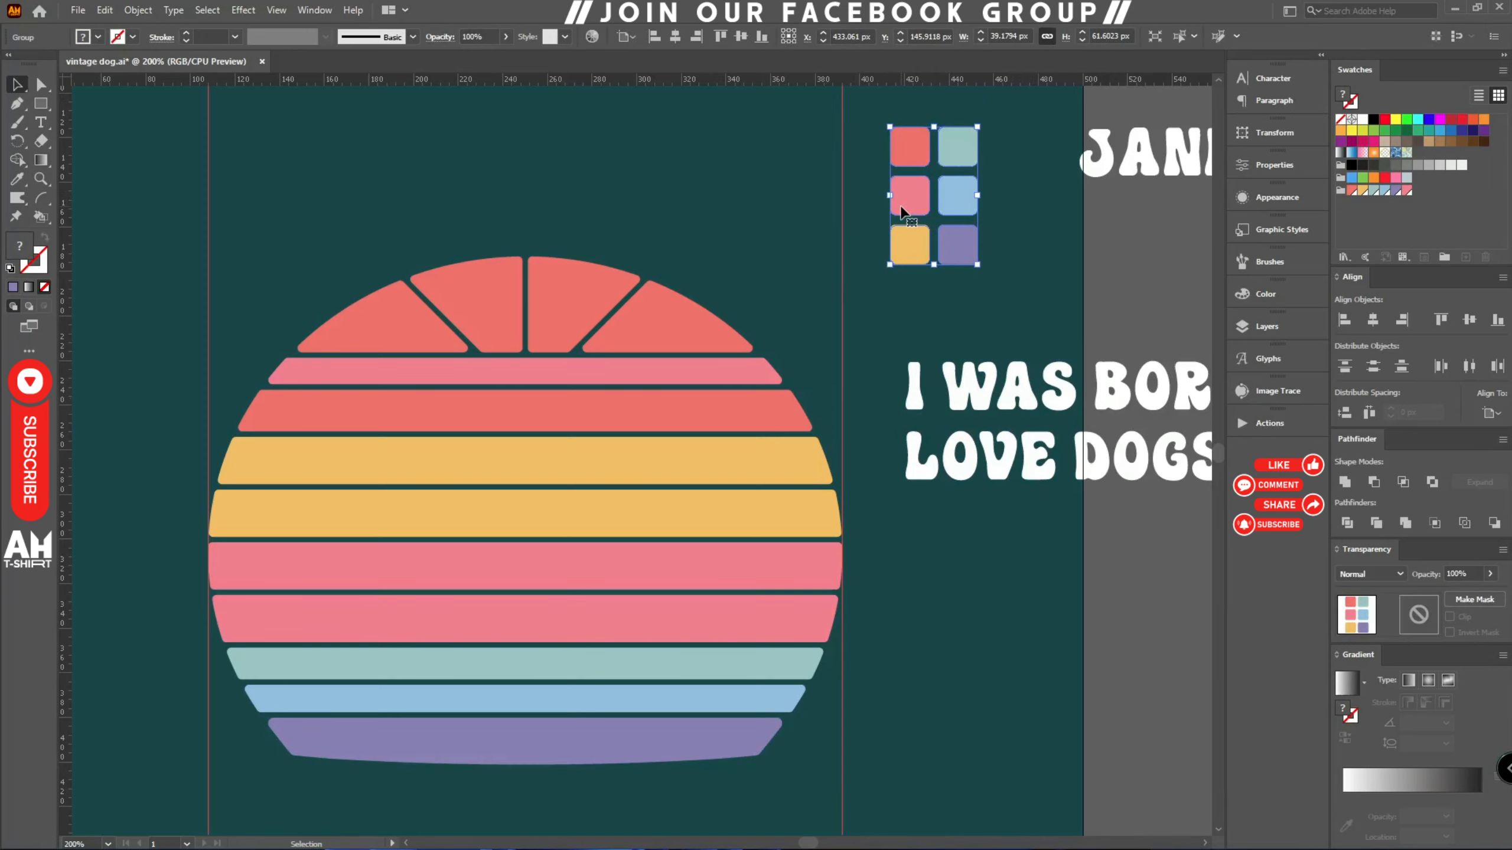
scroll(825, 374, "down", 3)
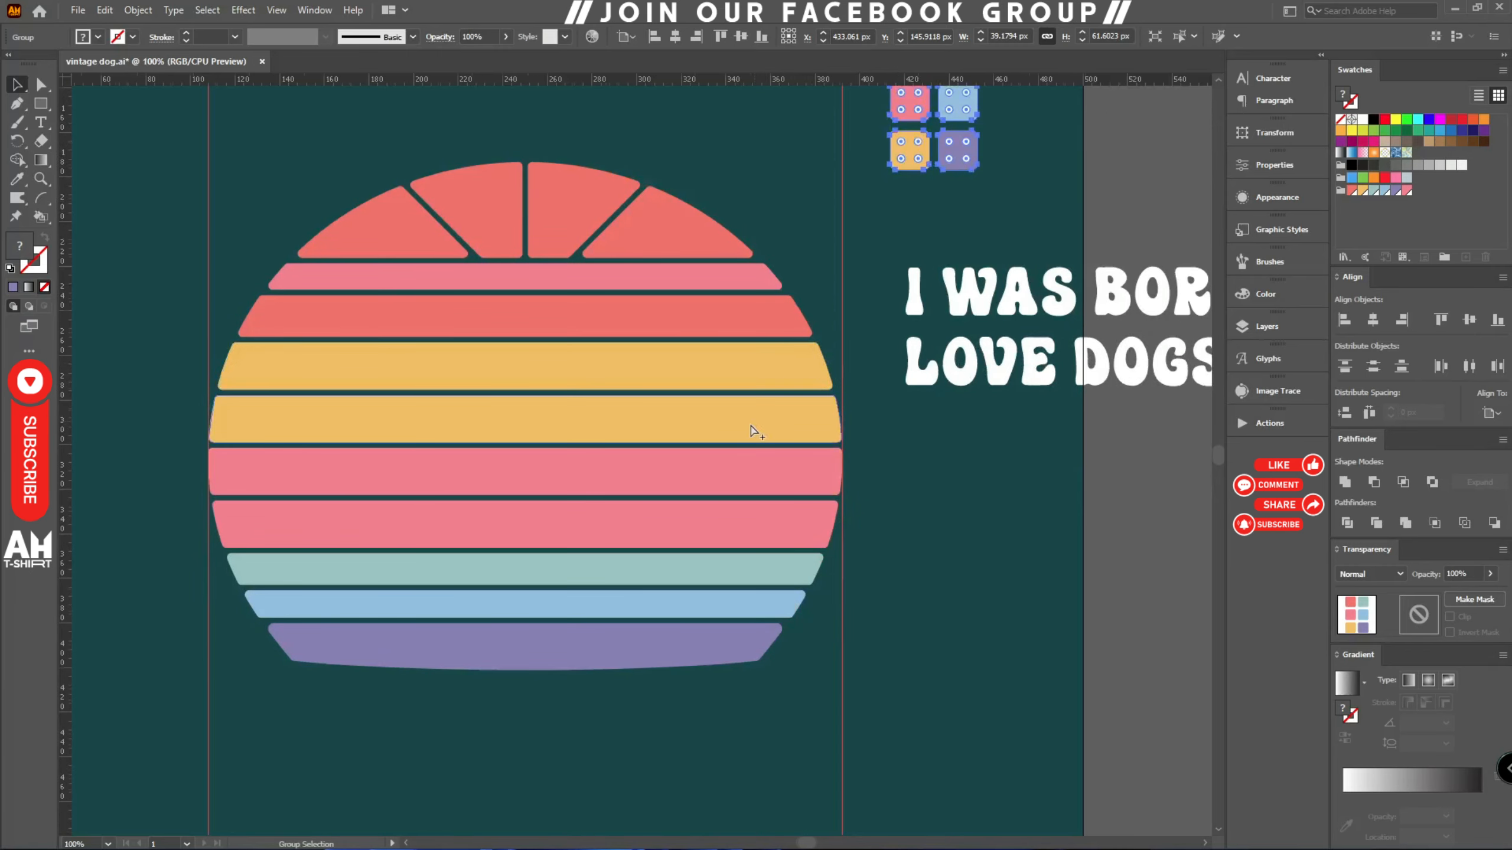
scroll(773, 423, "down", 2, "alt")
left_click_drag(776, 422, 763, 483)
left_click_drag(776, 555, 763, 519)
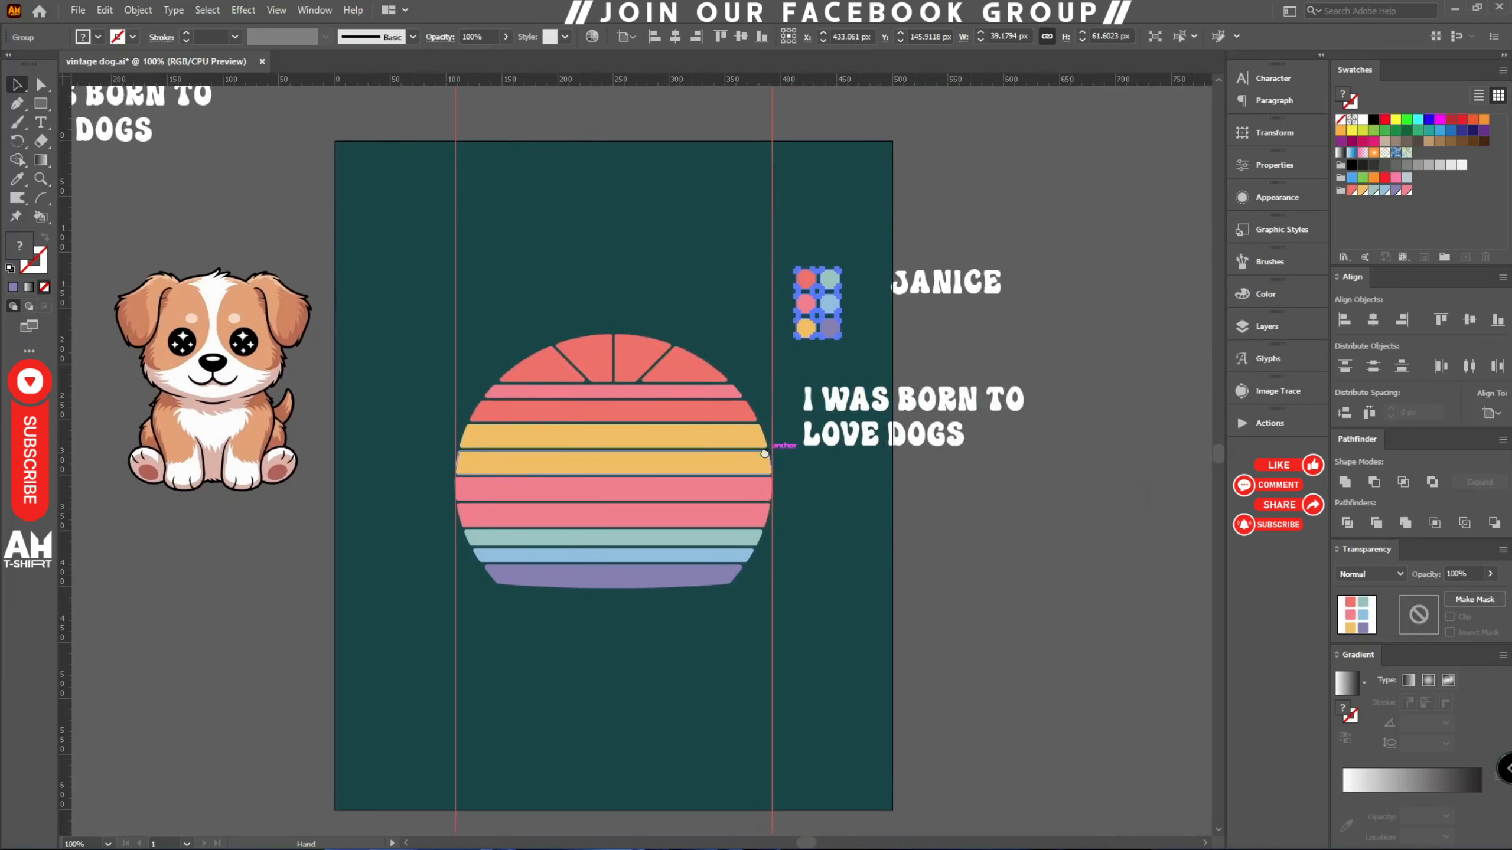
left_click_drag(249, 349, 622, 440)
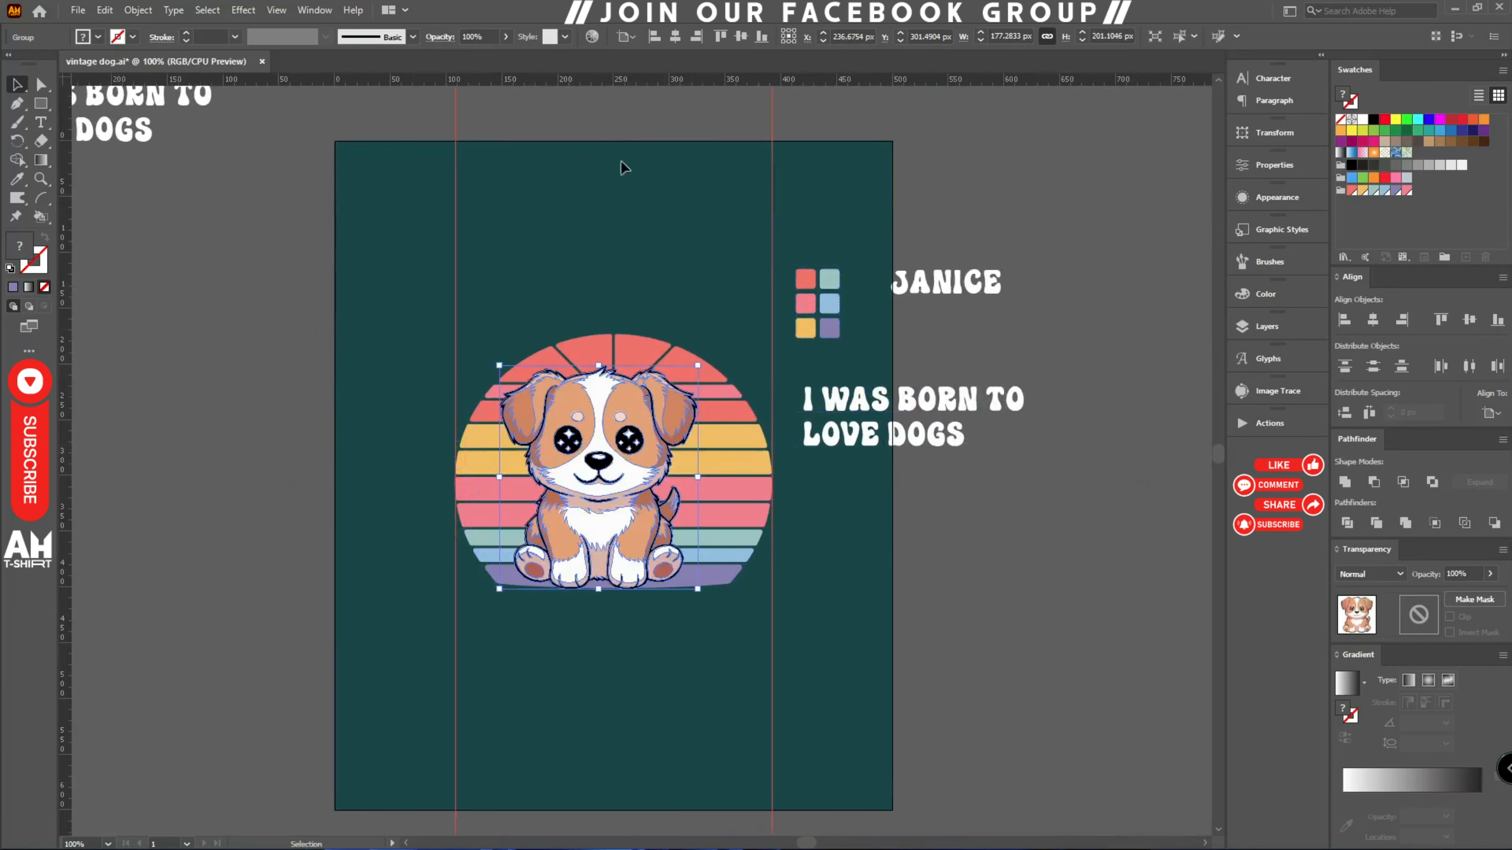
left_click(675, 37)
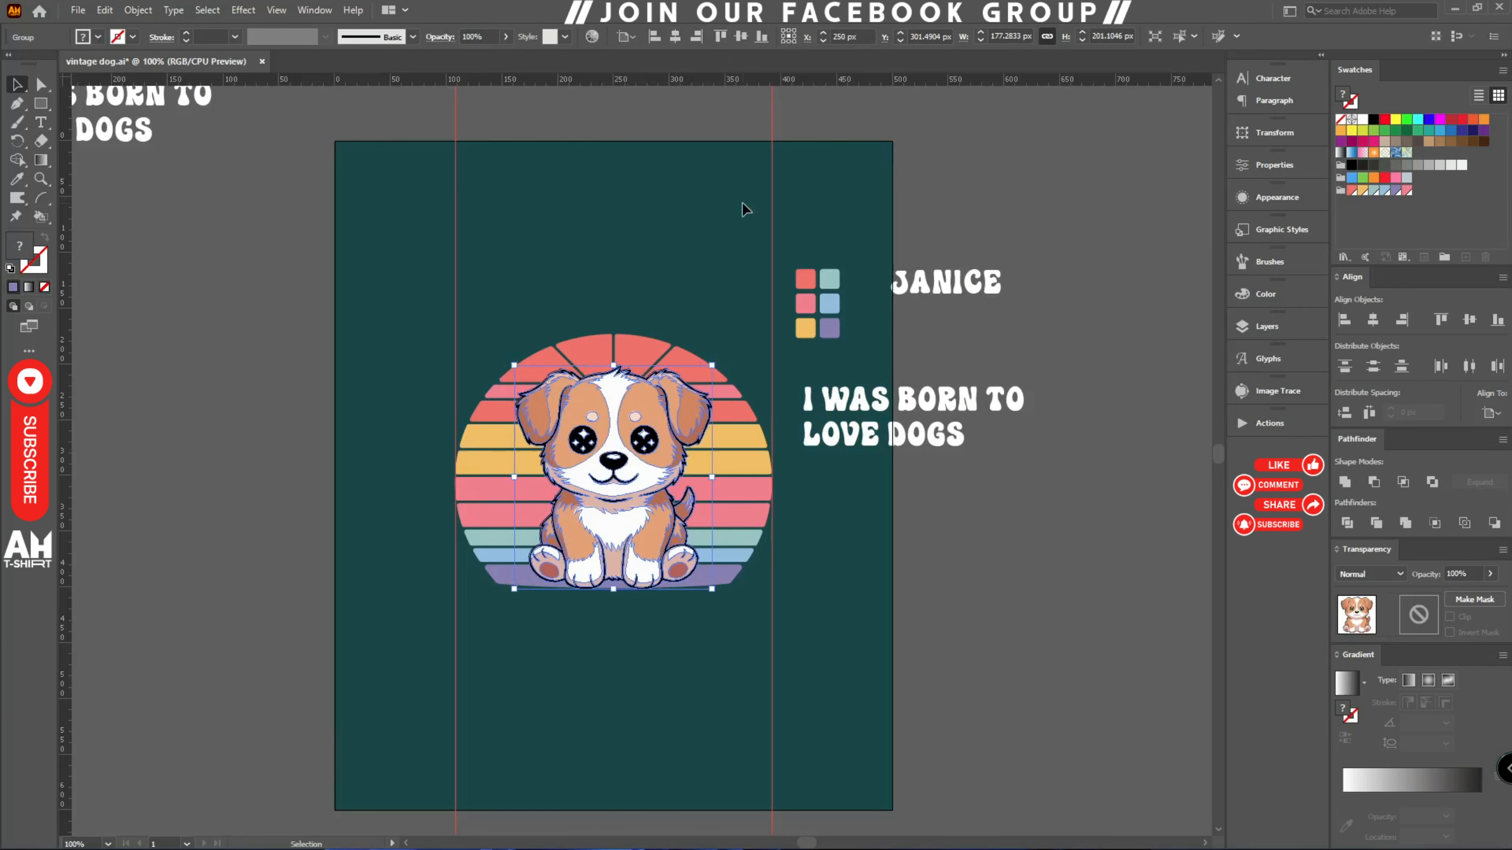
- Align the puppy's bottom edge with the bottom edge of the striped sun
scroll(589, 426, "up", 2, "alt")
left_click(854, 682, "shift")
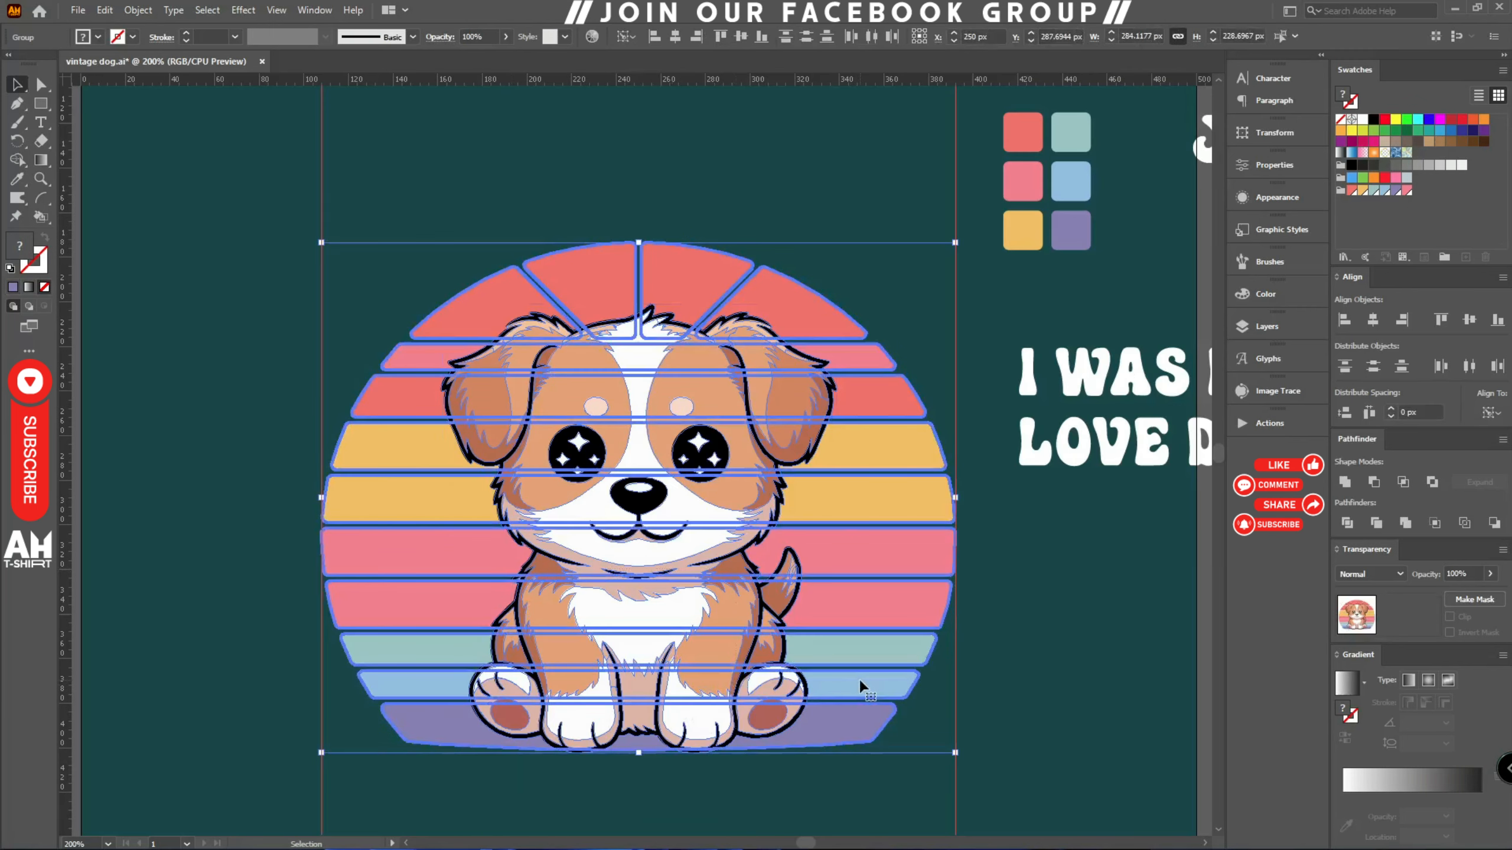
left_click(1063, 590)
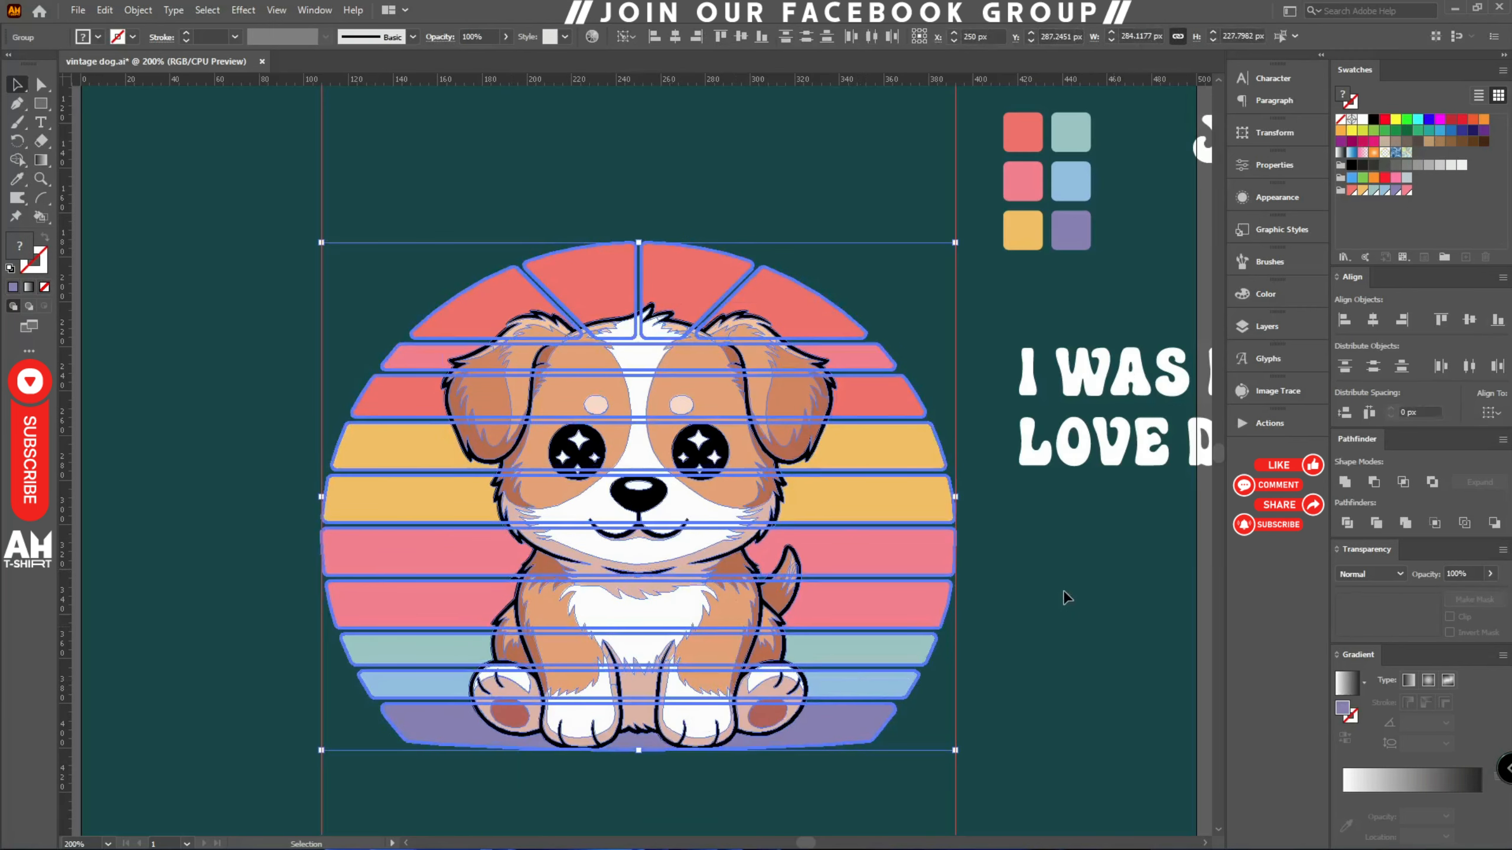
- Try moving the puppy off the striped sun to the side of the artboard, and undo the move
scroll(625, 360, "down", 2, "alt")
left_click_drag(641, 404, 267, 521)
scroll(267, 521, "up", 3, "alt")
key("ctrl+z")
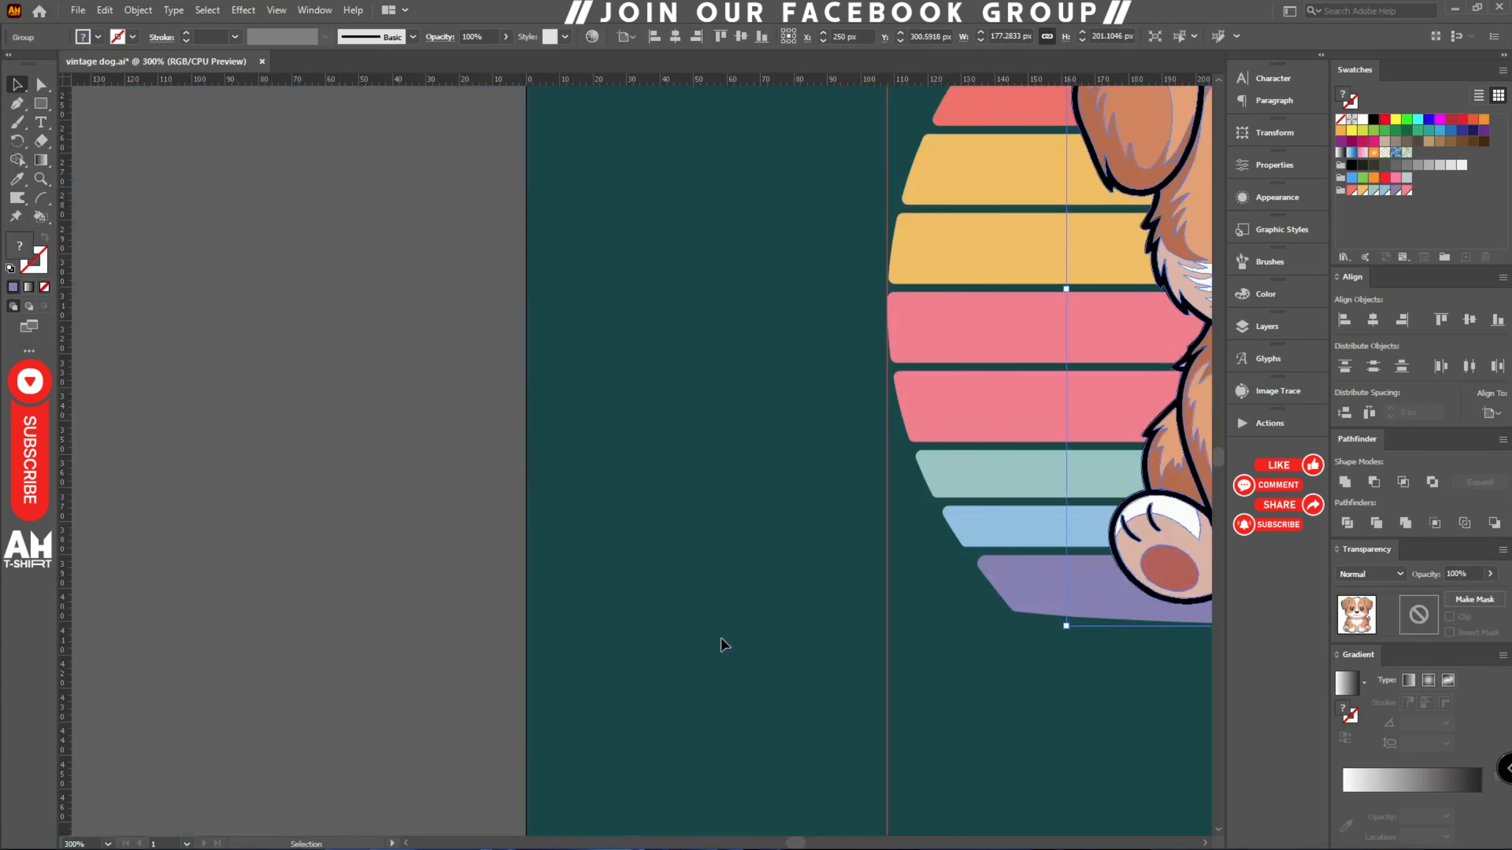
left_click_drag(929, 409, 352, 537)
left_click(261, 533)
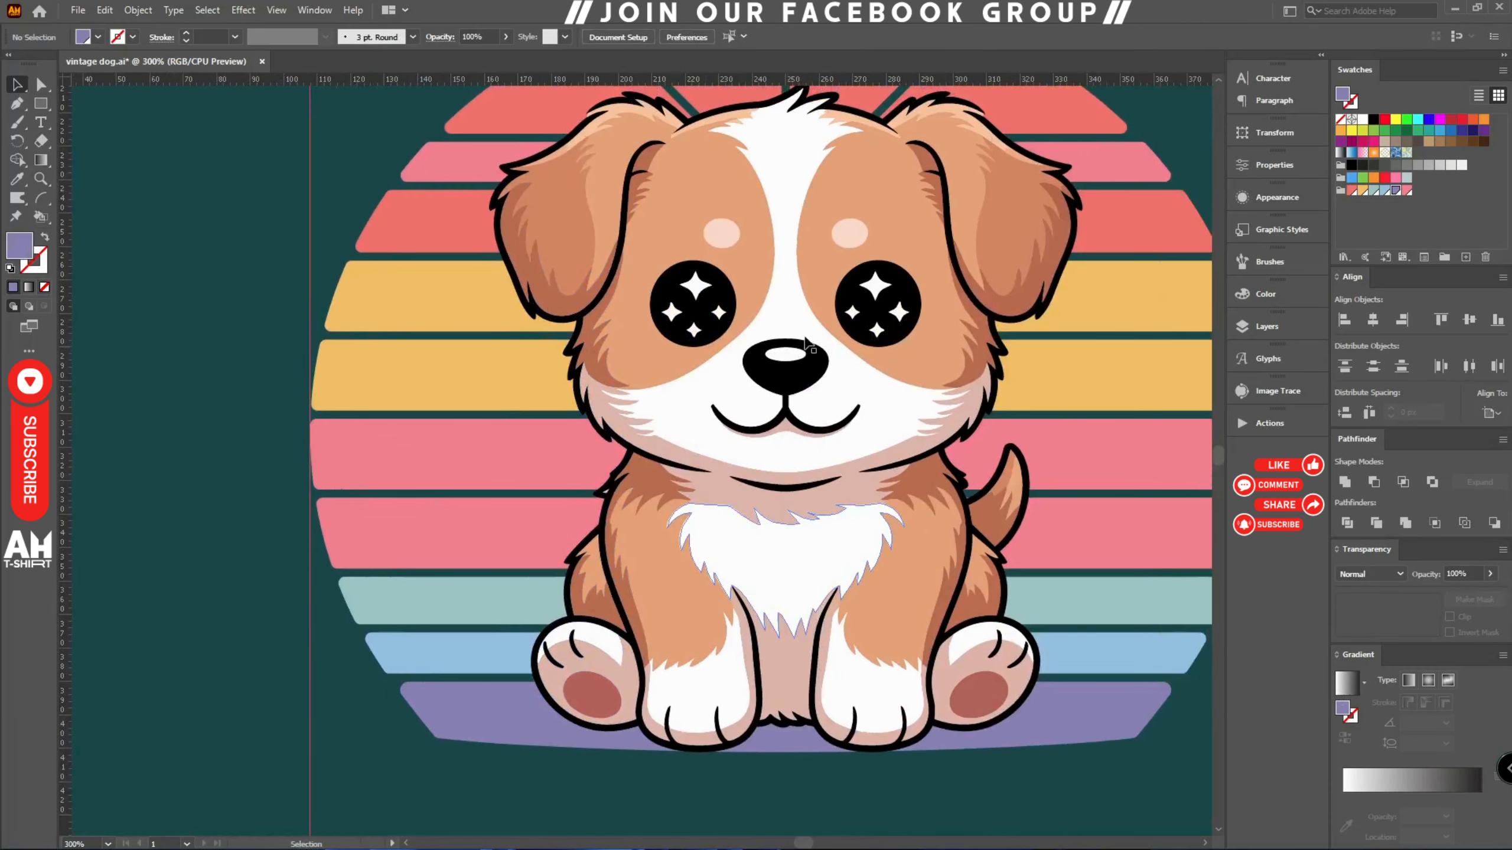
- Select every black shape in the puppy group by color, cut it out, and leave the group
left_click(856, 301)
double_click(855, 300)
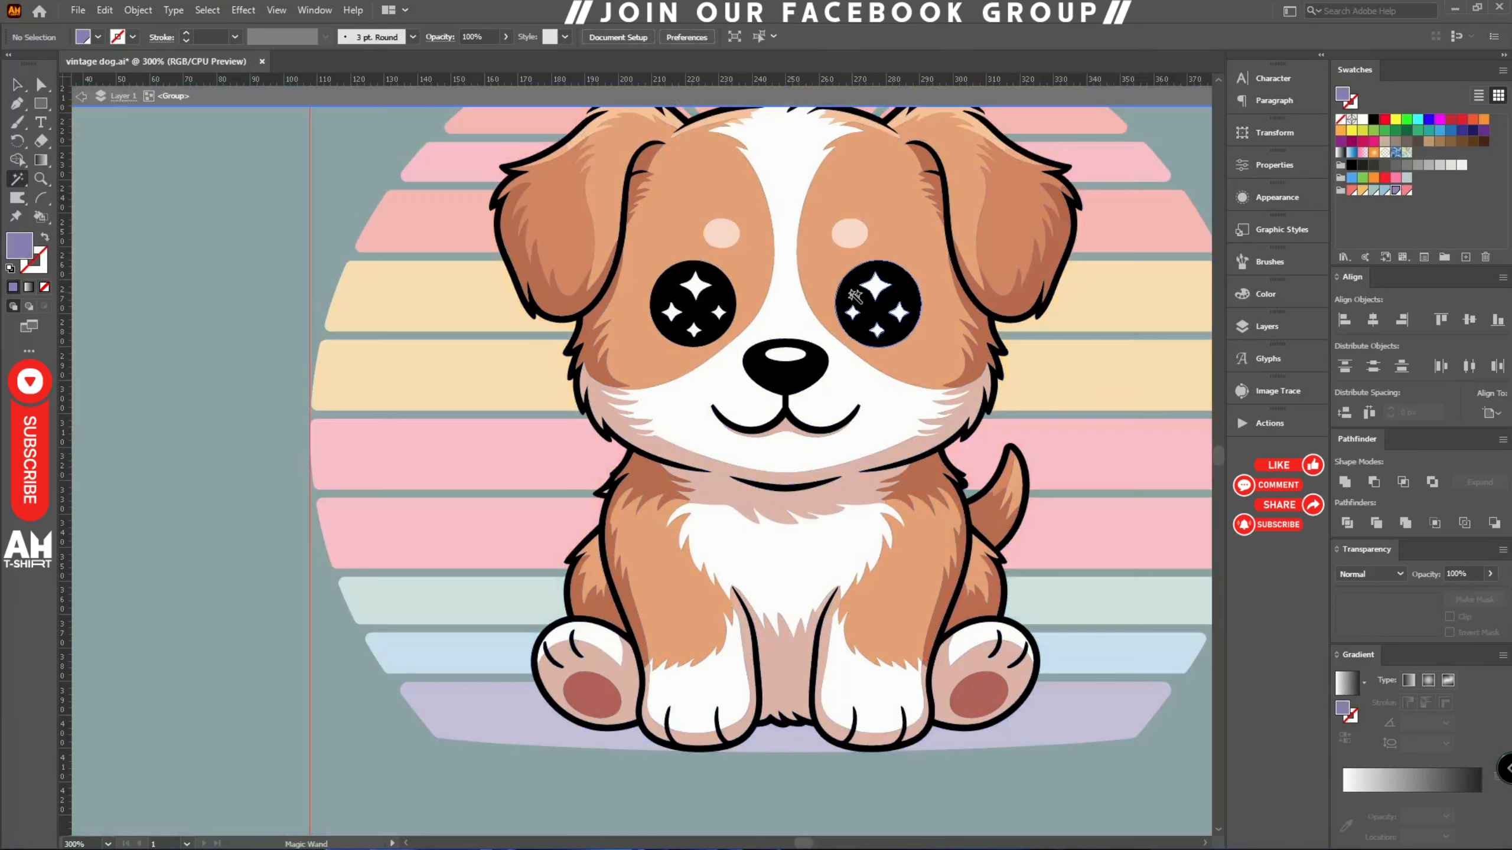
key("y")
left_click(855, 298)
key("ctrl+x")
key("Escape")
key("v")
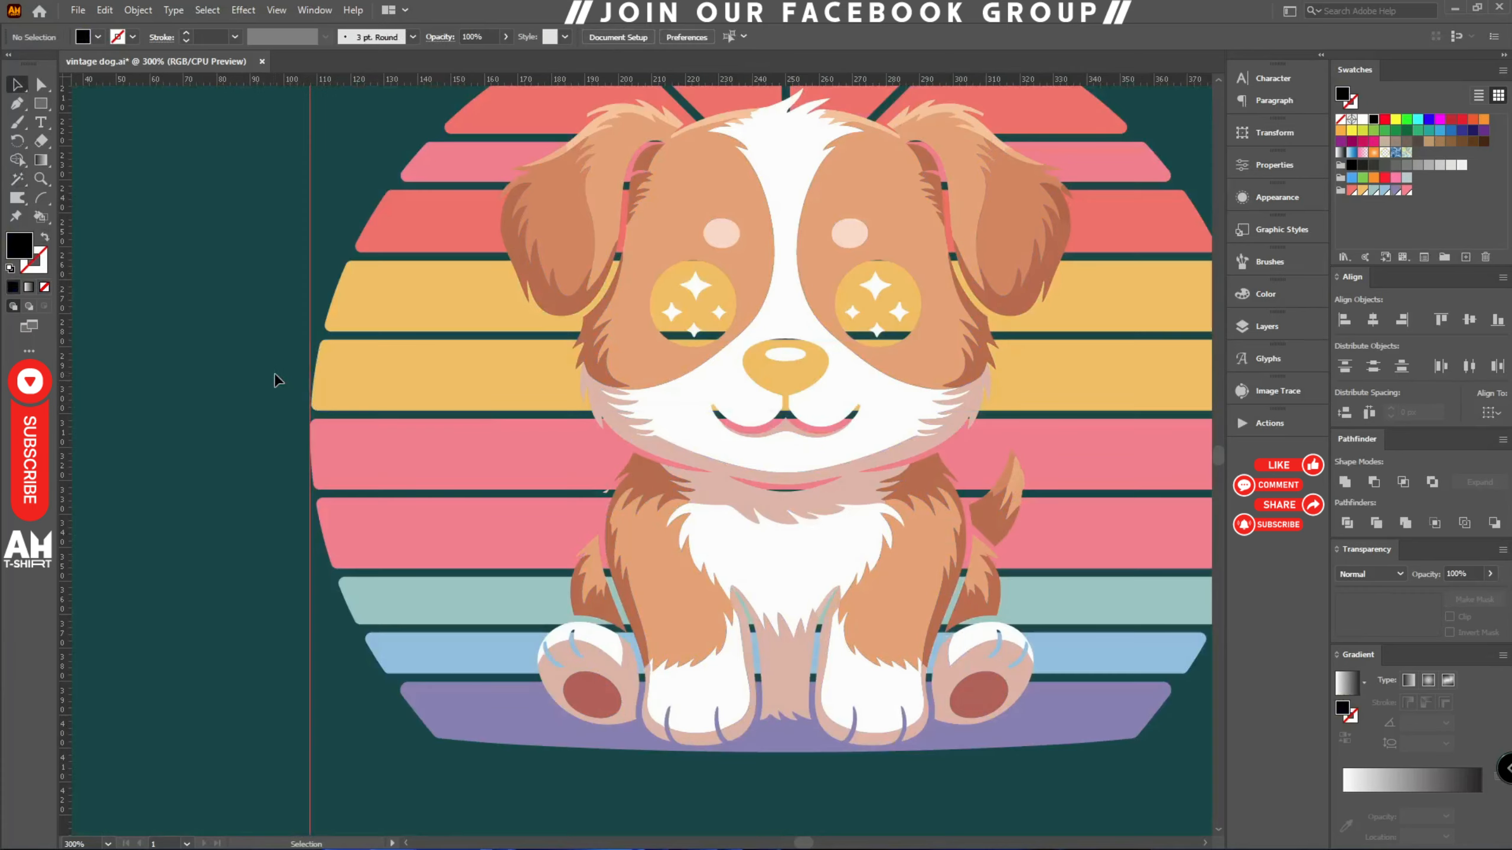
- Try moving the outline-free puppy up off the sun, and undo the move
scroll(331, 418, "down", 1, "alt")
scroll(331, 417, "down", 1, "alt")
scroll(571, 307, "up", 2, "alt")
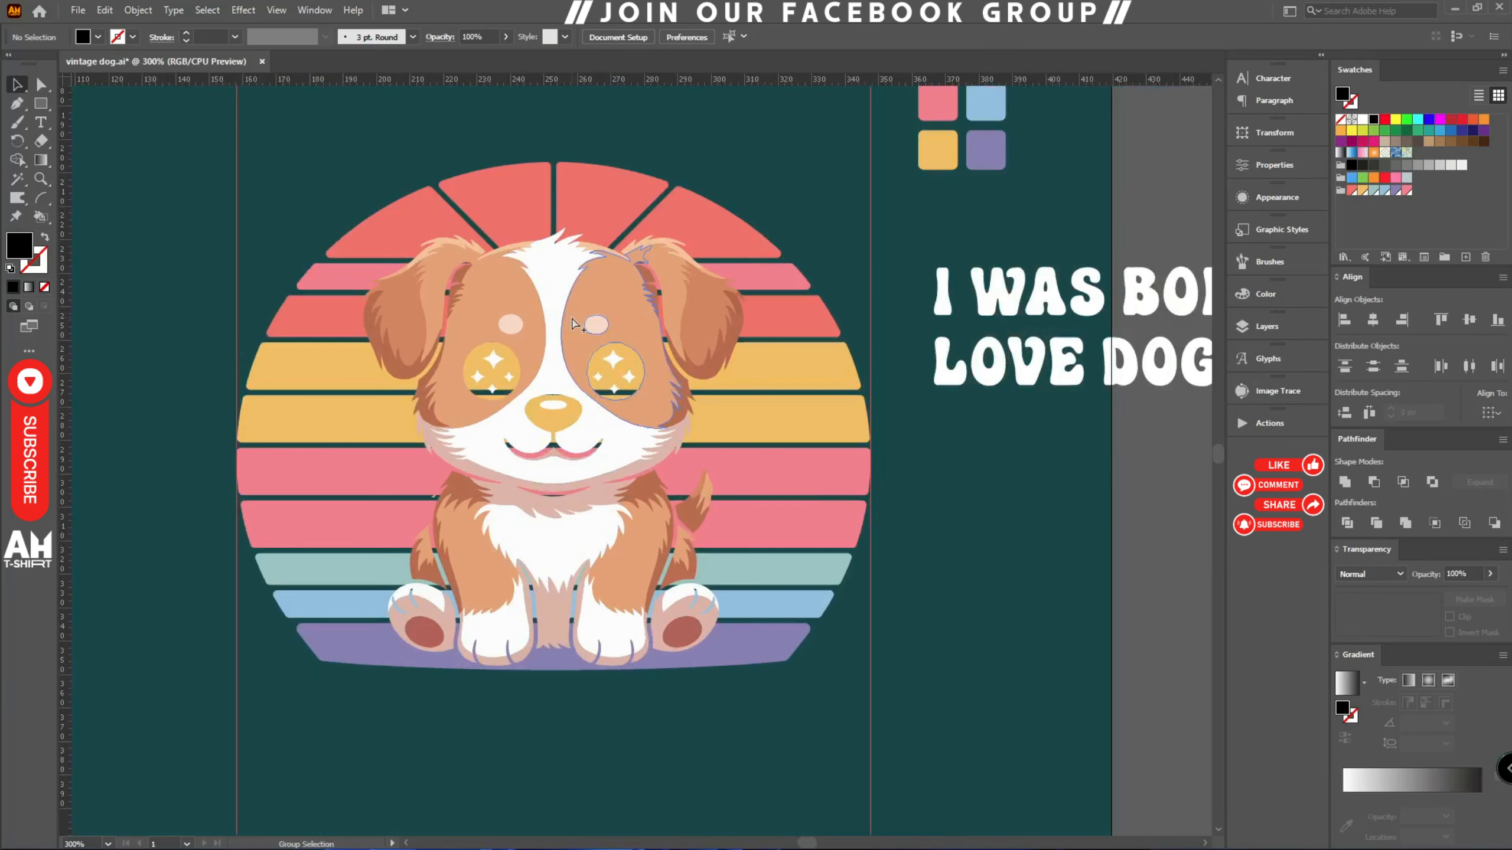
scroll(572, 305, "down", 3, "alt")
left_click_drag(561, 243, 553, 433)
left_click_drag(510, 255, 671, 182)
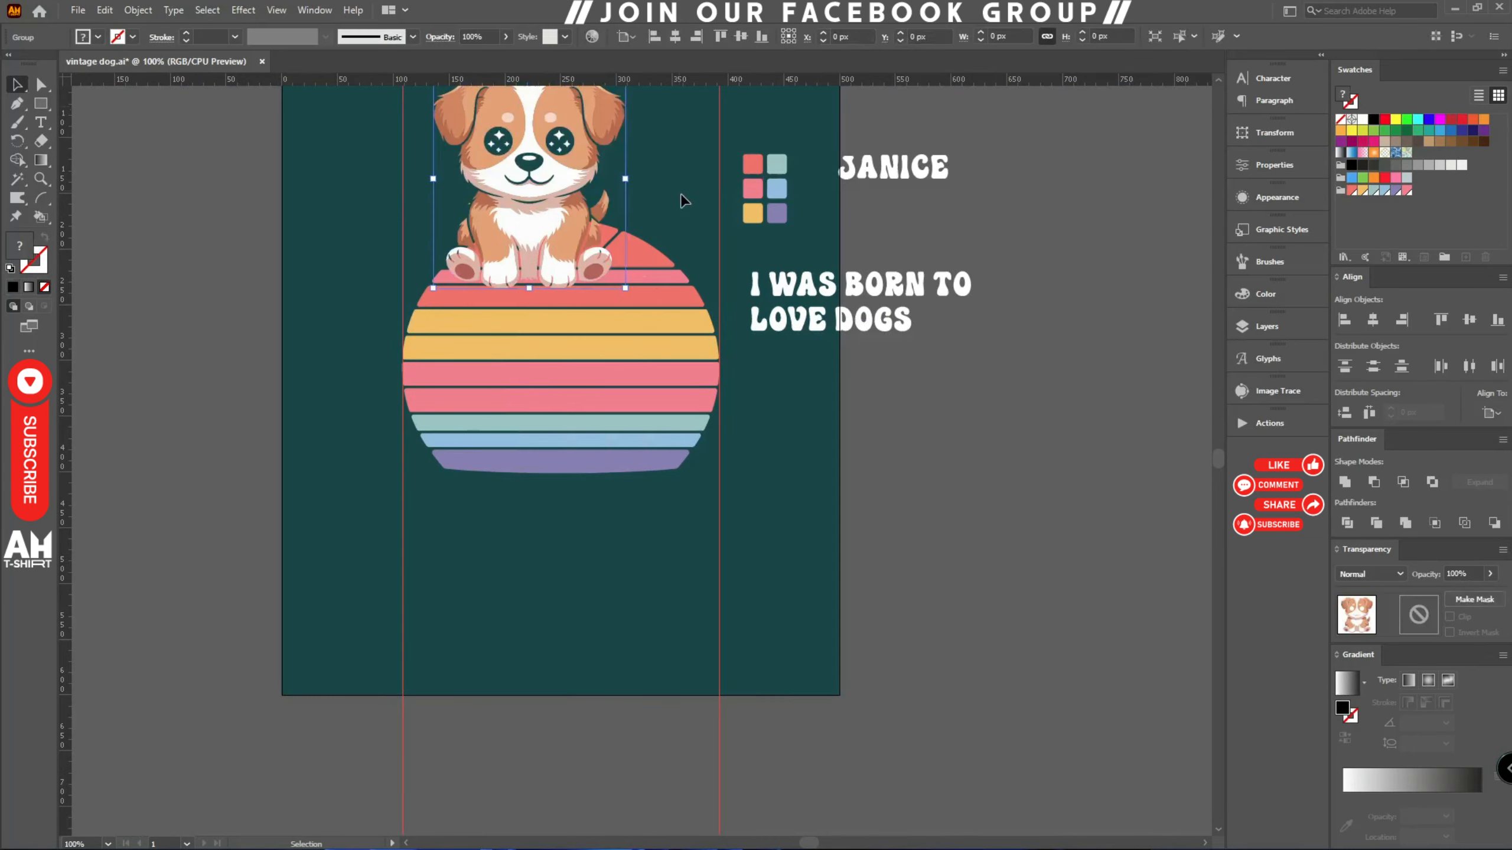
scroll(681, 194, "up", 2)
key("a")
scroll(608, 190, "up", 2, "alt")
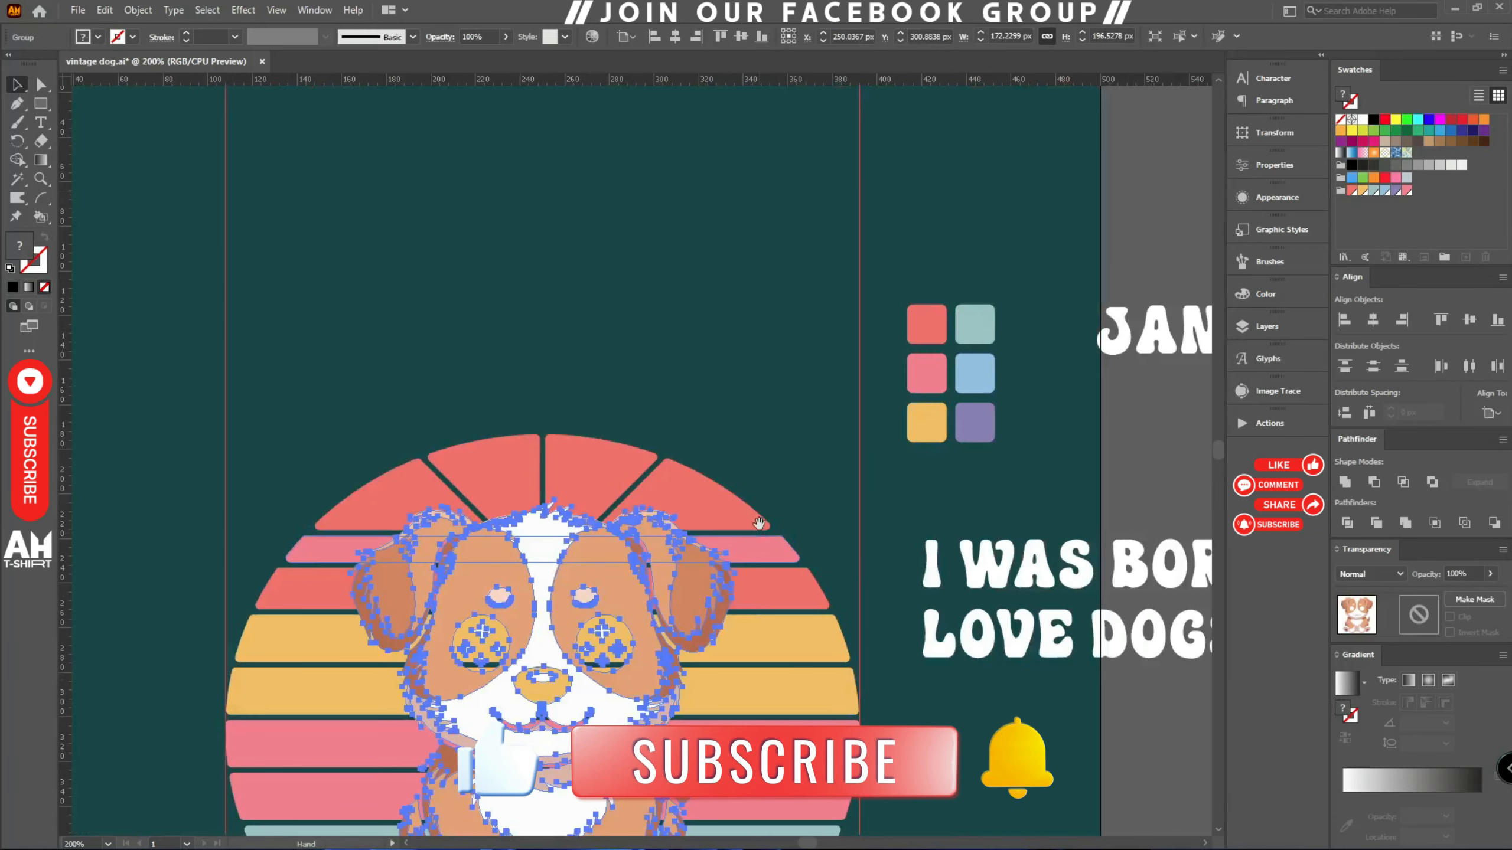
scroll(573, 375, "up", 2, "alt")
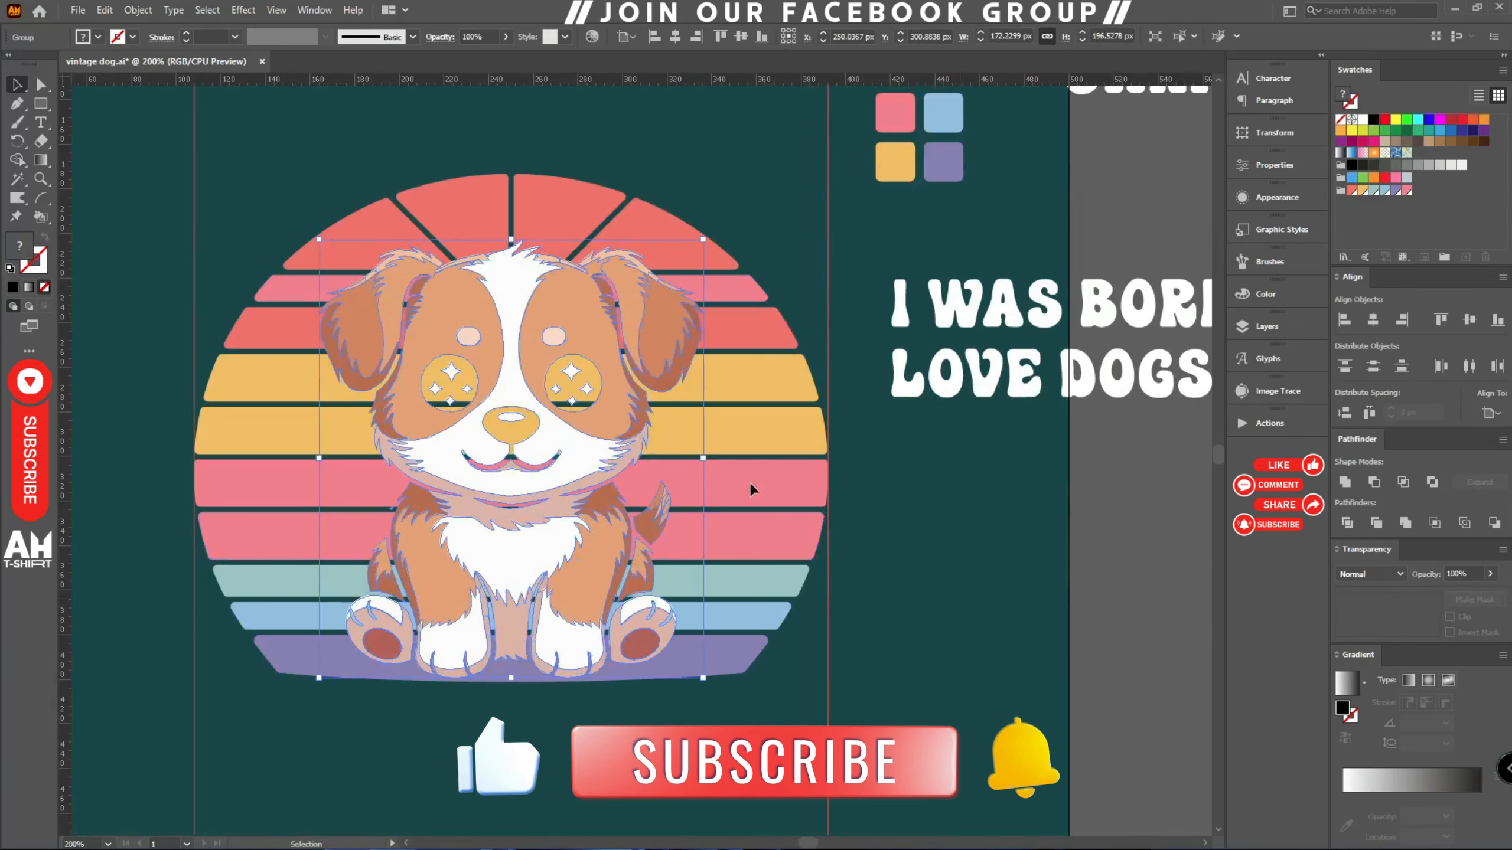
- Examine the see-through areas of the puppy's eyes, nose, legs and paws where the black was cut away
scroll(573, 375, "up", 3, "alt")
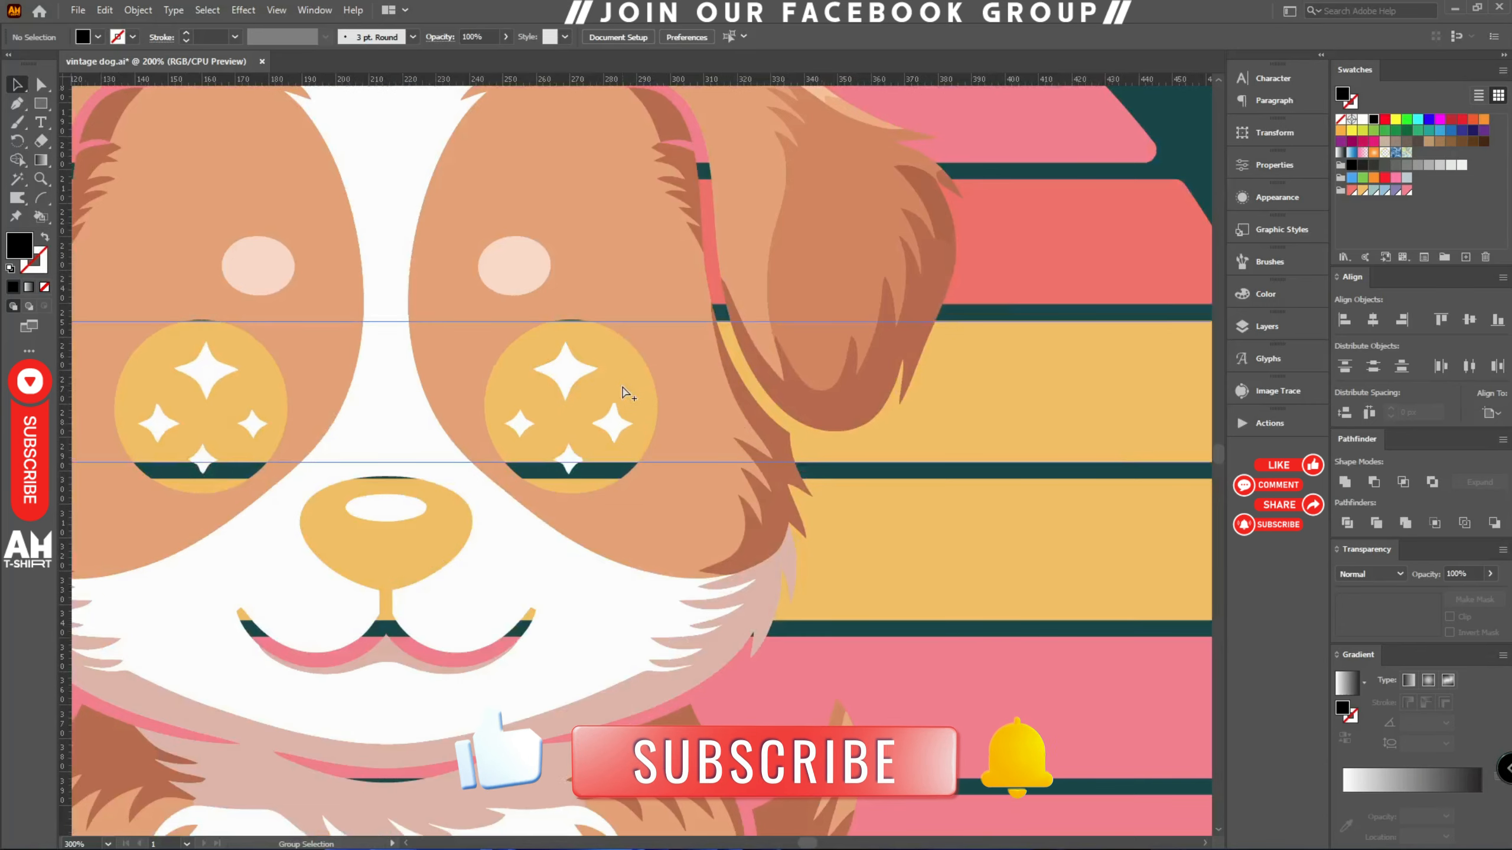
scroll(619, 395, "down", 5, "alt")
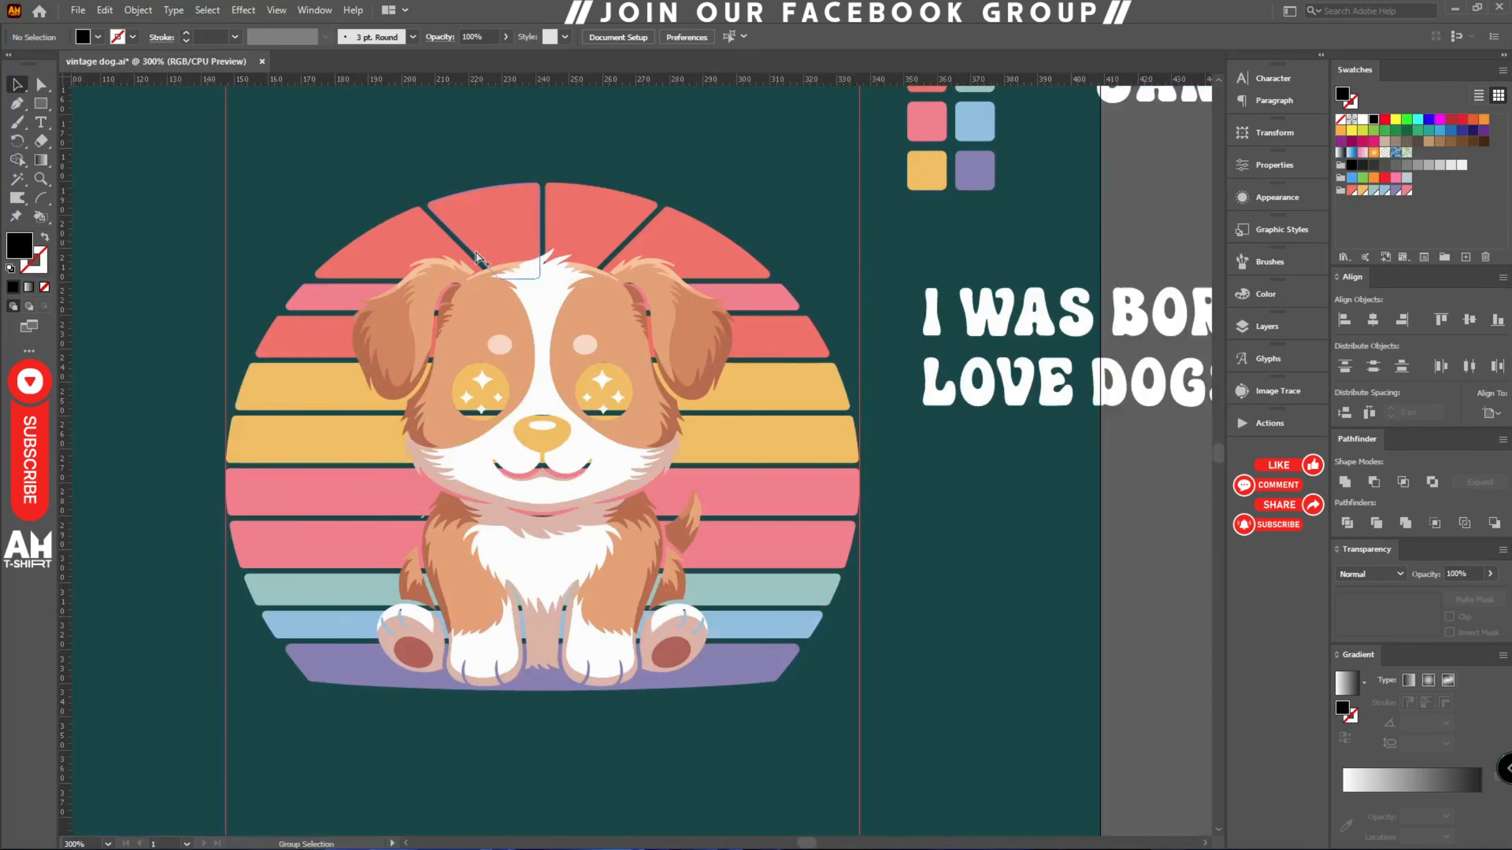
scroll(487, 235, "up", 2, "alt")
scroll(365, 527, "up", 2, "alt")
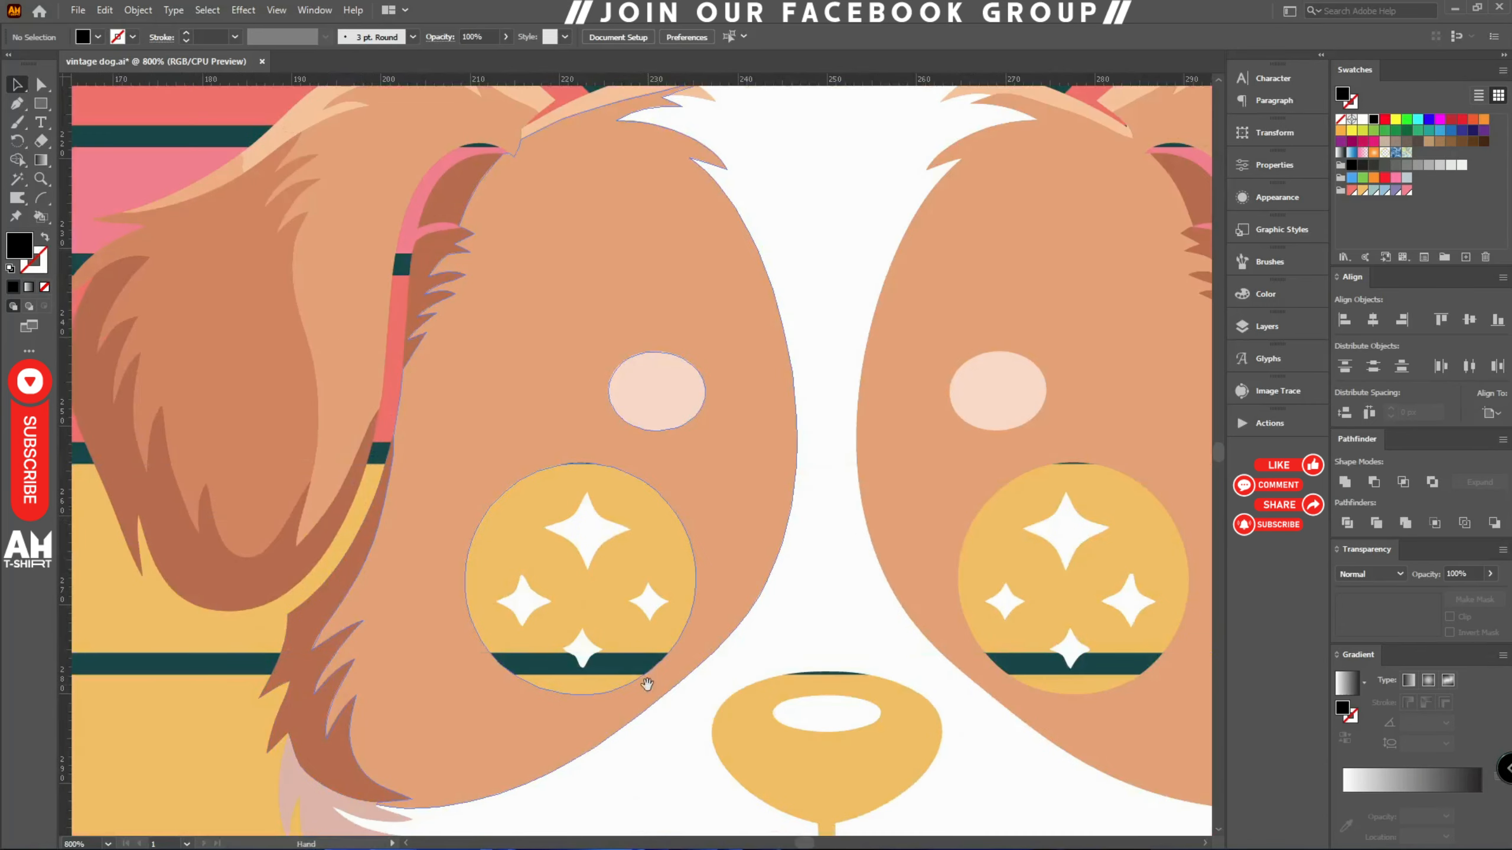
left_click_drag(712, 816, 598, 179)
left_click_drag(643, 795, 752, 294)
scroll(564, 557, "down", 1, "alt")
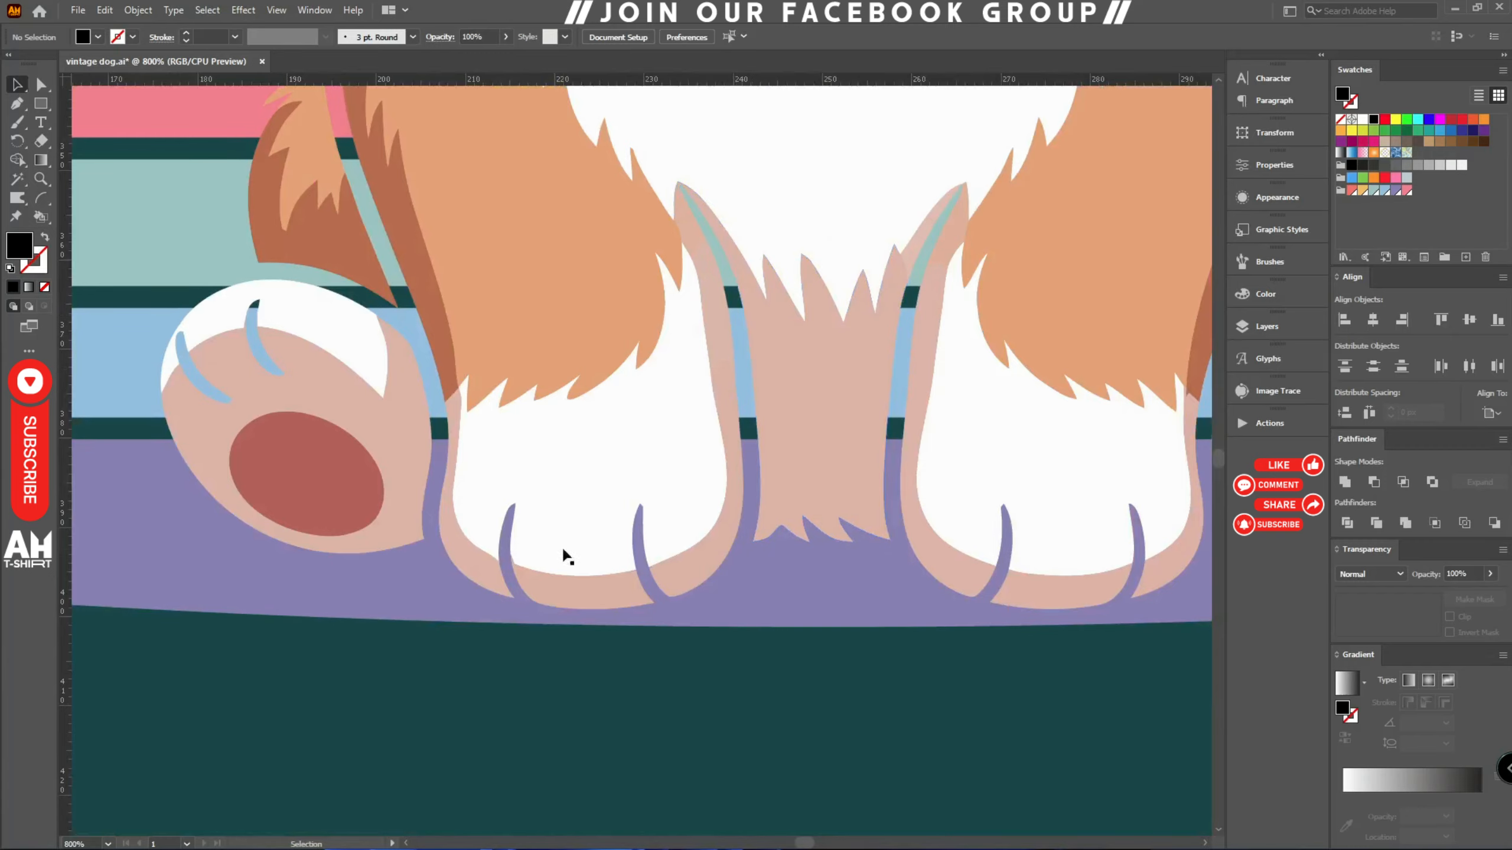
scroll(524, 661, "down", 2, "alt")
- Cut the puppy's restored black outlines, eyes and nose out of its group by color, and leave the group
double_click(522, 658)
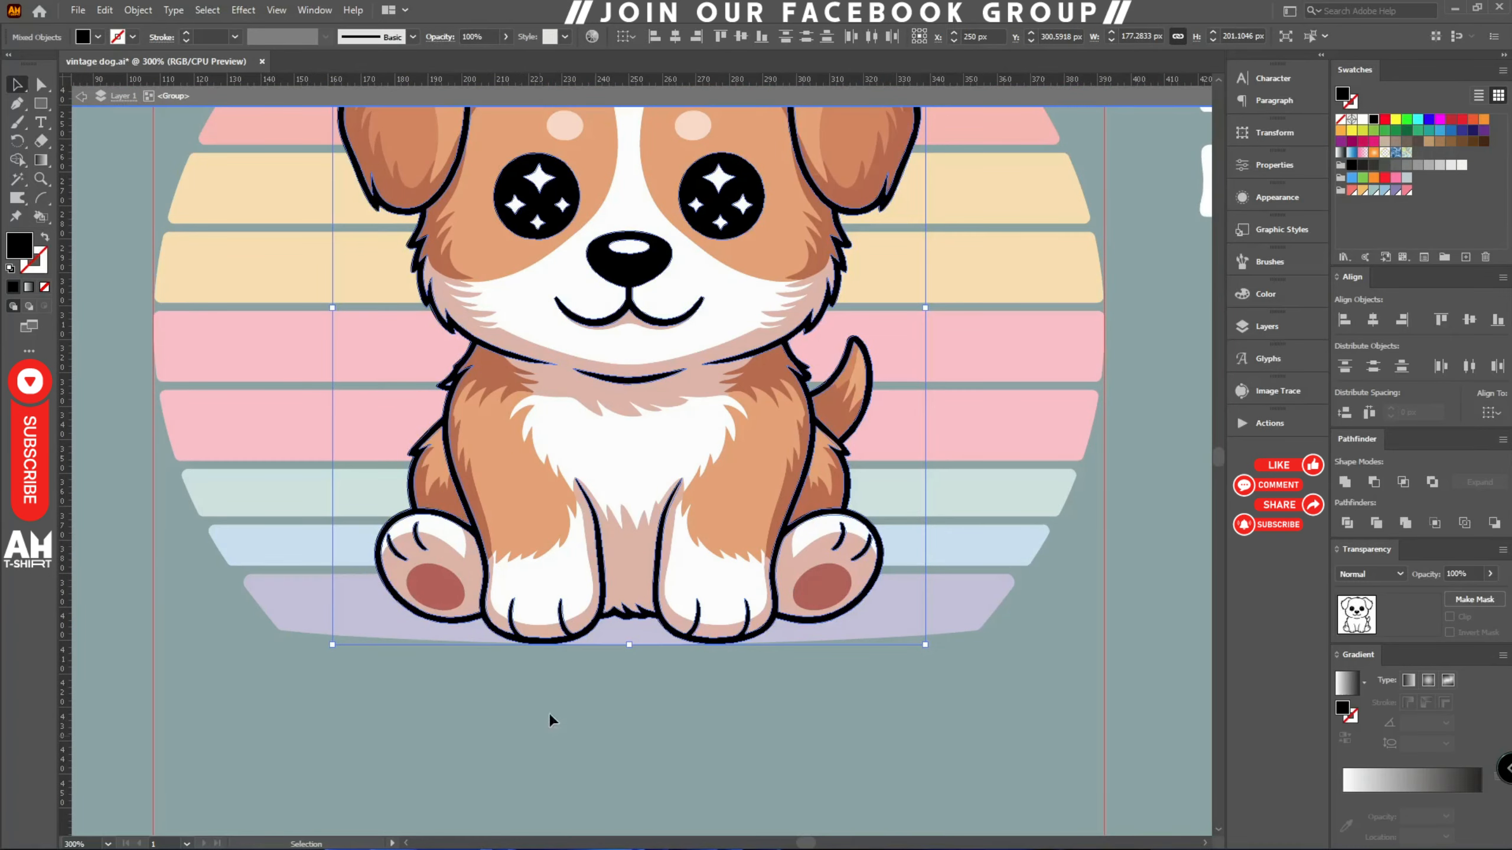
key("y")
left_click(623, 271)
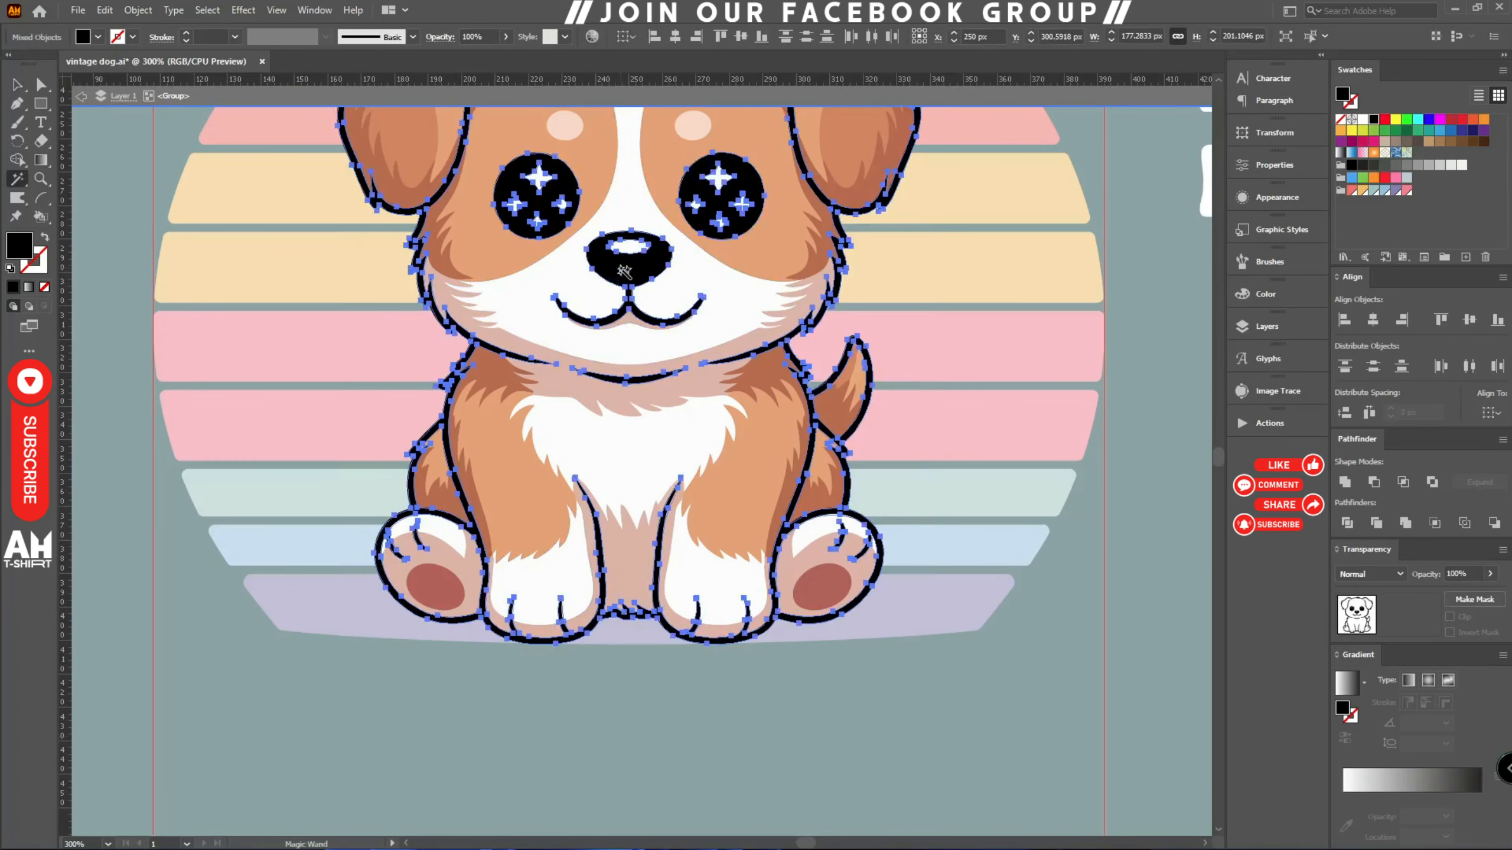
key("Delete")
key("Escape")
key("v")
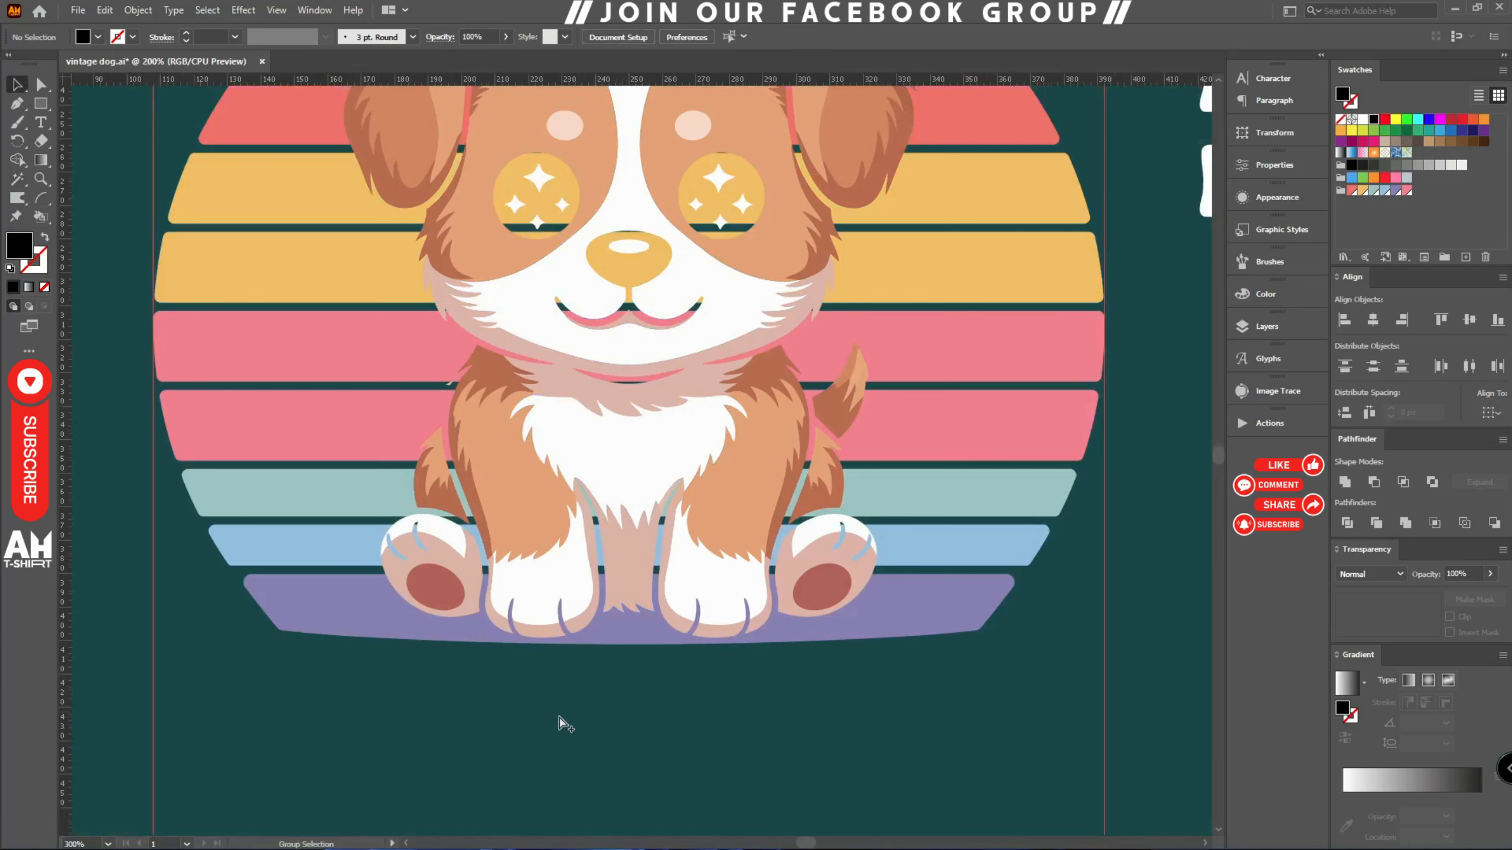
- Add an opacity mask to the striped sun group and turn off its Clip option
scroll(562, 724, "down", 2)
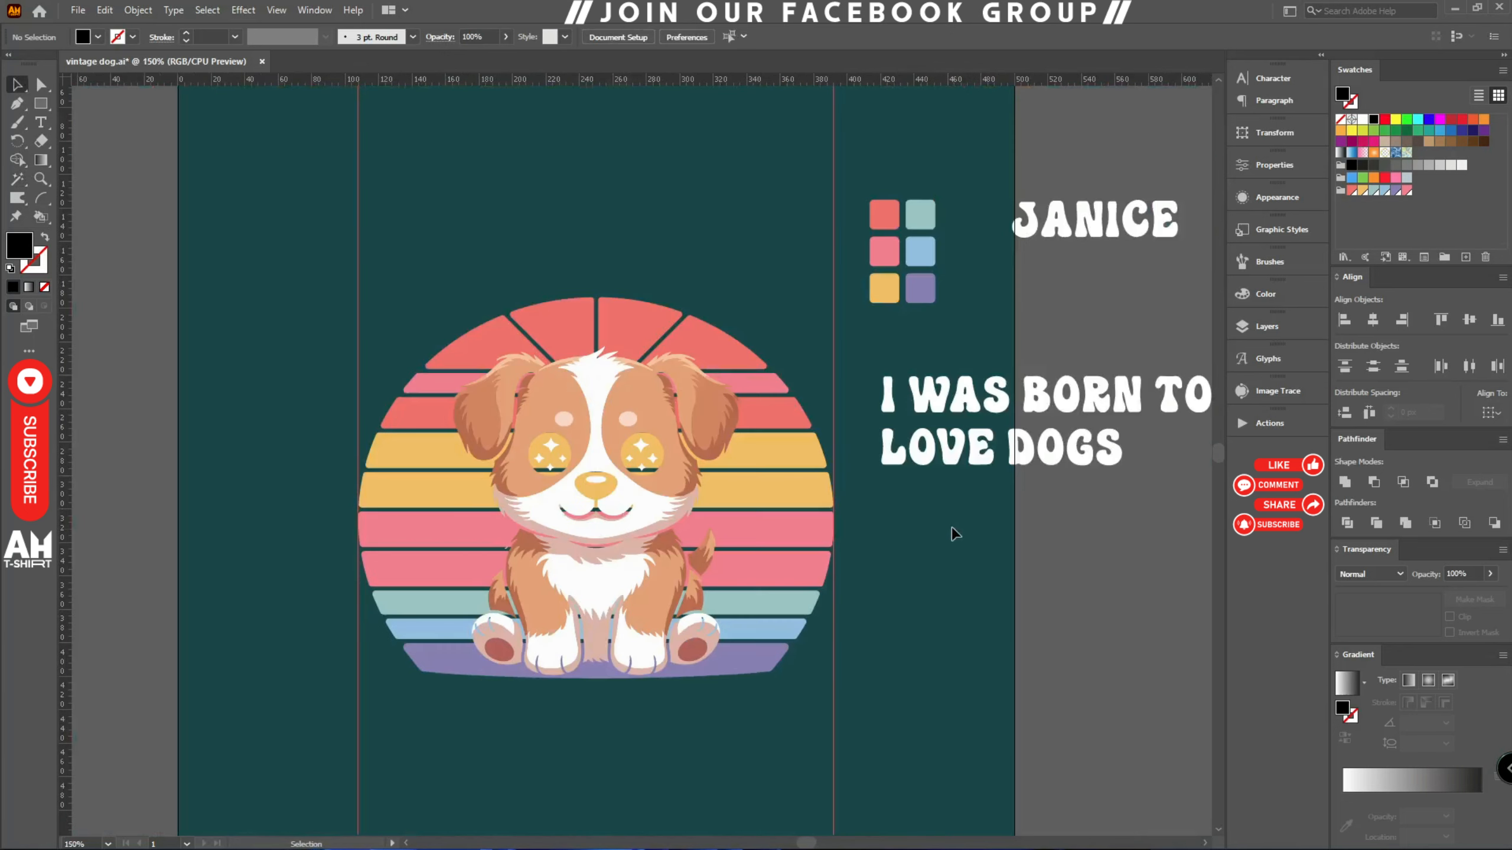
left_click(786, 551)
left_click(1473, 600)
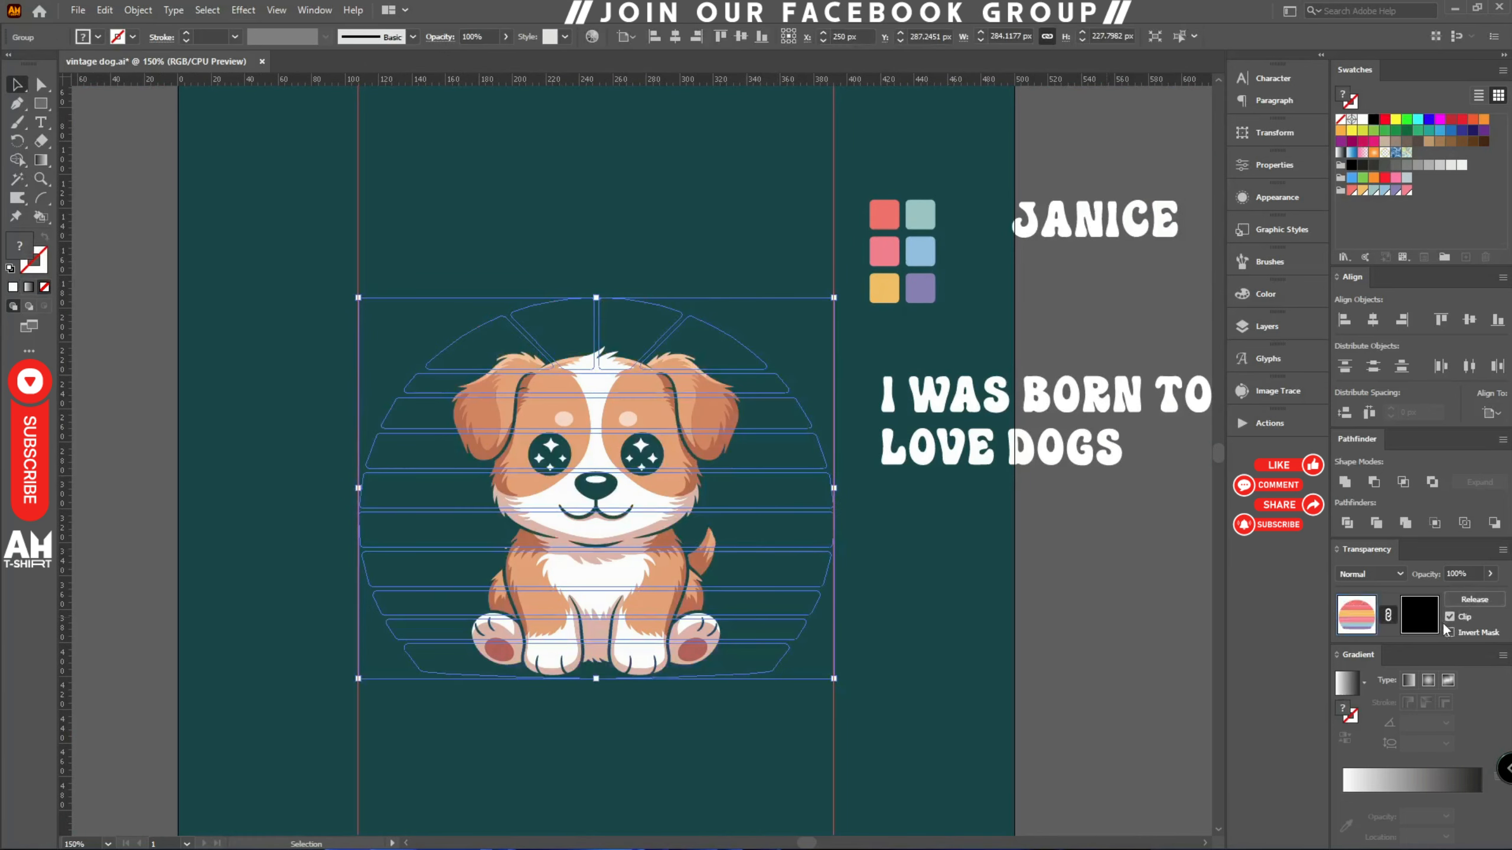
left_click(1450, 617)
- Paste the puppy's black outlines in place inside the sun's opacity mask, and return to editing the artwork
left_click(1420, 615)
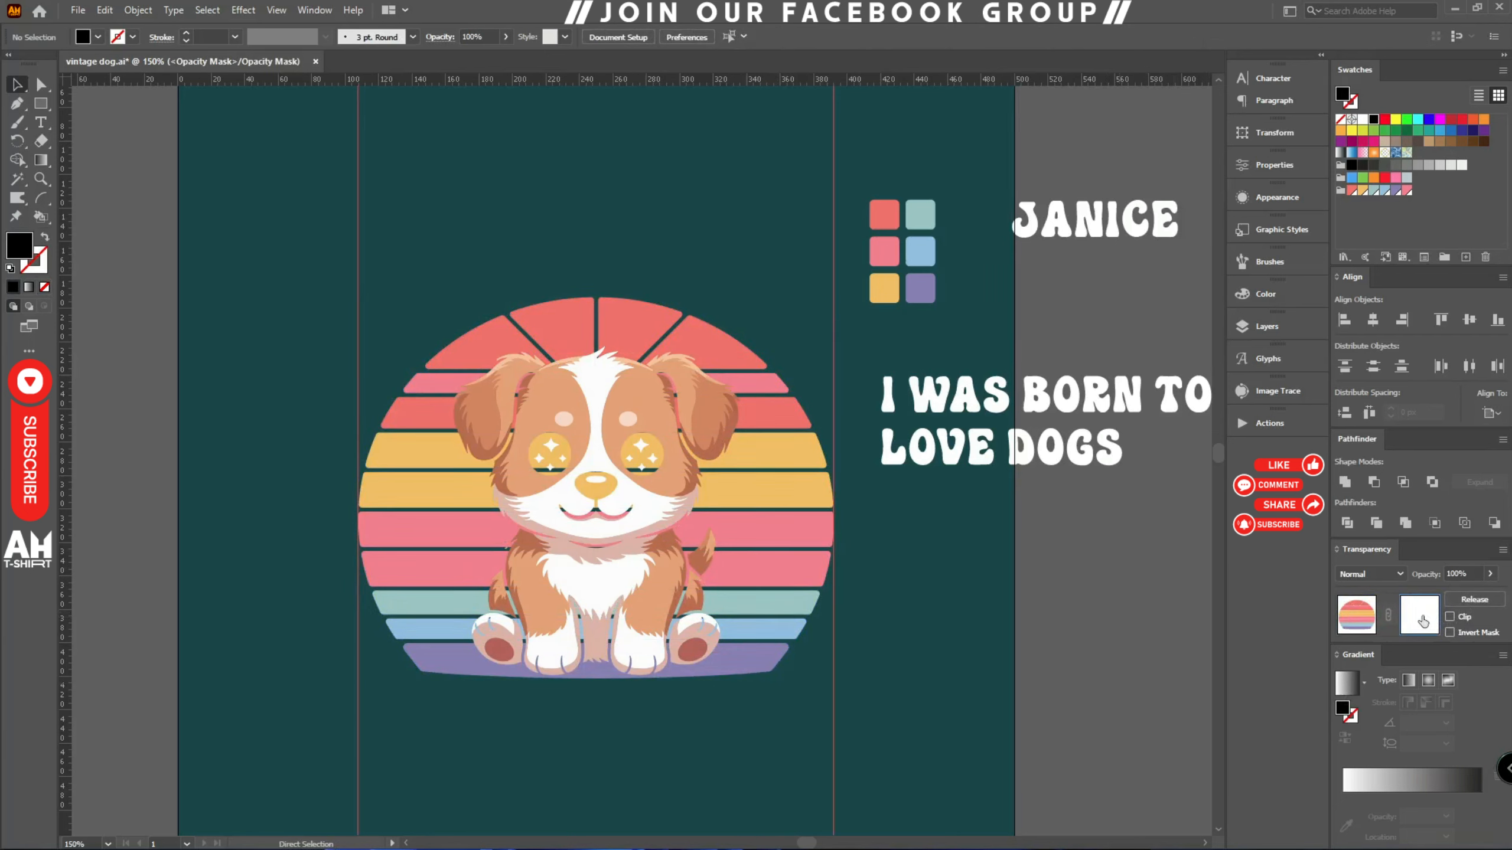
key("ctrl+f")
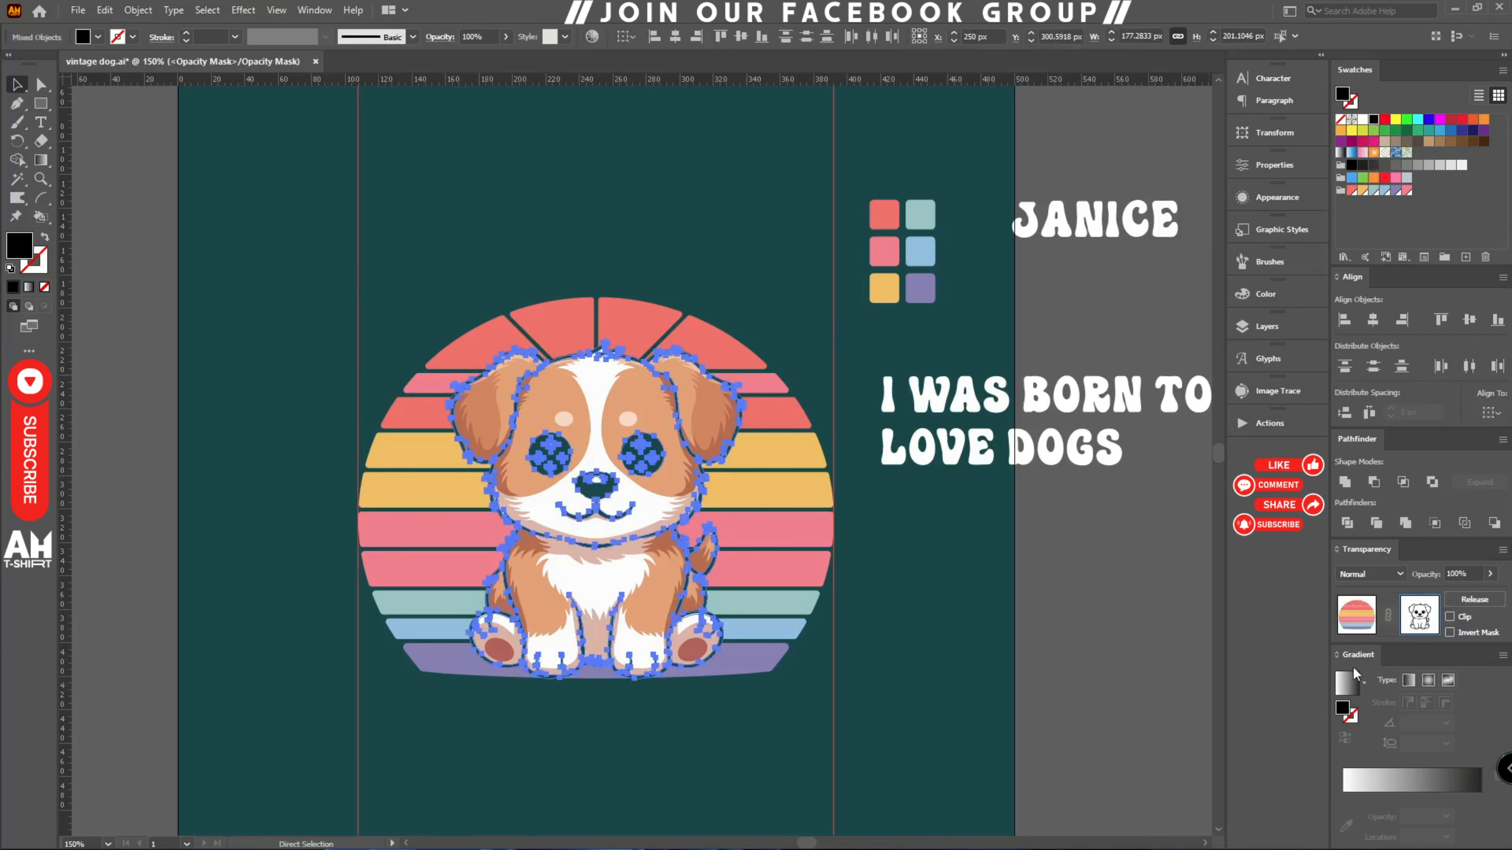
left_click(1356, 615)
left_click(1016, 678)
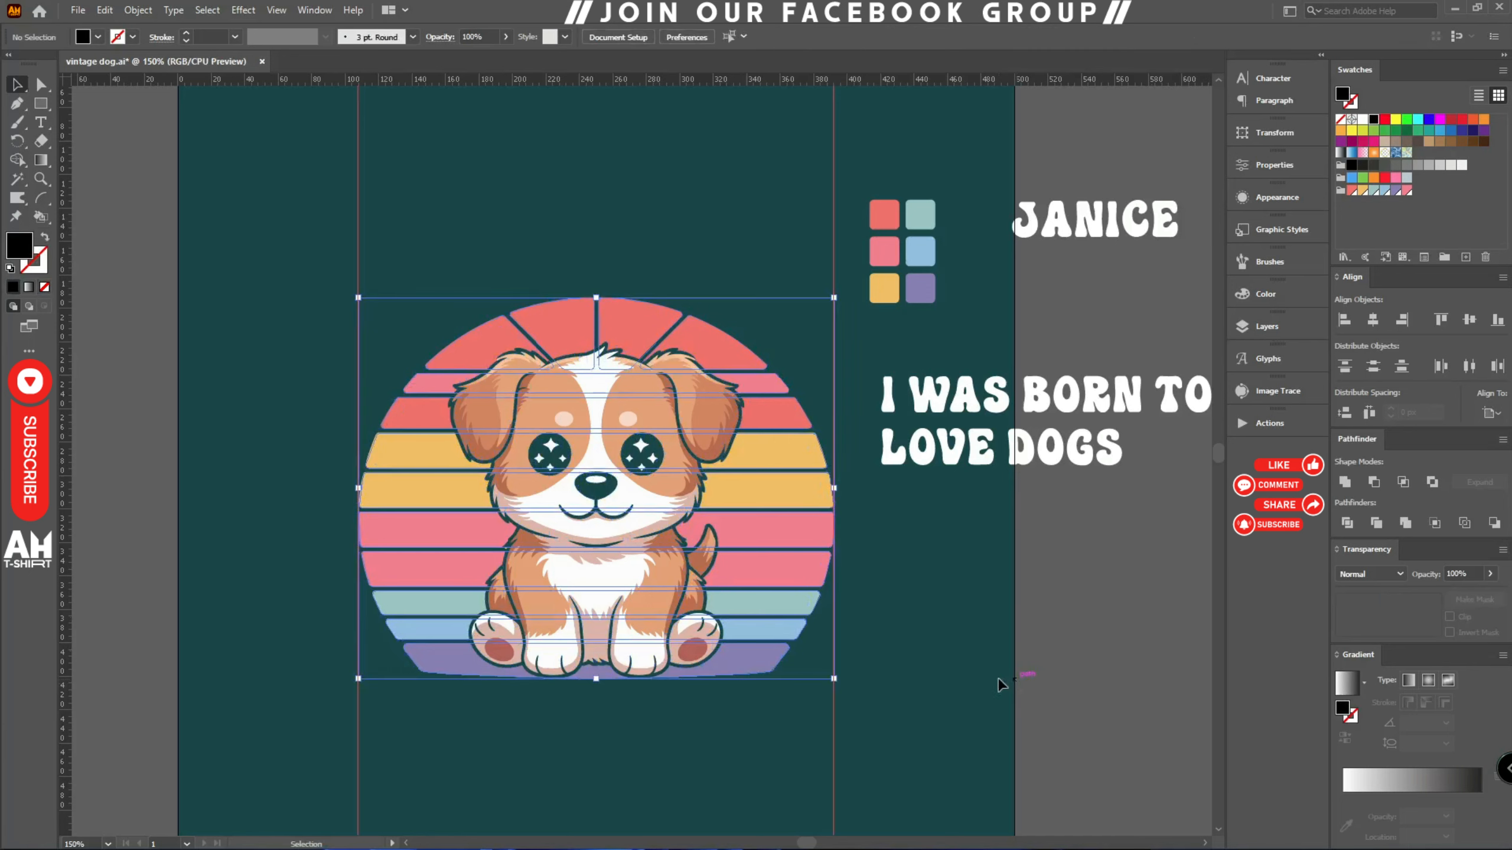
- Review the masked puppy and sun, and save the vintage dog.ai document
scroll(688, 536, "up", 2)
scroll(542, 407, "down", 1)
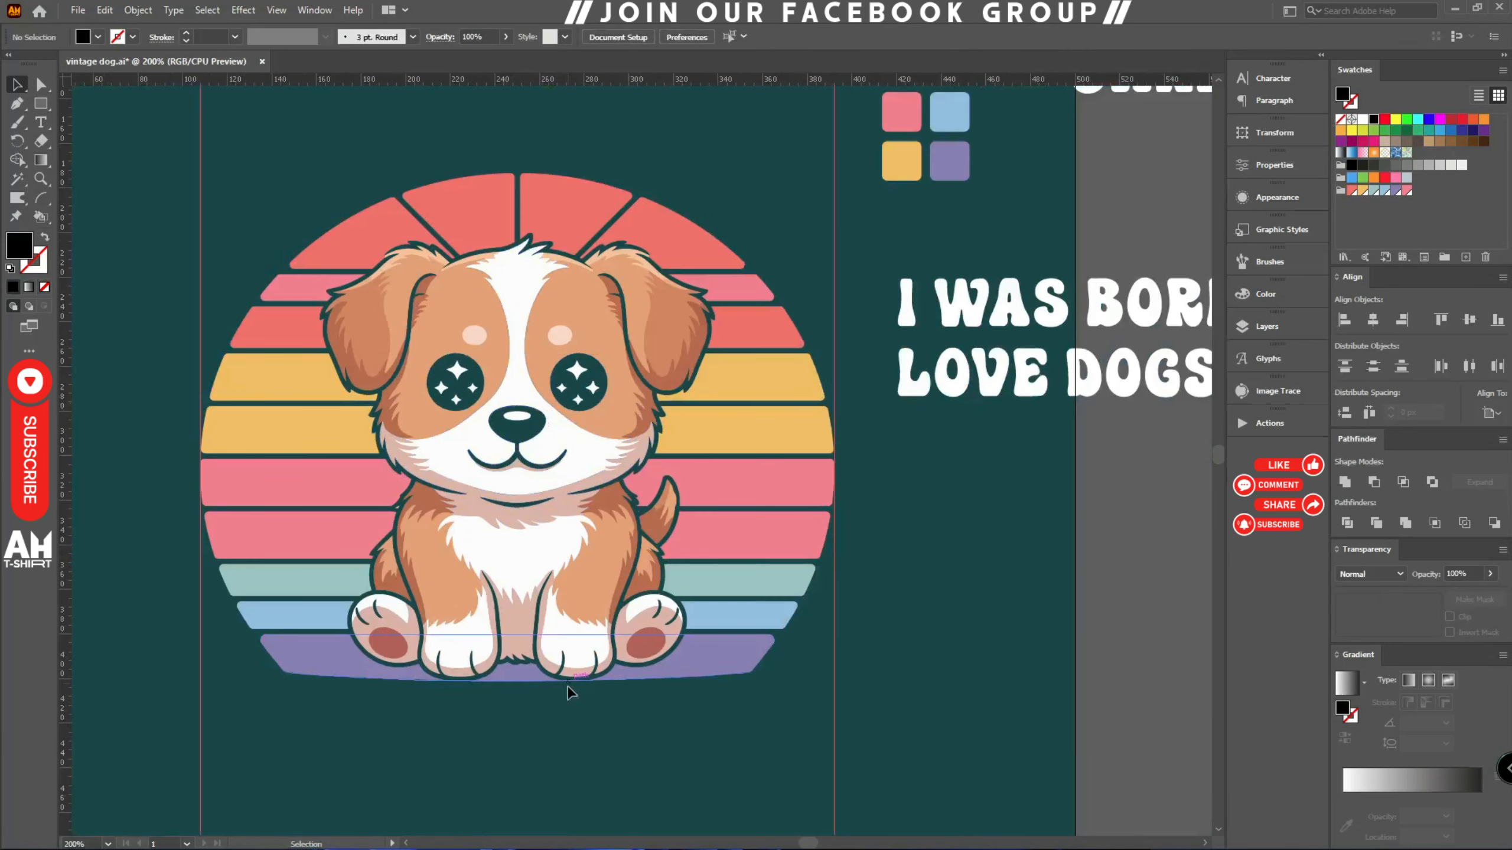
left_click(366, 368)
left_click(961, 697)
left_click_drag(935, 488, 920, 560)
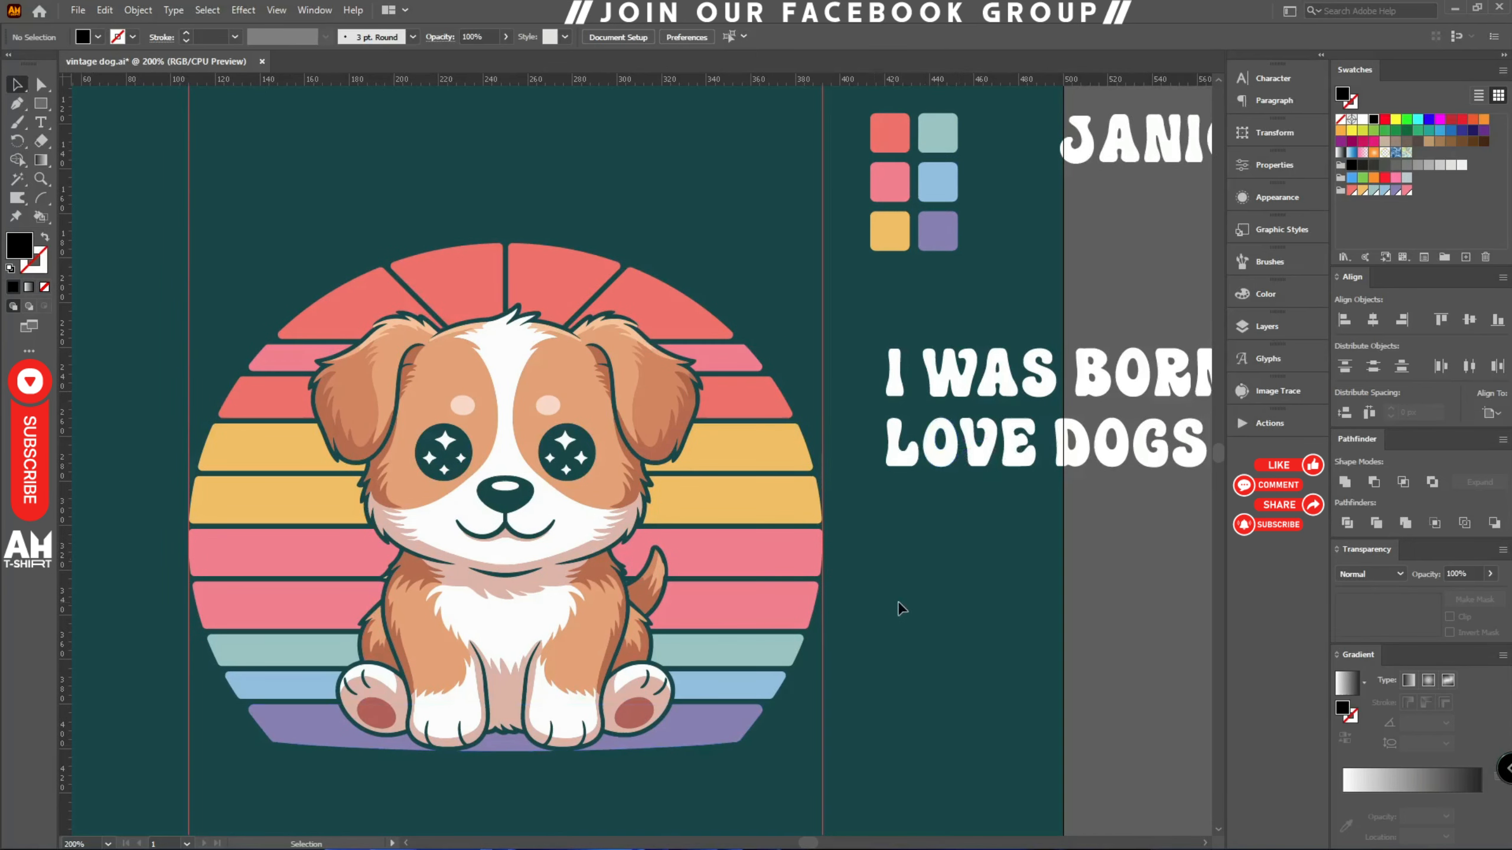
key("a")
key("ctrl+s")
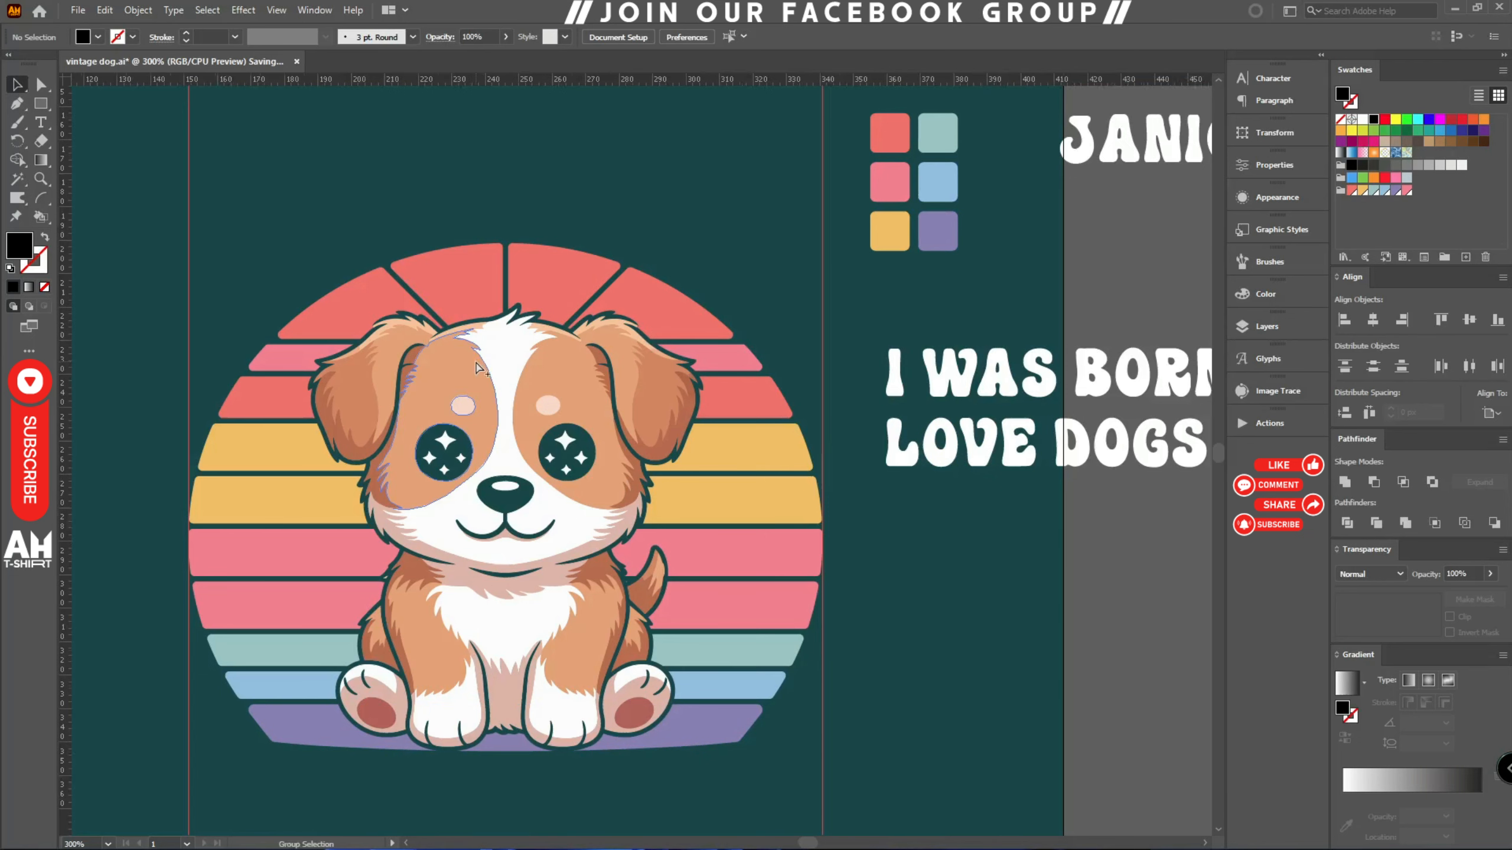
- Examine the knocked-out outlines around the puppy's head, face, body and paws against the striped sun
scroll(502, 363, "up", 2)
scroll(502, 363, "down", 2)
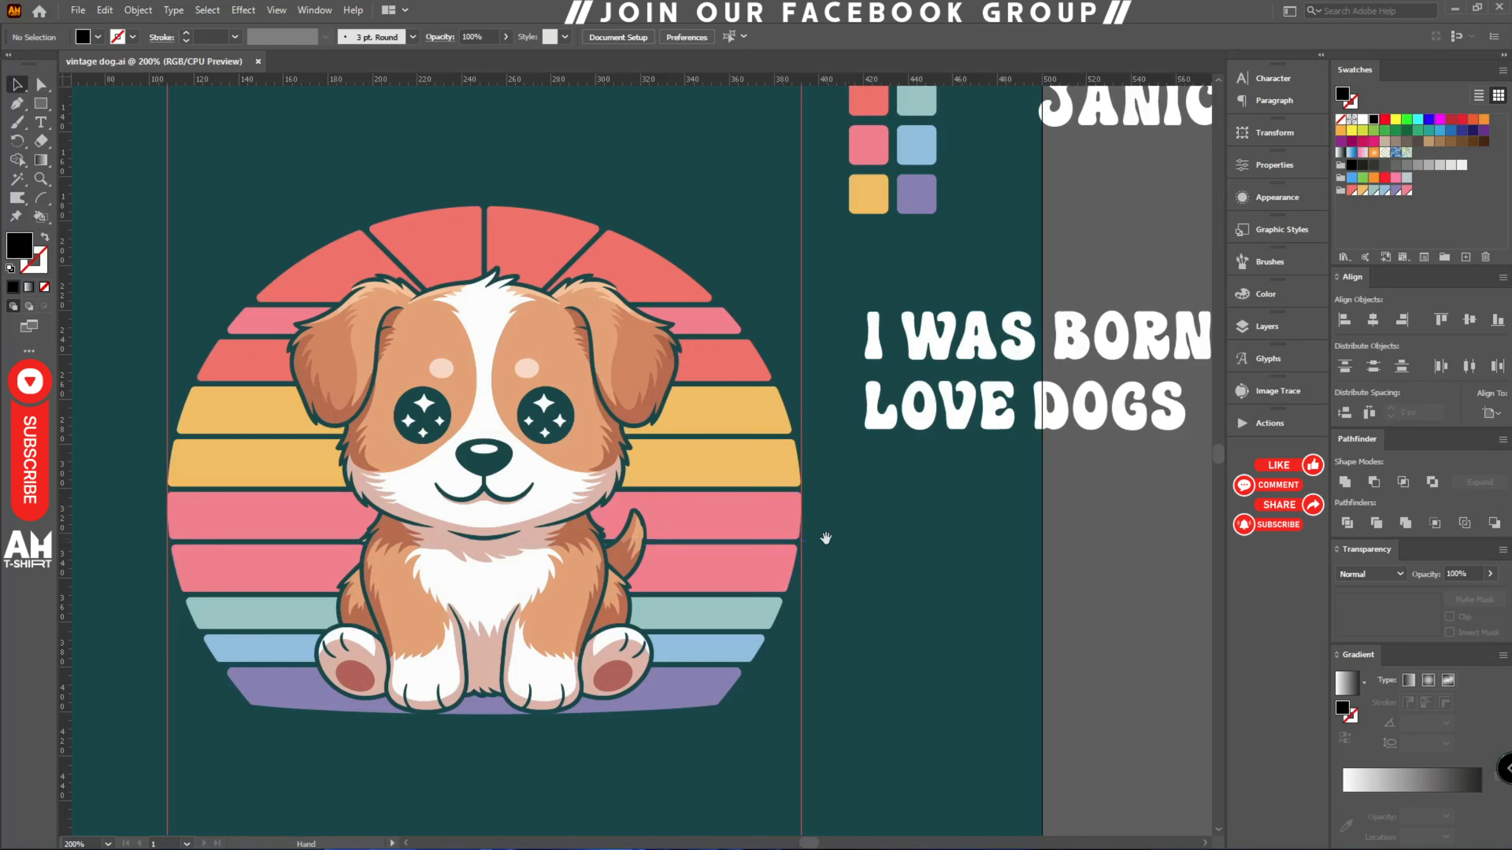
left_click_drag(824, 534, 925, 544)
left_click_drag(834, 314, 897, 669)
left_click(955, 664)
scroll(625, 421, "up", 2)
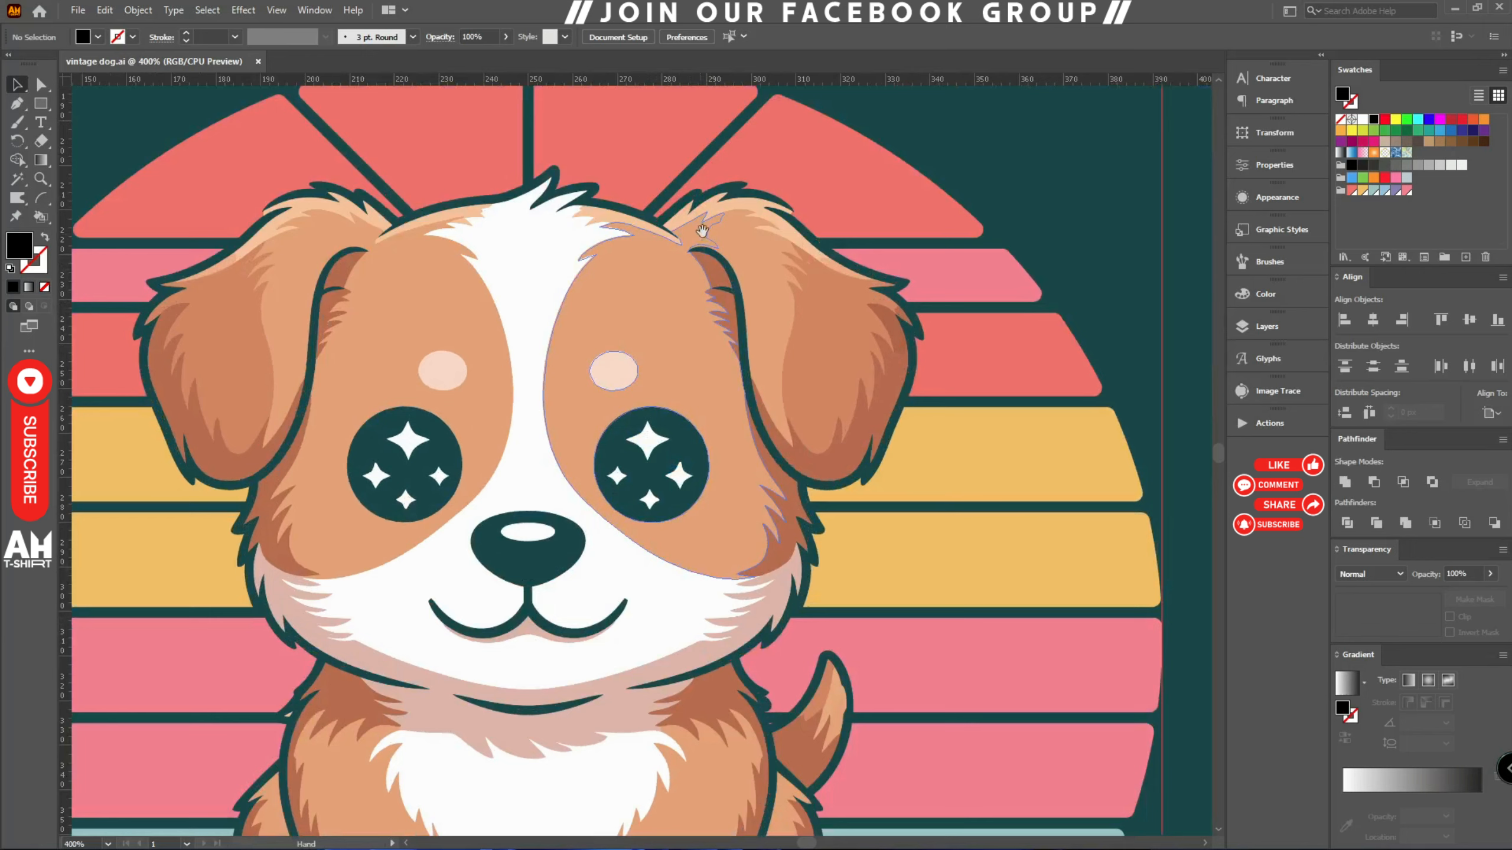
left_click_drag(652, 320, 747, 349)
left_click_drag(804, 256, 793, 254)
left_click_drag(411, 506, 436, 192)
scroll(488, 232, "up", 4)
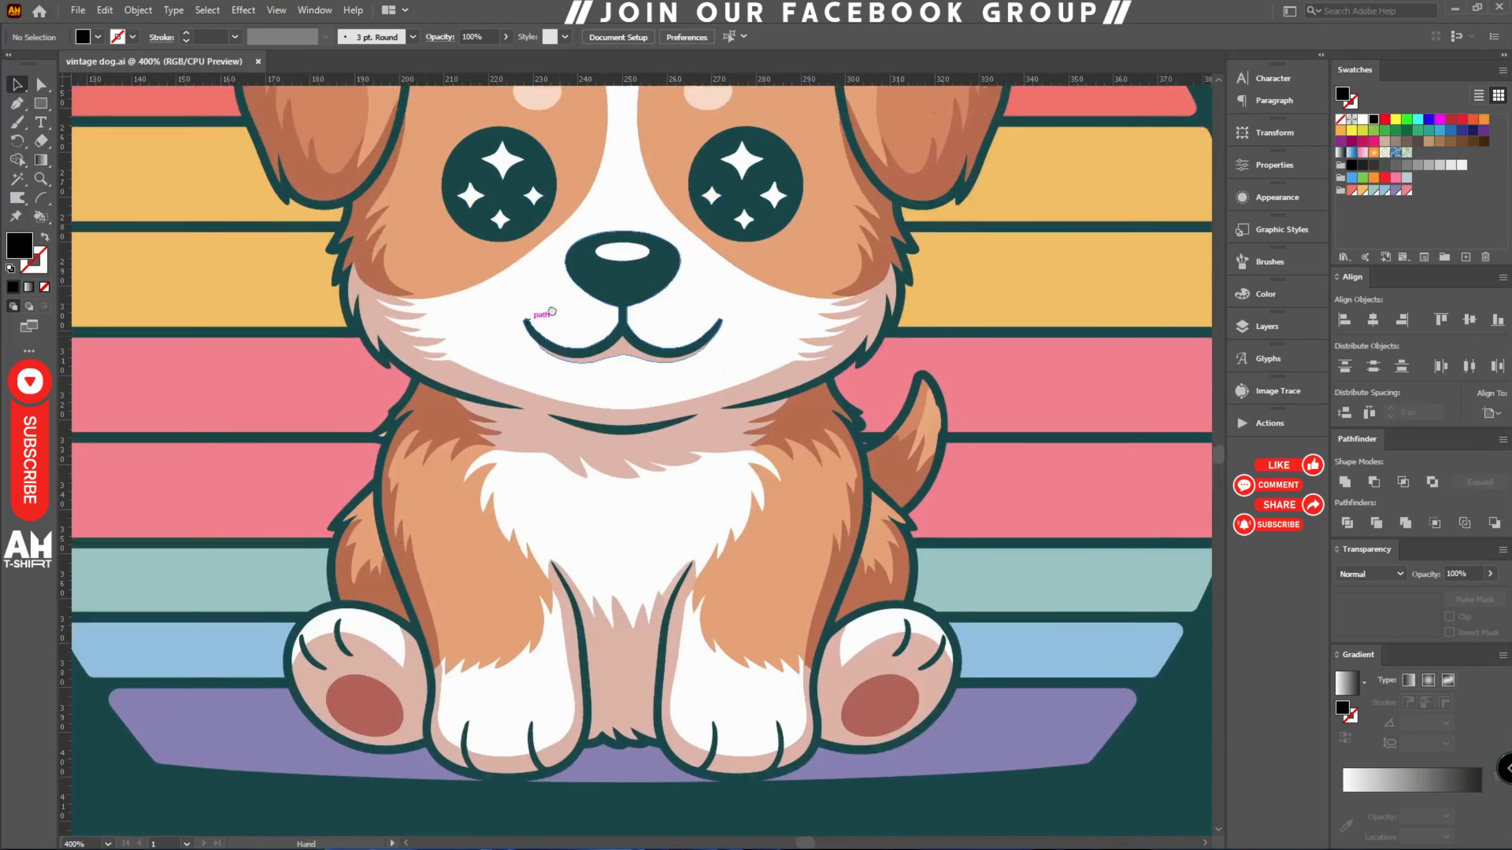
scroll(538, 322, "down", 5)
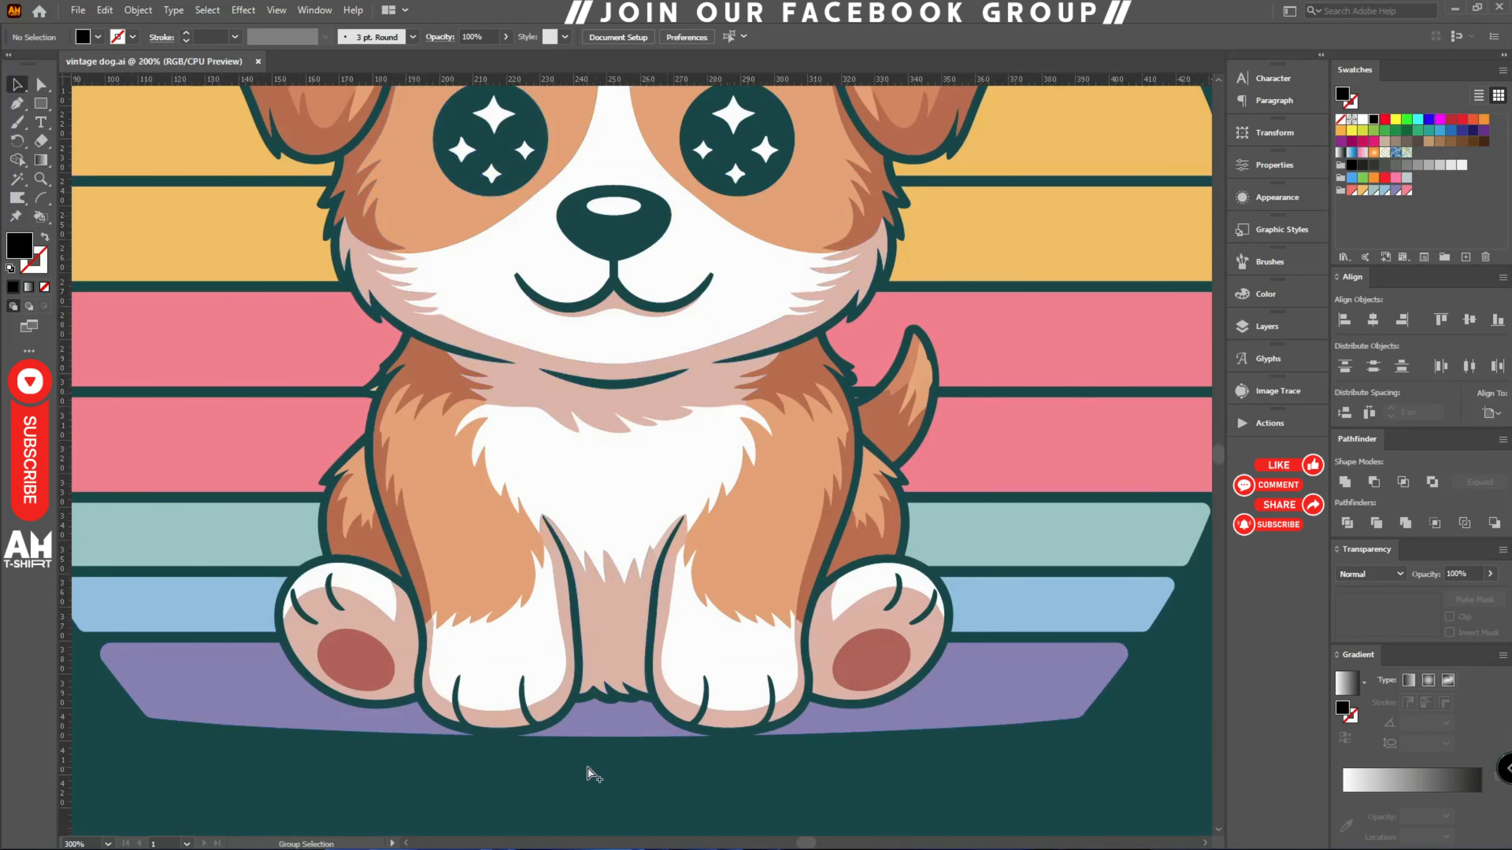
scroll(594, 783, "down", 2)
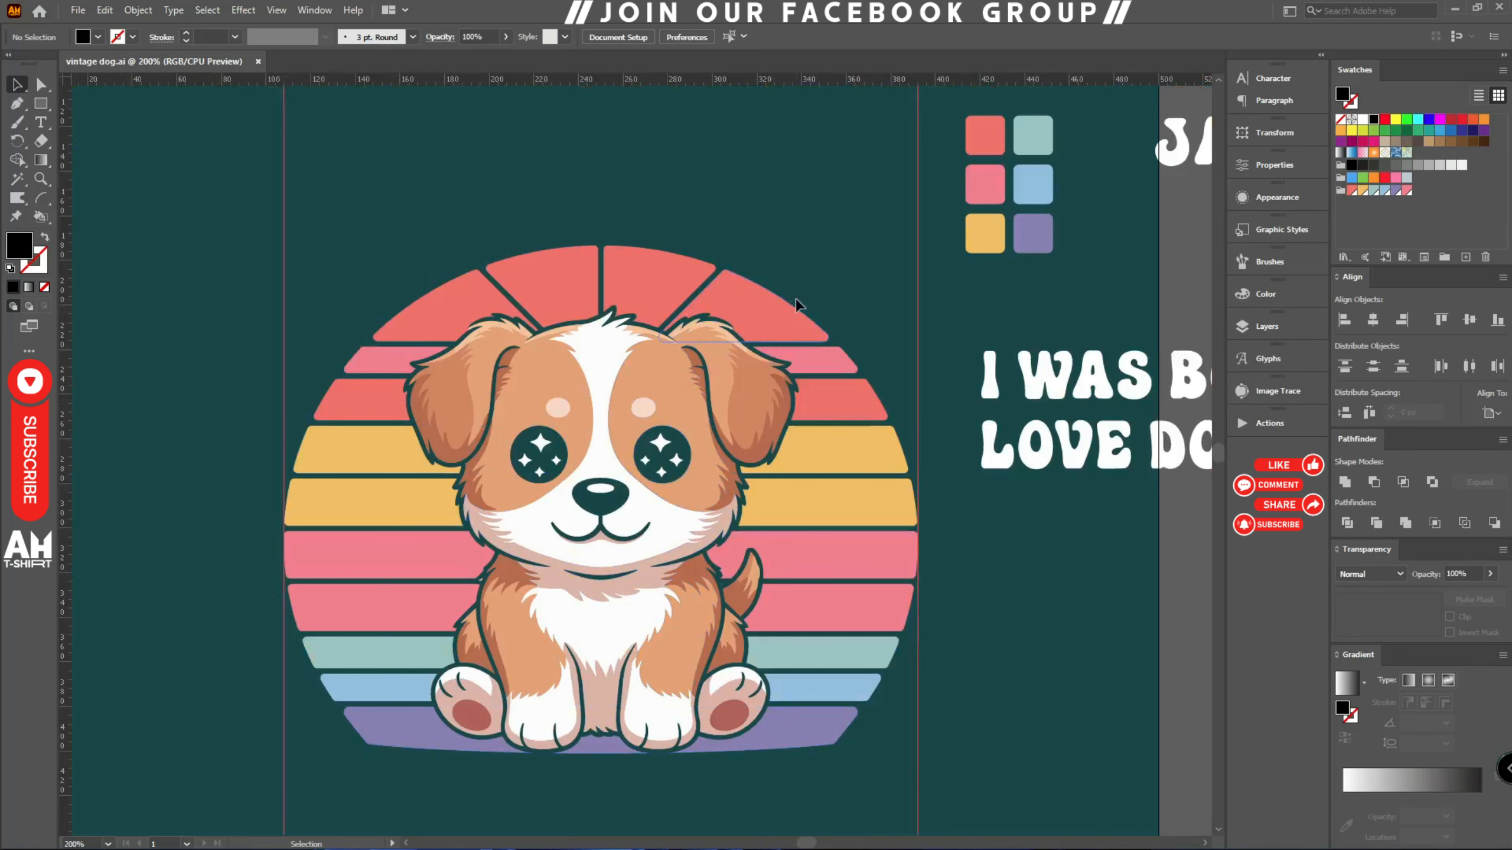
scroll(813, 303, "up", 1)
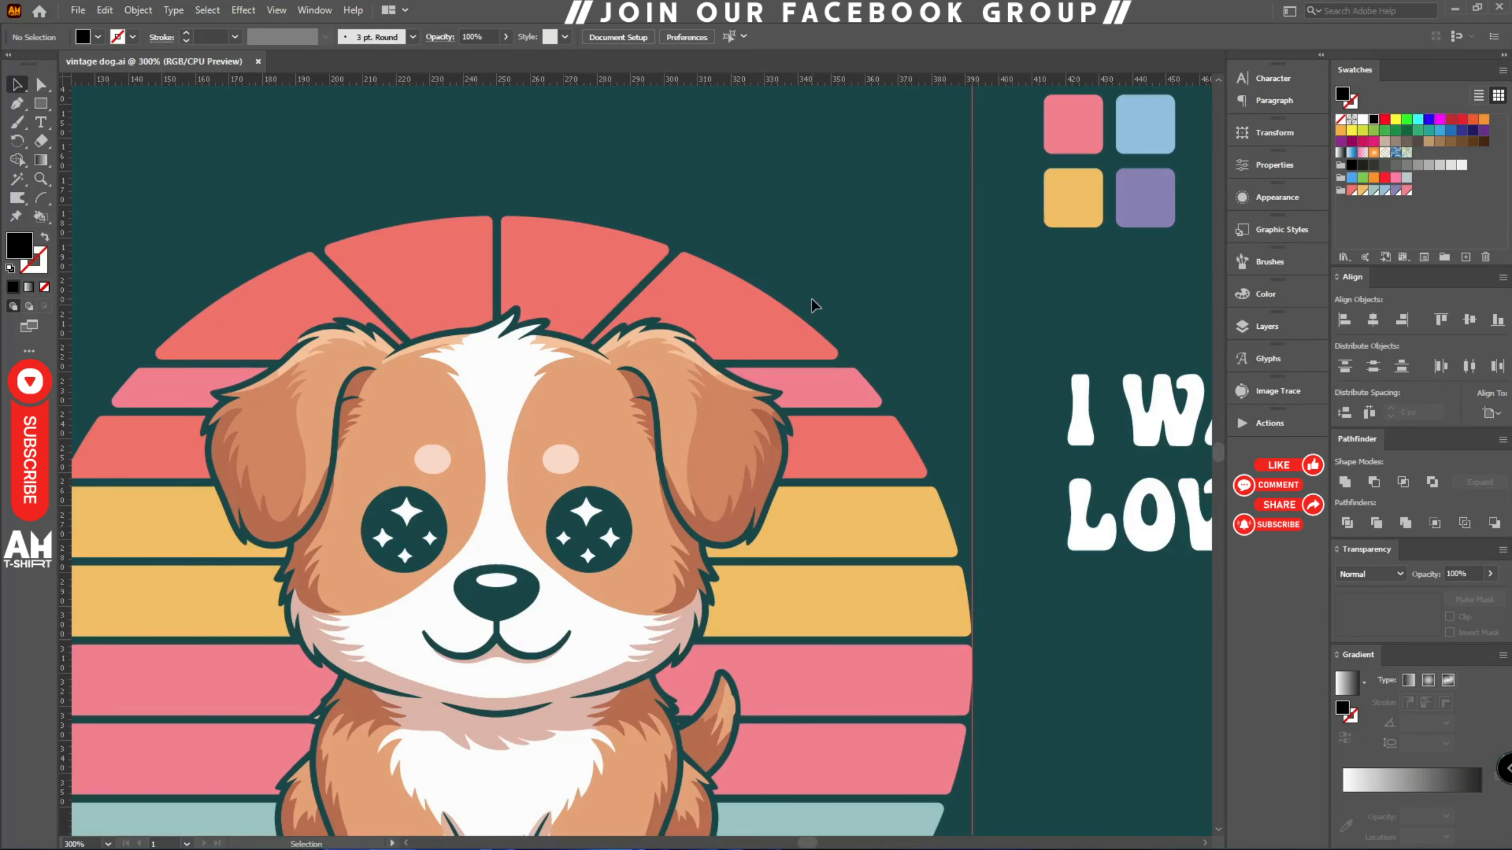
scroll(786, 387, "down", 3)
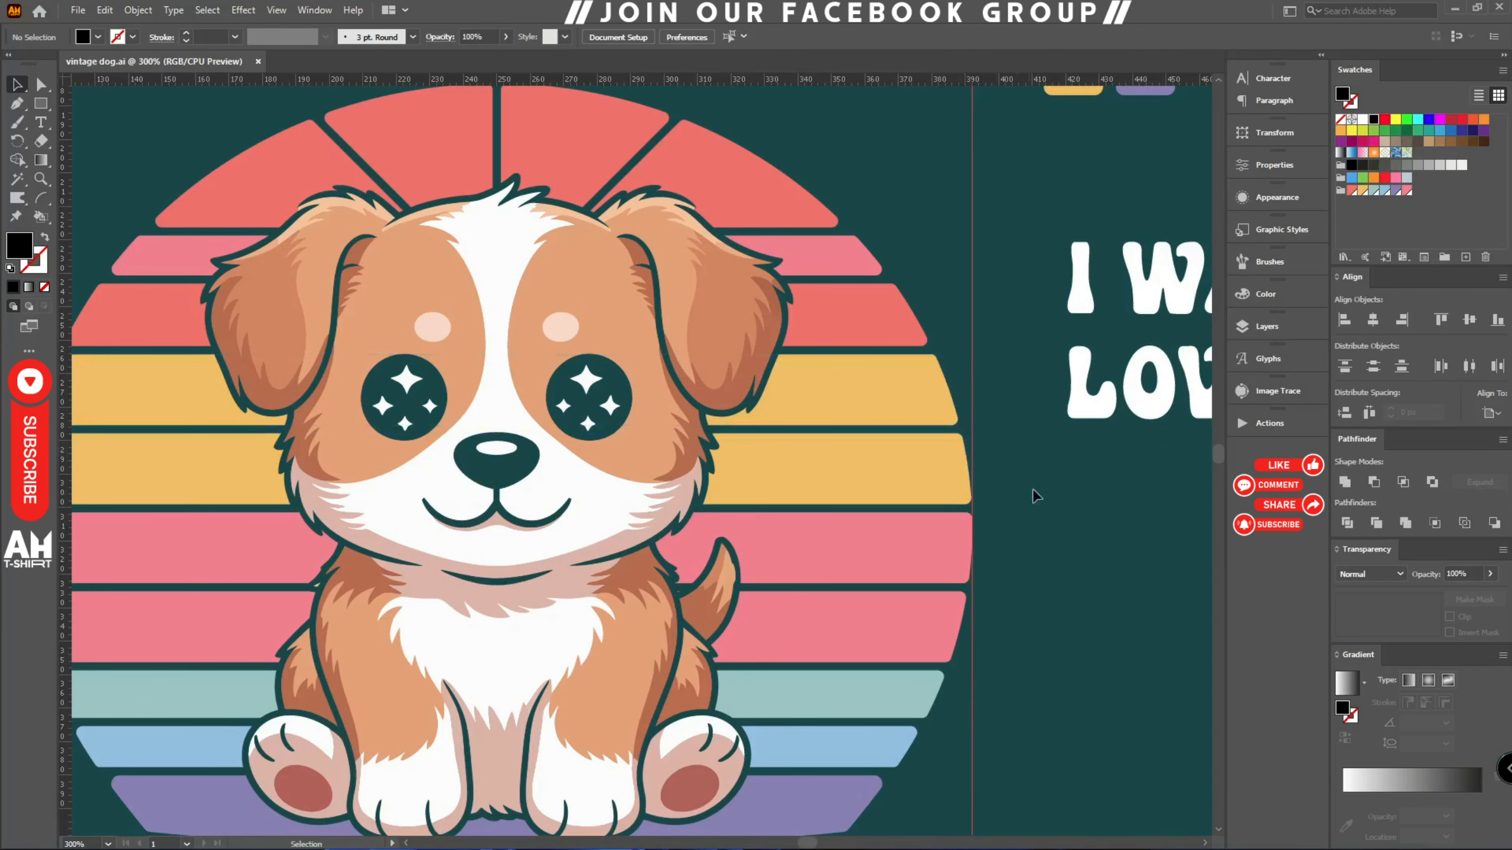
scroll(532, 357, "down", 1)
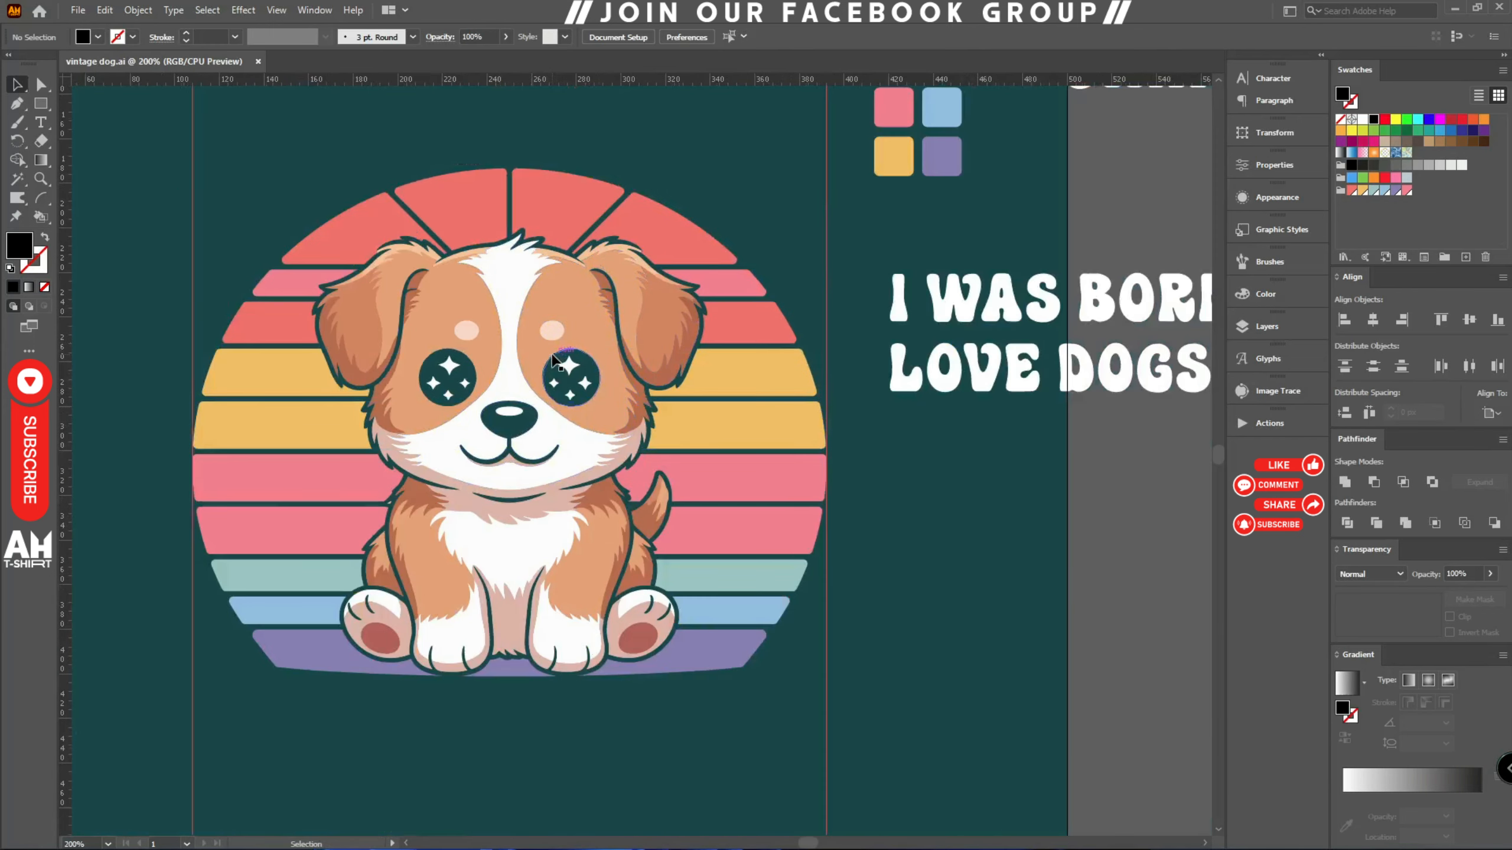
- Place the LOVE DOGS text below the sun, centered horizontally on the artboard, and scale it to the sun's full width, about 284 px
scroll(943, 417, "down", 2)
scroll(943, 417, "right", 2)
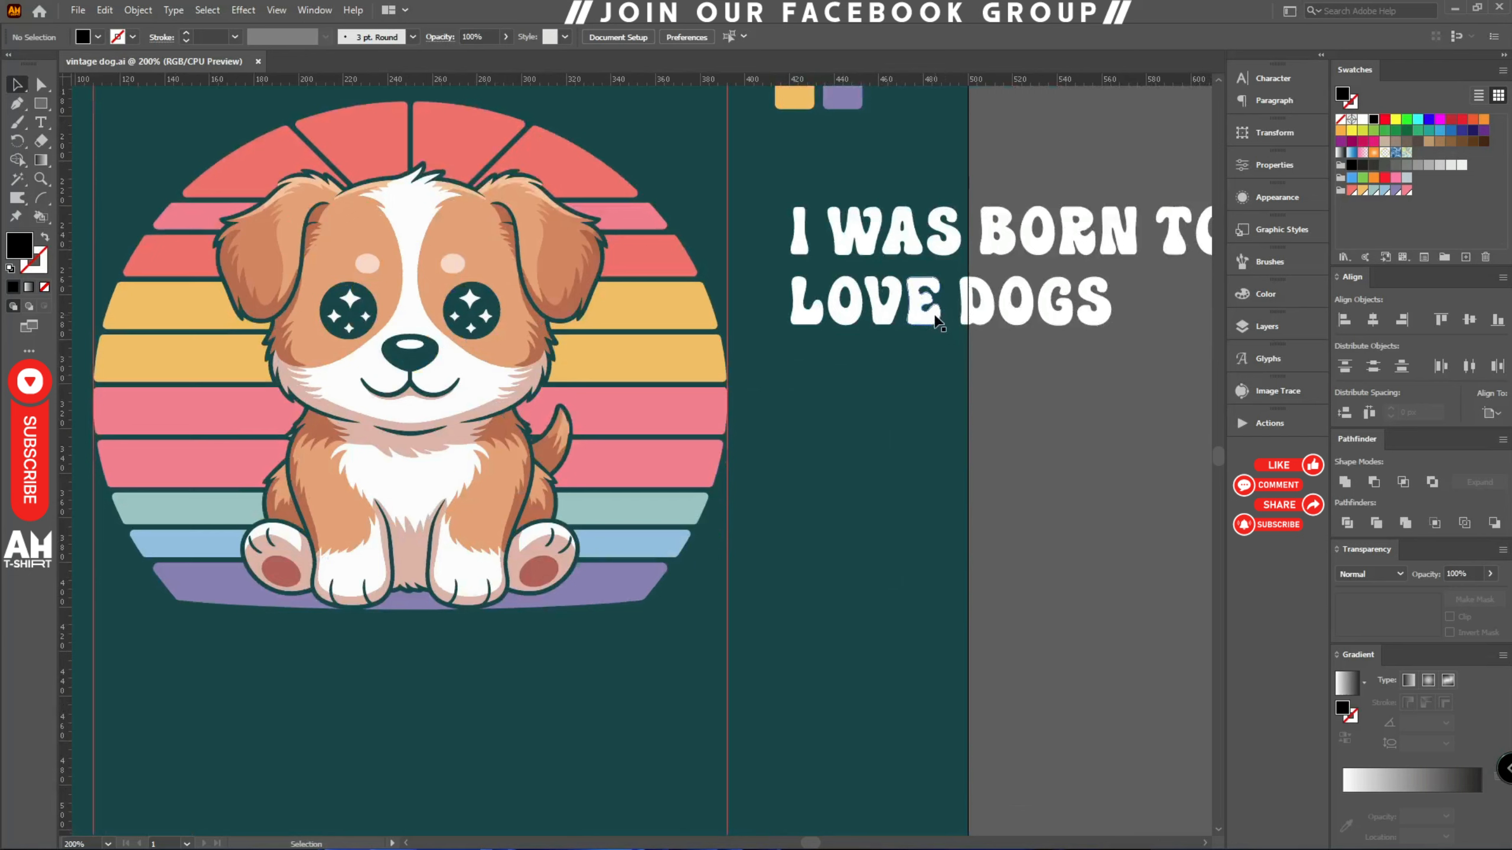
left_click_drag(932, 313, 389, 681)
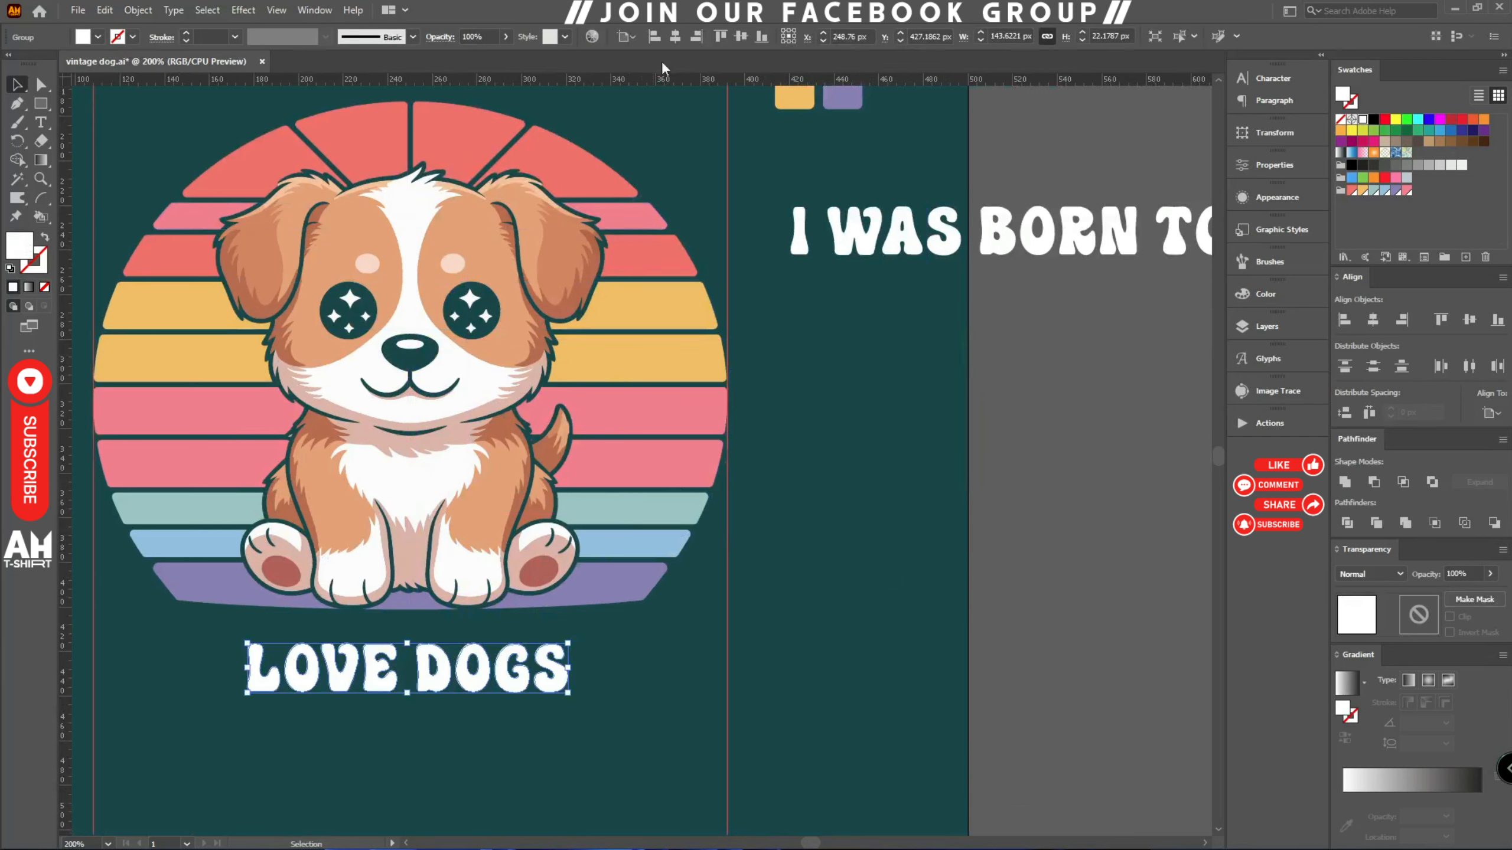
left_click(675, 36)
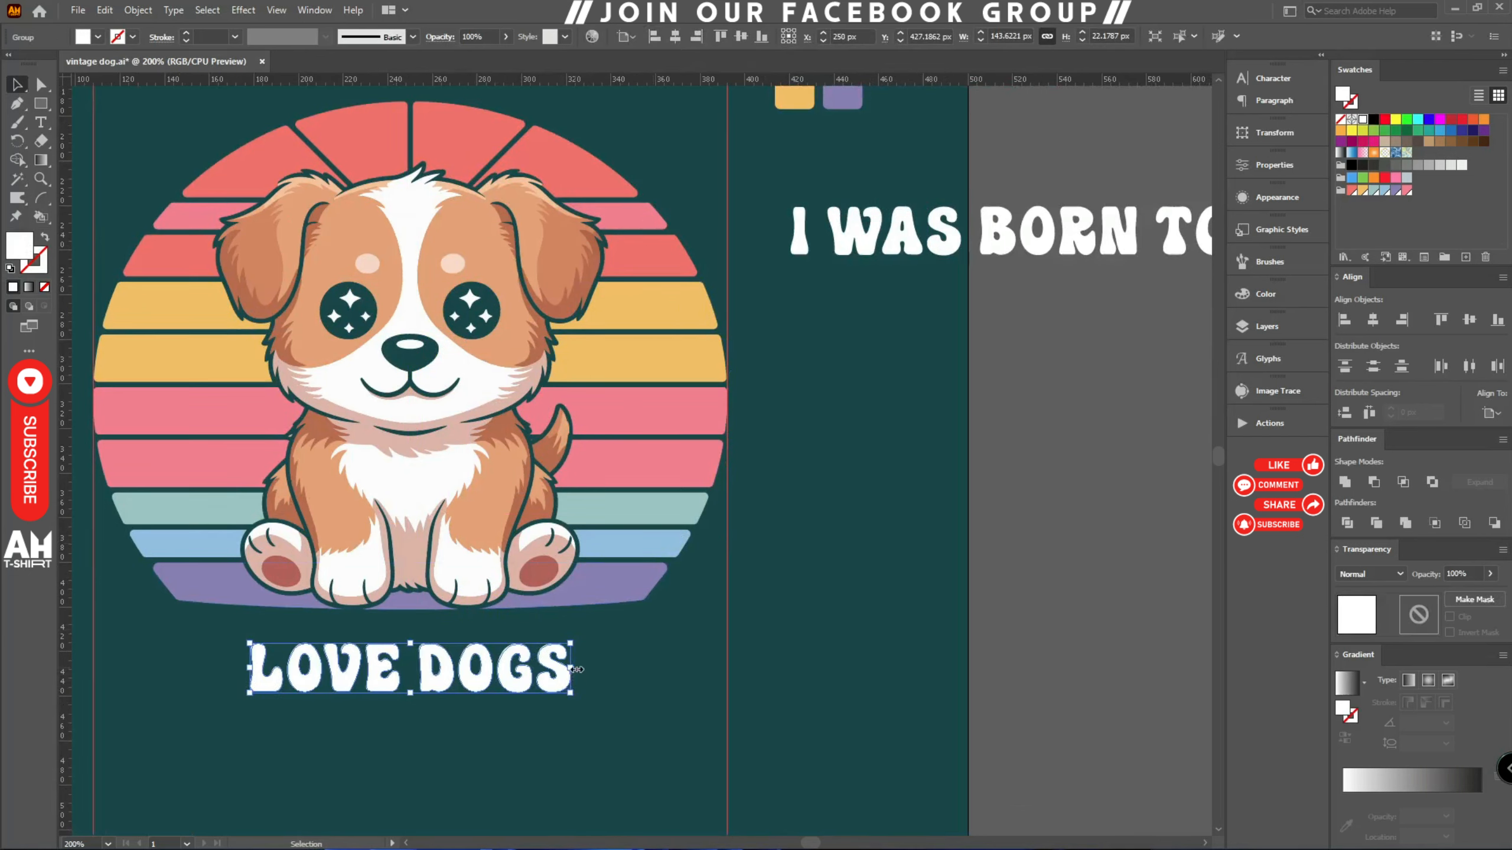
left_click_drag(576, 669, 727, 665)
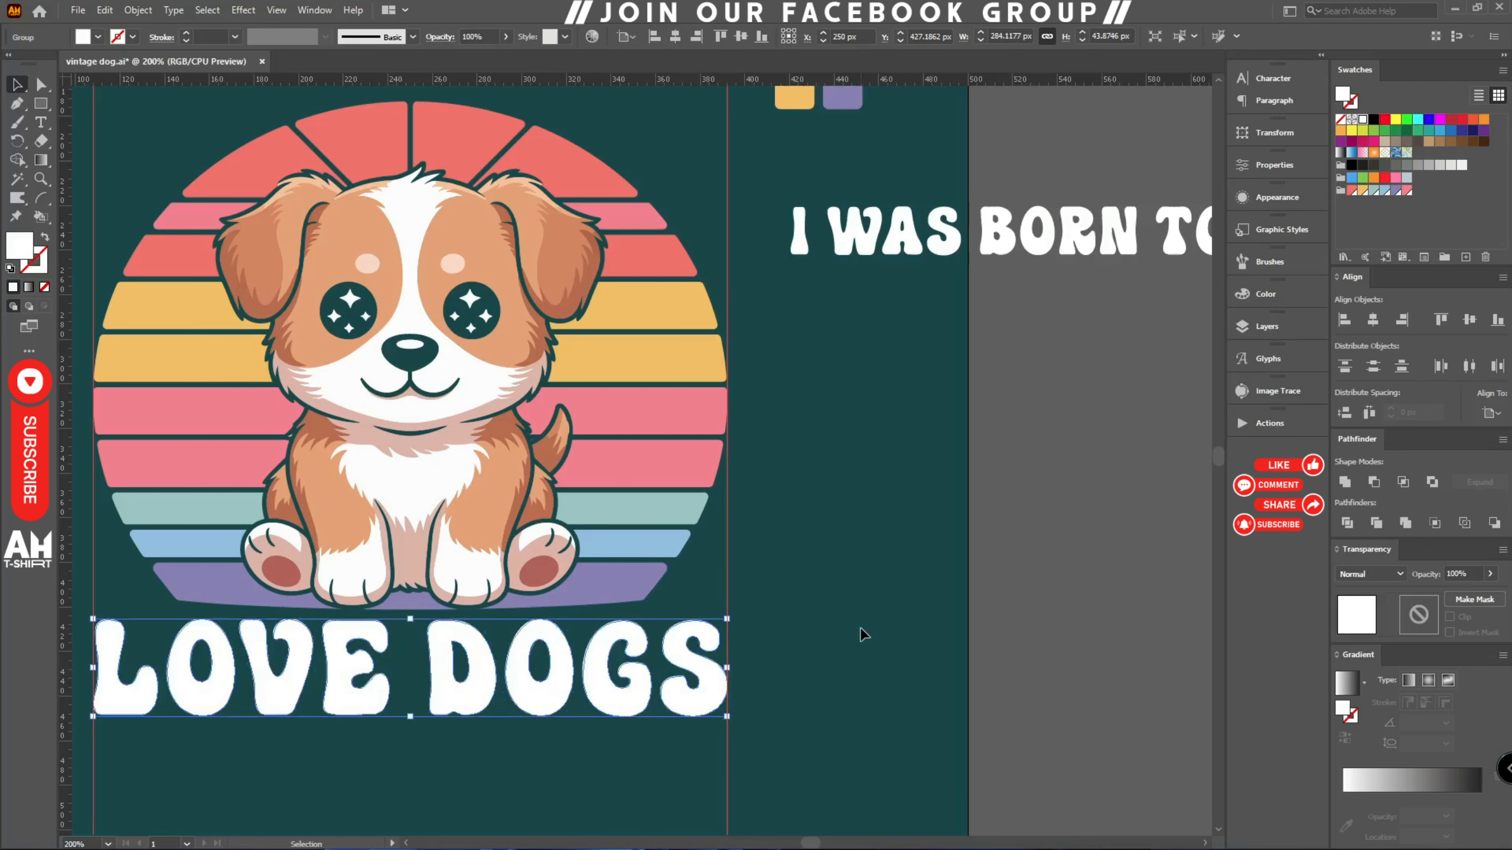
- Warp the LOVE DOGS text with a horizontal Arc Upper effect at -6% bend
key("a")
key("ctrl+alt+shift+w")
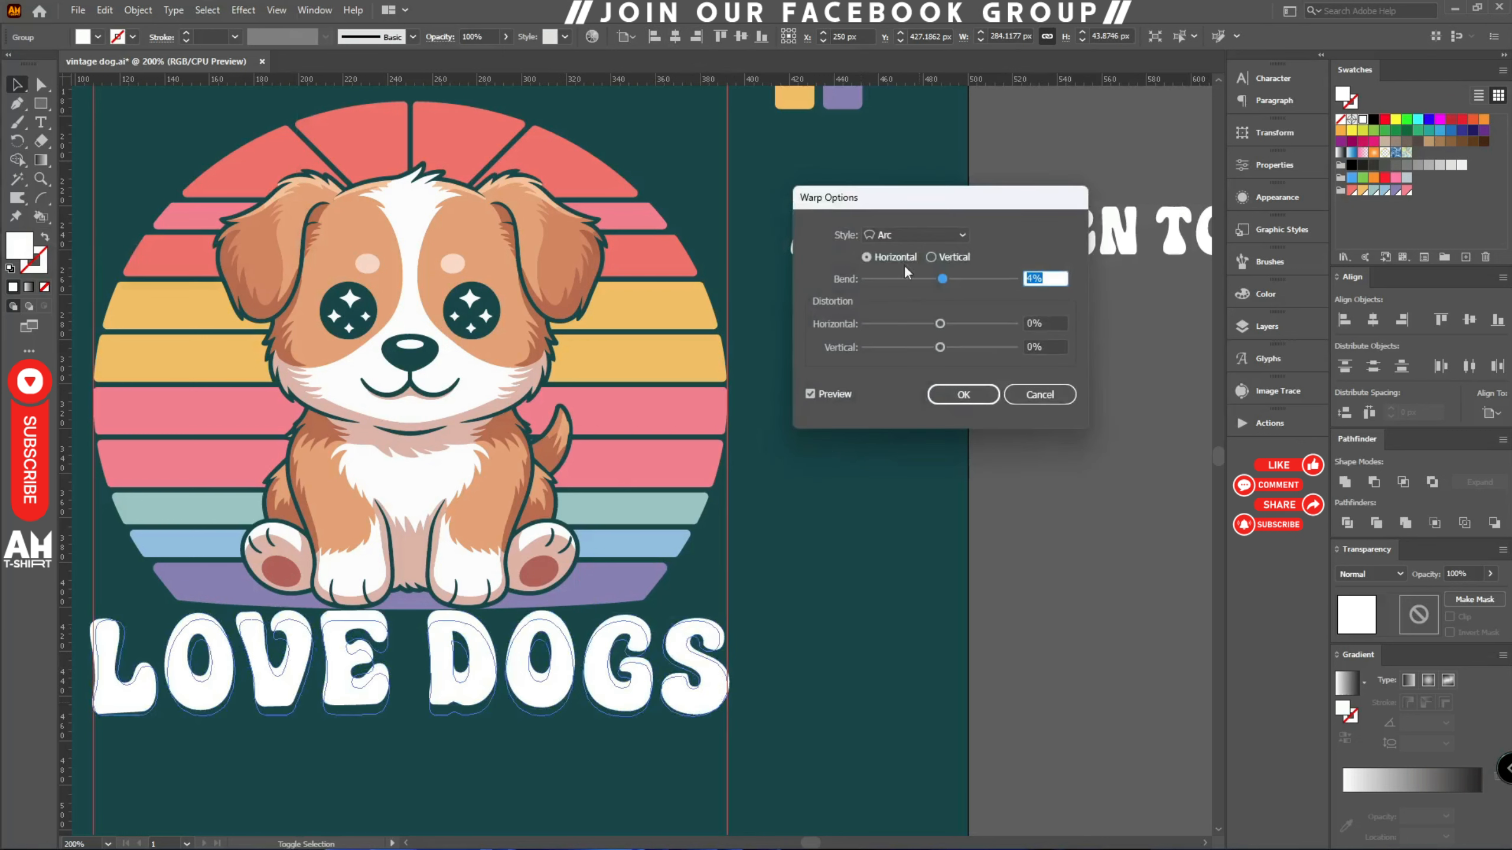
left_click(900, 237)
left_click(899, 285)
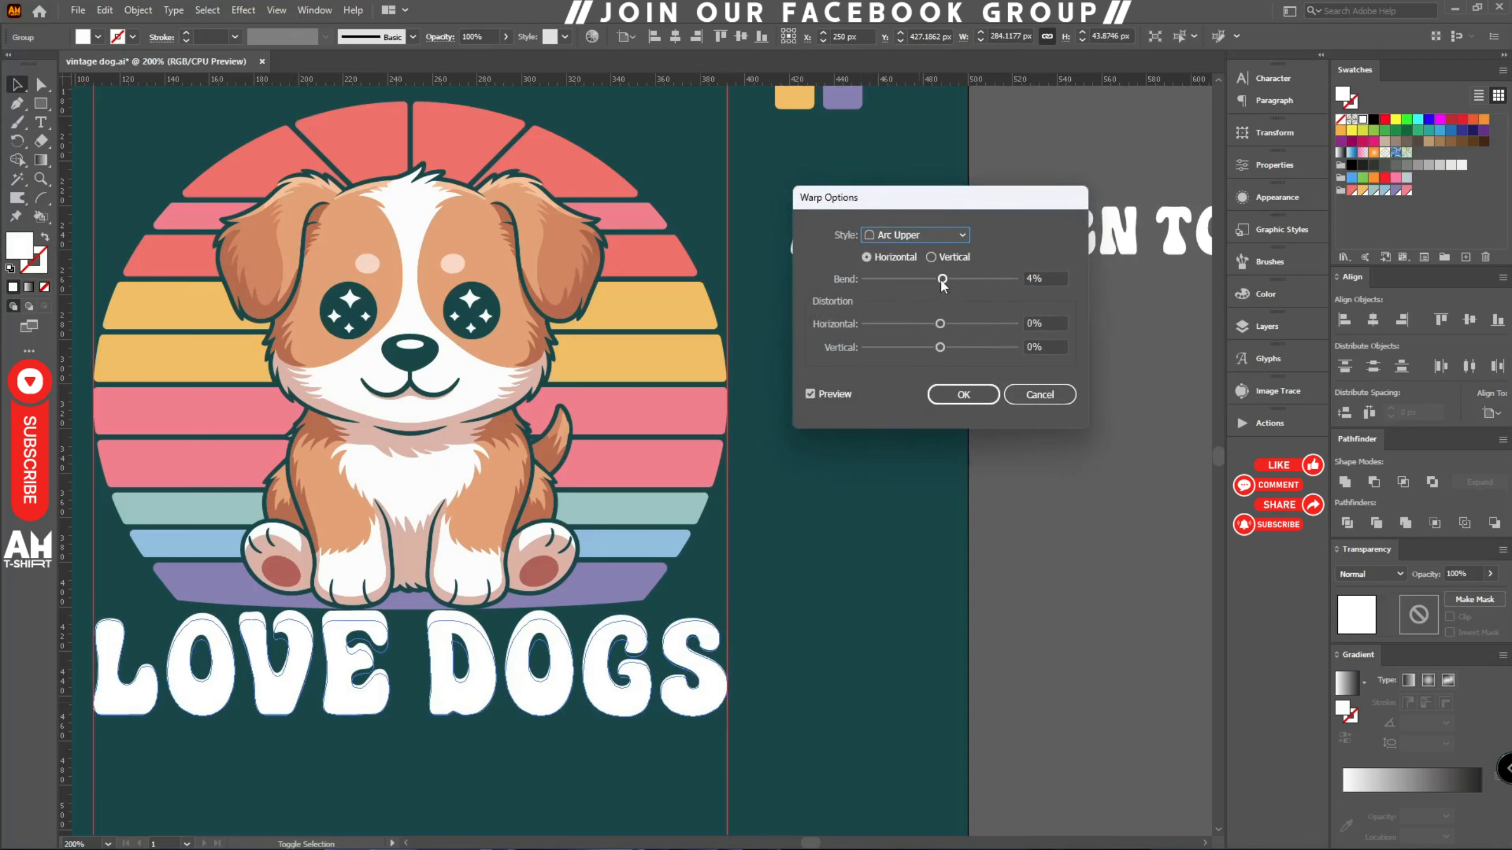
left_click_drag(942, 284, 935, 286)
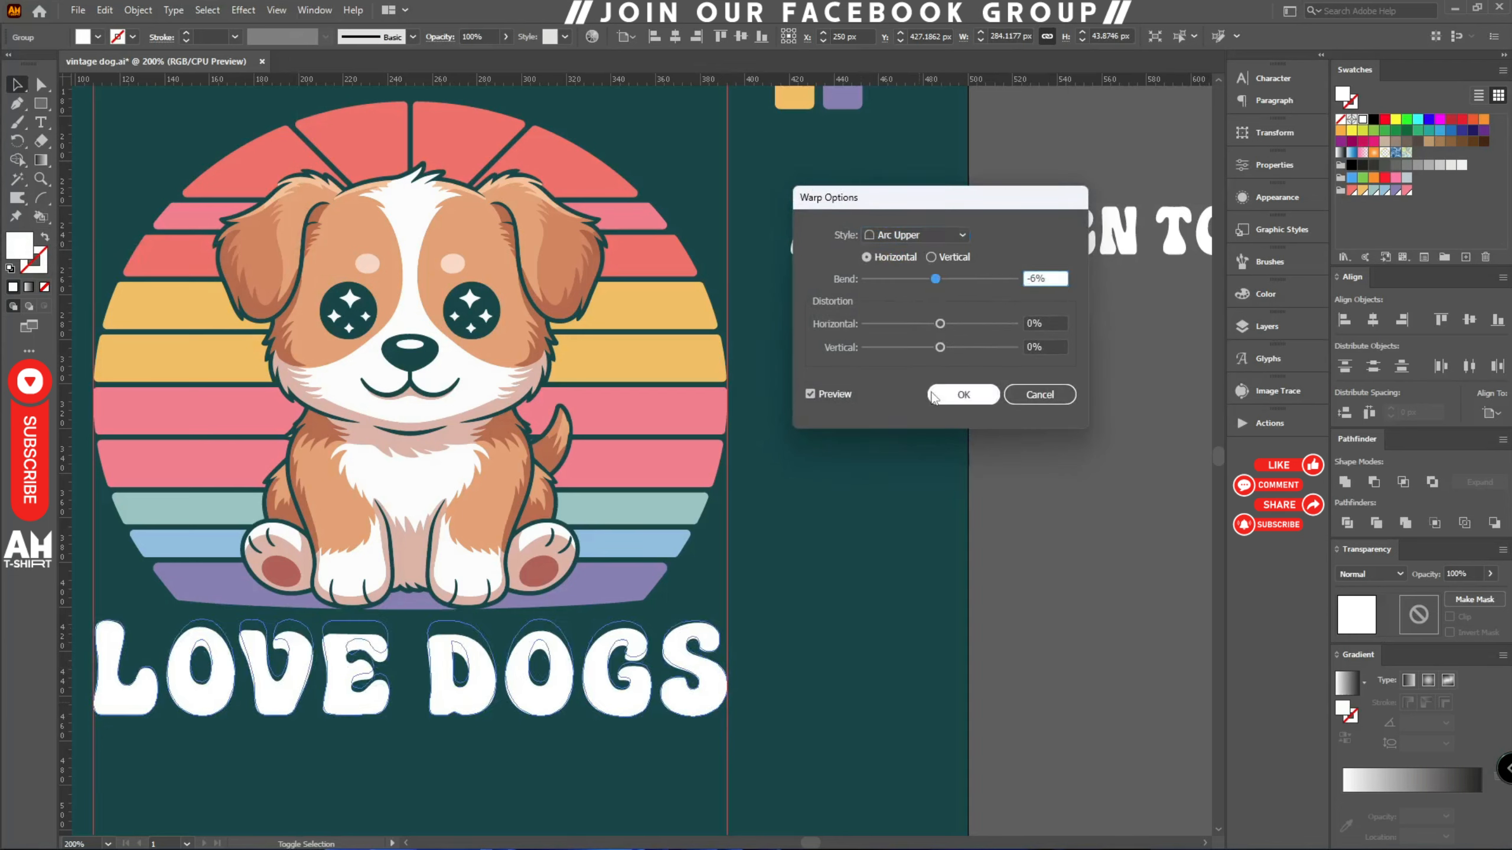
left_click(988, 395)
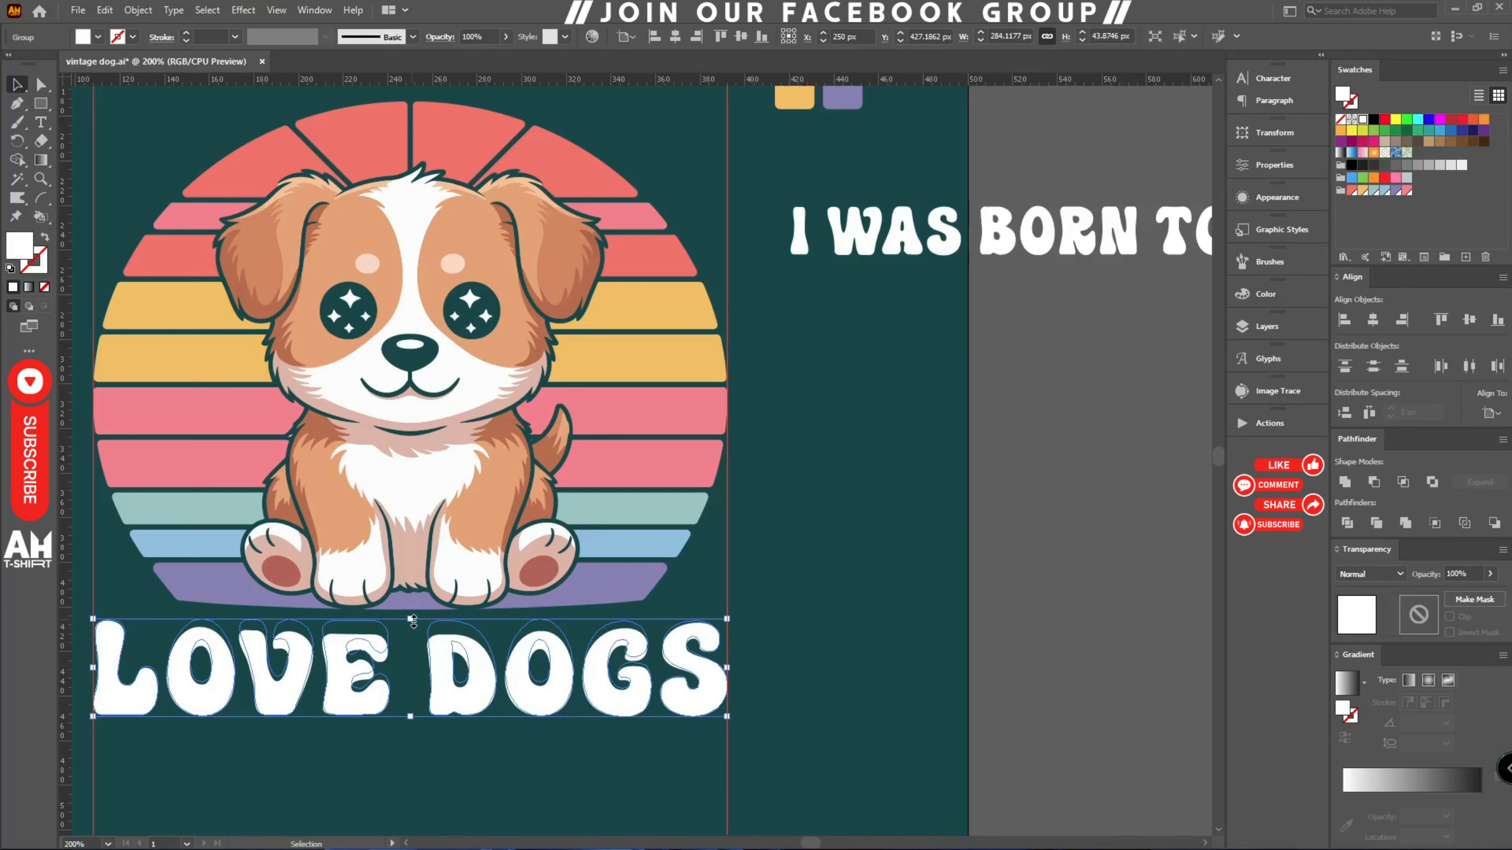
- Stretch the LOVE DOGS text upward to about 49 px high and nudge it closer to the sun
left_click_drag(413, 619, 413, 607)
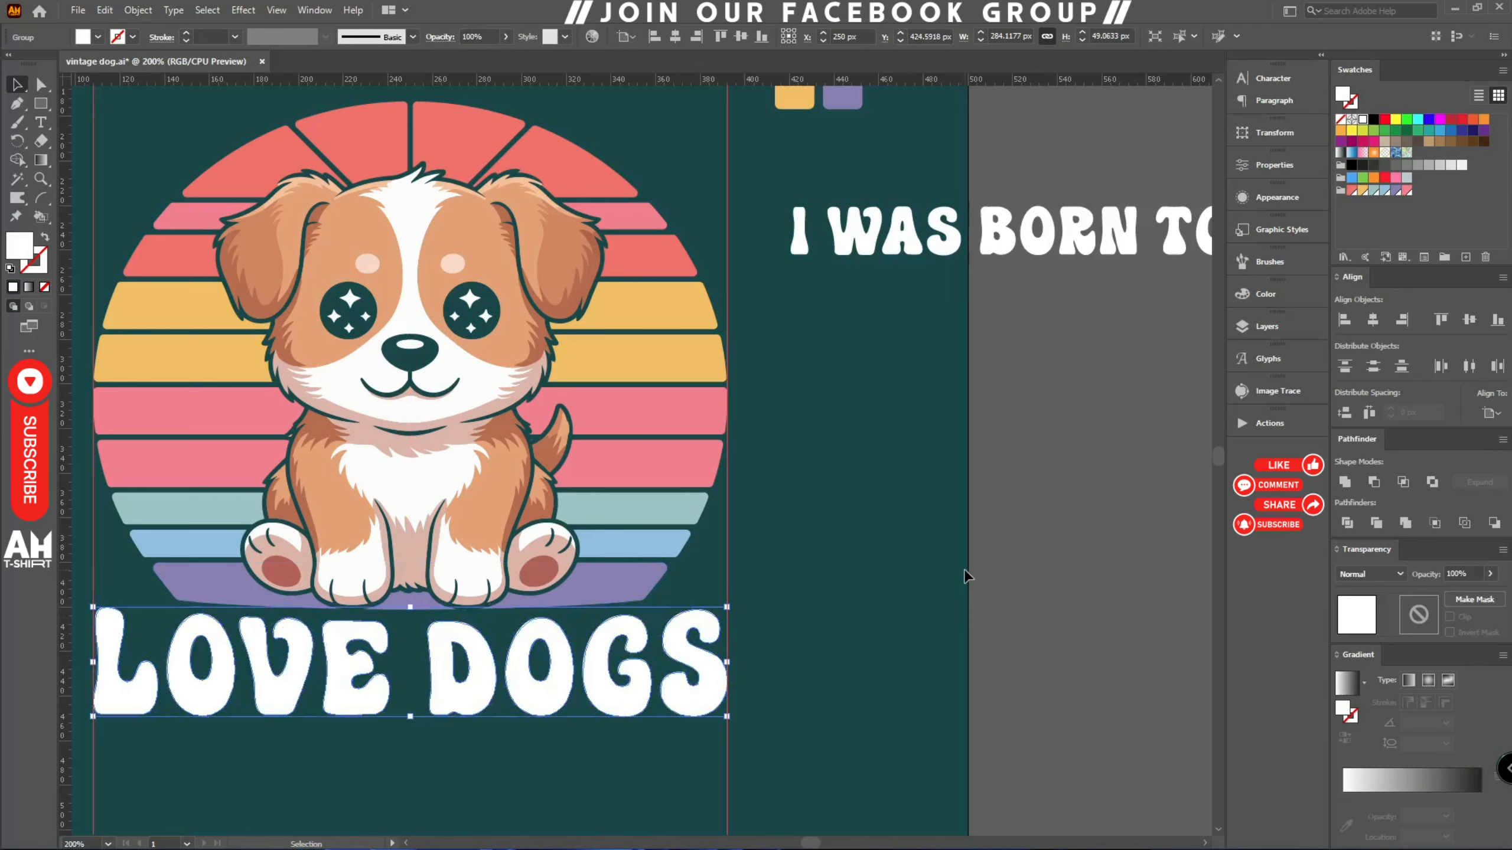
key("Up")
left_click(966, 563)
- Place the I WAS BORN TO text above the sun, centered, and scale it to about 284 px wide
scroll(861, 564, "down", 1)
left_click_drag(898, 312, 448, 186)
scroll(701, 93, "up", 2)
left_click_drag(673, 277, 817, 276)
- Warp the I WAS BORN TO text with a horizontal Arc effect at 13% bend and expand its appearance
key("ctrl+alt+shift+w")
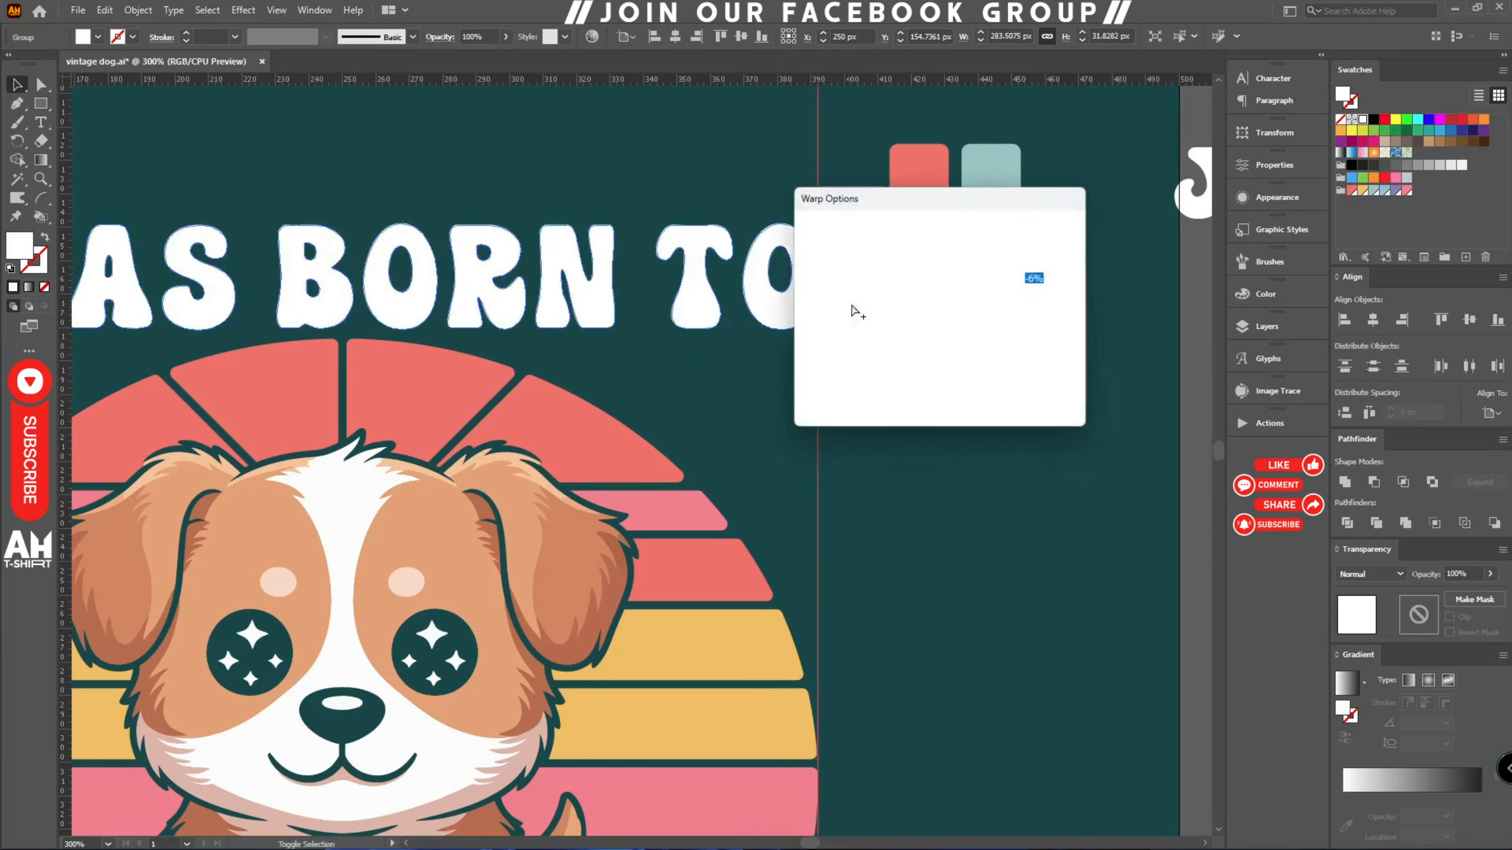
left_click(912, 234)
left_click(1011, 241)
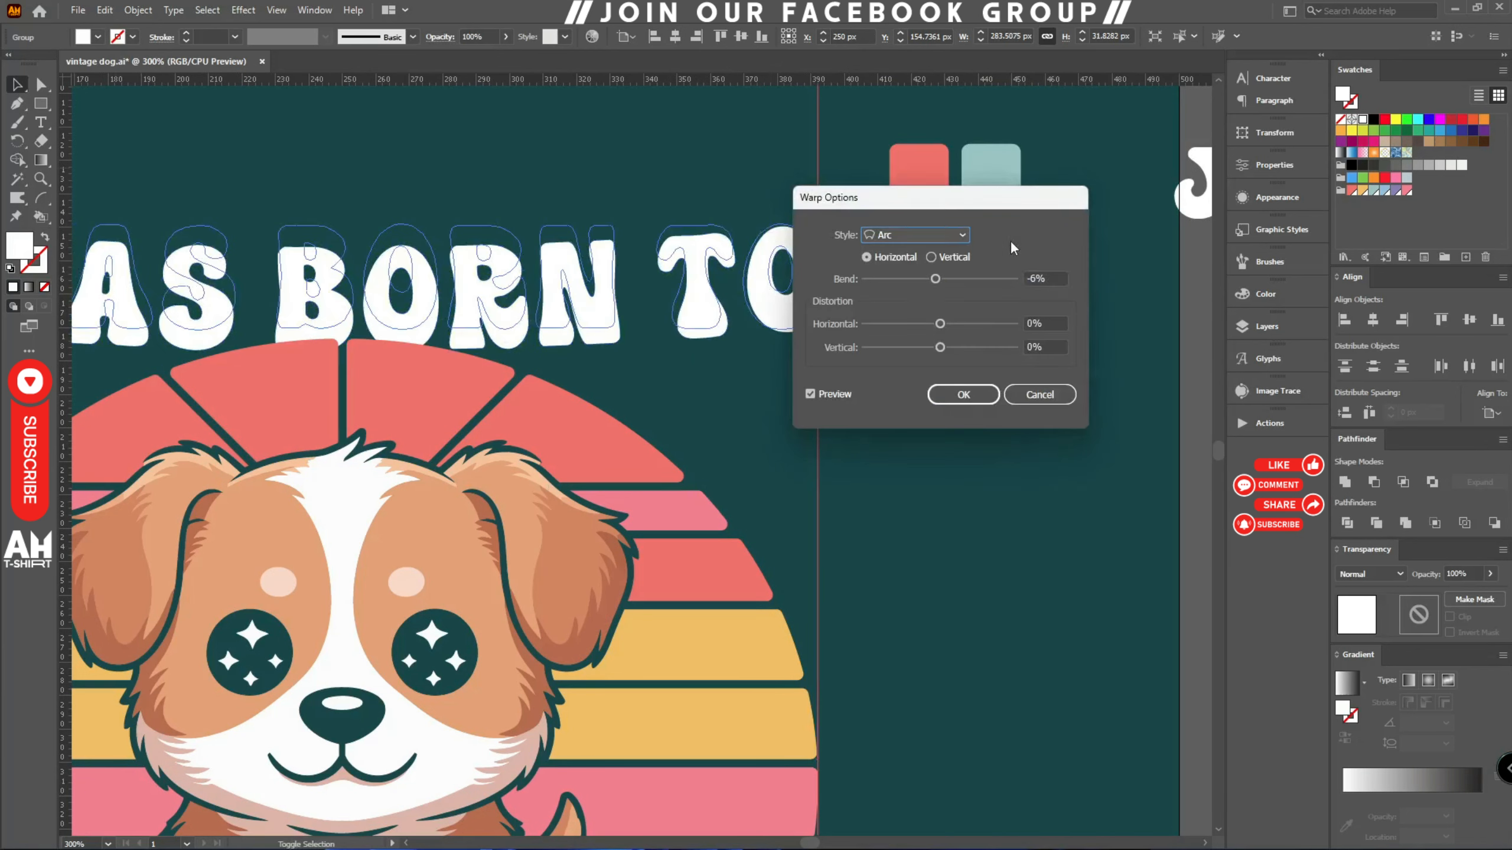
left_click(946, 278)
scroll(1043, 278, "up", 6)
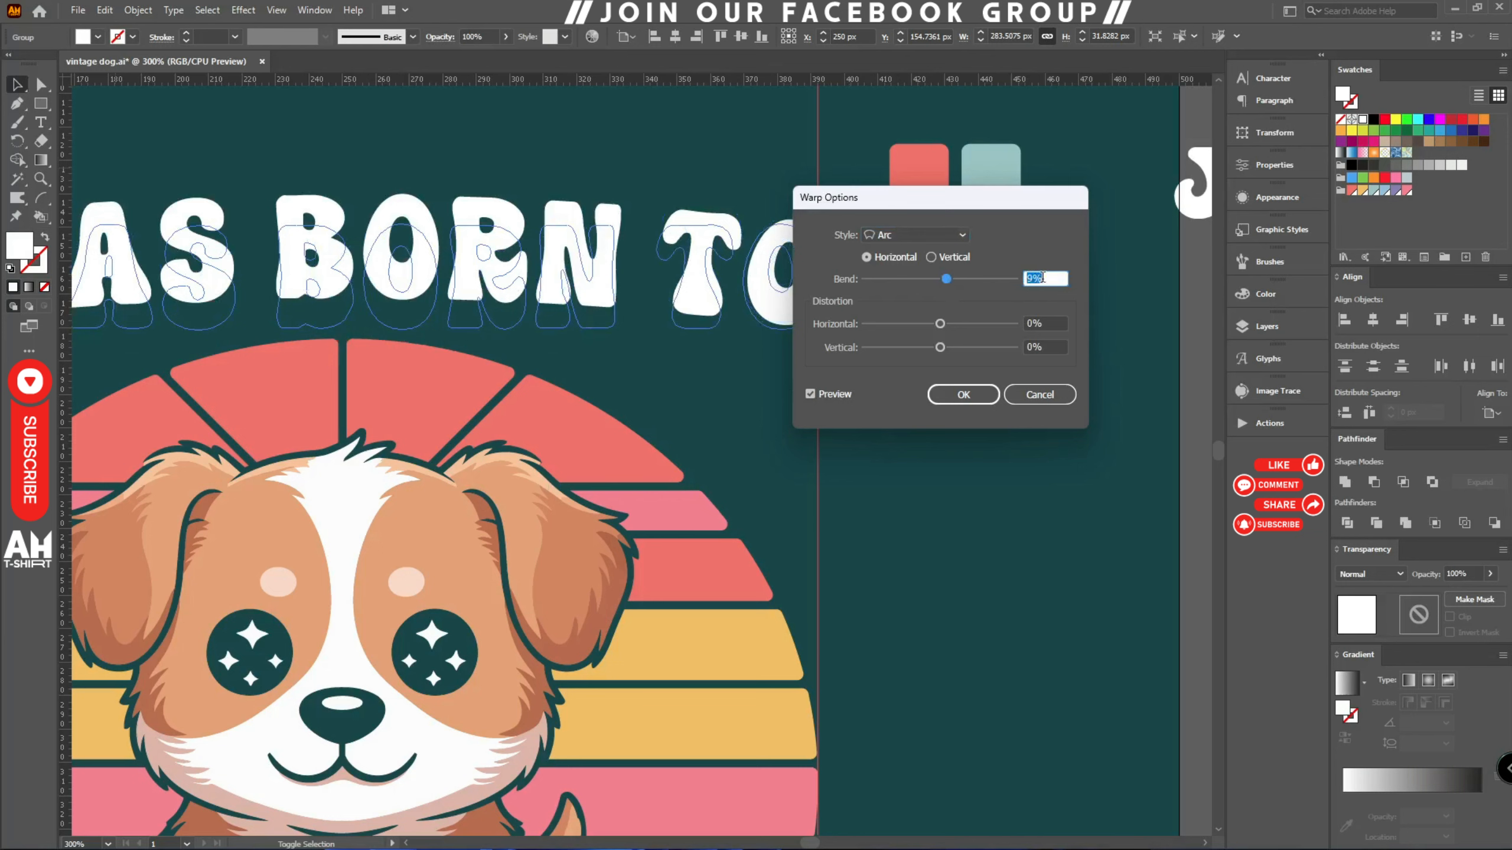
left_click(963, 395)
scroll(960, 387, "down", 1)
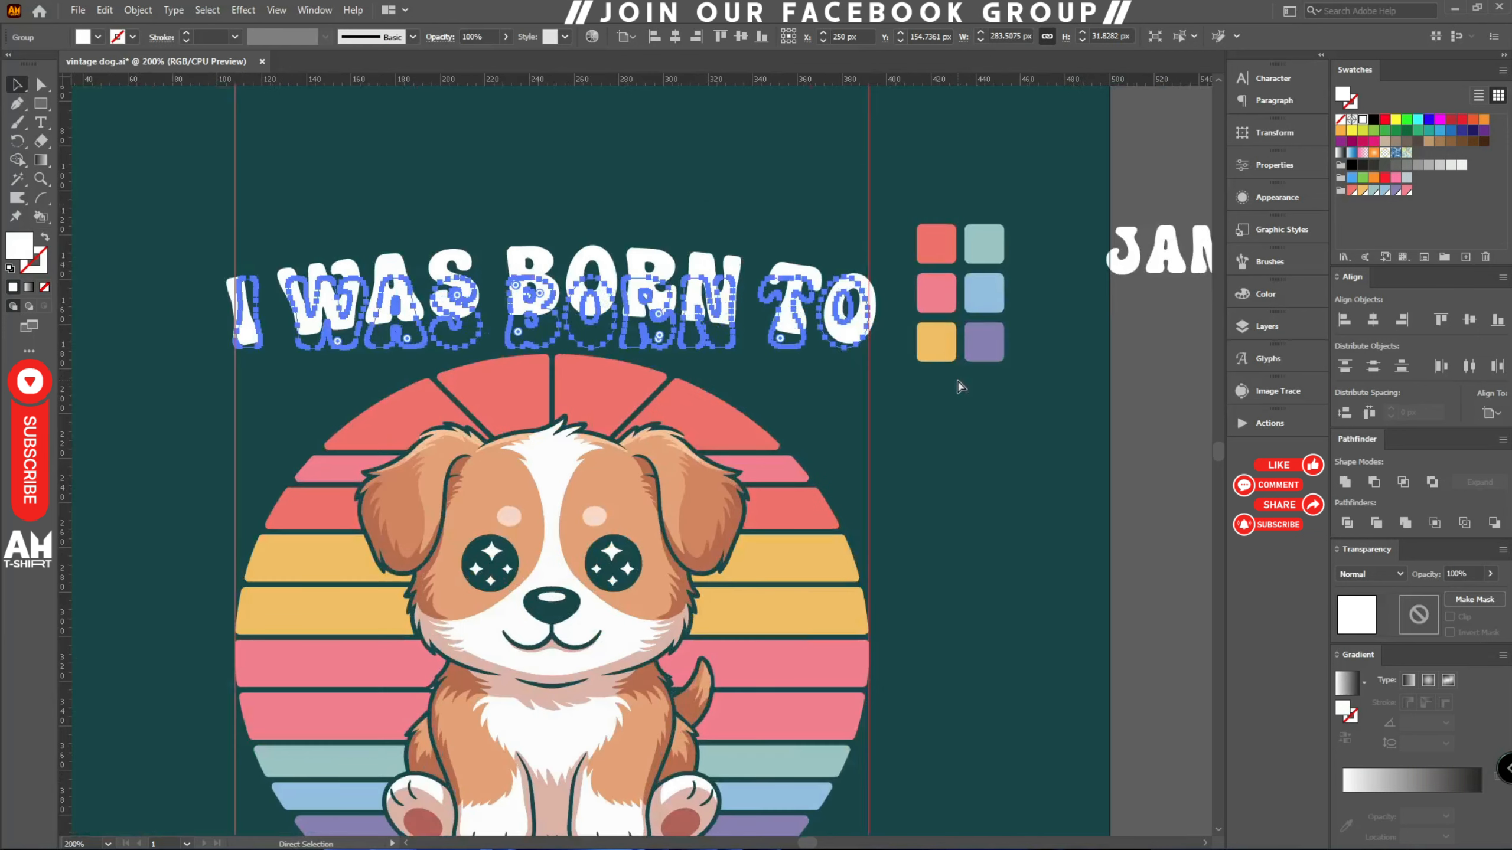
left_click(1259, 195)
left_click(1094, 238)
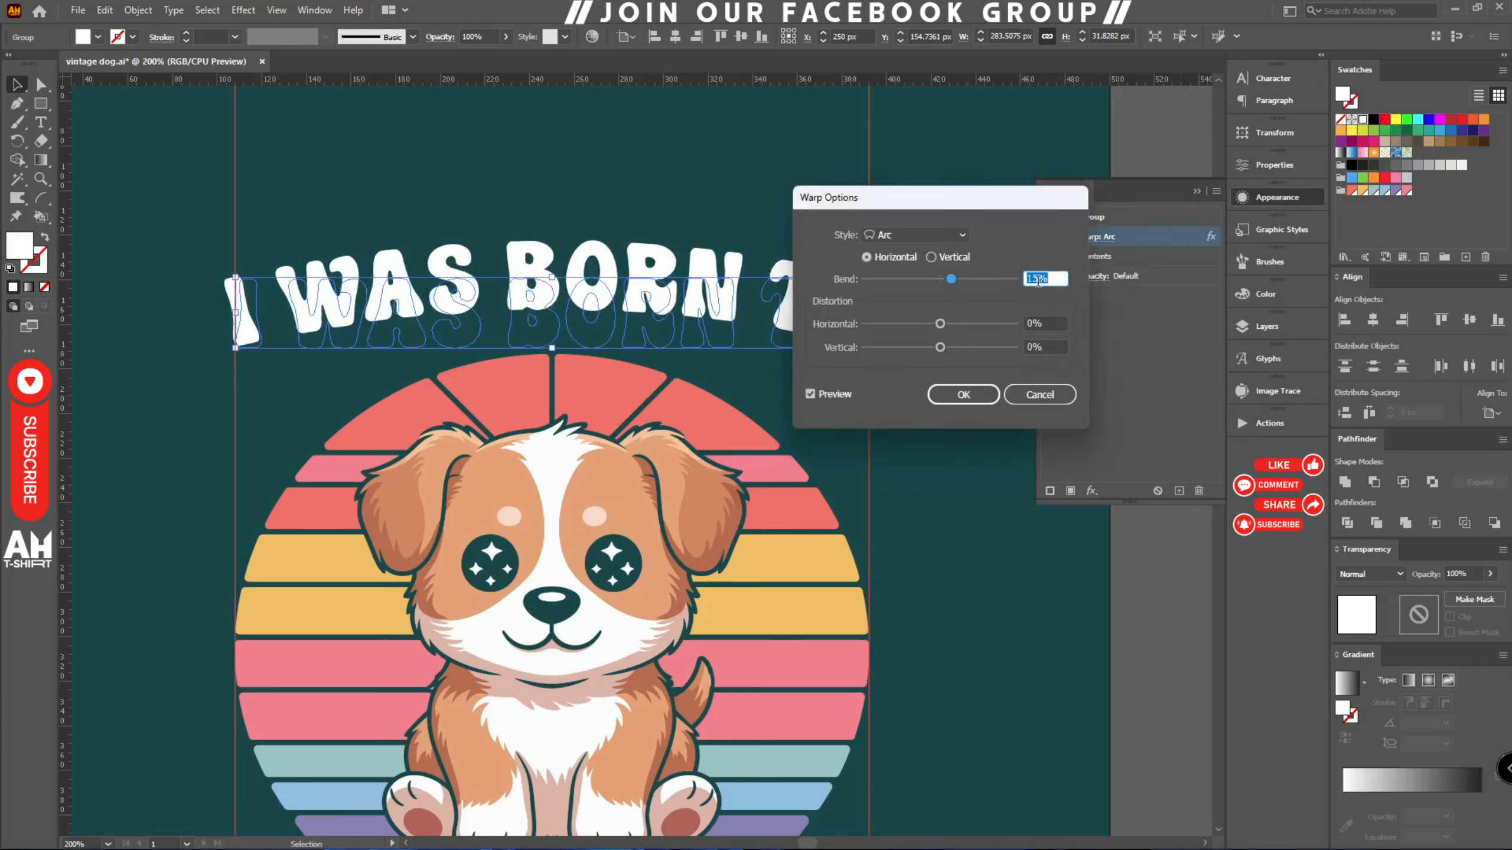
left_click(963, 394)
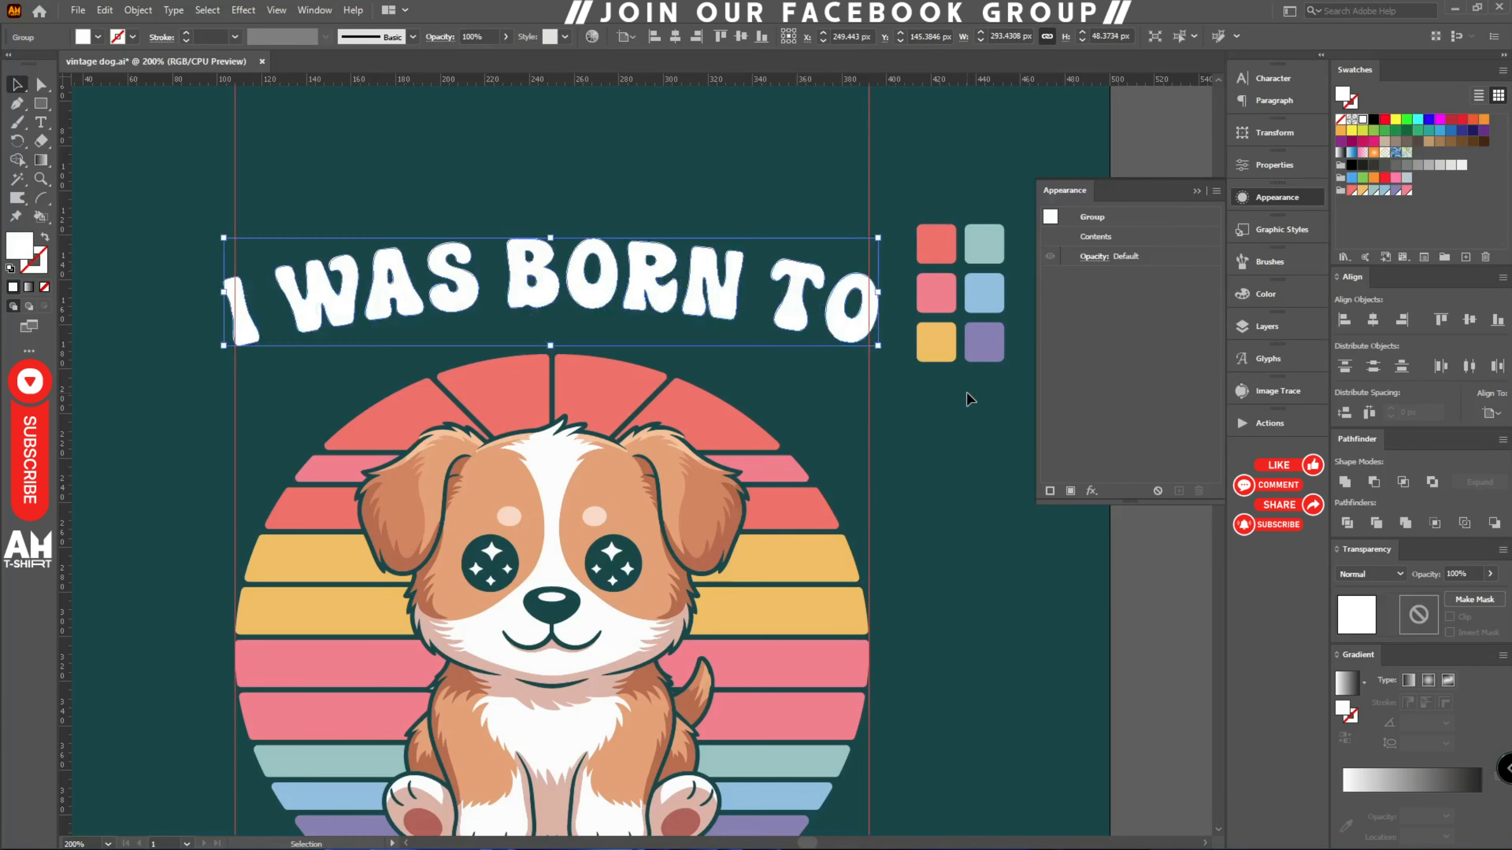
- Add an Arch warp with 21% bend to the I WAS BORN TO text, lower it over the sun and expand its appearance
left_click(243, 10)
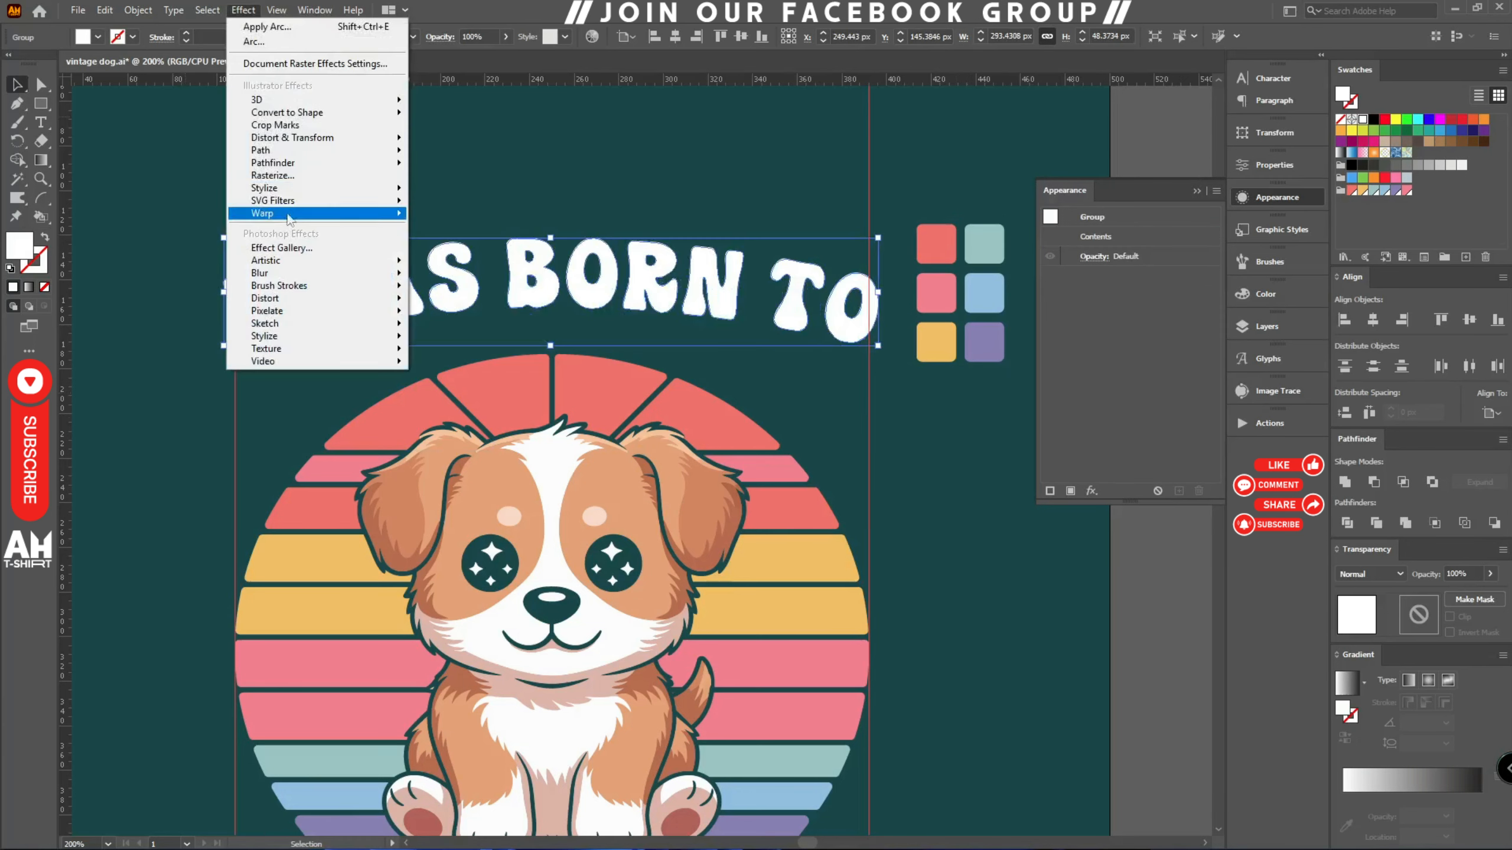
mouse_move(289, 216)
left_click(479, 270)
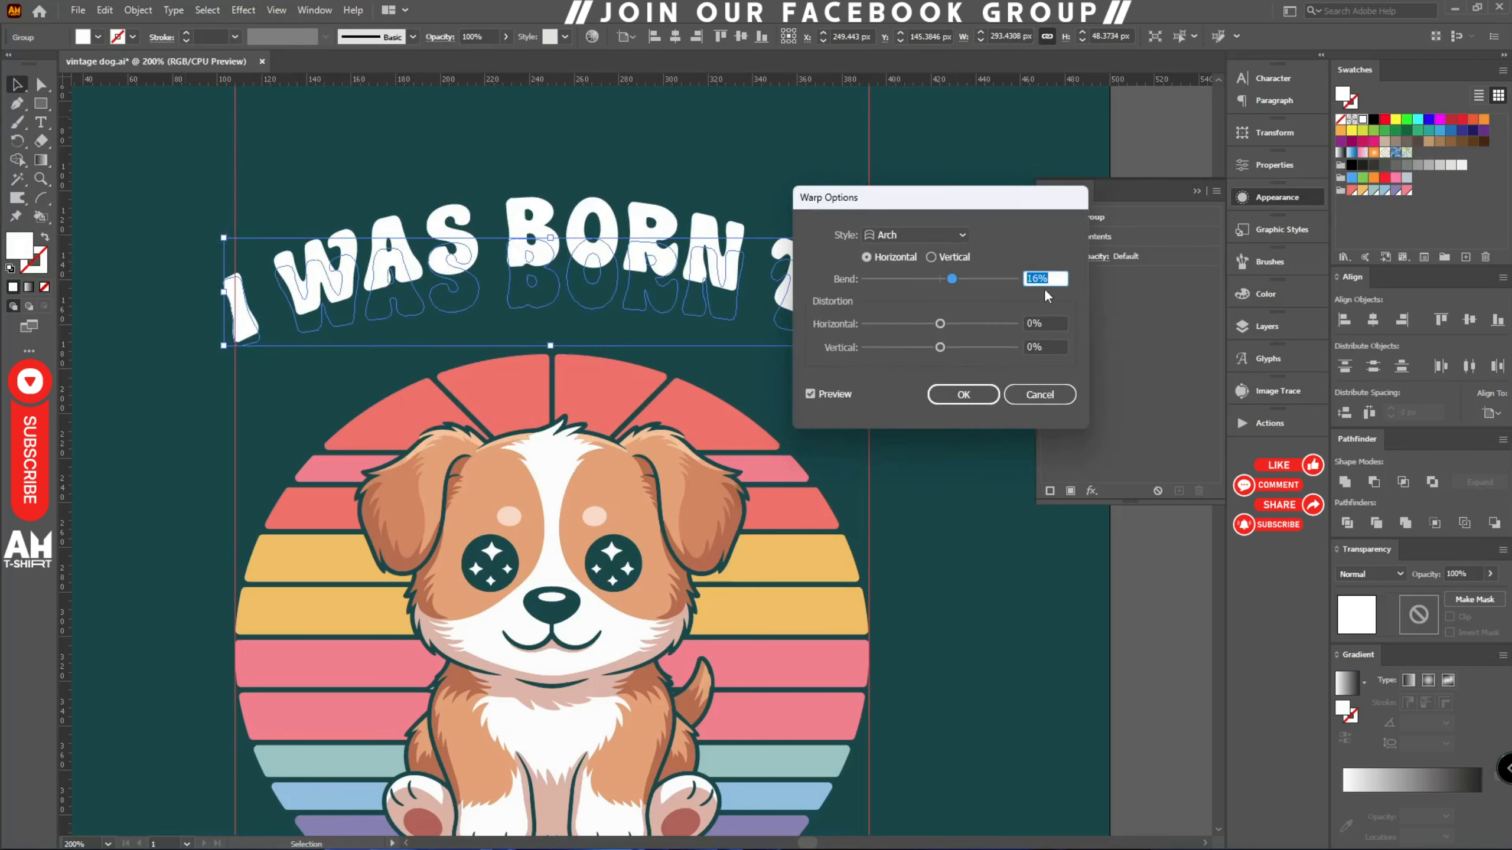
key("Up")
key("Up")
key("Up")
key("Up")
key("Up")
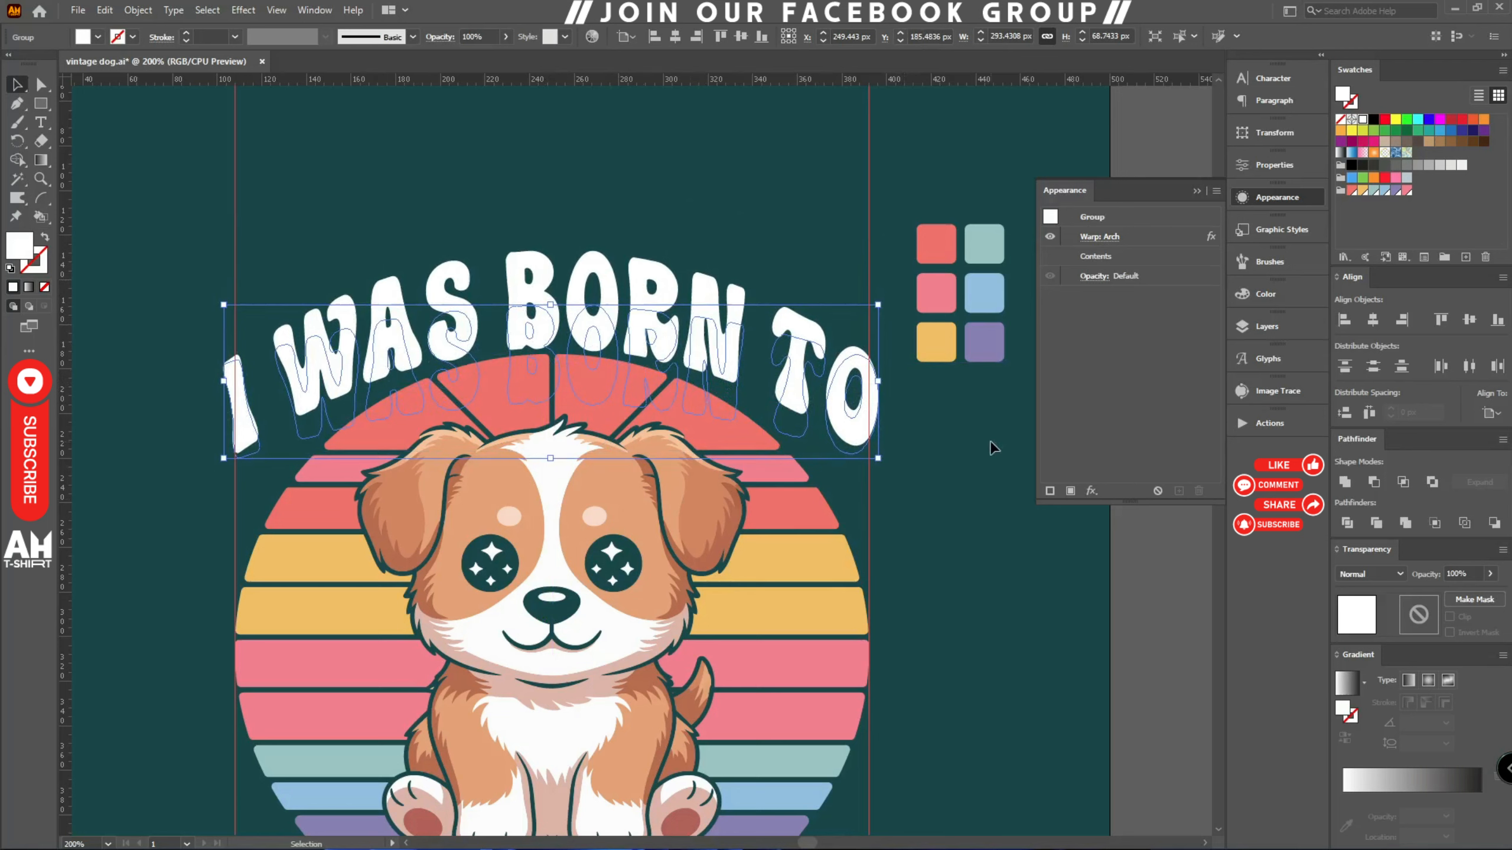
key("ctrl+e")
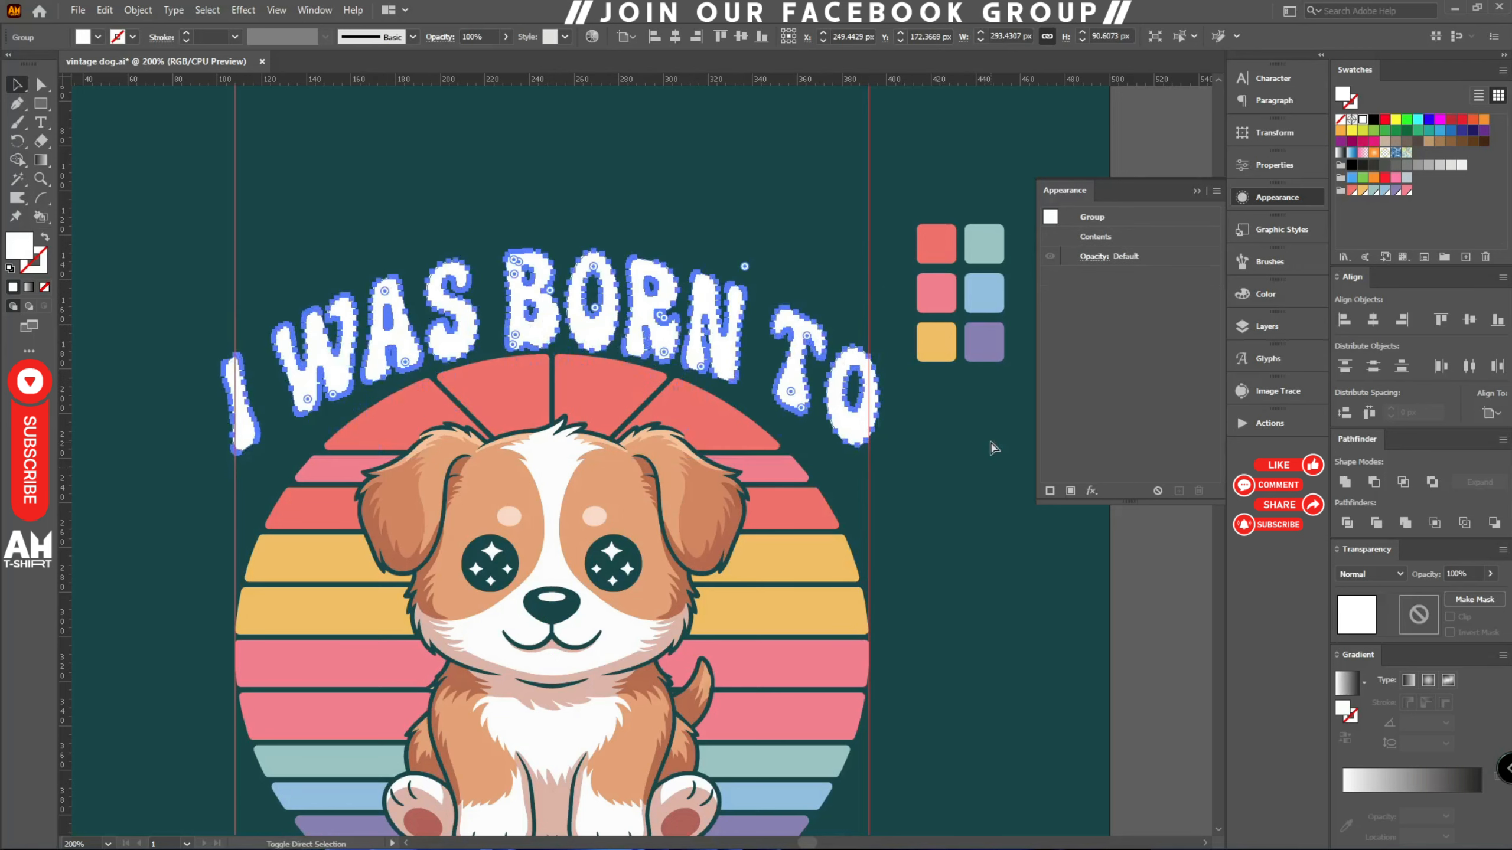
- Apply another horizontal Arc warp with 15% bend to the I WAS BORN TO text and expand it
key("v")
key("ctrl+alt+shift+e")
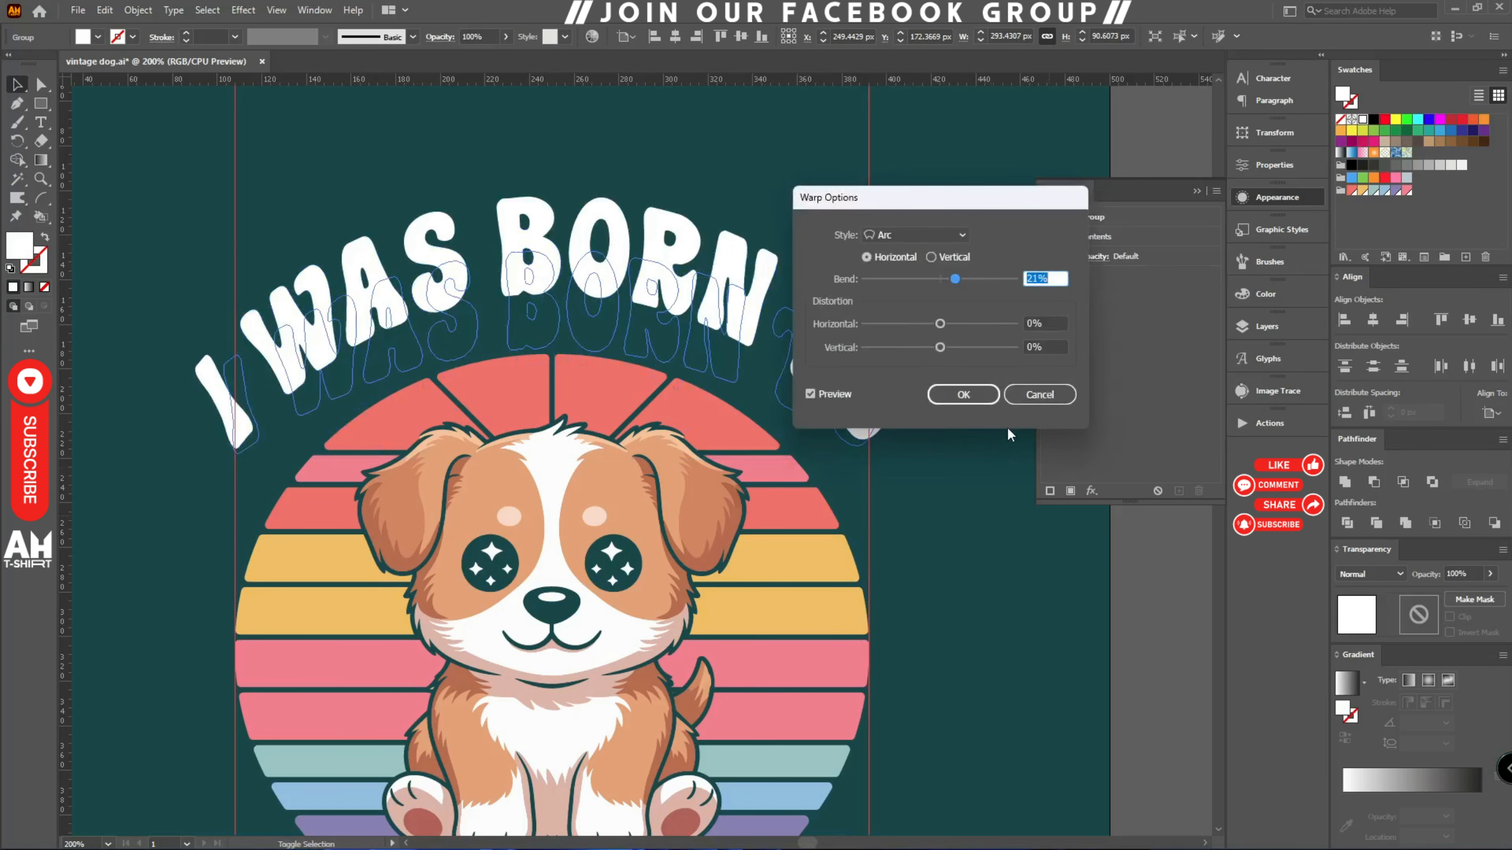
key("Down")
key("Down")
key("Down")
key("Down")
key("Down")
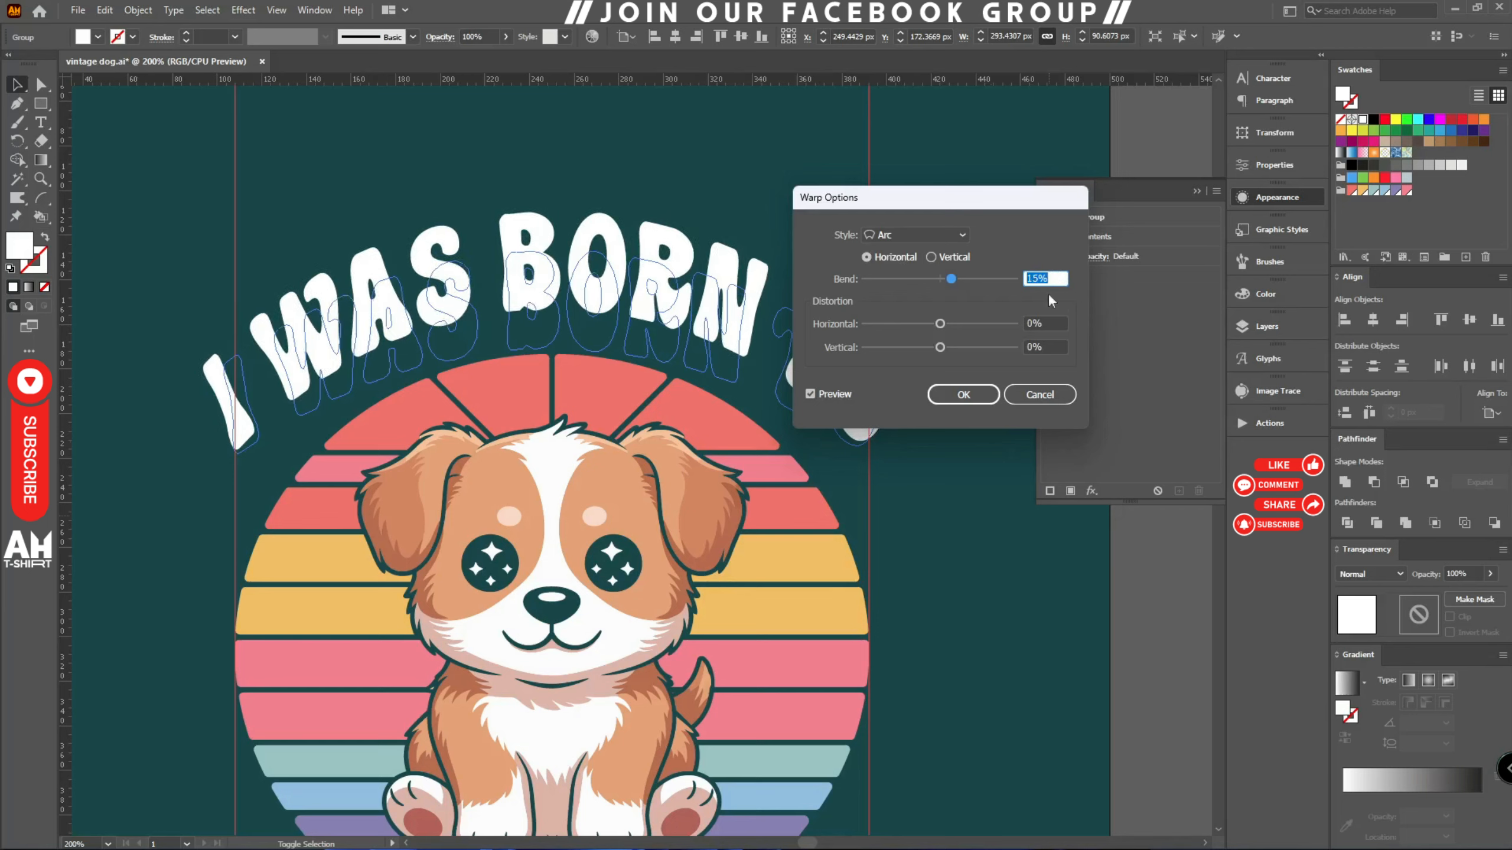
left_click(983, 398)
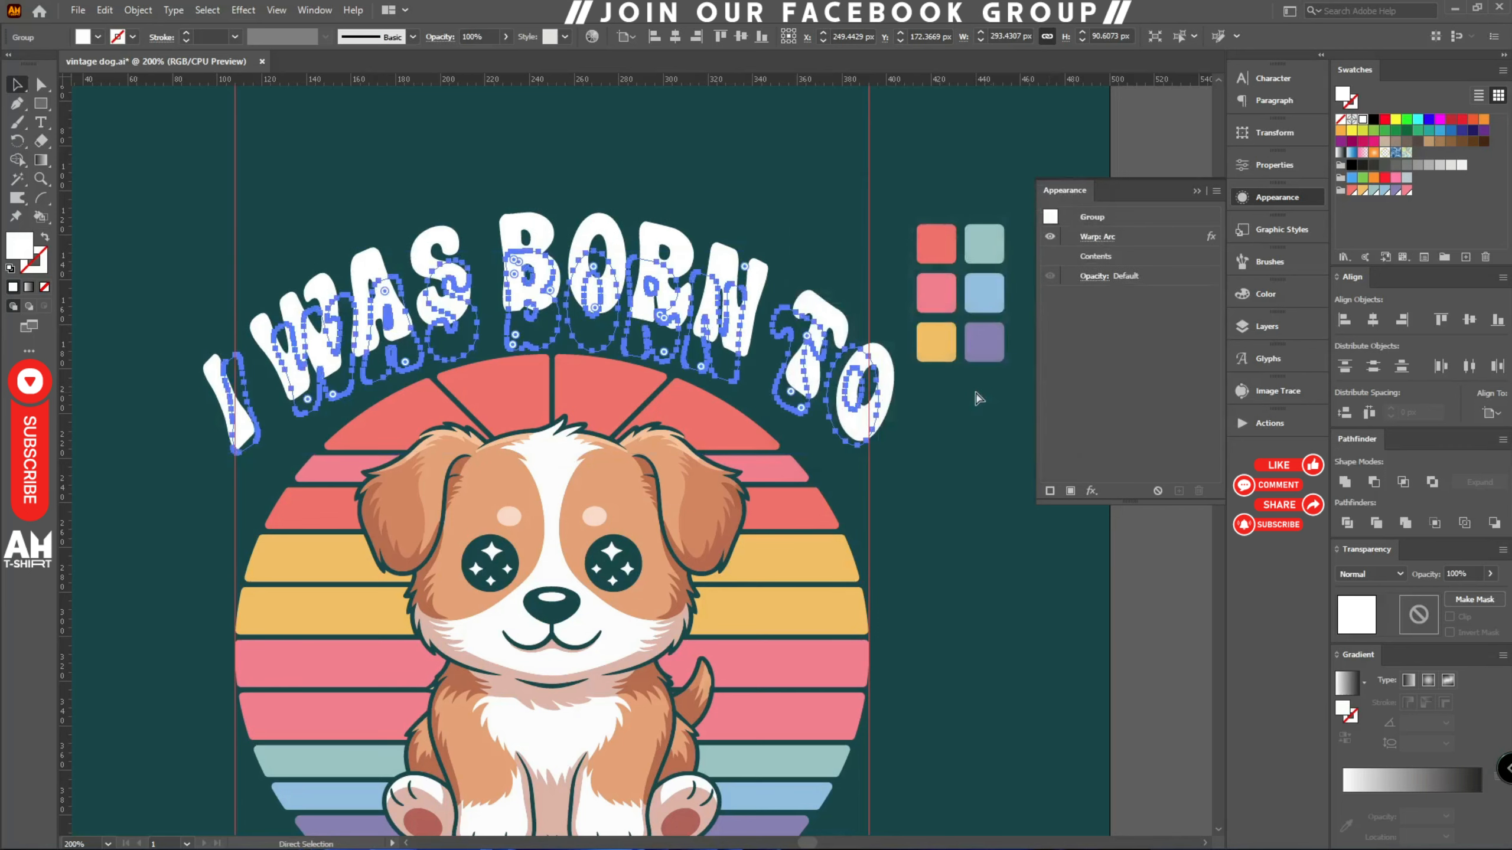
- Center the arched text horizontally on the artboard and scale it down to the guides, about 284 px wide
left_click(675, 37)
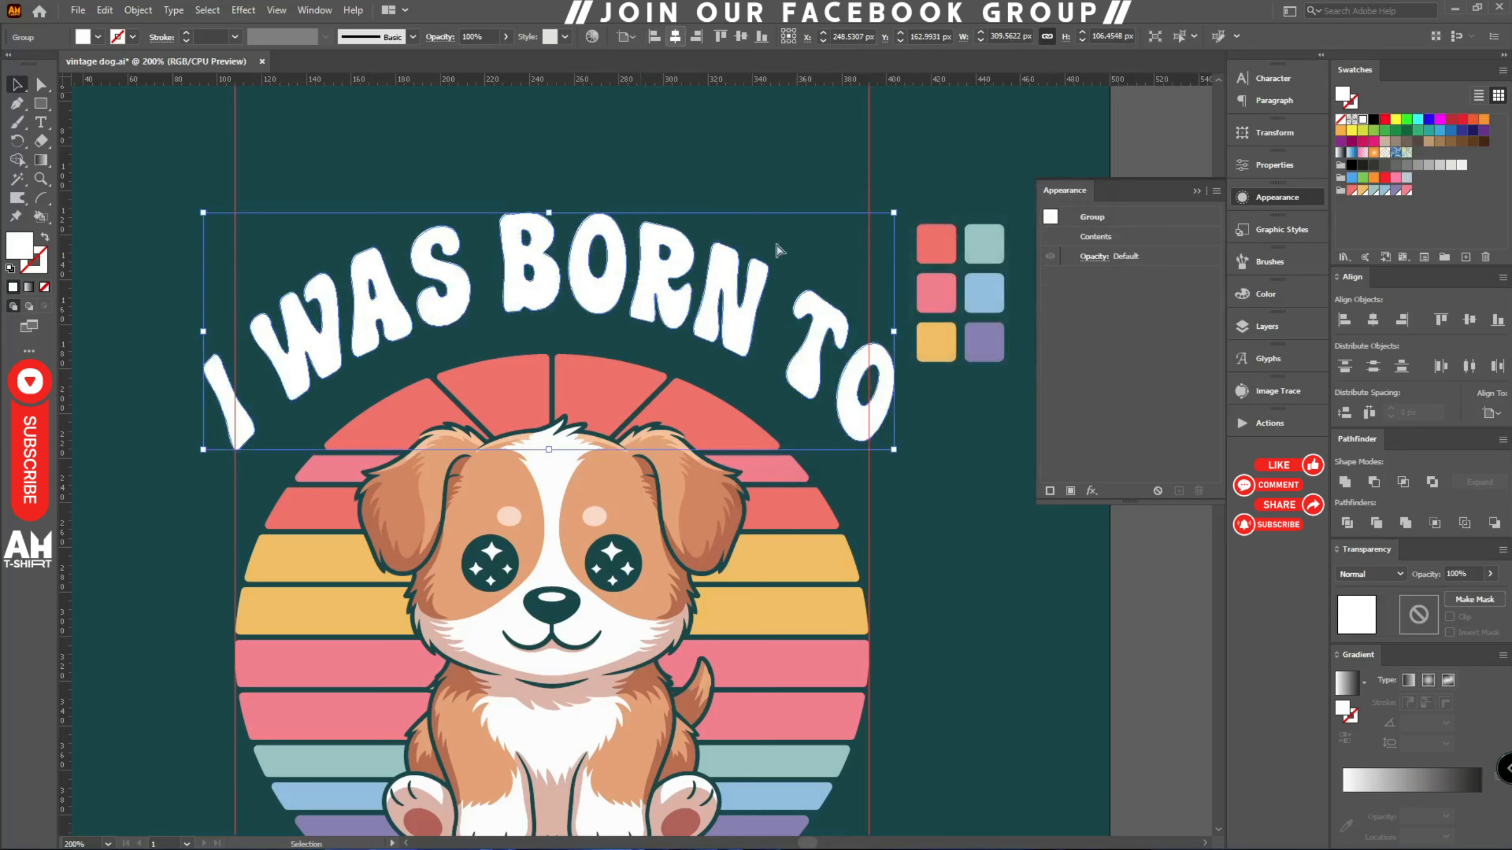
scroll(881, 335, "up", 2)
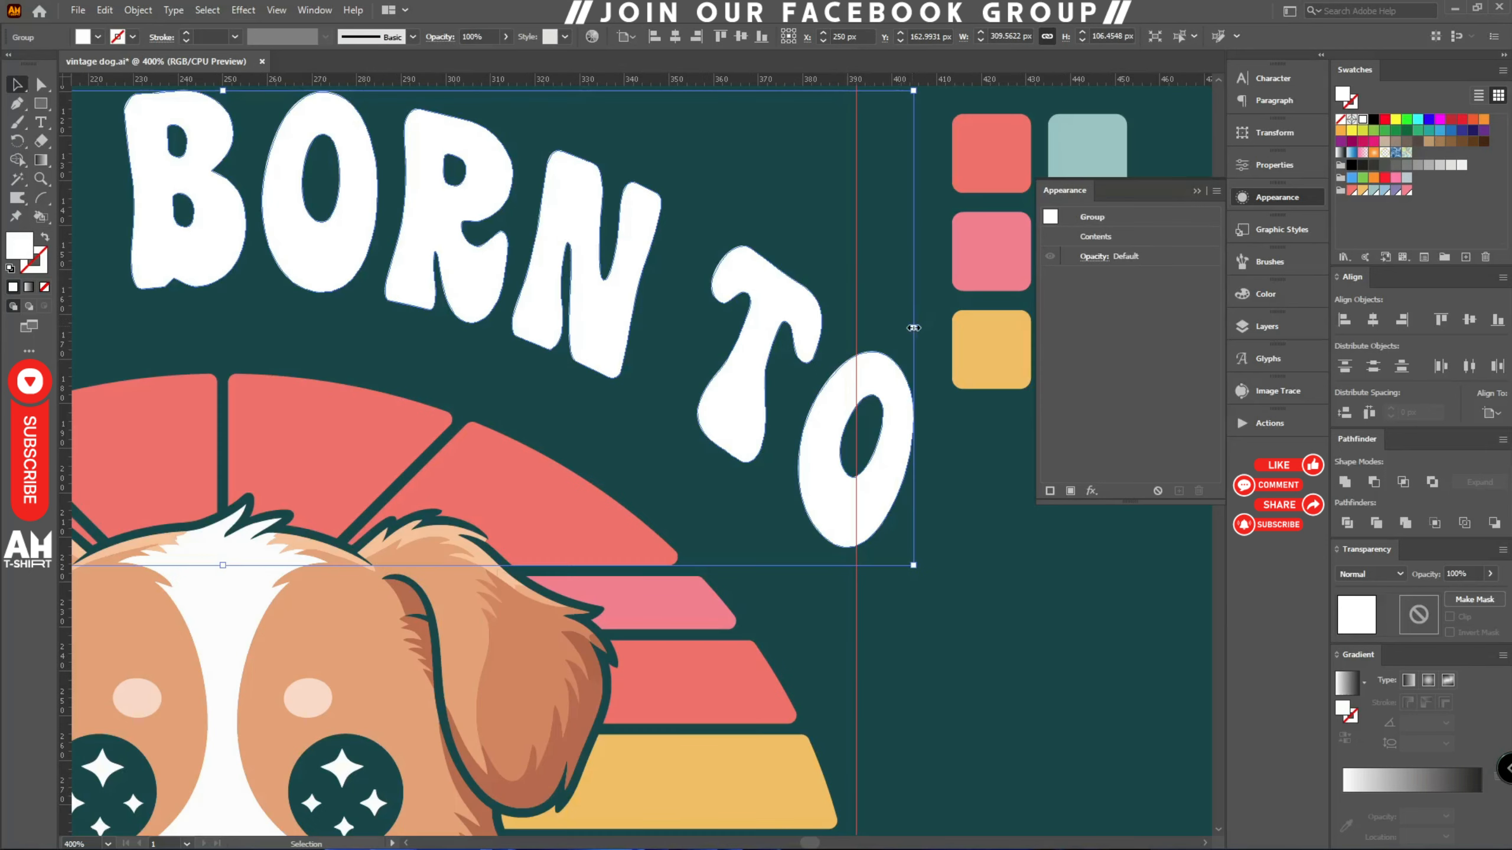
left_click_drag(914, 327, 860, 324)
- Lower the arched text until it sits just above the sun's curve, then close the appearance settings and deselect it
scroll(891, 364, "down", 3)
key("Down")
key("Down")
key("Down")
key("Down")
key("Down")
key("Down")
key("Down")
key("Down")
key("Down")
key("Down")
key("Down")
key("Down")
key("Down")
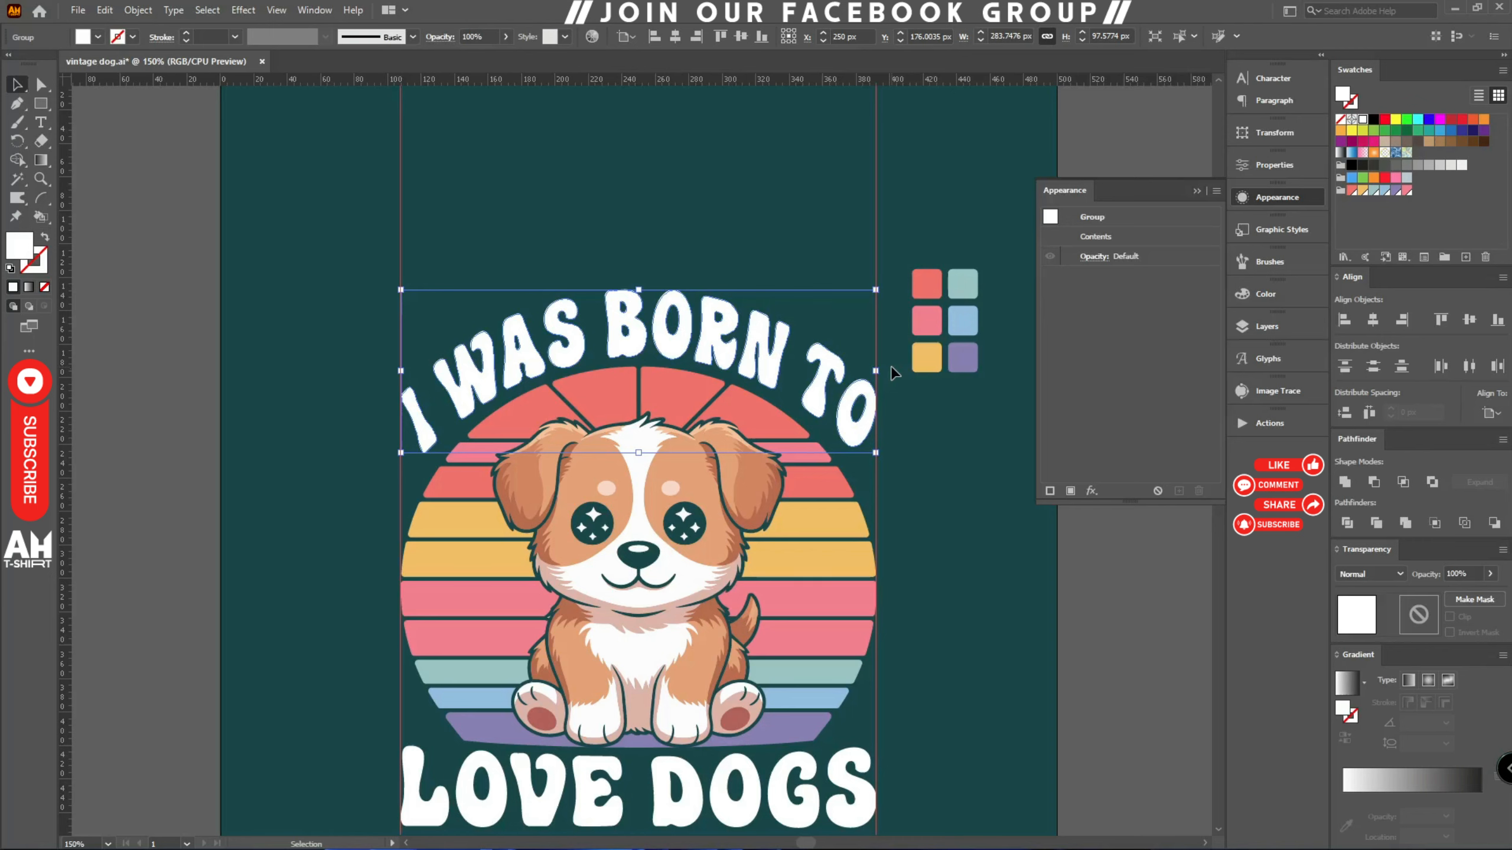
left_click(1197, 191)
left_click(969, 471)
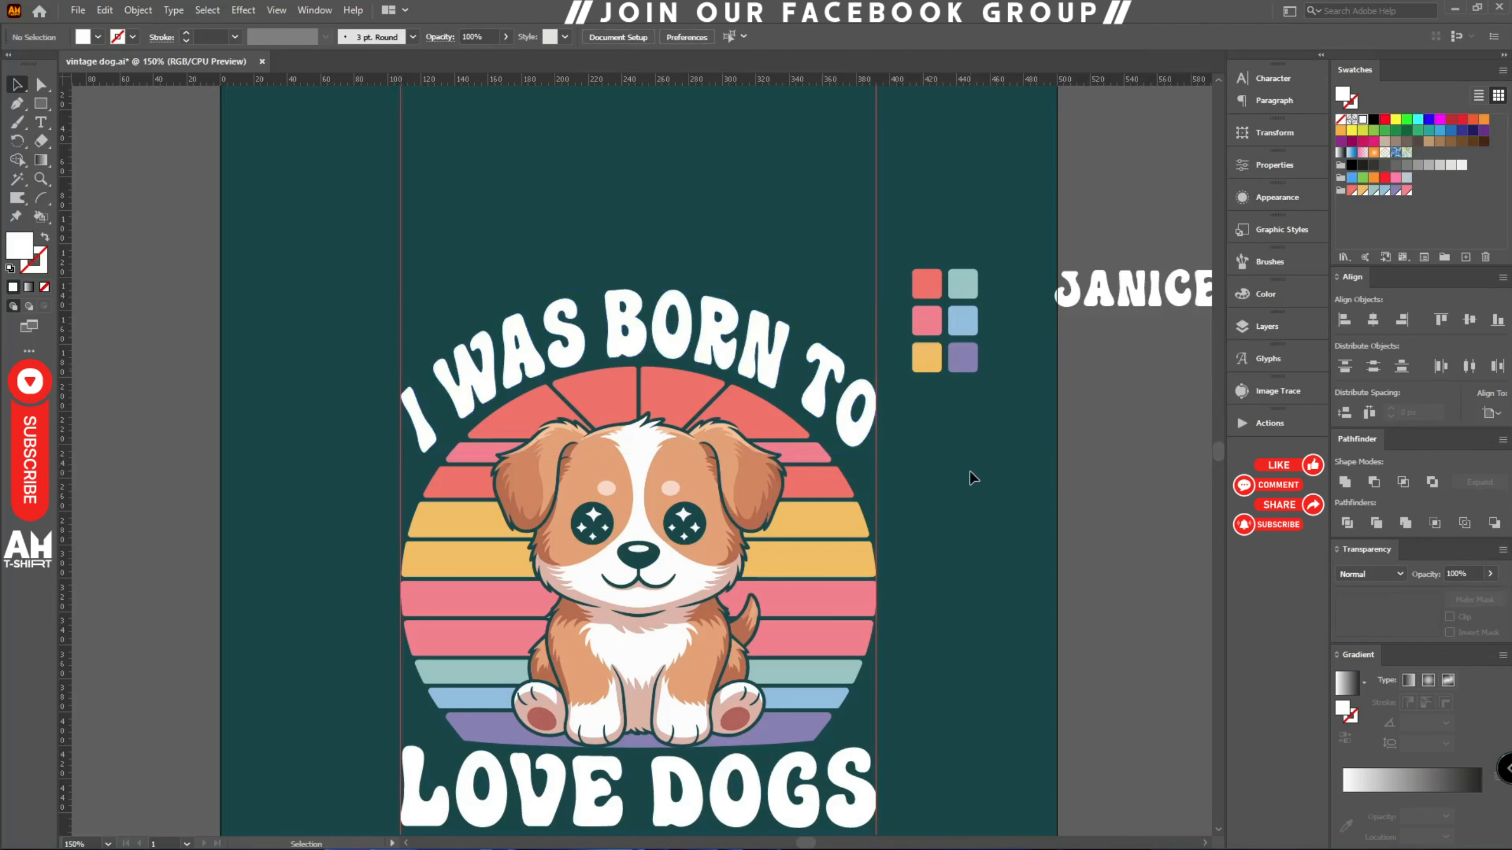
- Widen the arched text slightly on its I side to meet the vertical guide, about 284 px wide overall
scroll(894, 423, "down", 2)
scroll(894, 381, "up", 2)
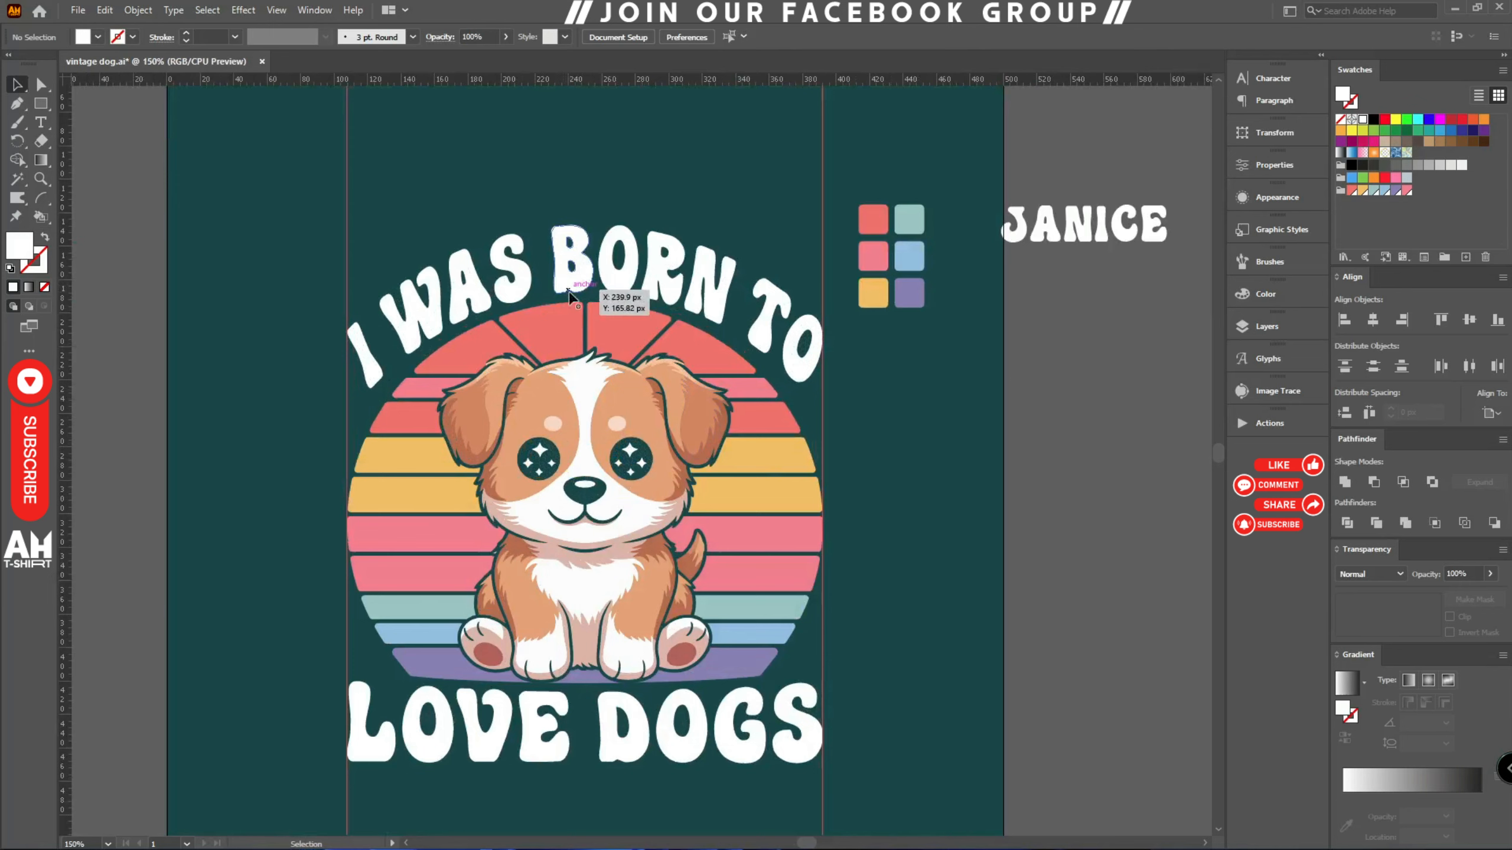
left_click(590, 229)
scroll(601, 209, "up", 3)
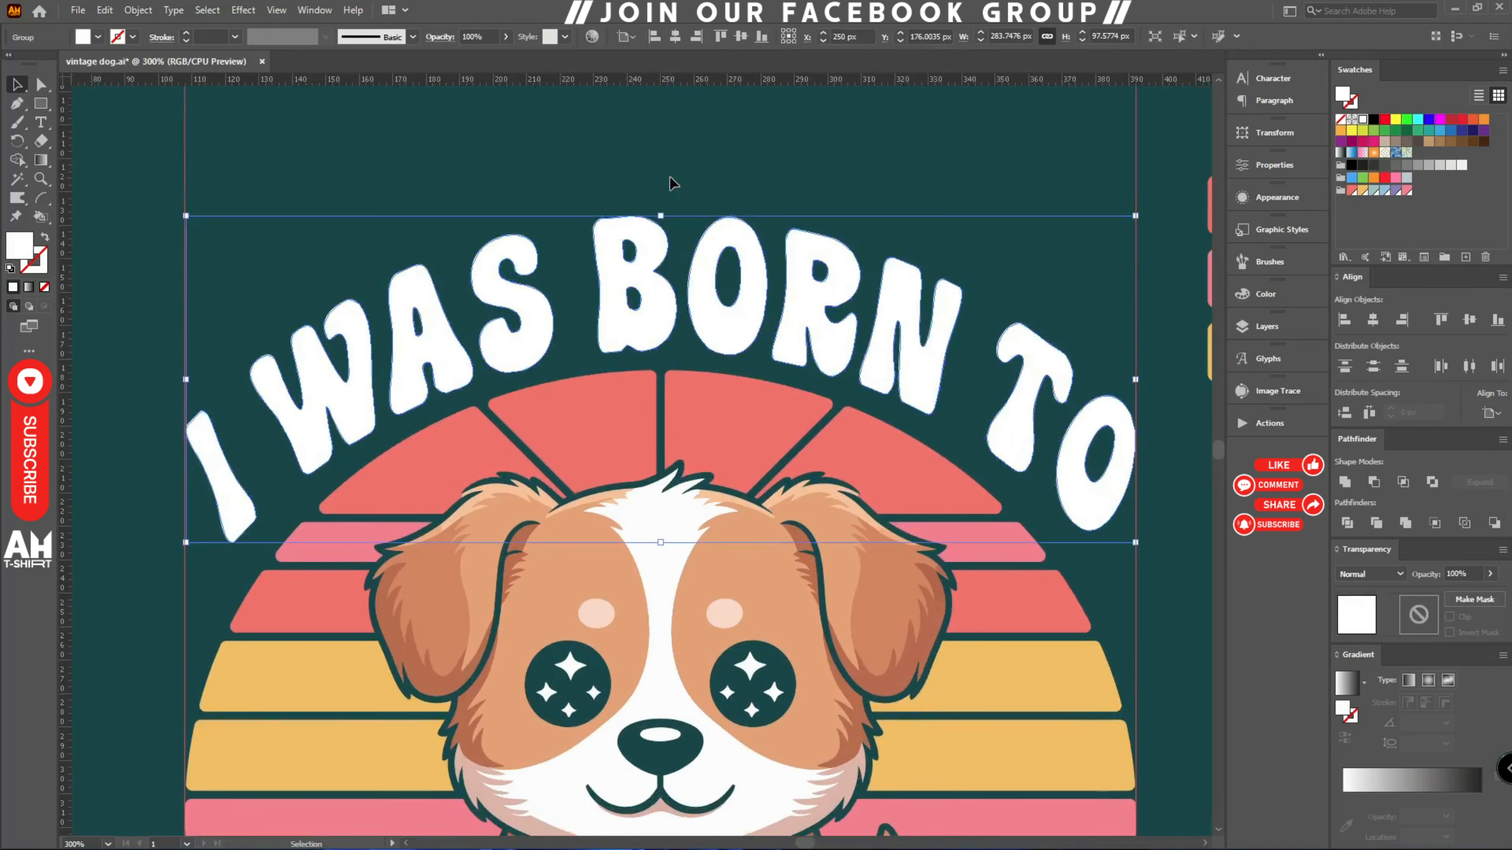
scroll(147, 383, "up", 1)
scroll(146, 383, "up", 1)
left_click_drag(217, 383, 216, 383)
- Offset the paths of the I WAS BORN TO letters by 1 px with Round joins
left_click(138, 10)
mouse_move(160, 400)
left_click(381, 456)
left_click(640, 238)
left_click(625, 272)
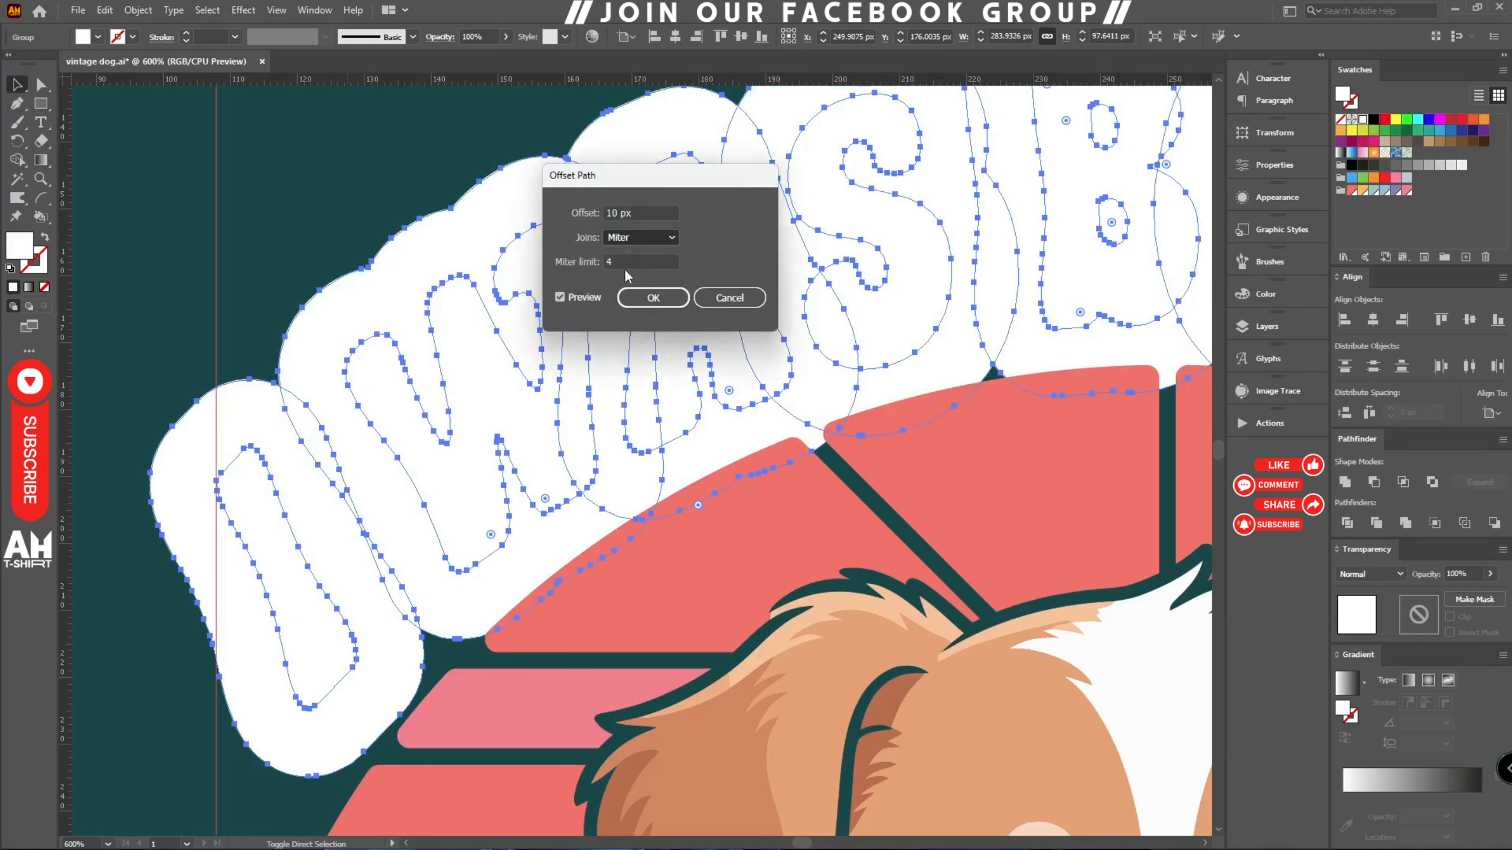
left_click(648, 217)
type("1")
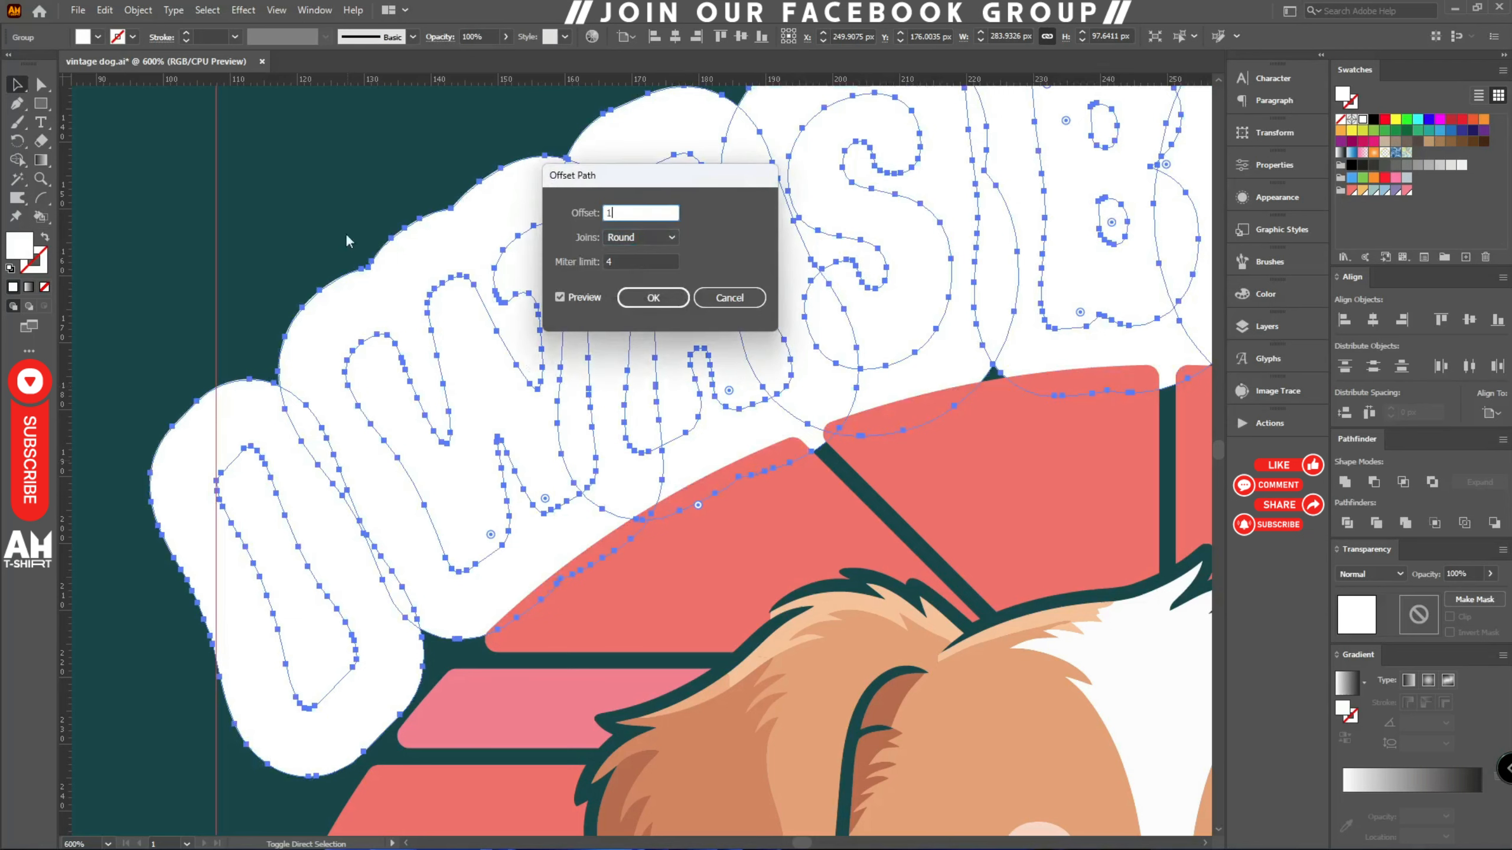
left_click(651, 239)
left_click(674, 280)
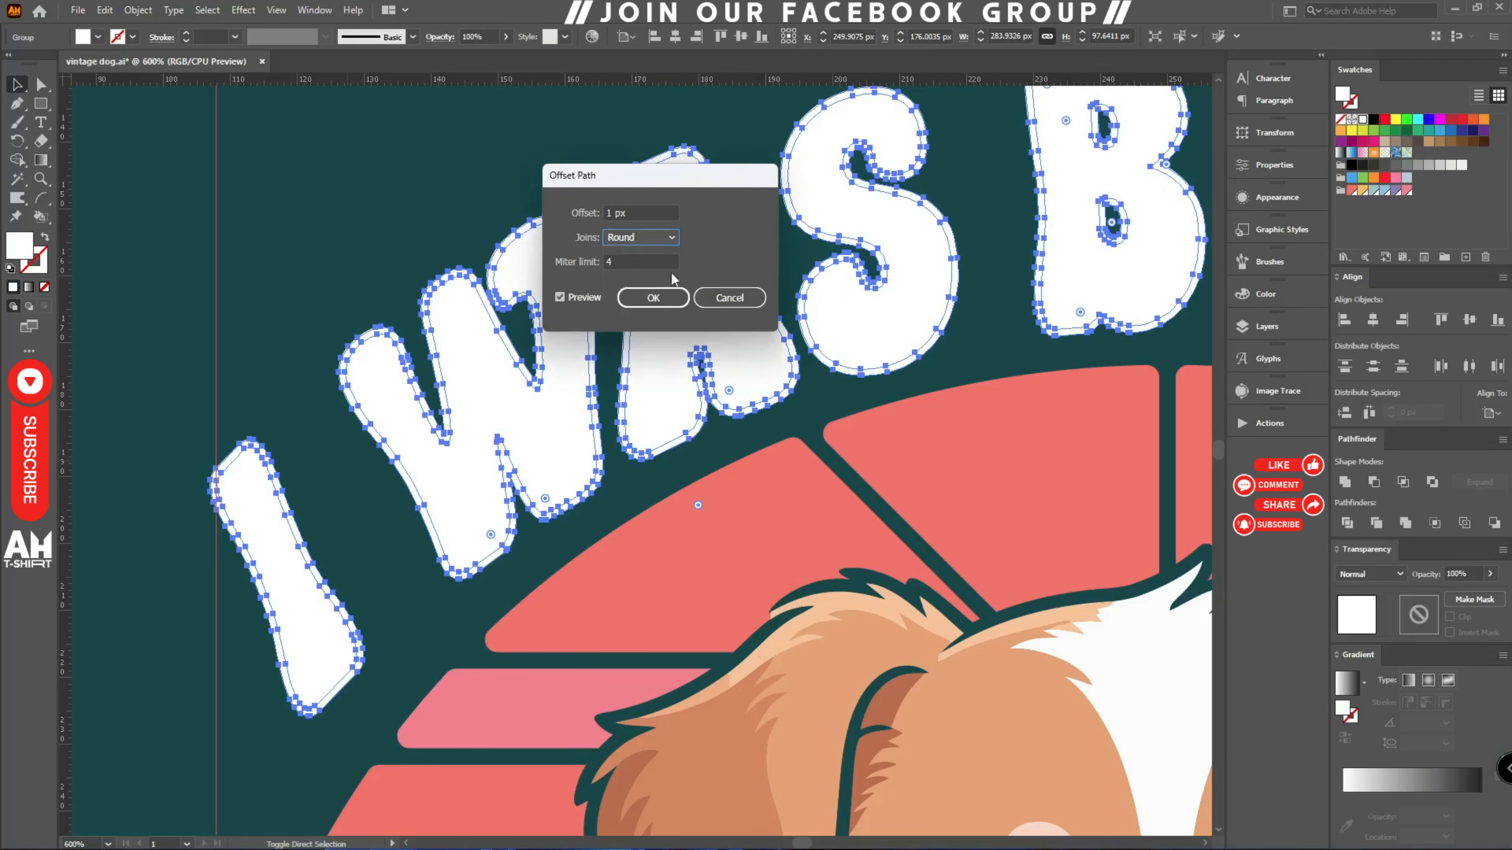
left_click(653, 297)
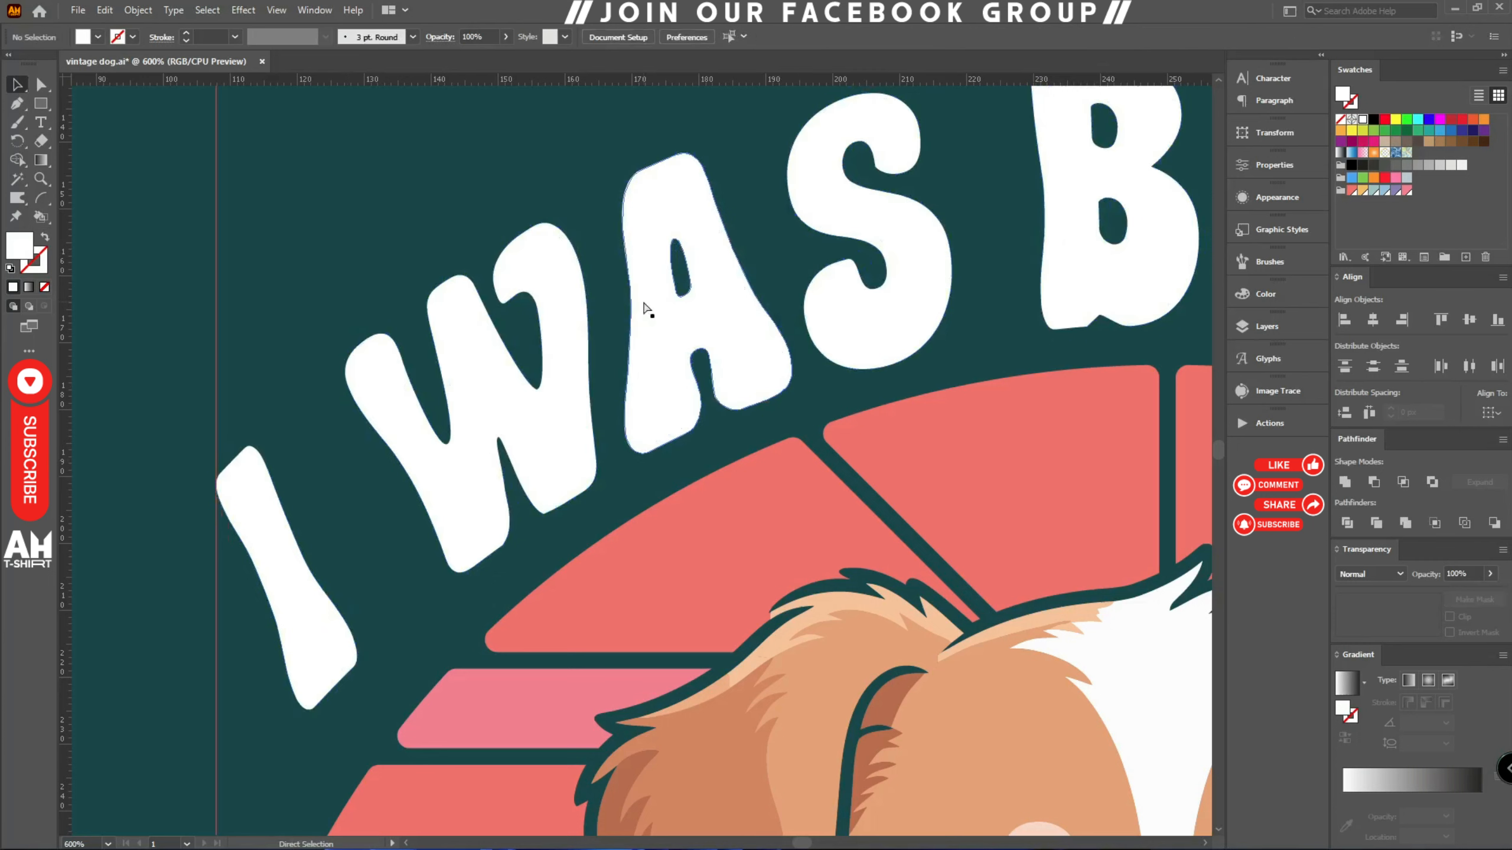
- Group the offset letter shapes and fill them with the light tan sampled from the puppy's ear
key("ctrl+g")
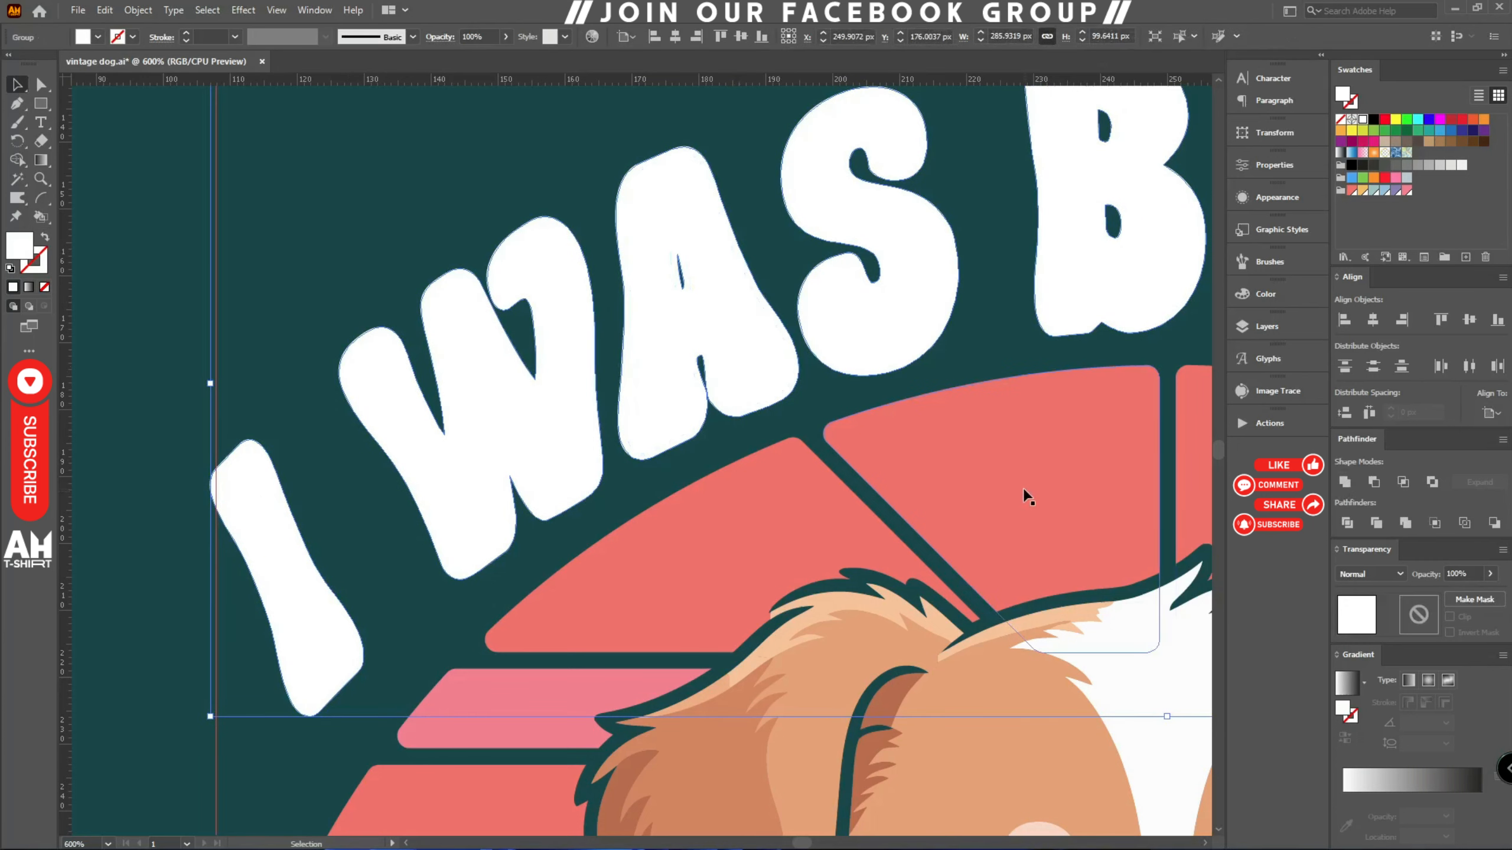
key("i")
left_click(825, 679)
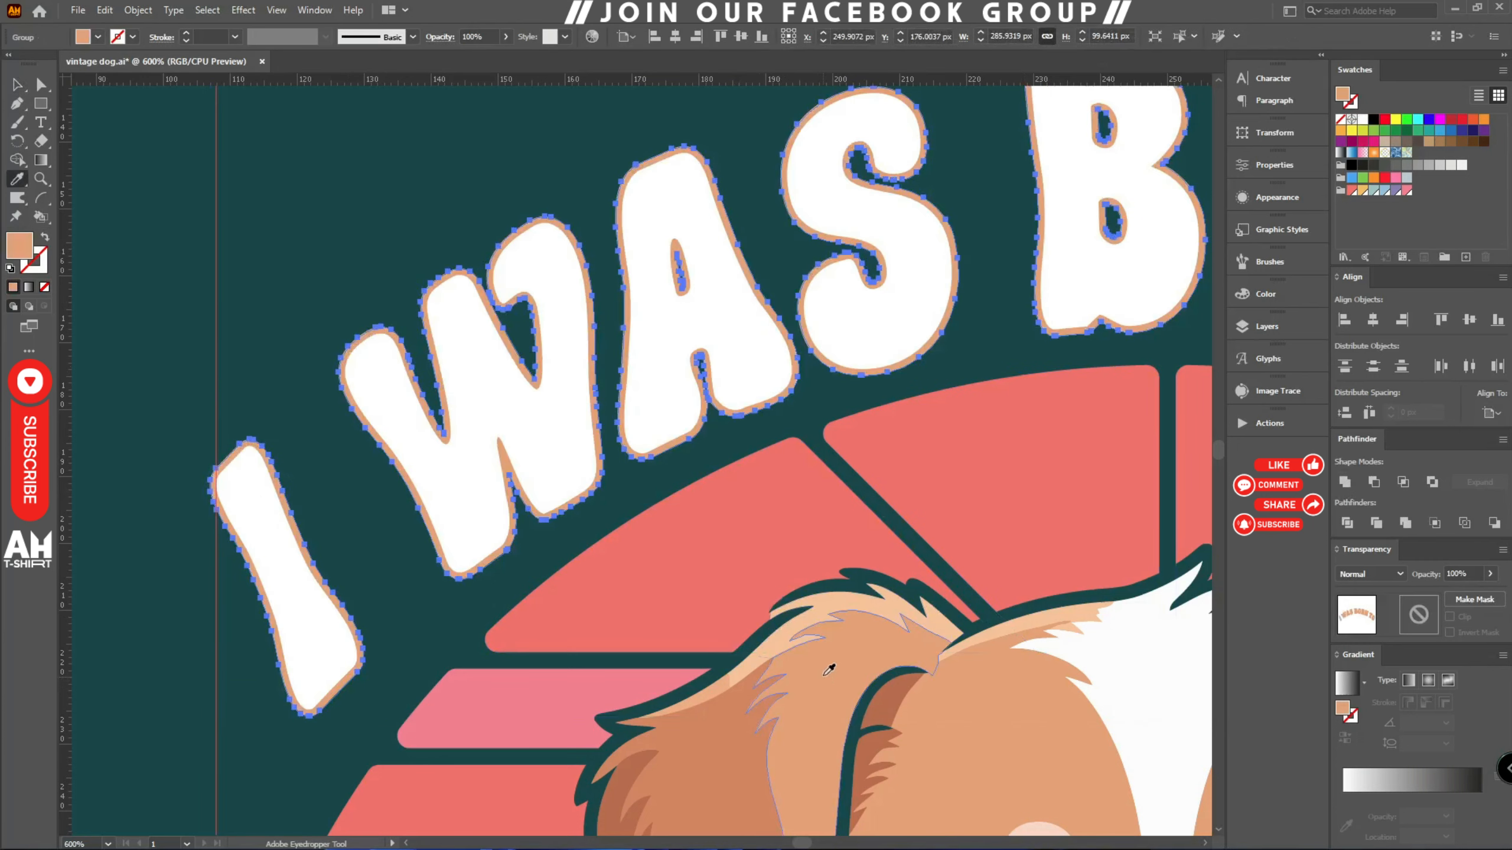
key("ctrl+minus")
key("ctrl+minus")
key("v")
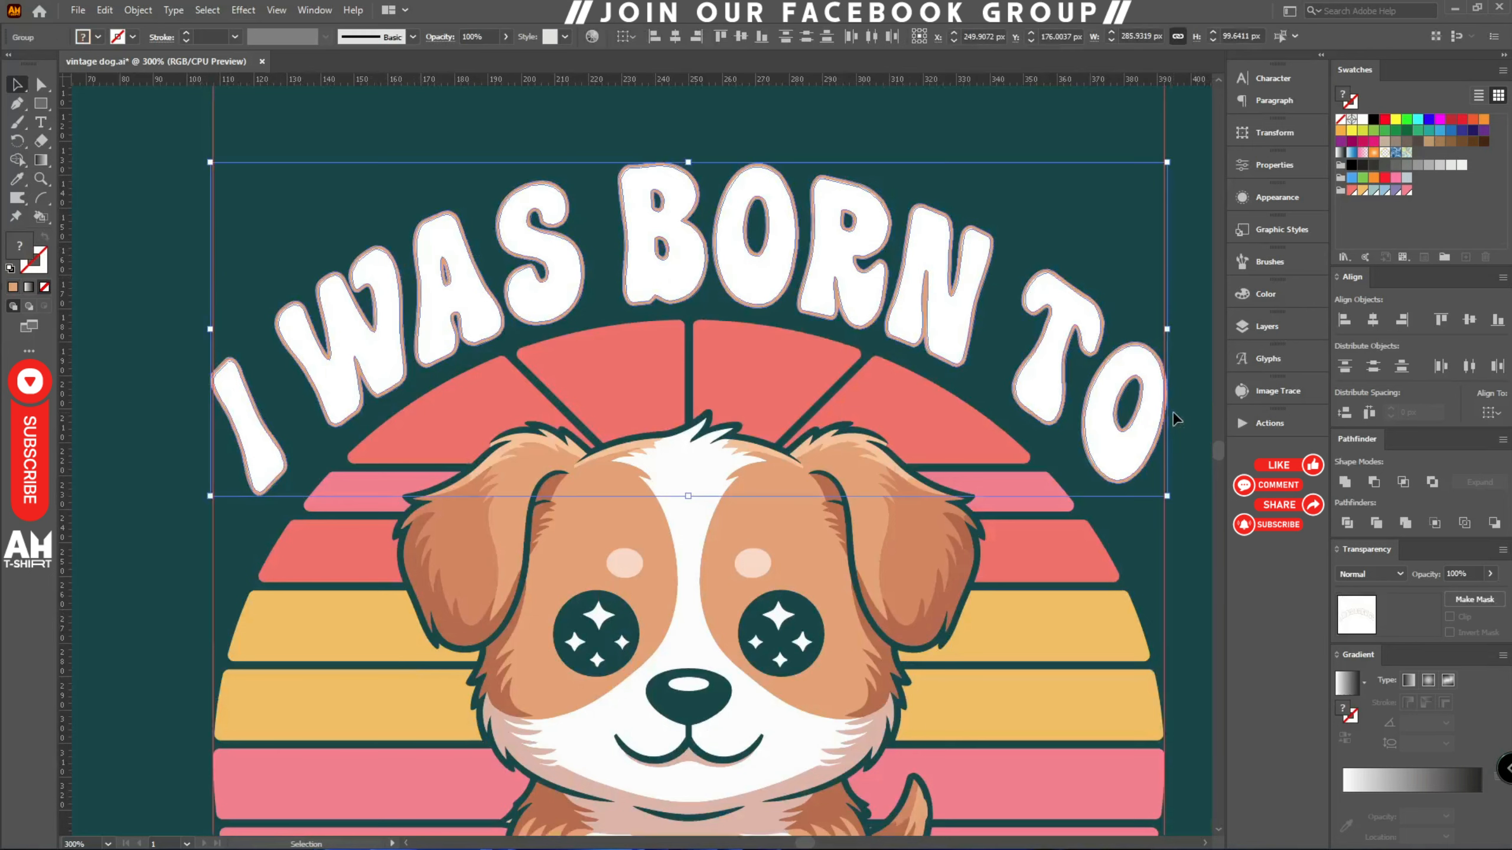
- Scale the outlined I WAS BORN TO text down to the vertical guides, about 284 px wide, and deselect it
scroll(1172, 310, "up", 5)
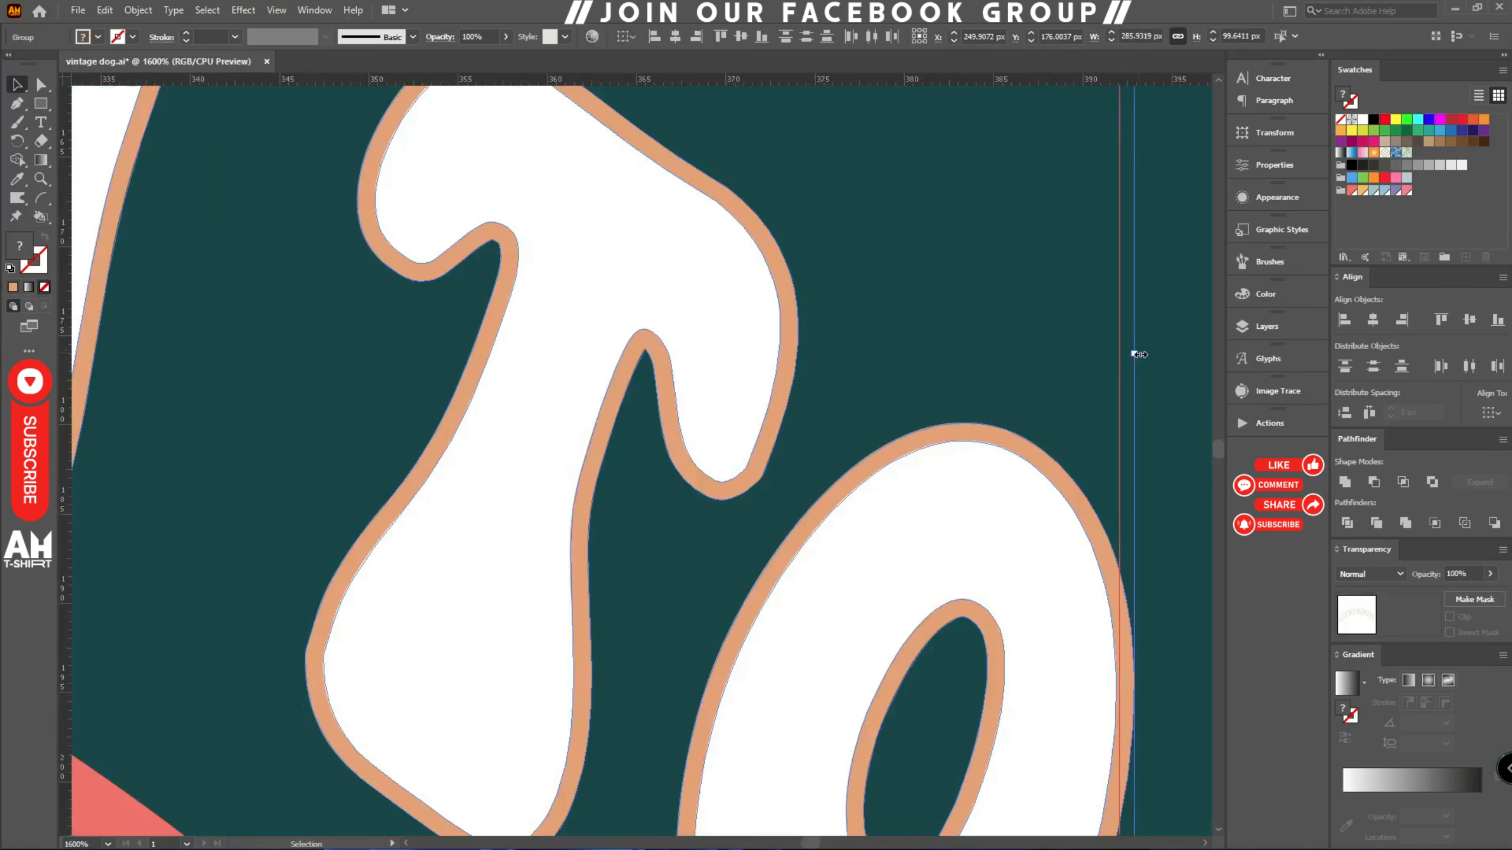
left_click_drag(1138, 355, 1134, 352)
scroll(1148, 378, "down", 5)
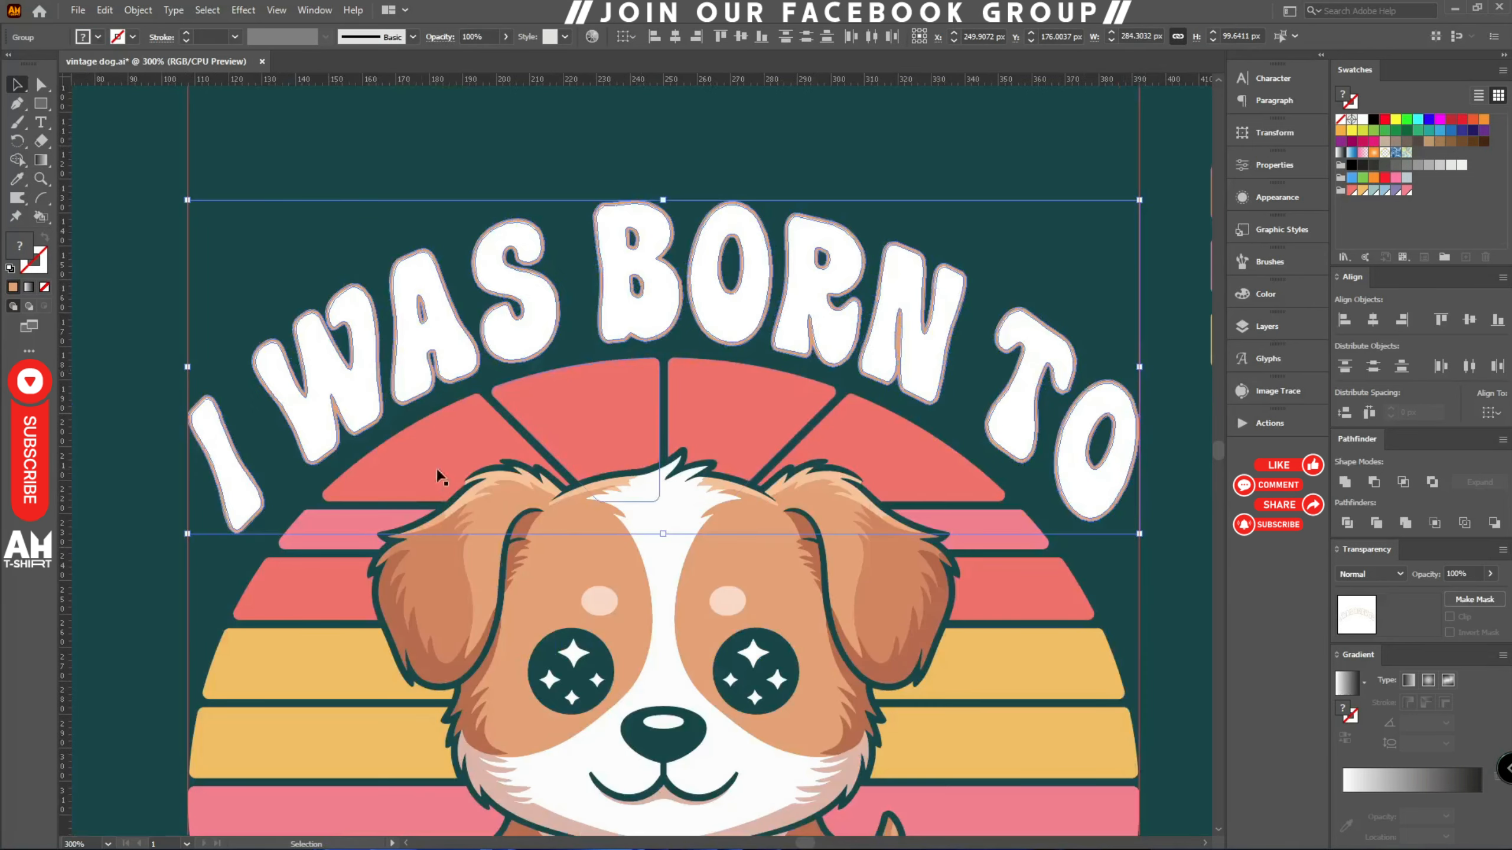
left_click(288, 282)
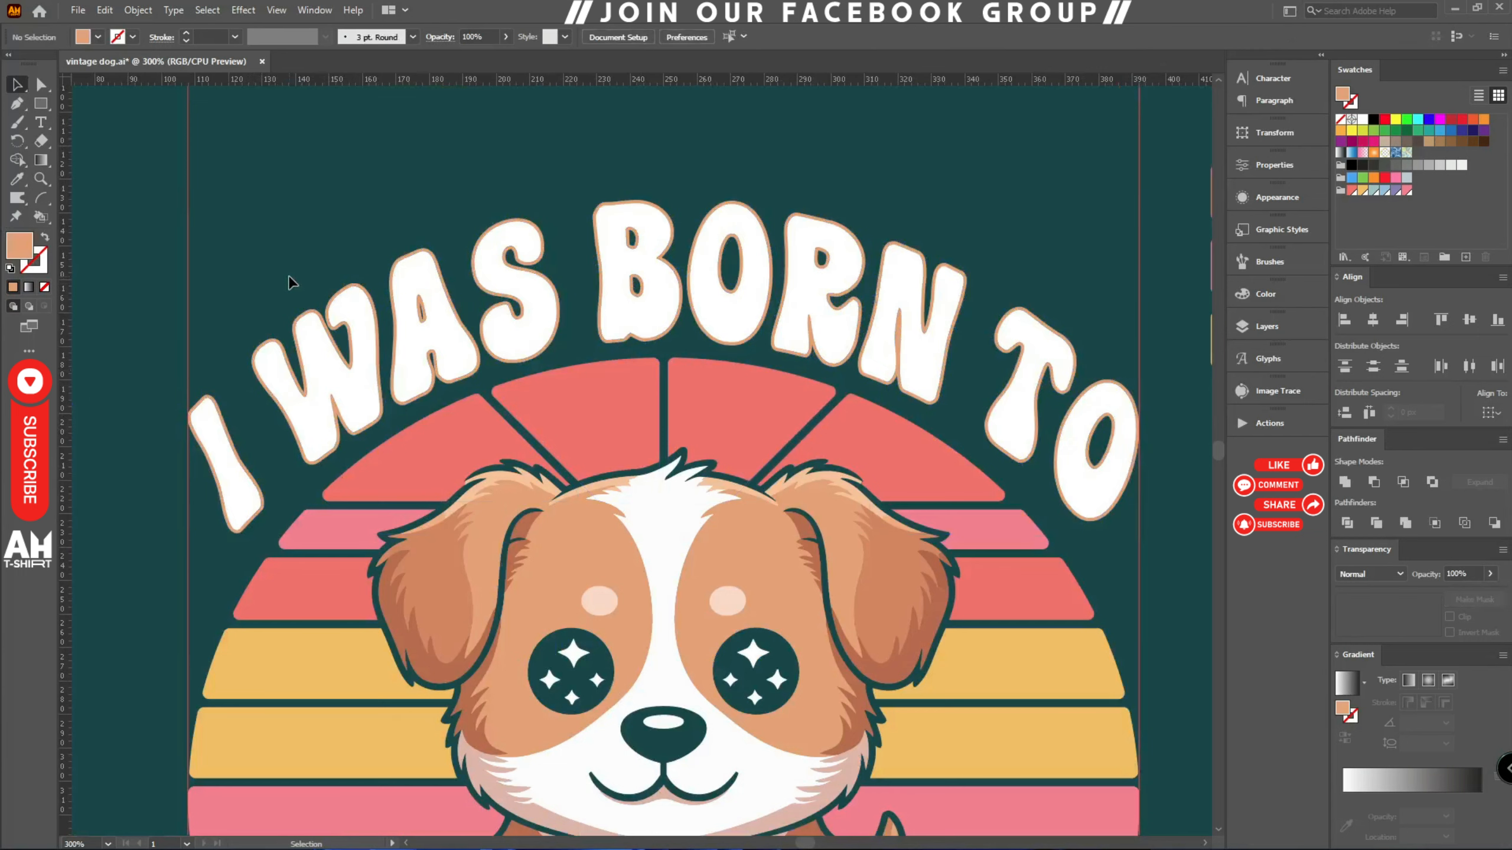
- Fill the letters I and W with the sun's coral and the letters A and S with its pink, using the Eyedropper
key("i")
scroll(412, 381, "down", 1)
left_click(412, 382)
left_click(228, 405, "alt")
left_click(318, 339, "alt")
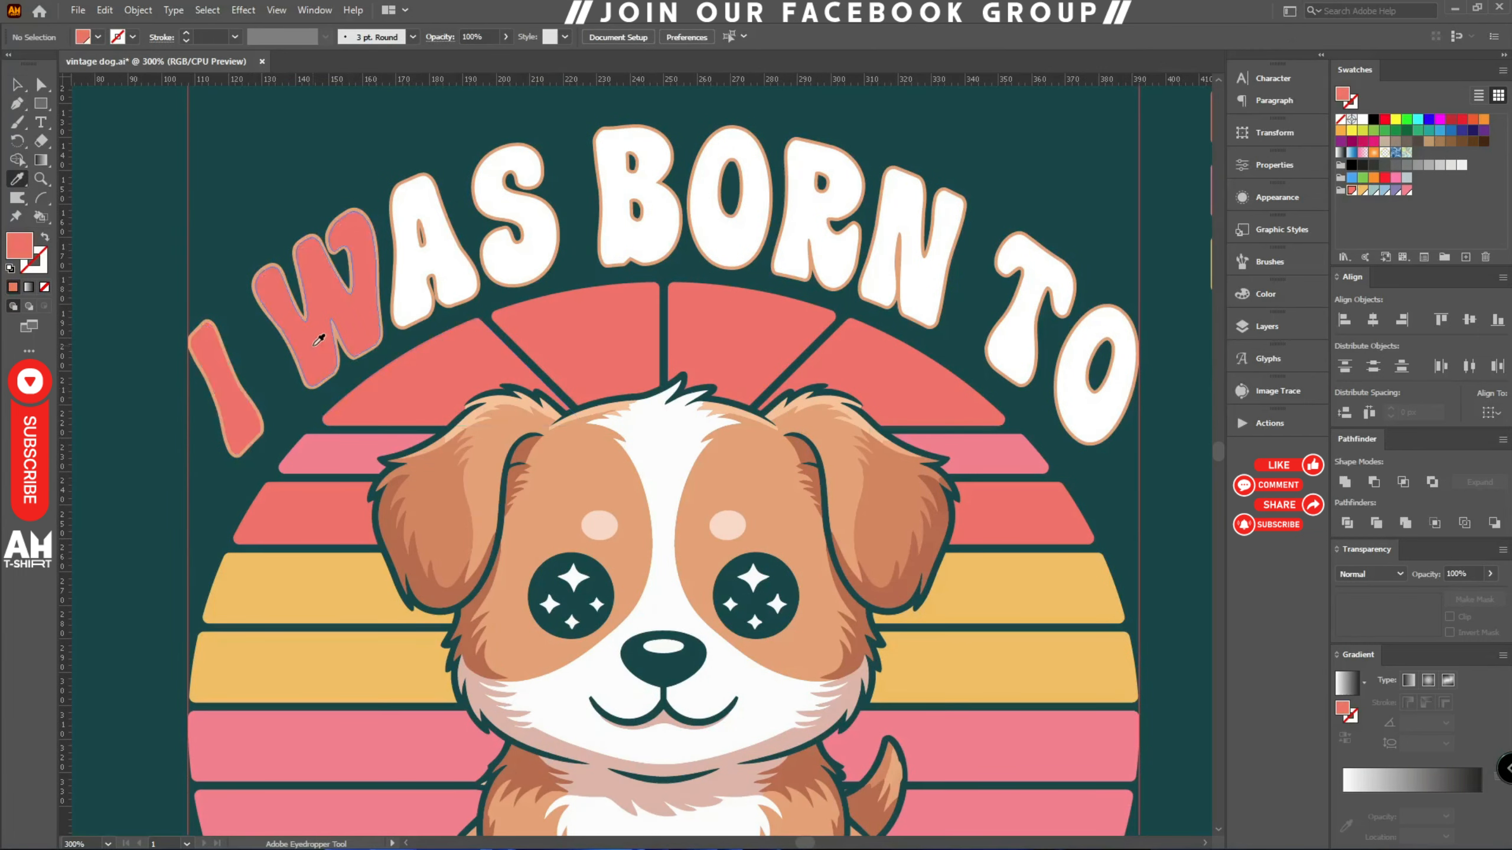
left_click(338, 443)
left_click(409, 265, "alt")
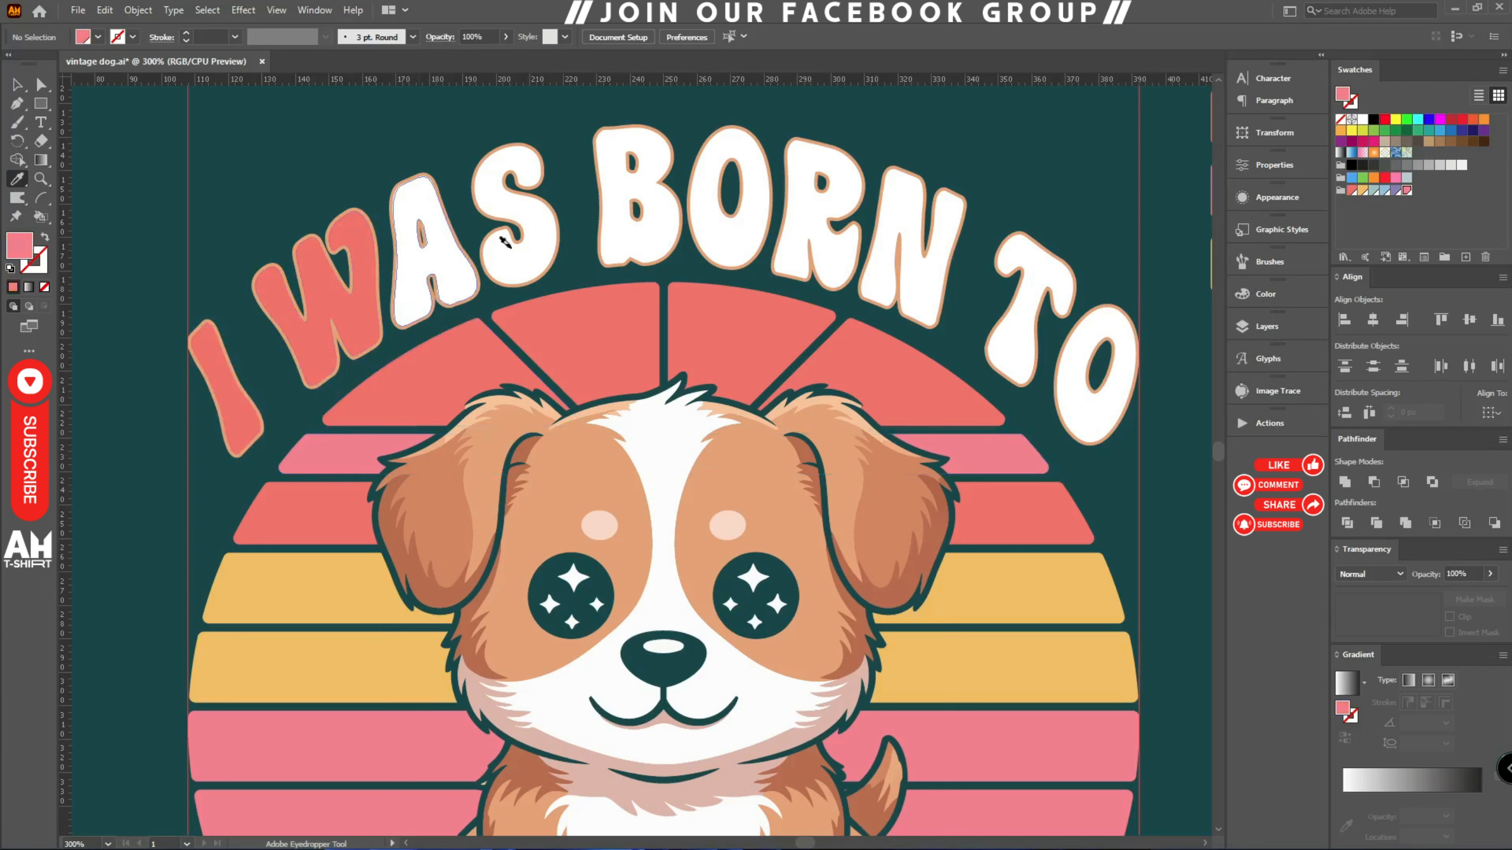
left_click(510, 258, "alt")
- Fill the B and O of BORN with the sun's yellow and its R and N with pink
left_click(314, 576)
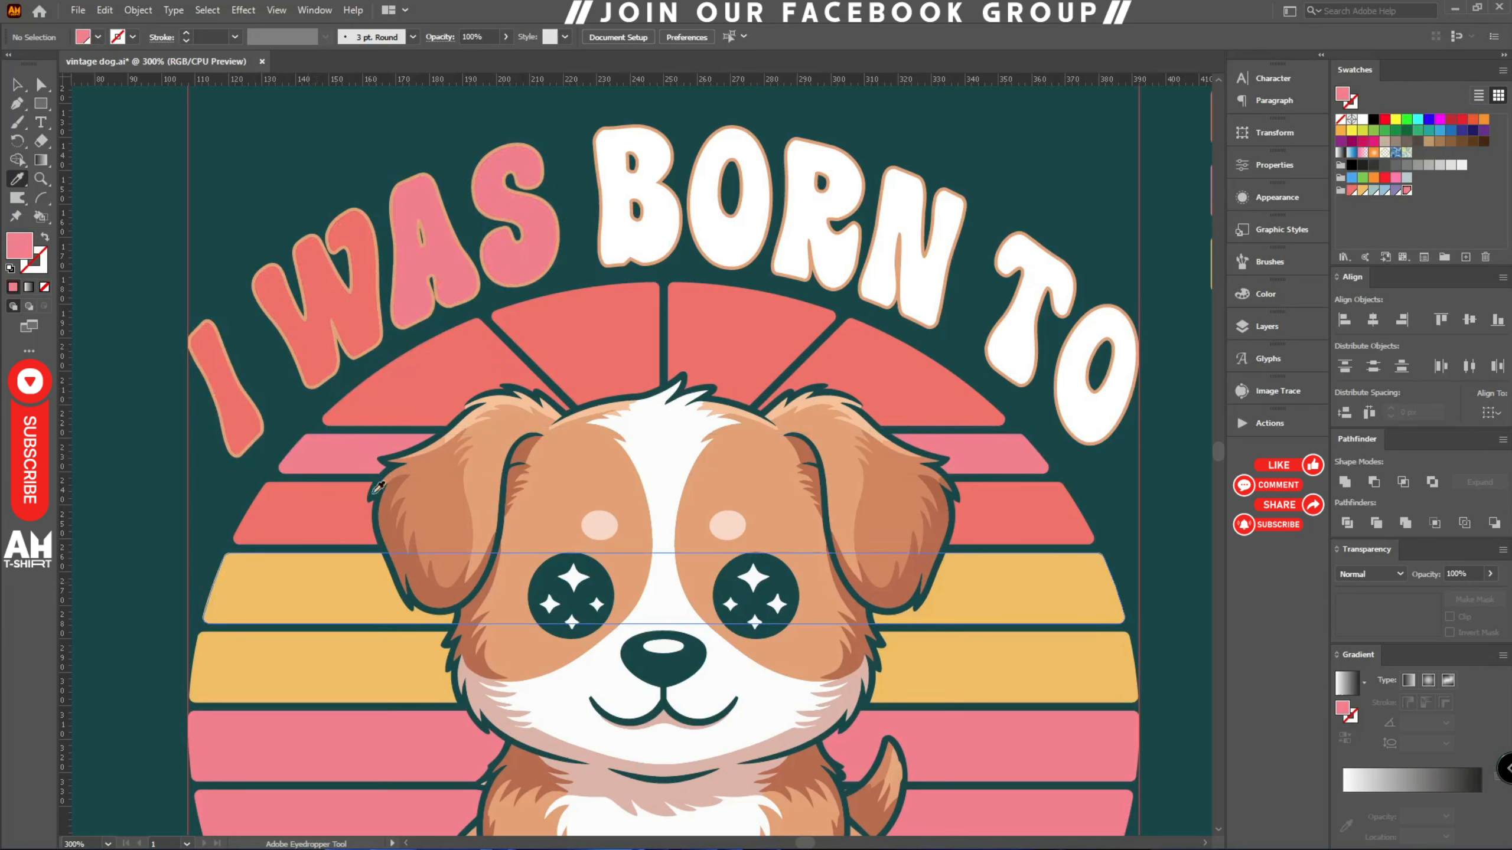
left_click(634, 244, "alt")
left_click(720, 240, "alt")
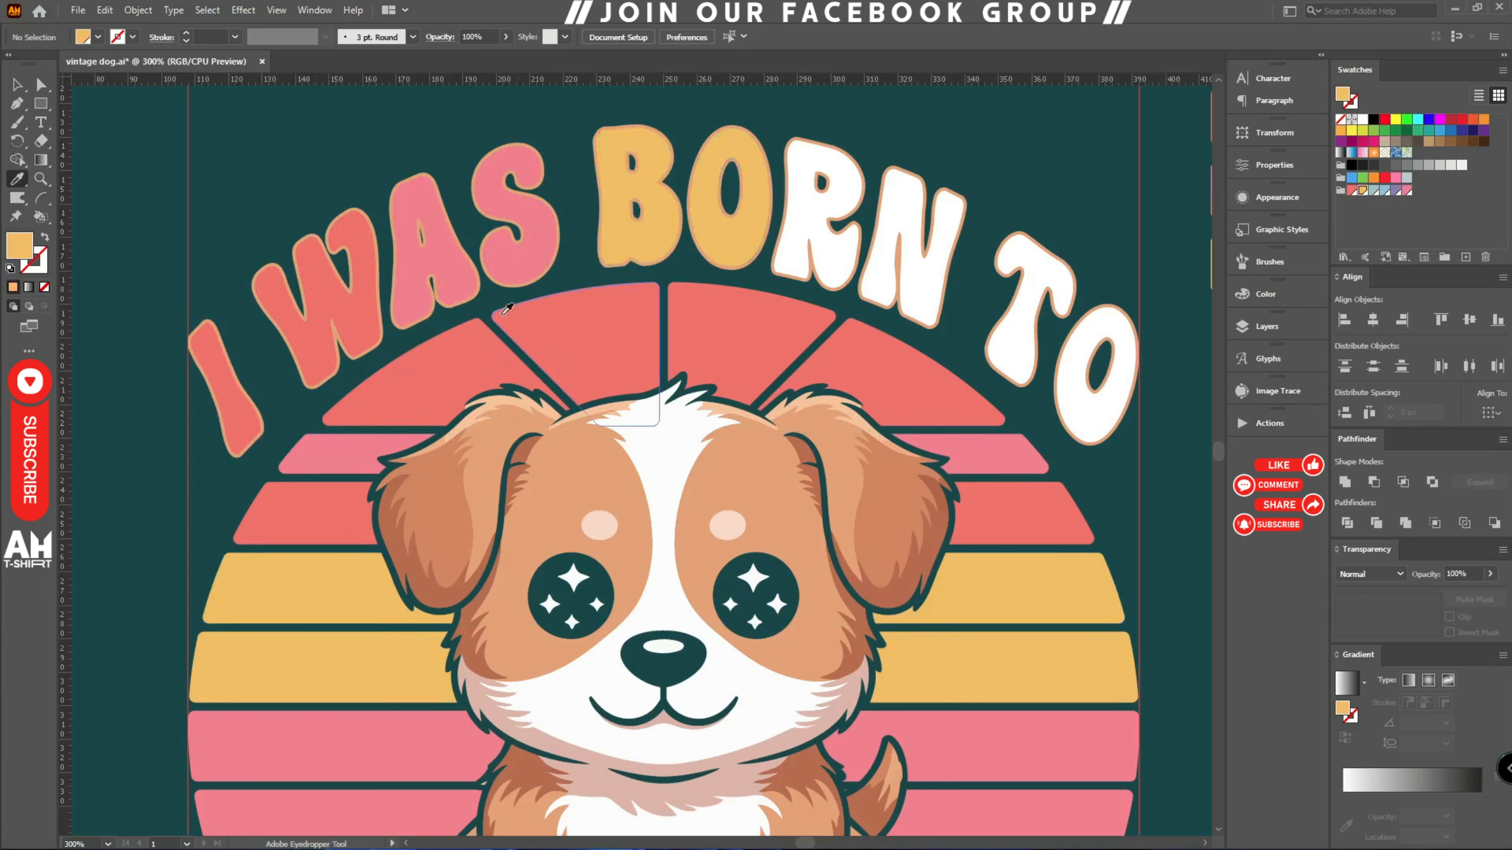
left_click(464, 273)
left_click(798, 231, "alt")
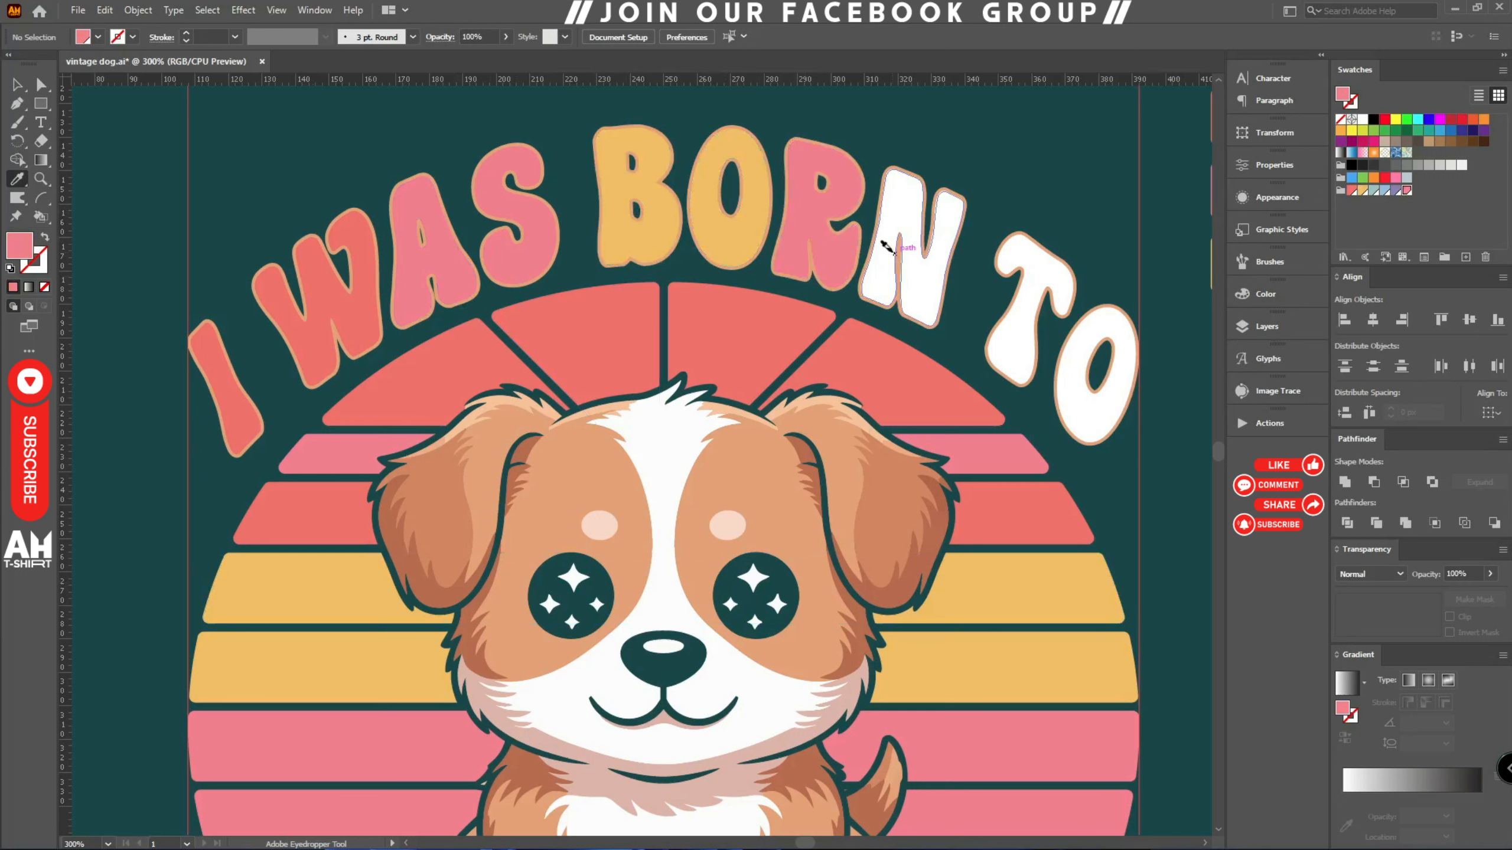
left_click(895, 201, "alt")
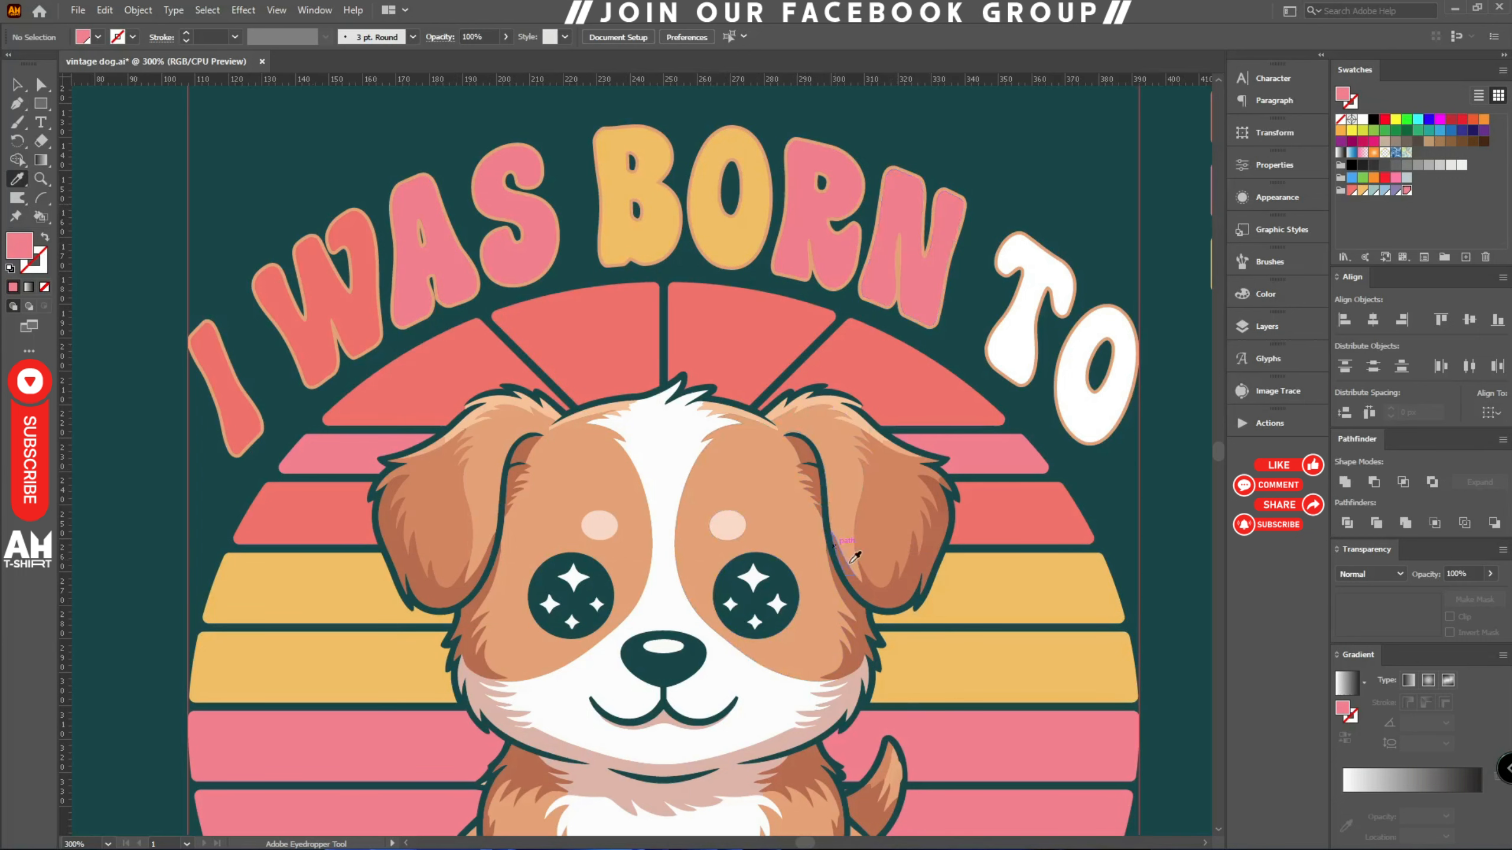
- Fill both letters of TO with the light blue sampled from the sun's lower stripe
scroll(933, 274, "down", 2)
left_click(1006, 795)
scroll(1018, 572, "down", 1)
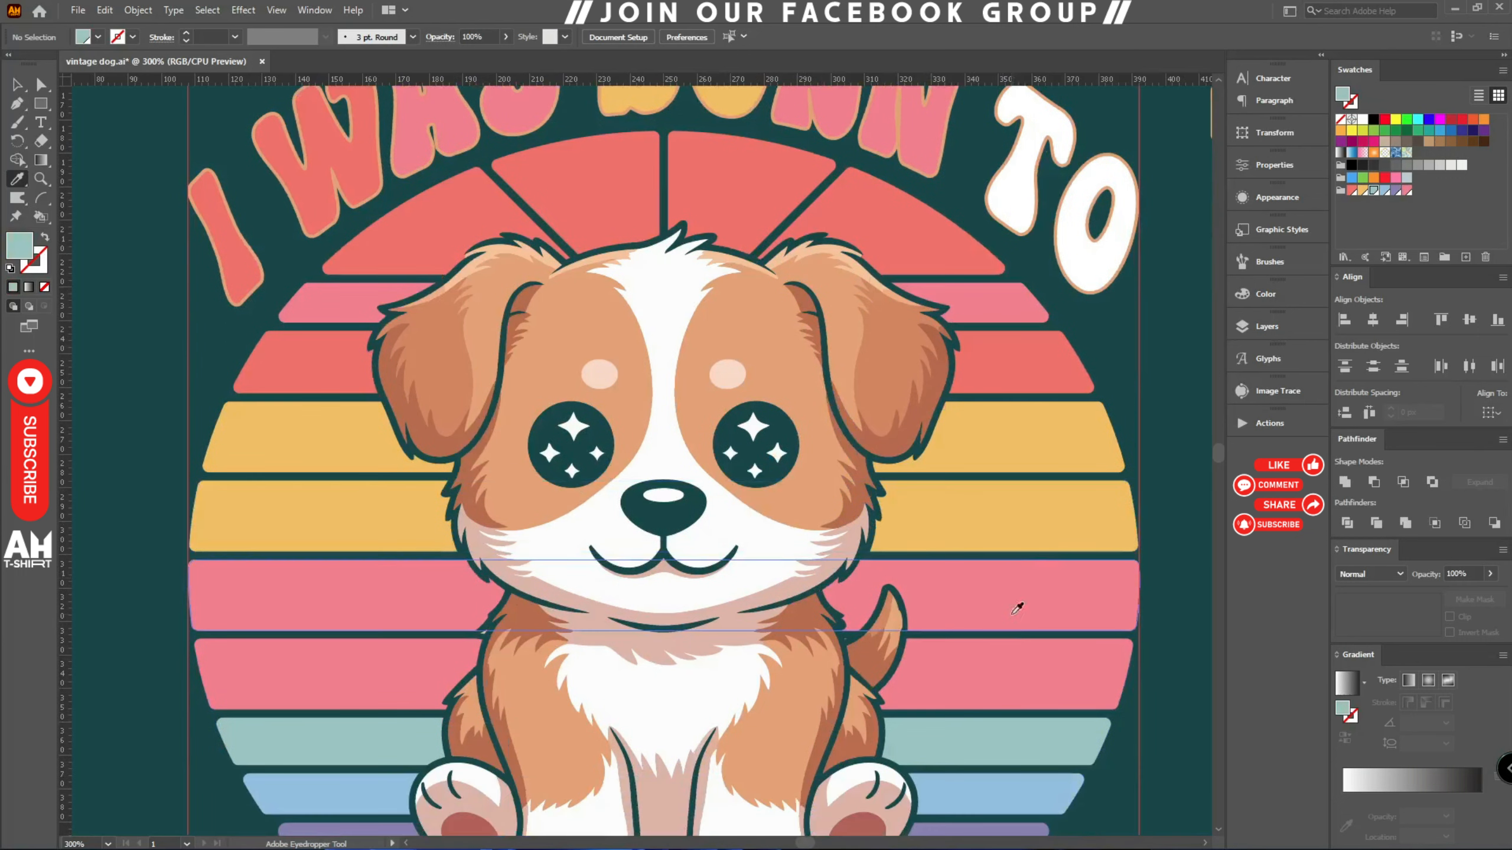
left_click(982, 789)
left_click(1012, 199, "alt")
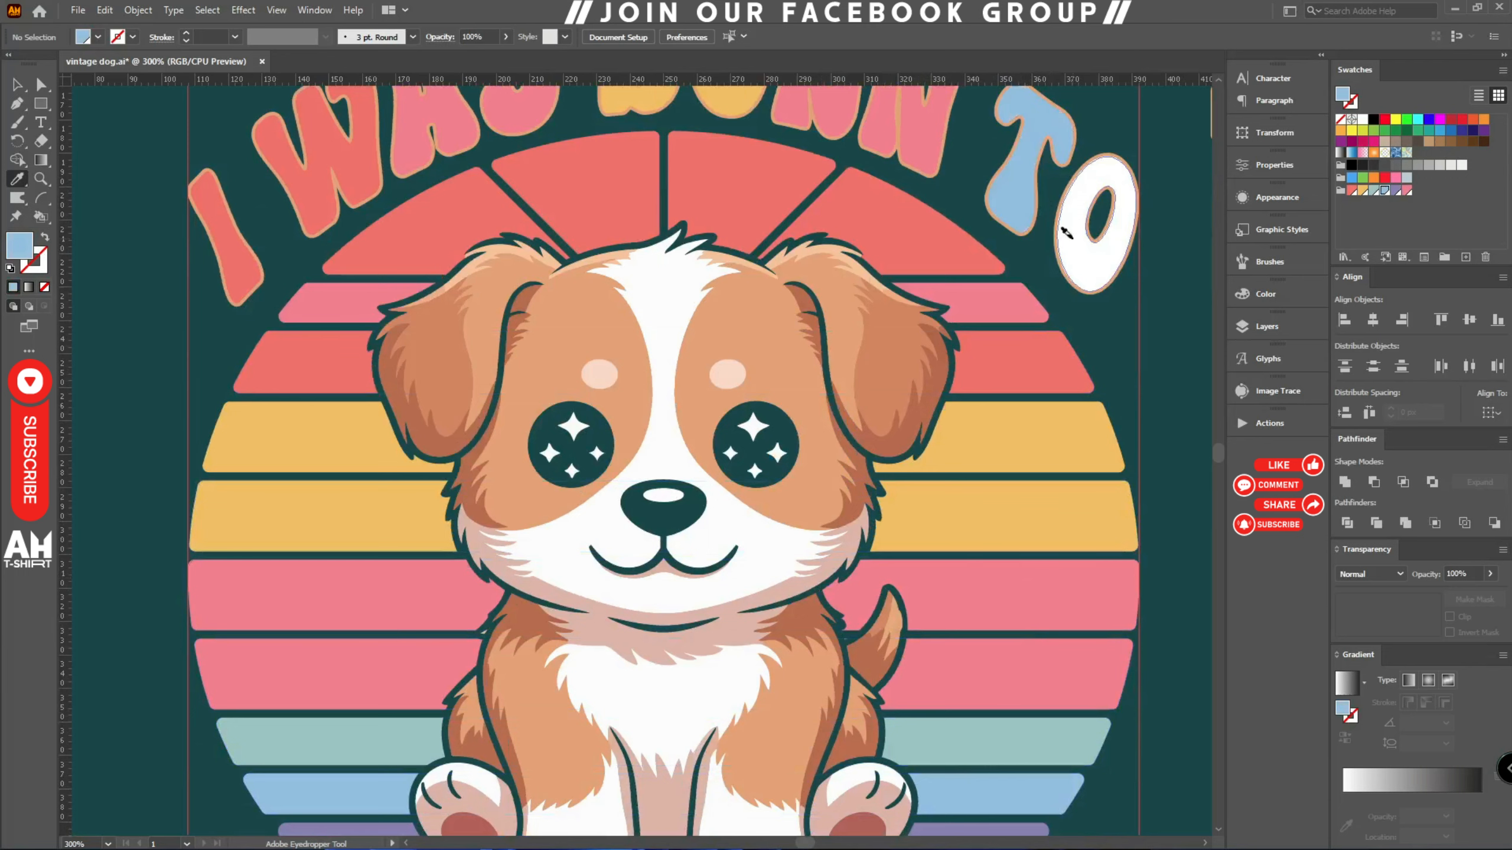
key("v")
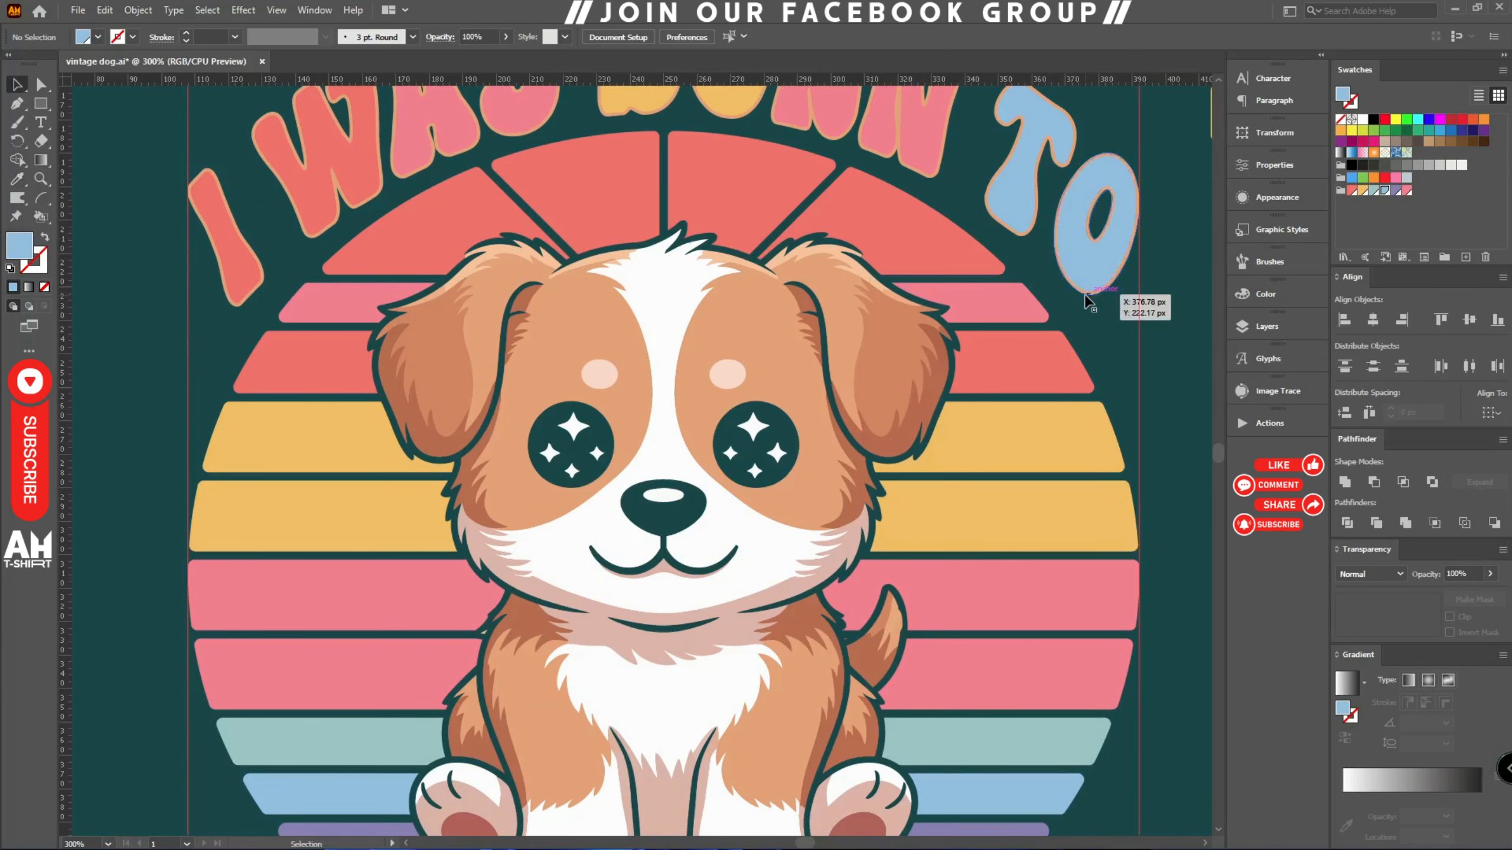
- Fill the outline of the arched I WAS BORN TO text with white and group it with the colored letters
left_click(1089, 290)
left_click(1363, 120)
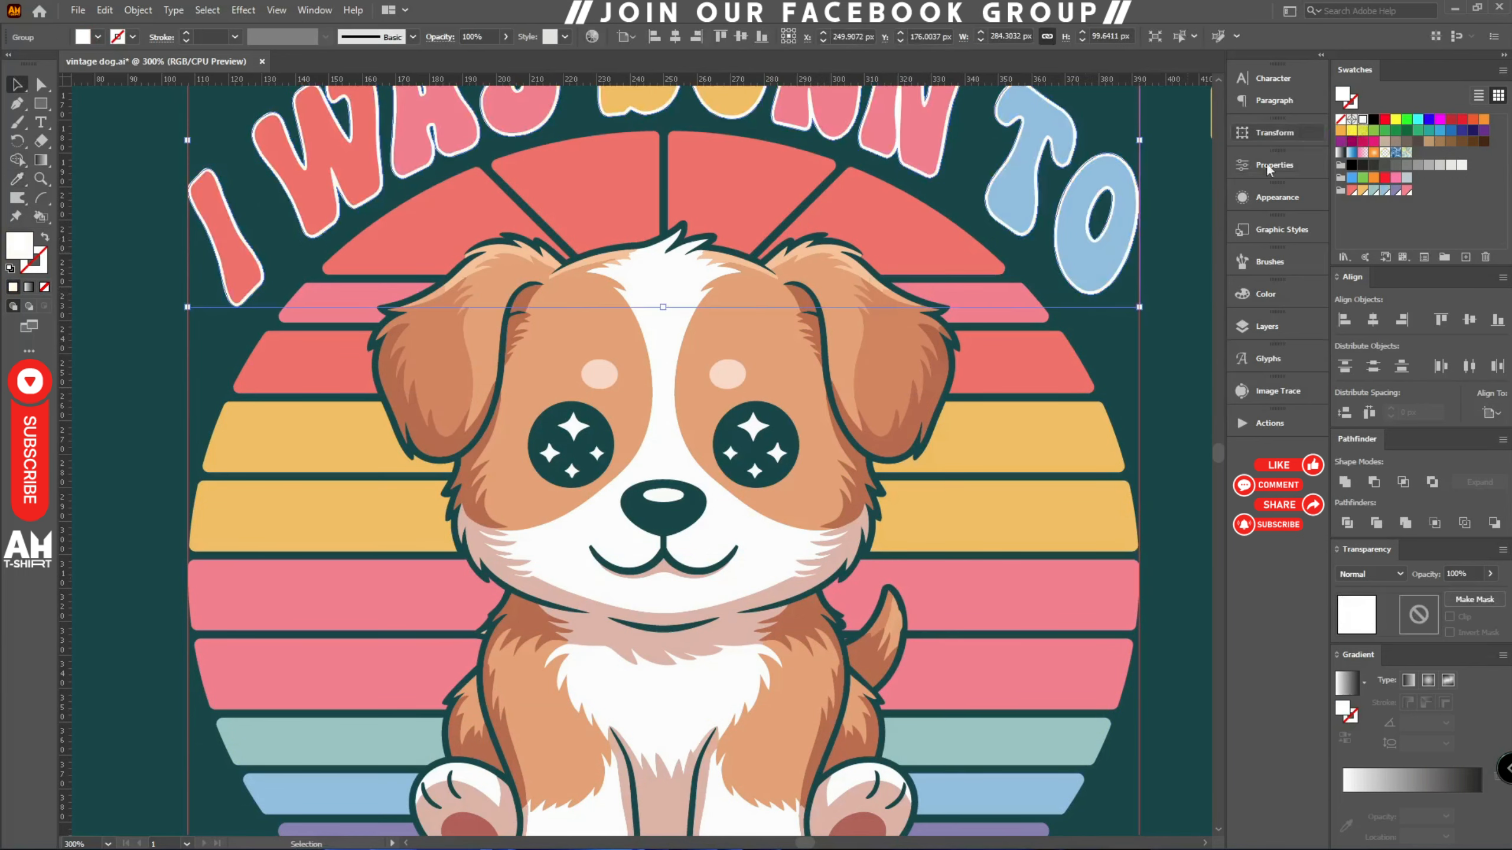
scroll(791, 375, "up", 3)
scroll(792, 377, "down", 3)
left_click(613, 234)
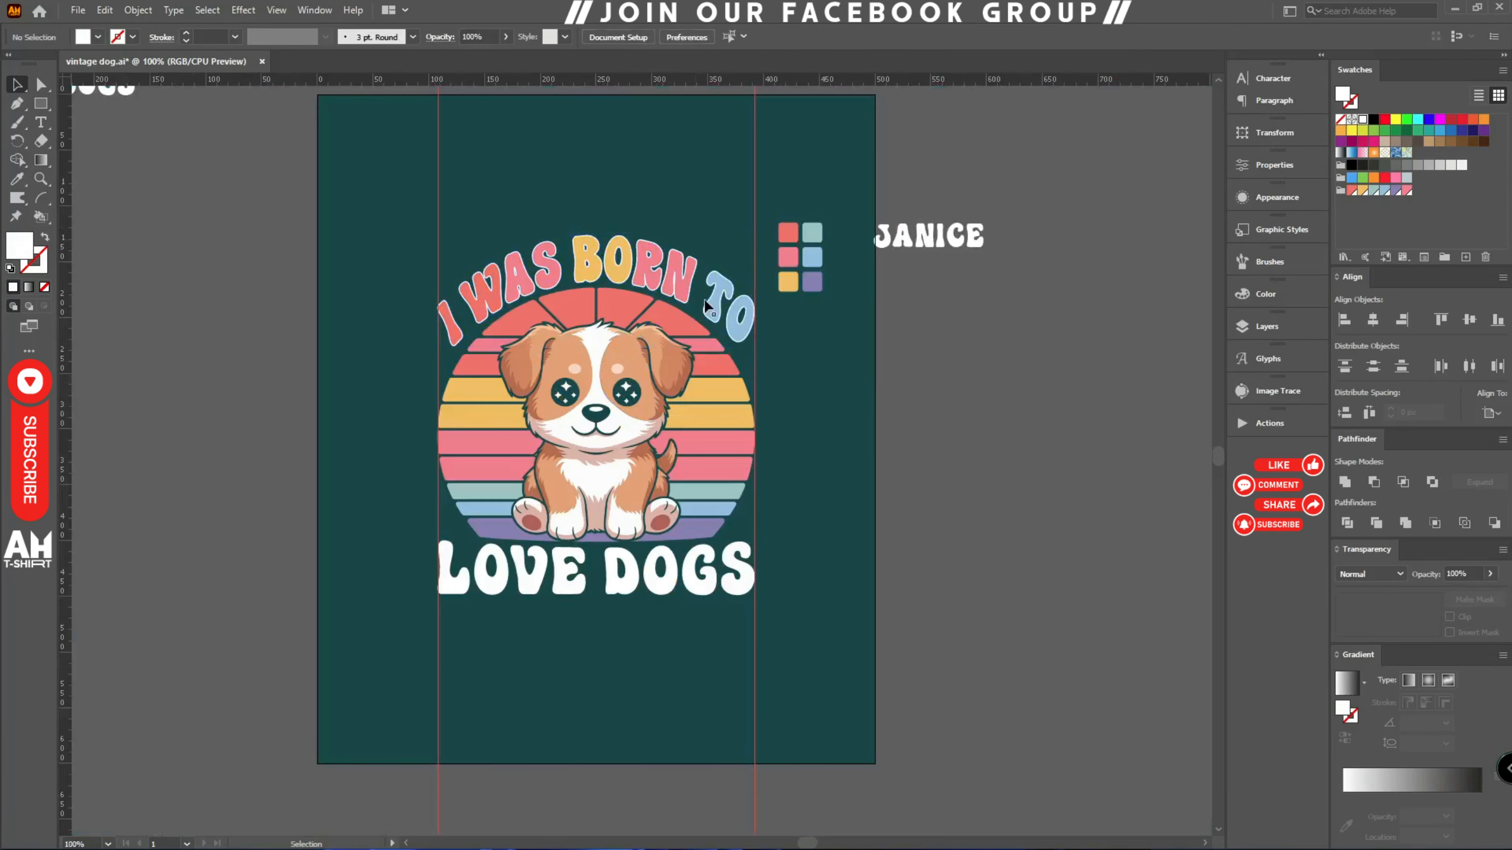
scroll(580, 239, "up", 2)
left_click_drag(558, 190, 640, 256)
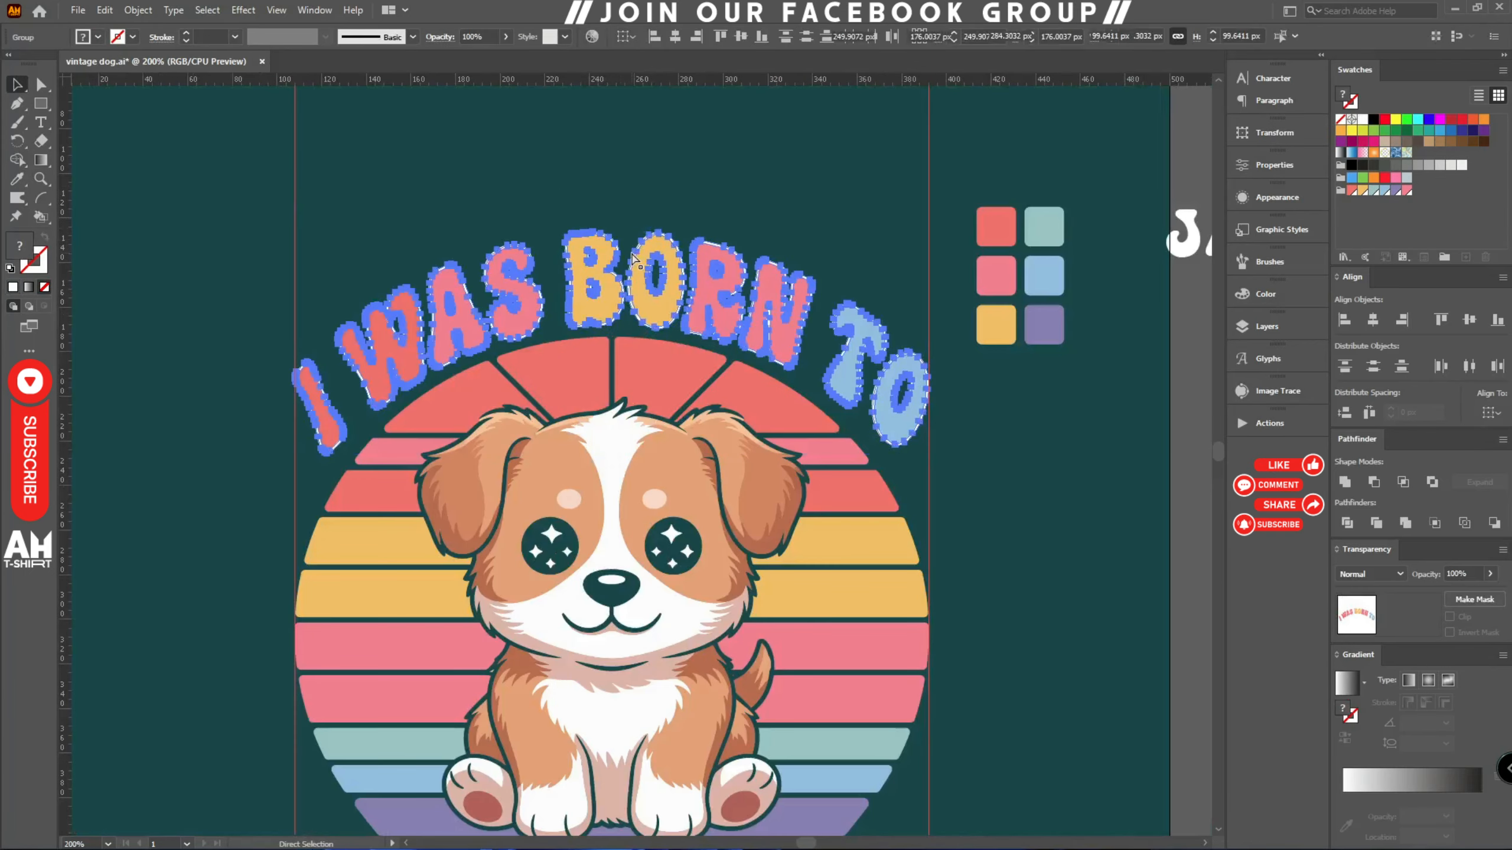
- Offset the LOVE DOGS letter paths outward by 1 px, unite the offset shapes and deselect them
scroll(952, 524, "down", 5)
left_click_drag(893, 677, 714, 647)
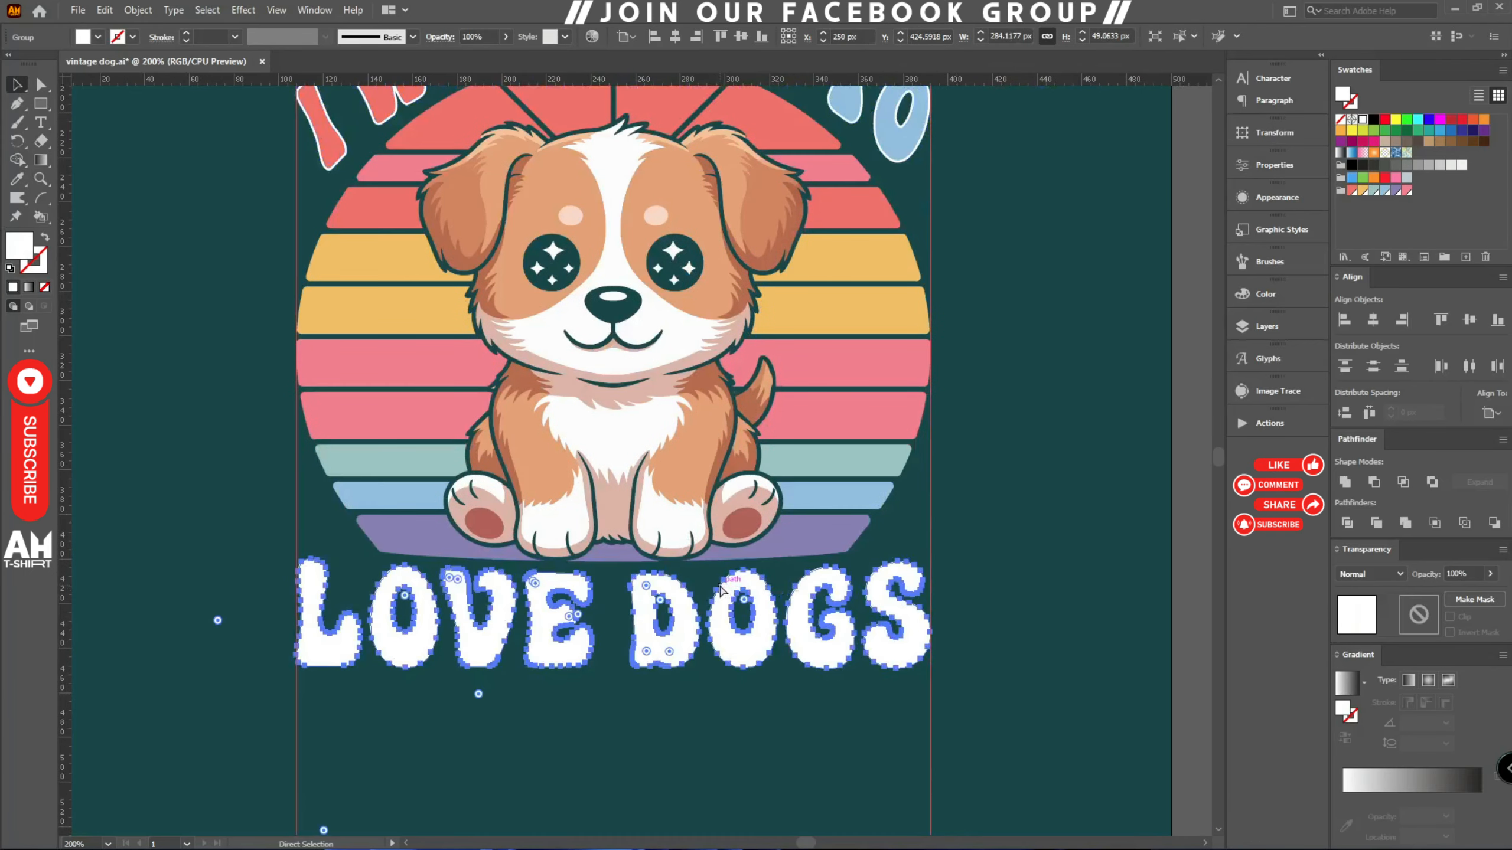
key("a")
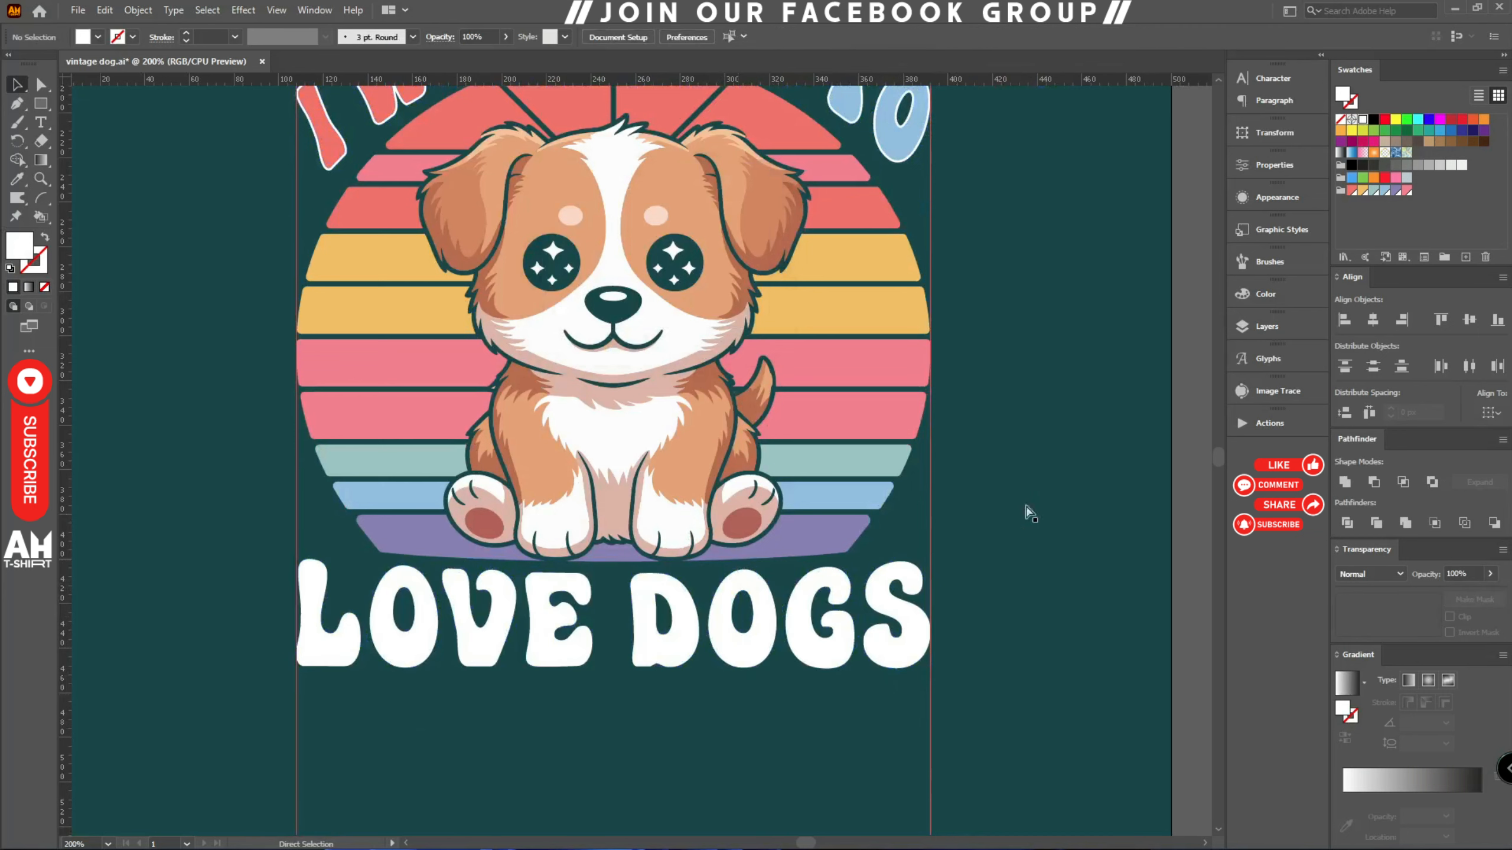
left_click(1345, 482)
left_click(1057, 580)
- Fill the L and O of LOVE with pink and its V and E with the sun's coral
scroll(1056, 577, "up", 3)
key("i")
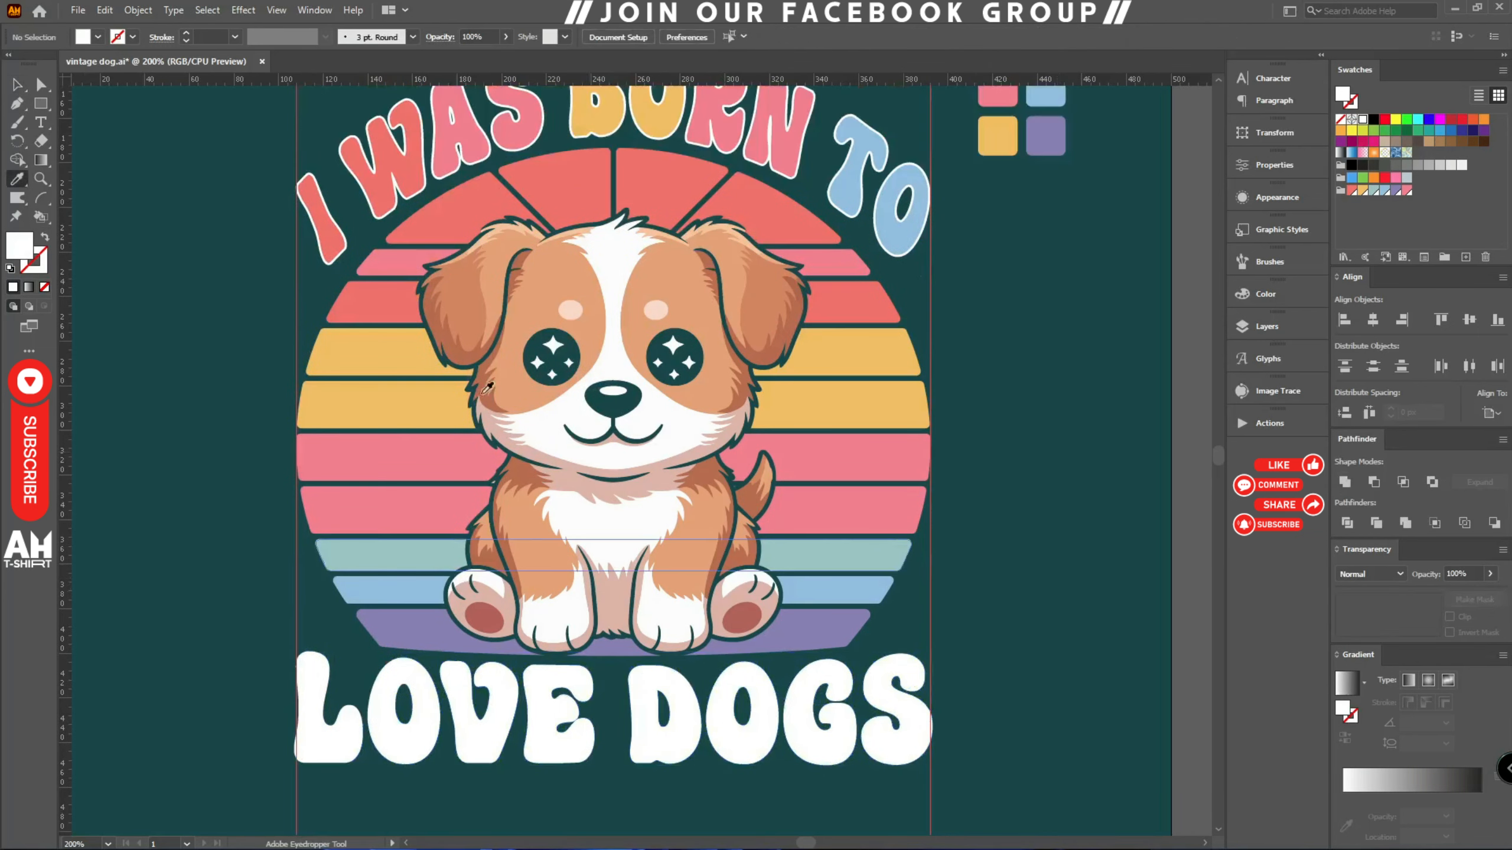
left_click(479, 138)
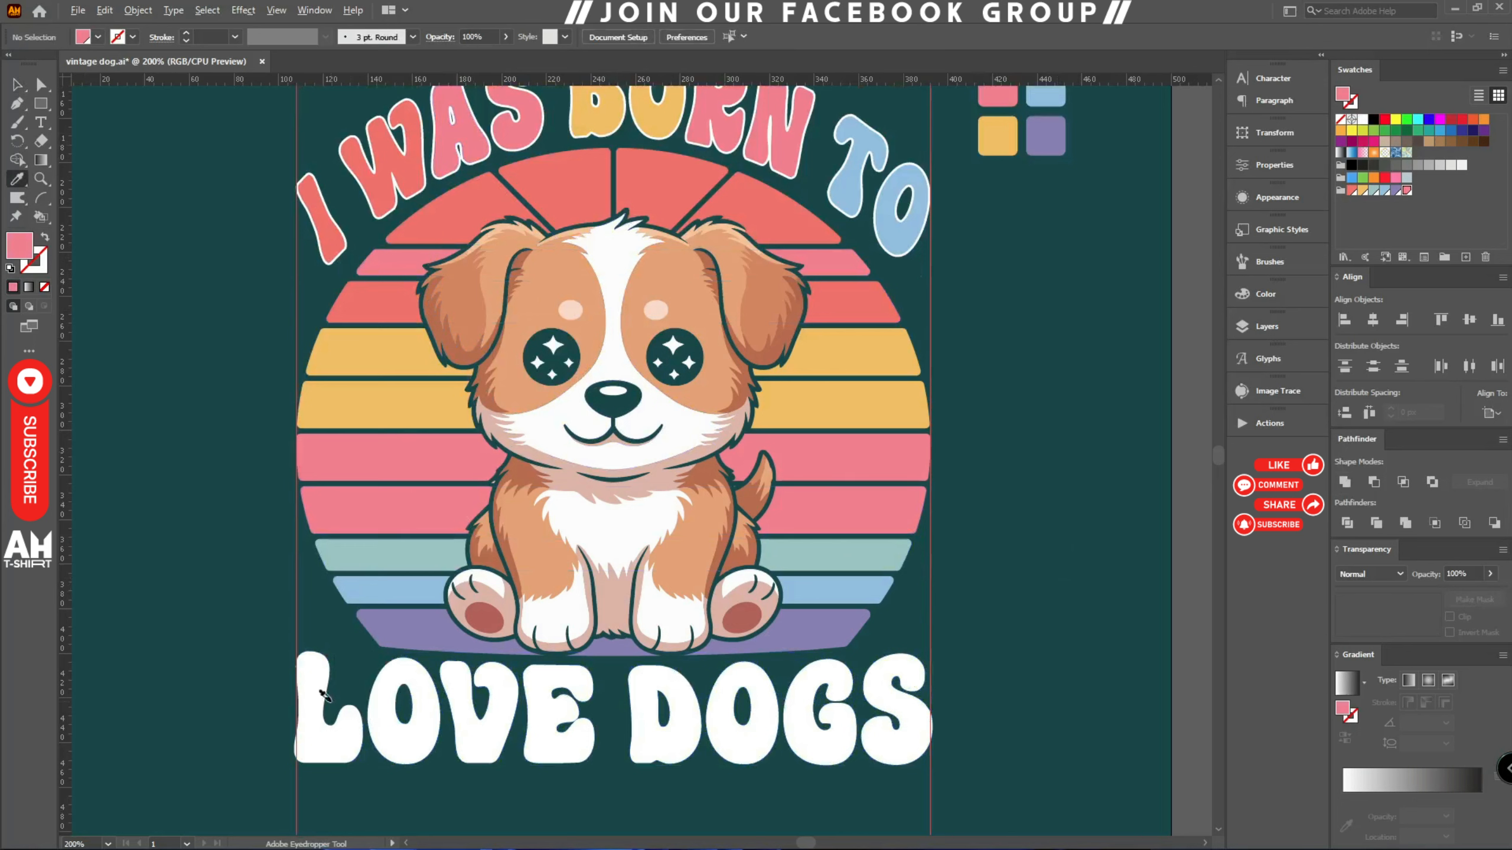
left_click(326, 737, "alt")
left_click(397, 733, "alt")
left_click(475, 737, "alt")
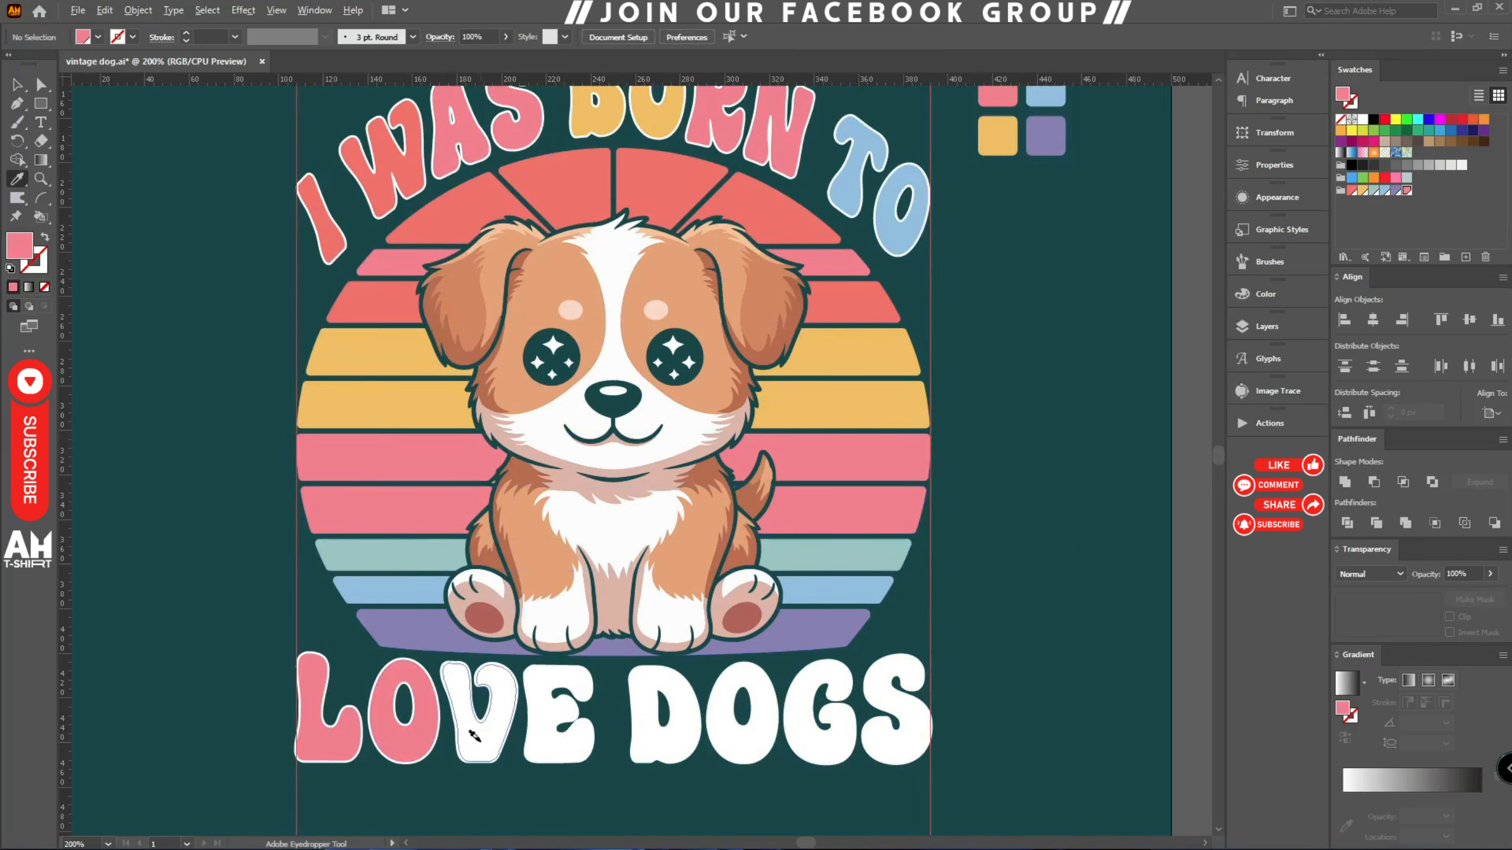
left_click(543, 750, "alt")
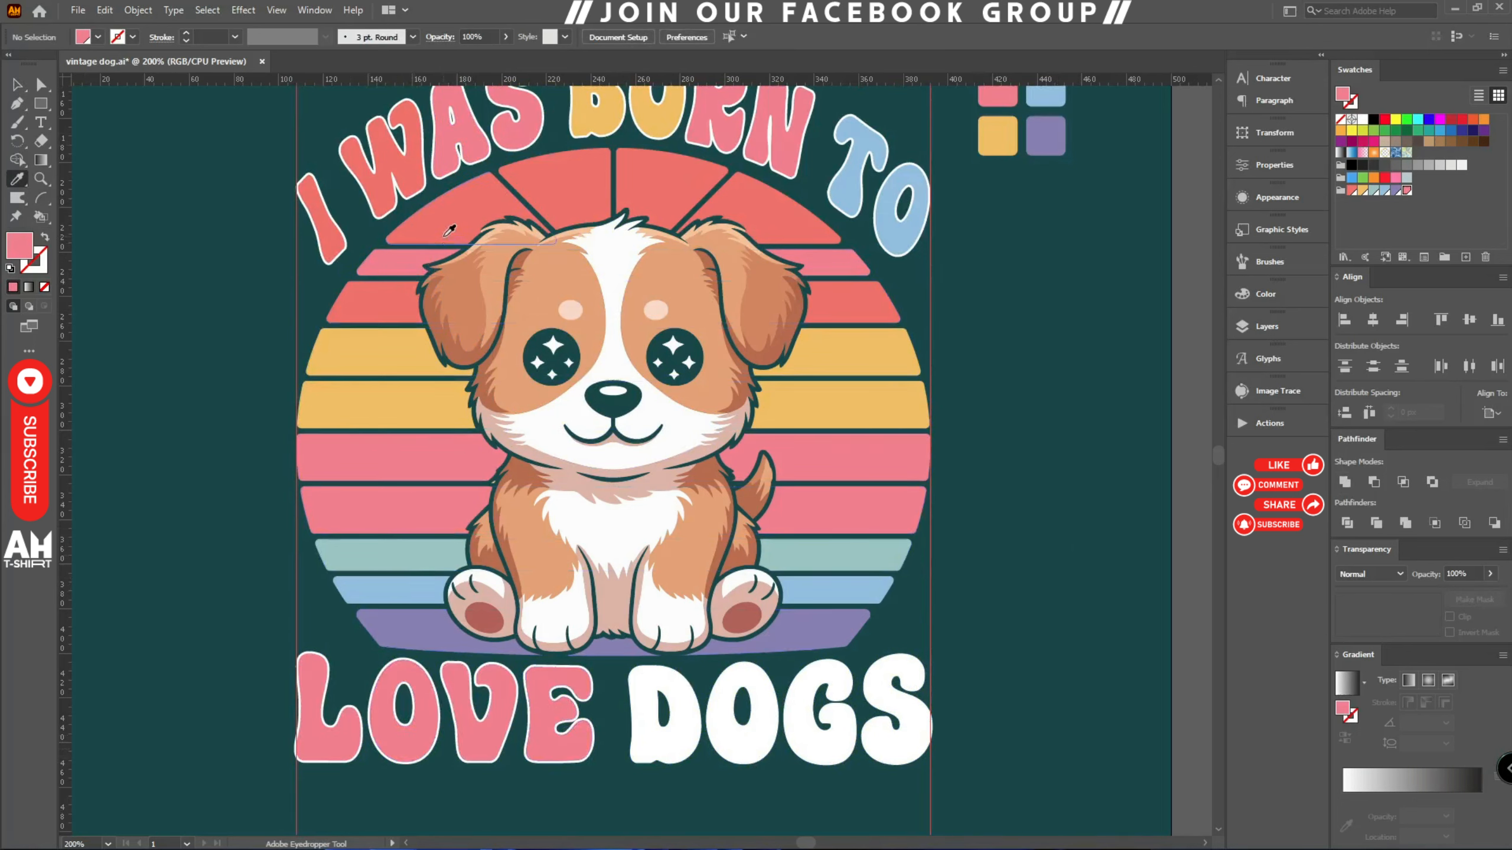
left_click(456, 226)
left_click(485, 749, "alt")
left_click(590, 748, "alt")
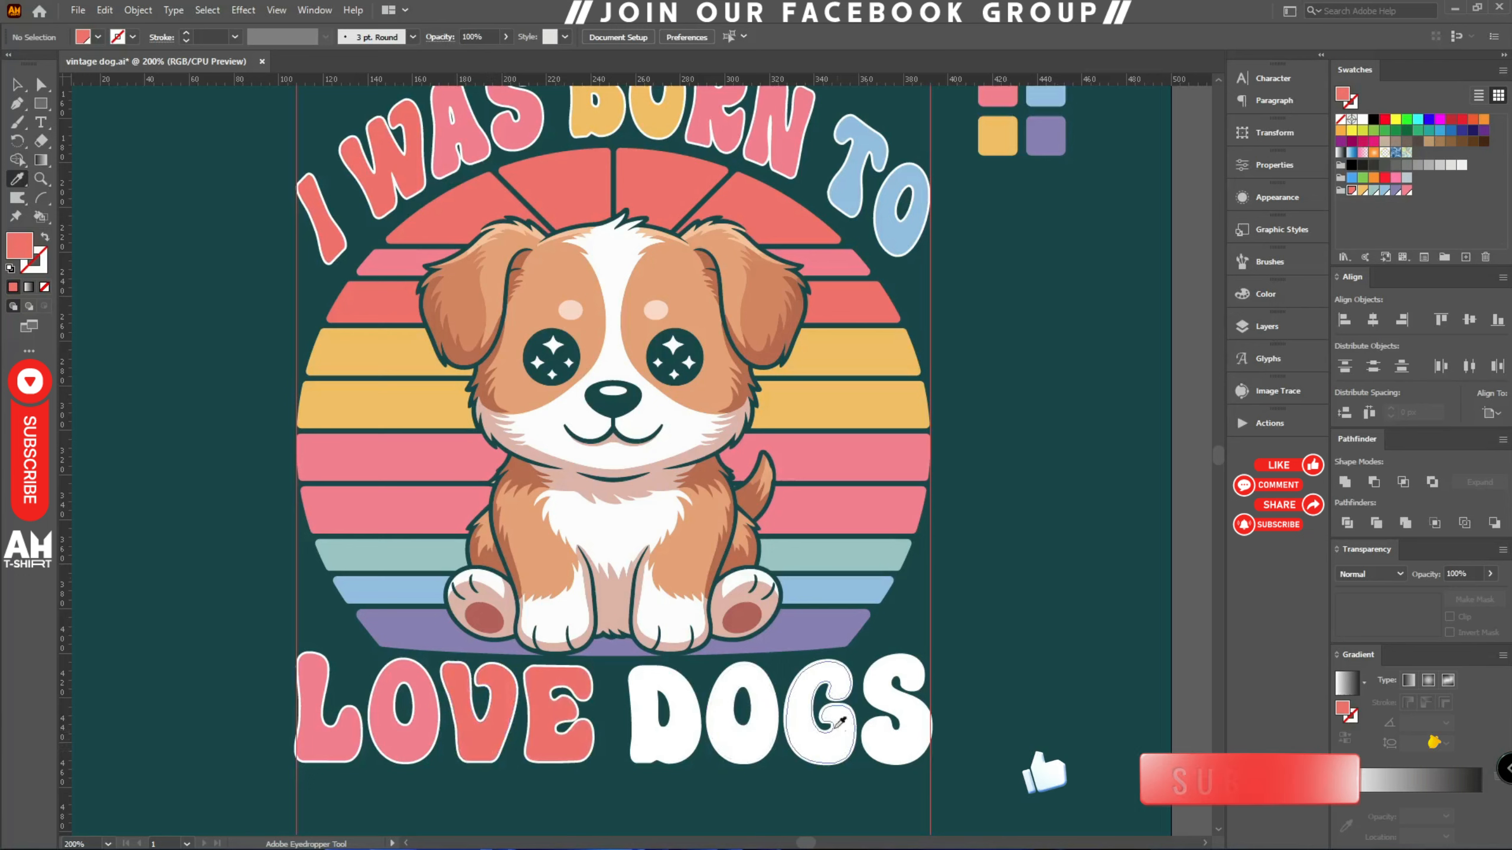
- Fill the D and O of DOGS with the sun's yellow and its G and S with light blue
left_click(785, 428)
left_click(666, 715, "alt")
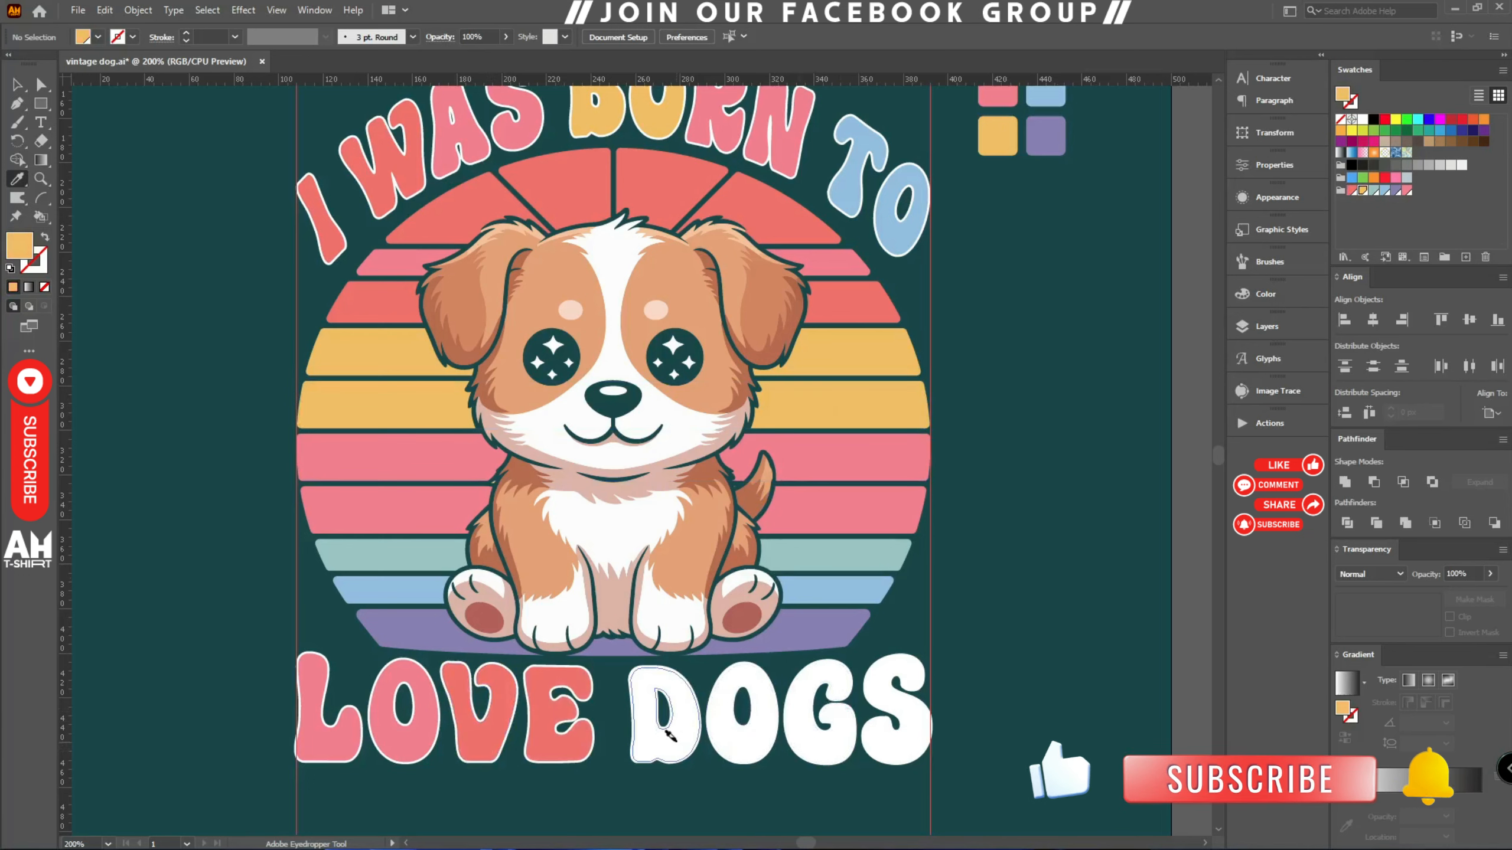
left_click(744, 715, "alt")
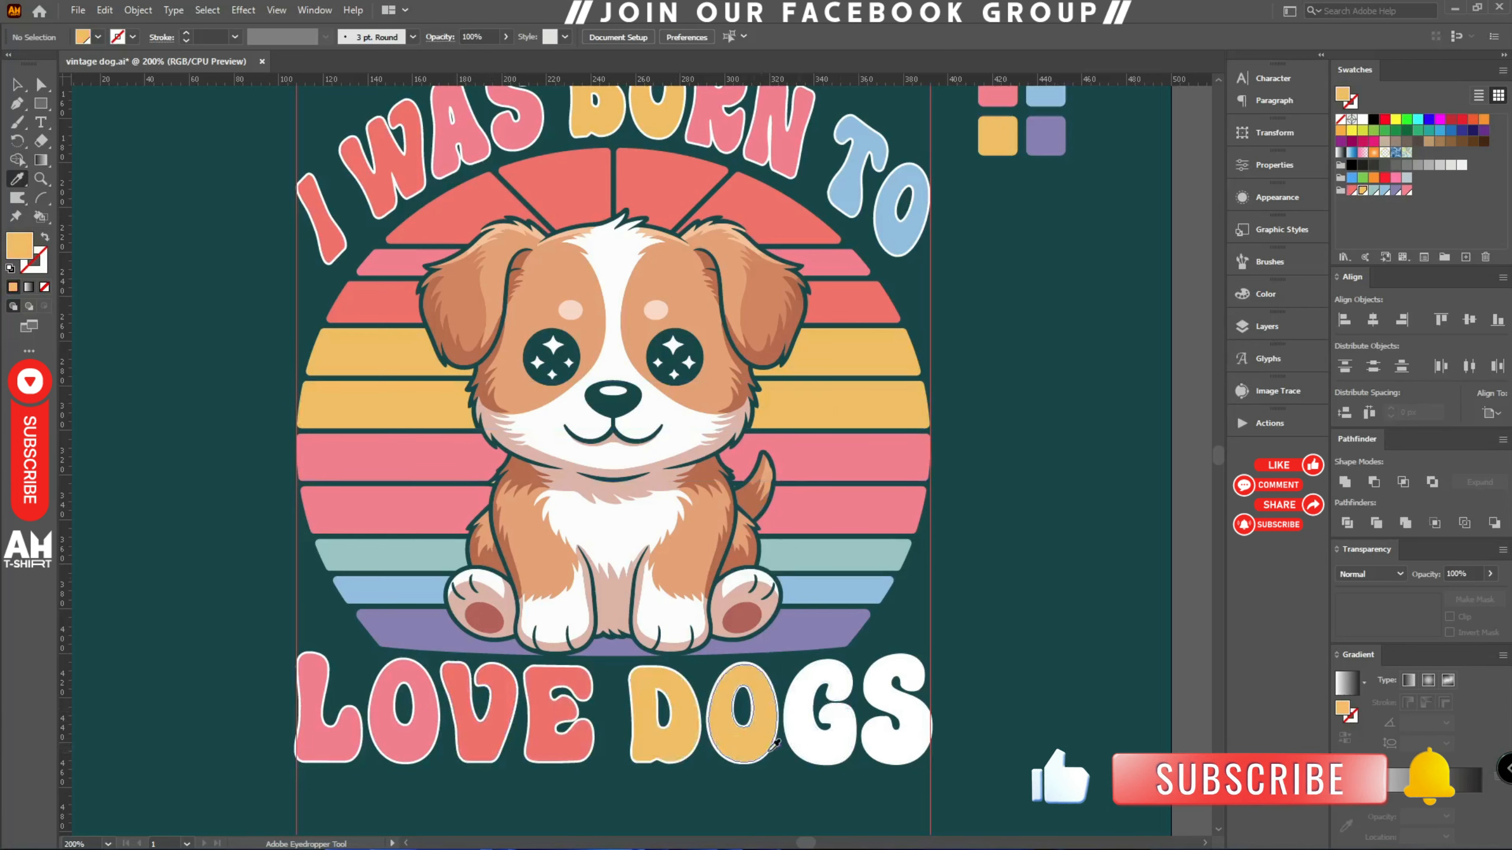
left_click(826, 590)
left_click(851, 741, "alt")
left_click(891, 749, "alt")
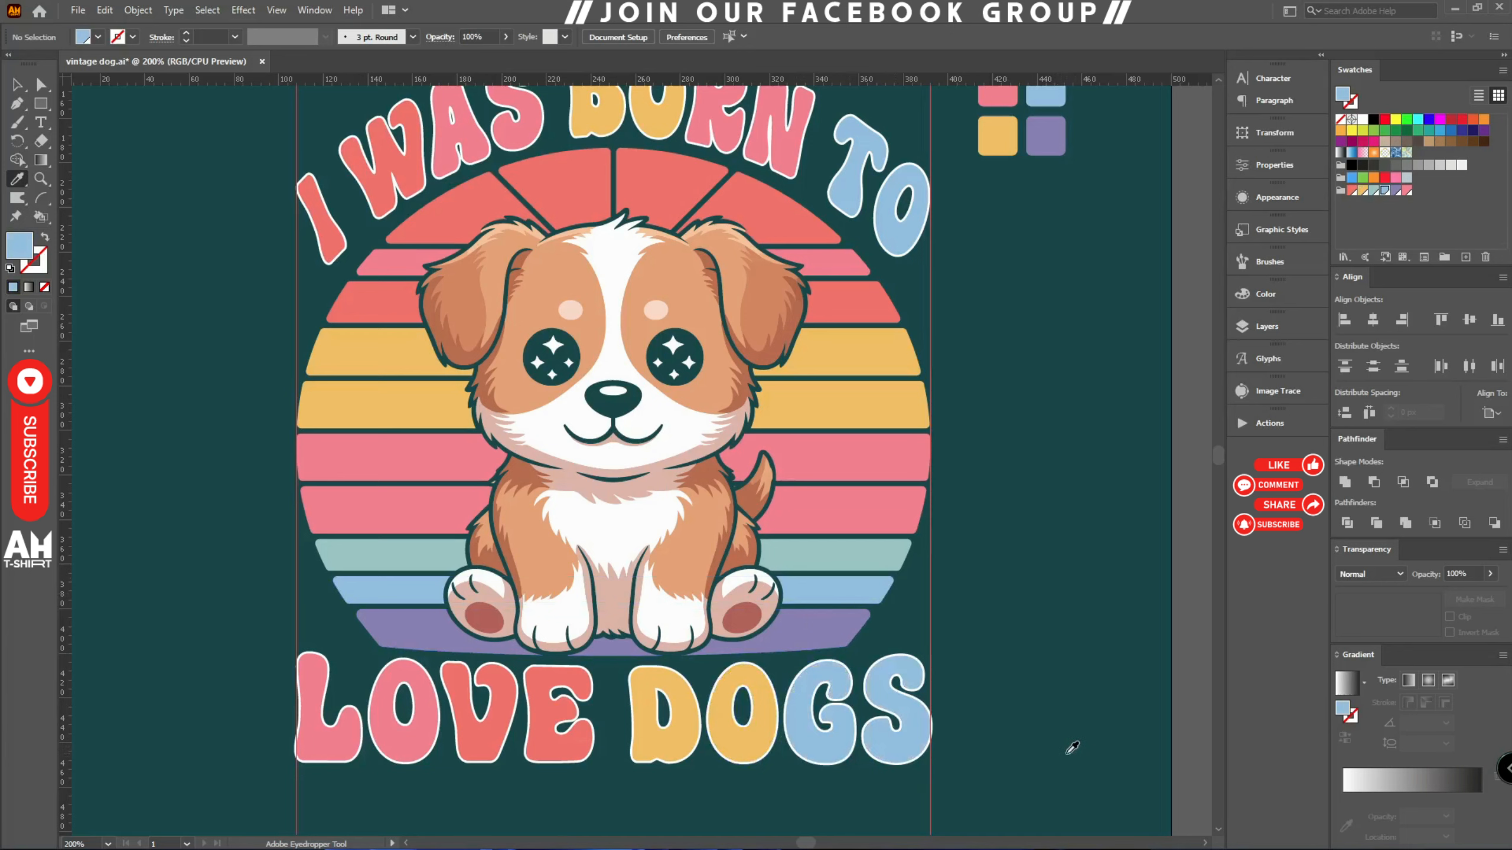
- Group the LOVE DOGS letters with their outline and narrow the group to the vertical guides, about 284 px wide
key("v")
left_click_drag(989, 791, 770, 707)
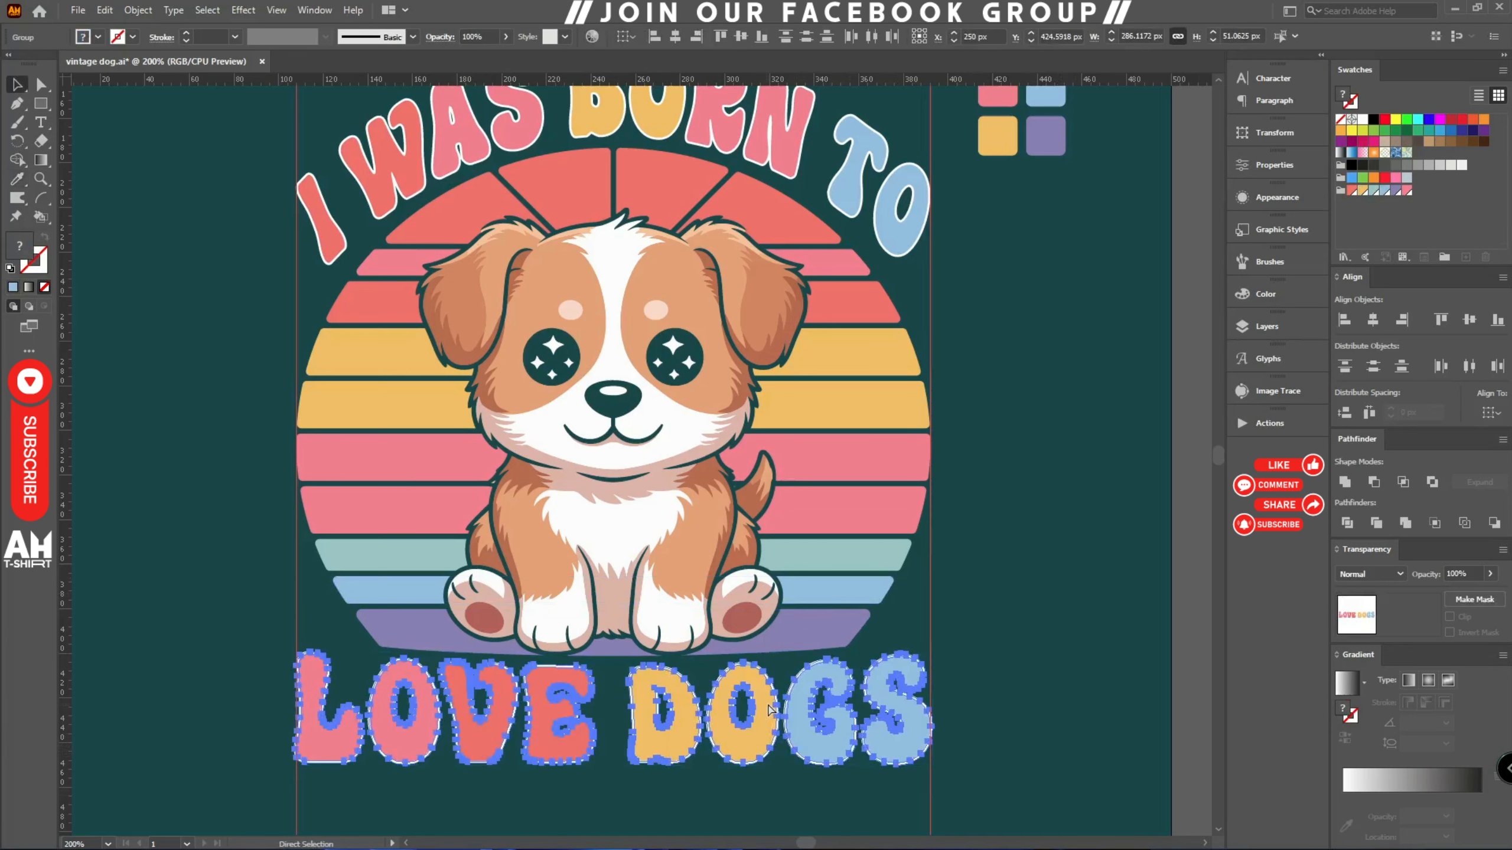
key("ctrl+g")
scroll(966, 722, "up", 4)
scroll(967, 726, "up", 2)
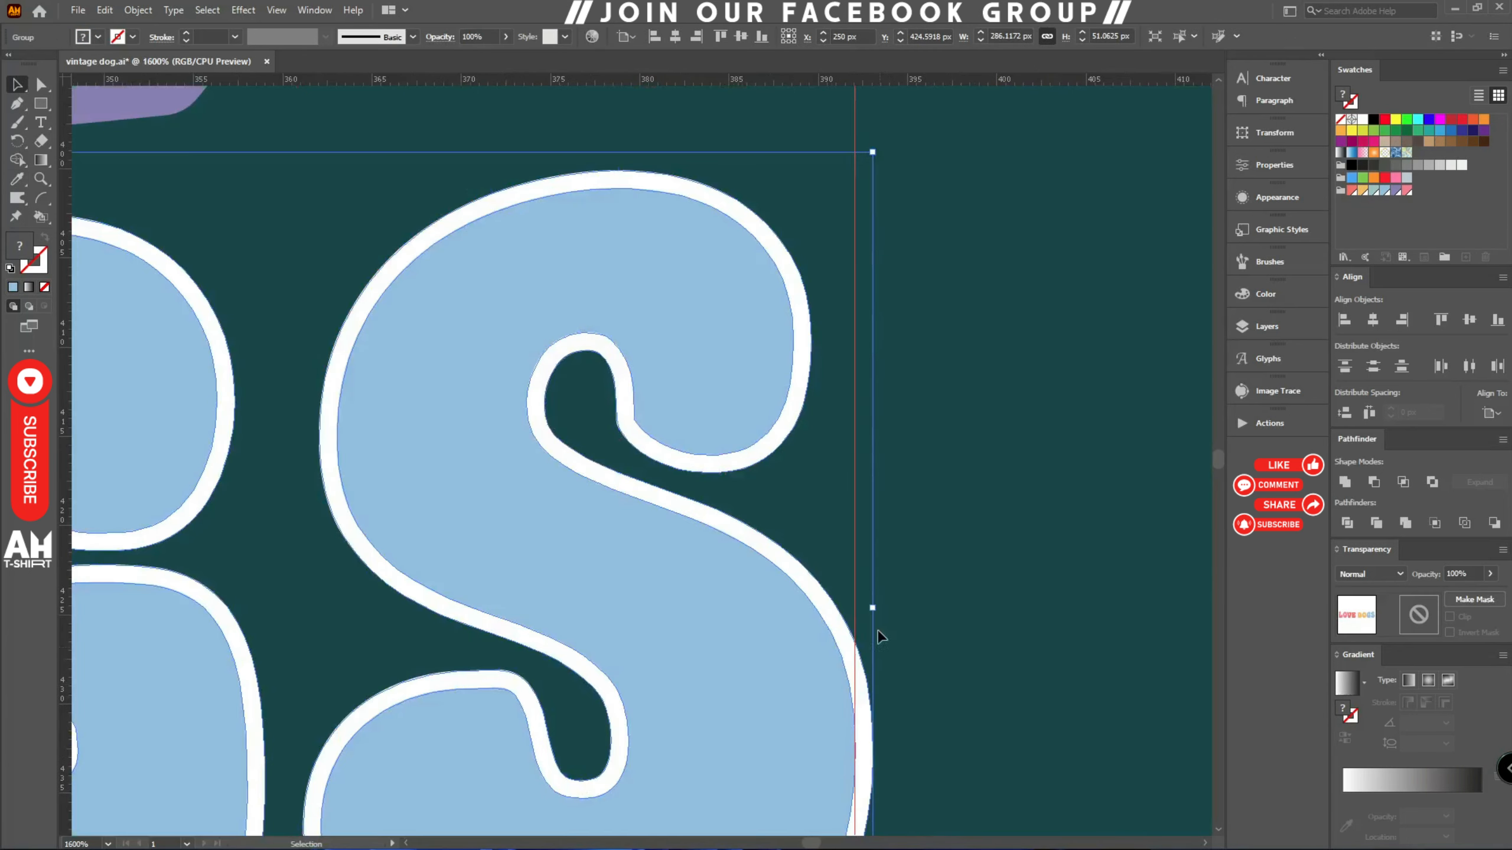
left_click_drag(873, 609, 855, 610)
scroll(997, 641, "down", 5)
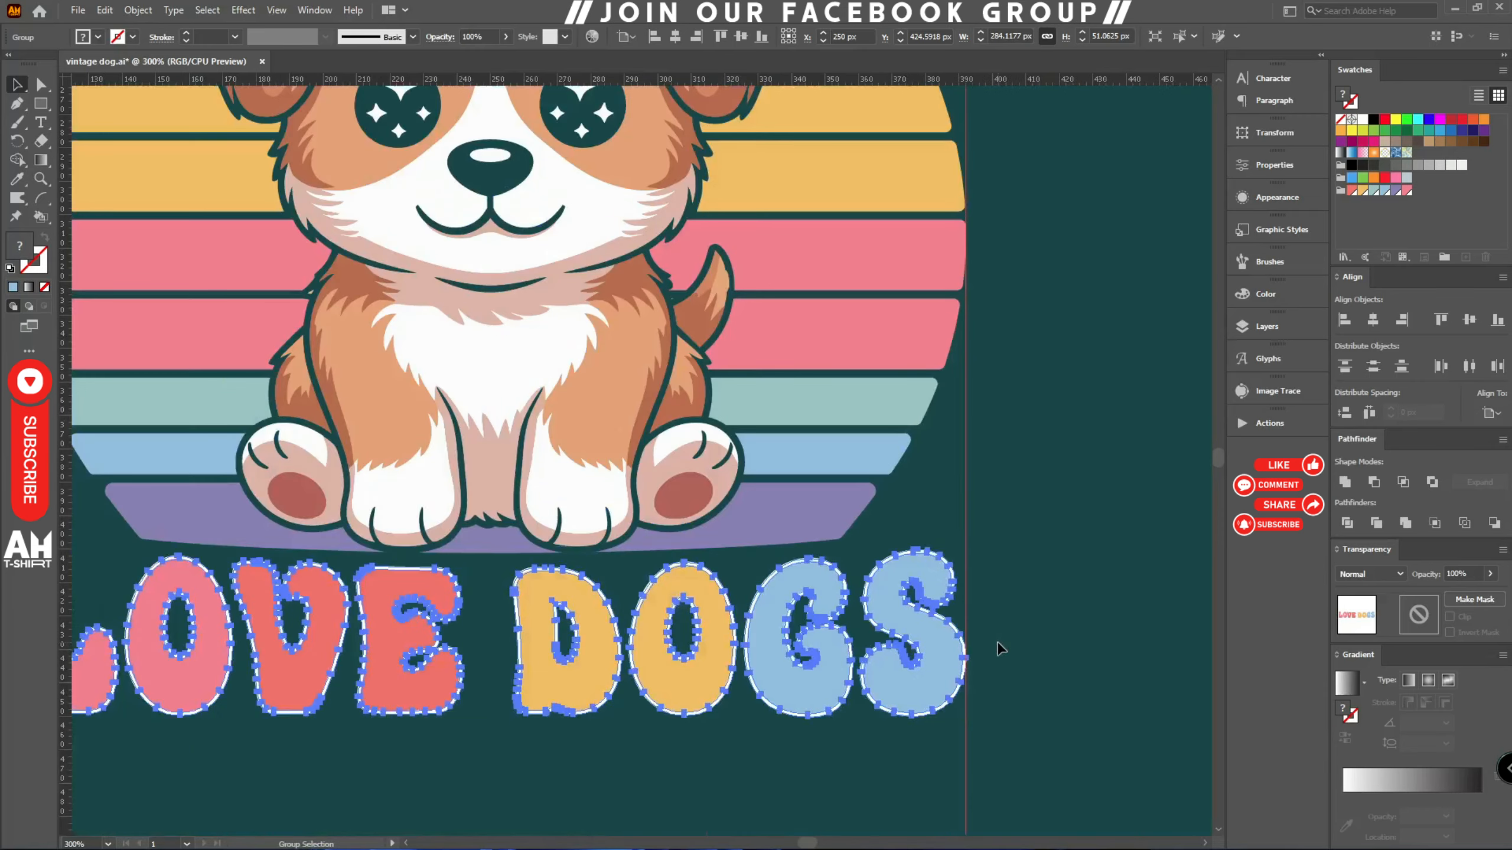
- Stretch the LOVE DOGS group upward toward the sun to about 55 px high and deselect it
scroll(489, 545, "up", 2)
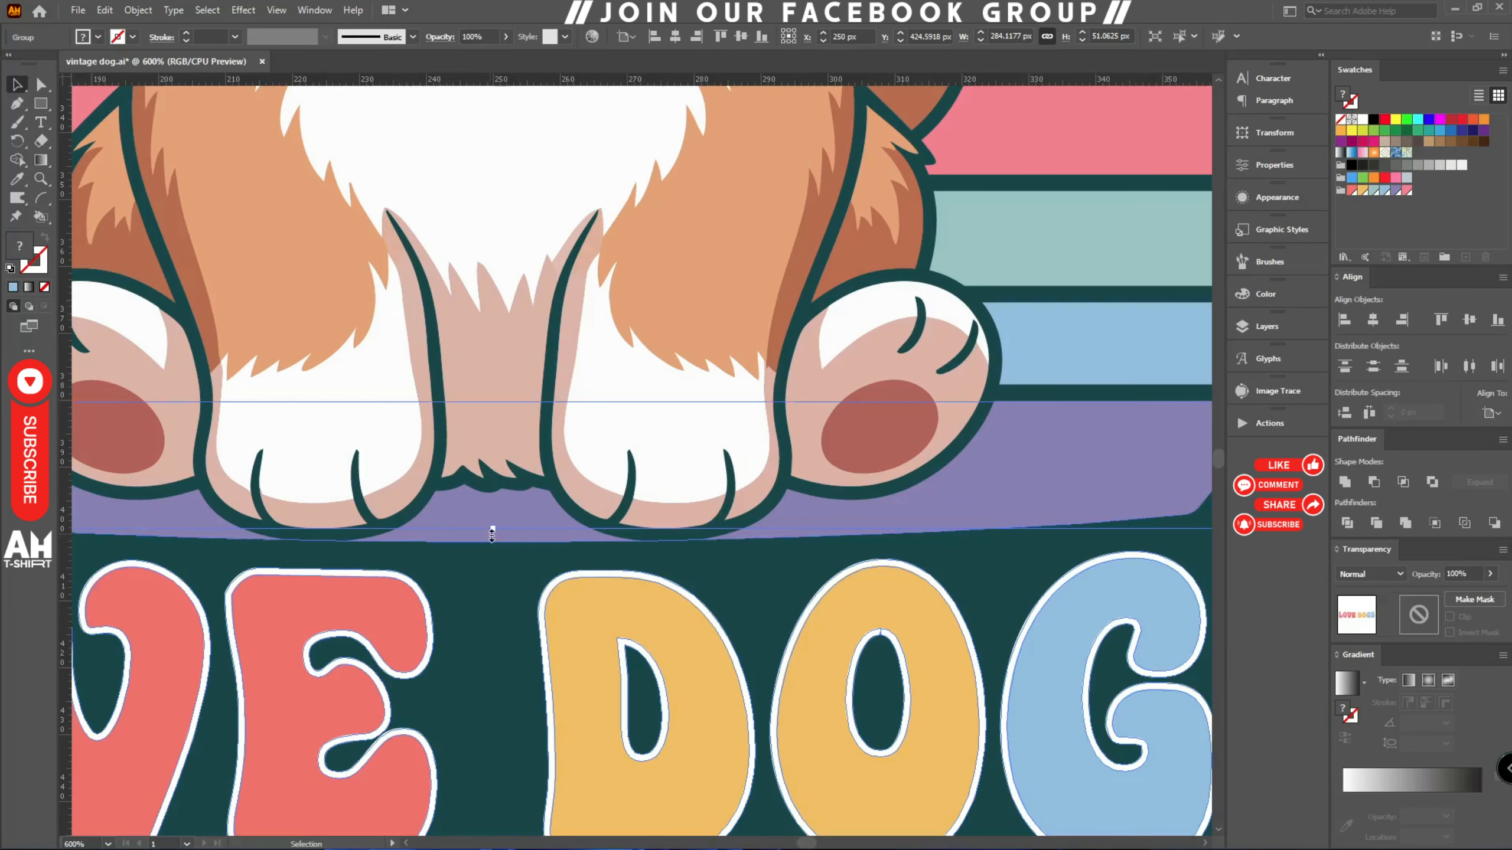
left_click_drag(494, 530, 497, 513)
scroll(496, 513, "down", 3)
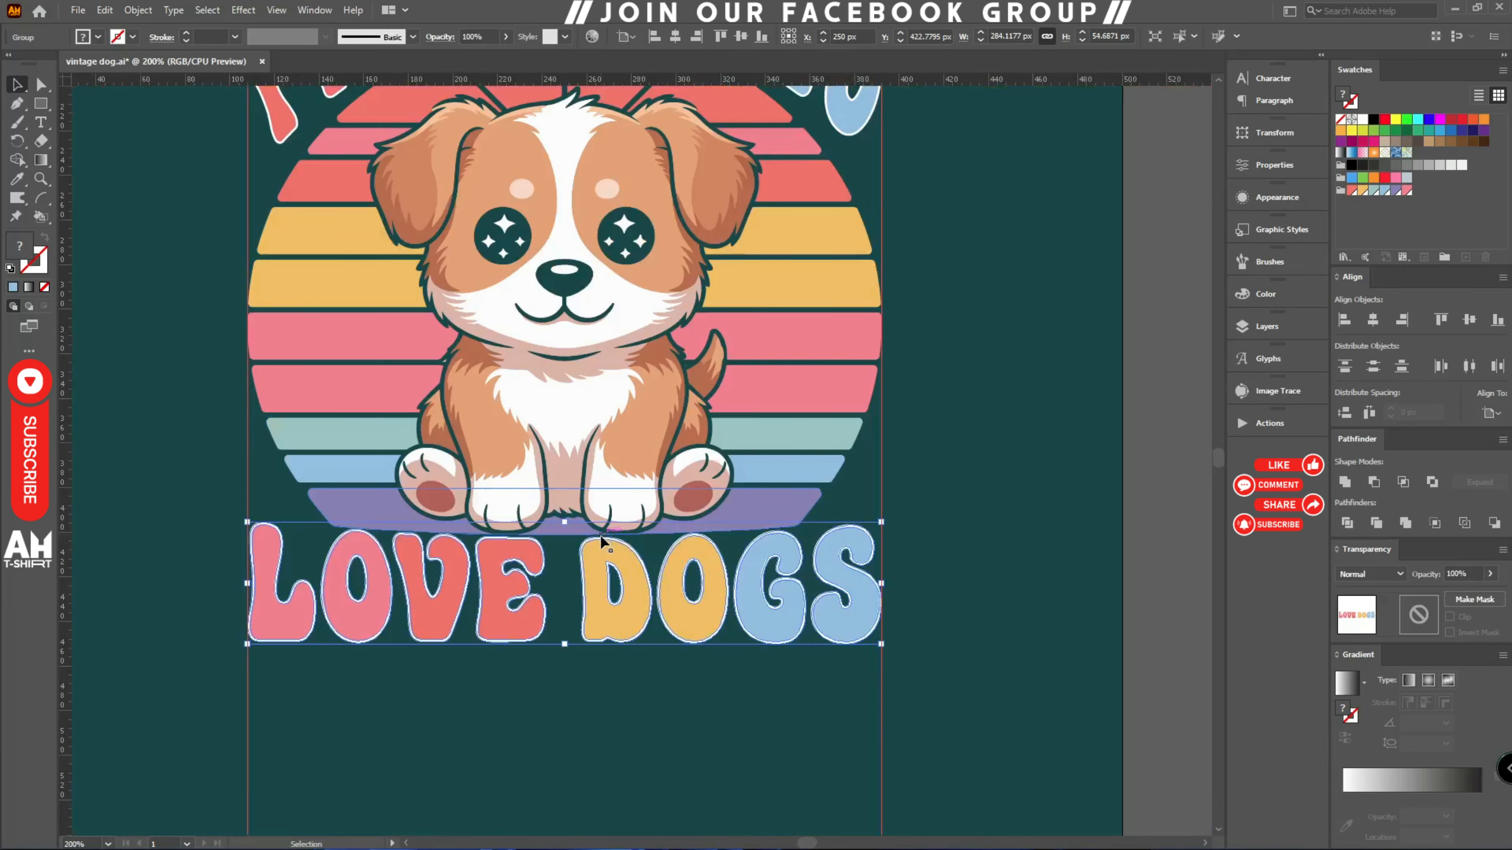
left_click(664, 726)
- Draw a light blue circle about 34 px in diameter beside the sun's yellow and pink stripes with the Ellipse tool
scroll(950, 508, "up", 3)
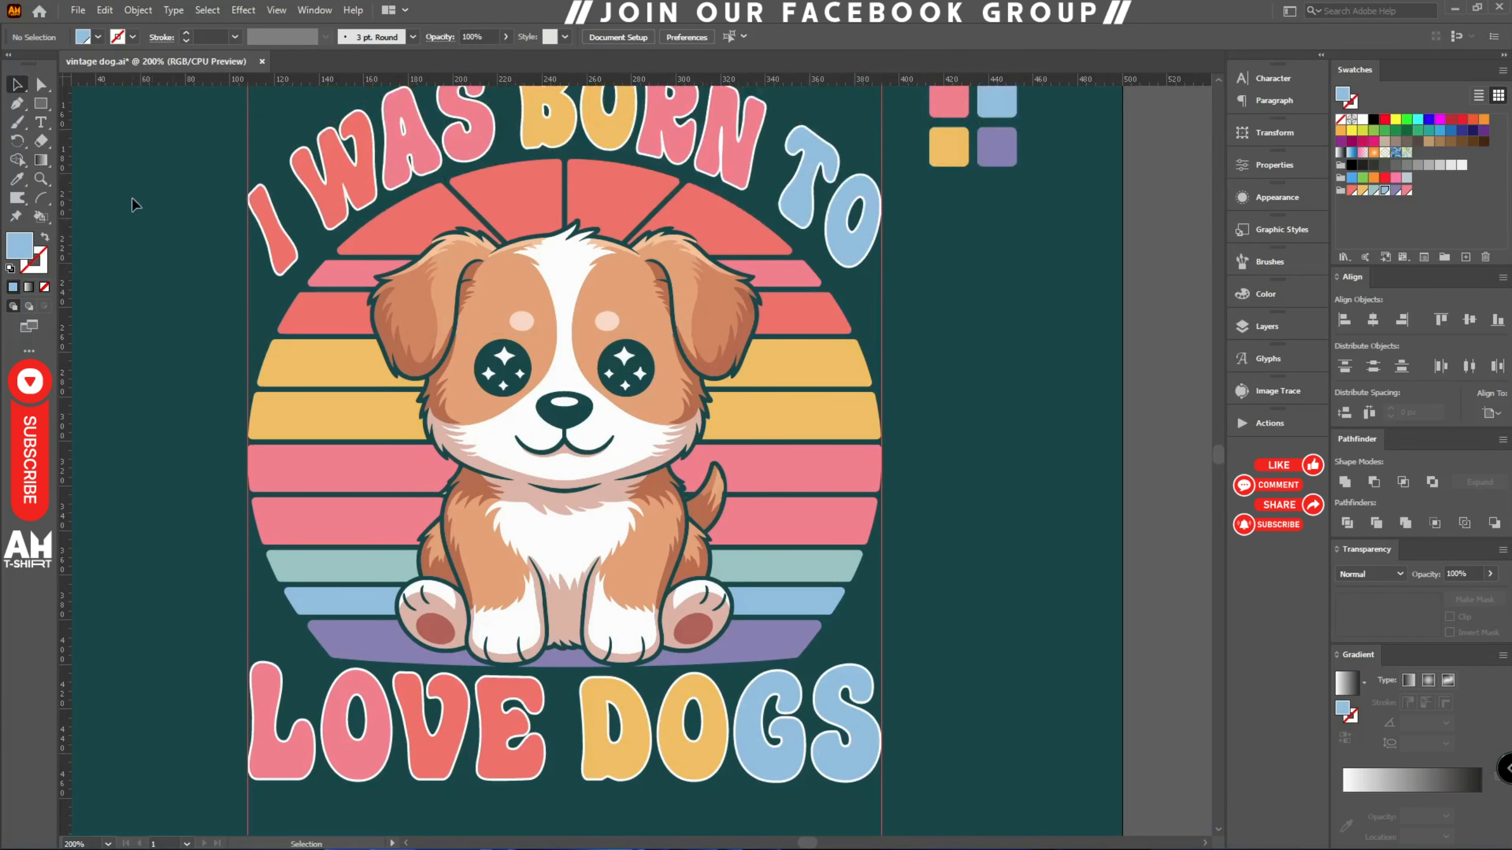
left_click_drag(40, 104, 75, 113)
left_click_drag(942, 406, 965, 438)
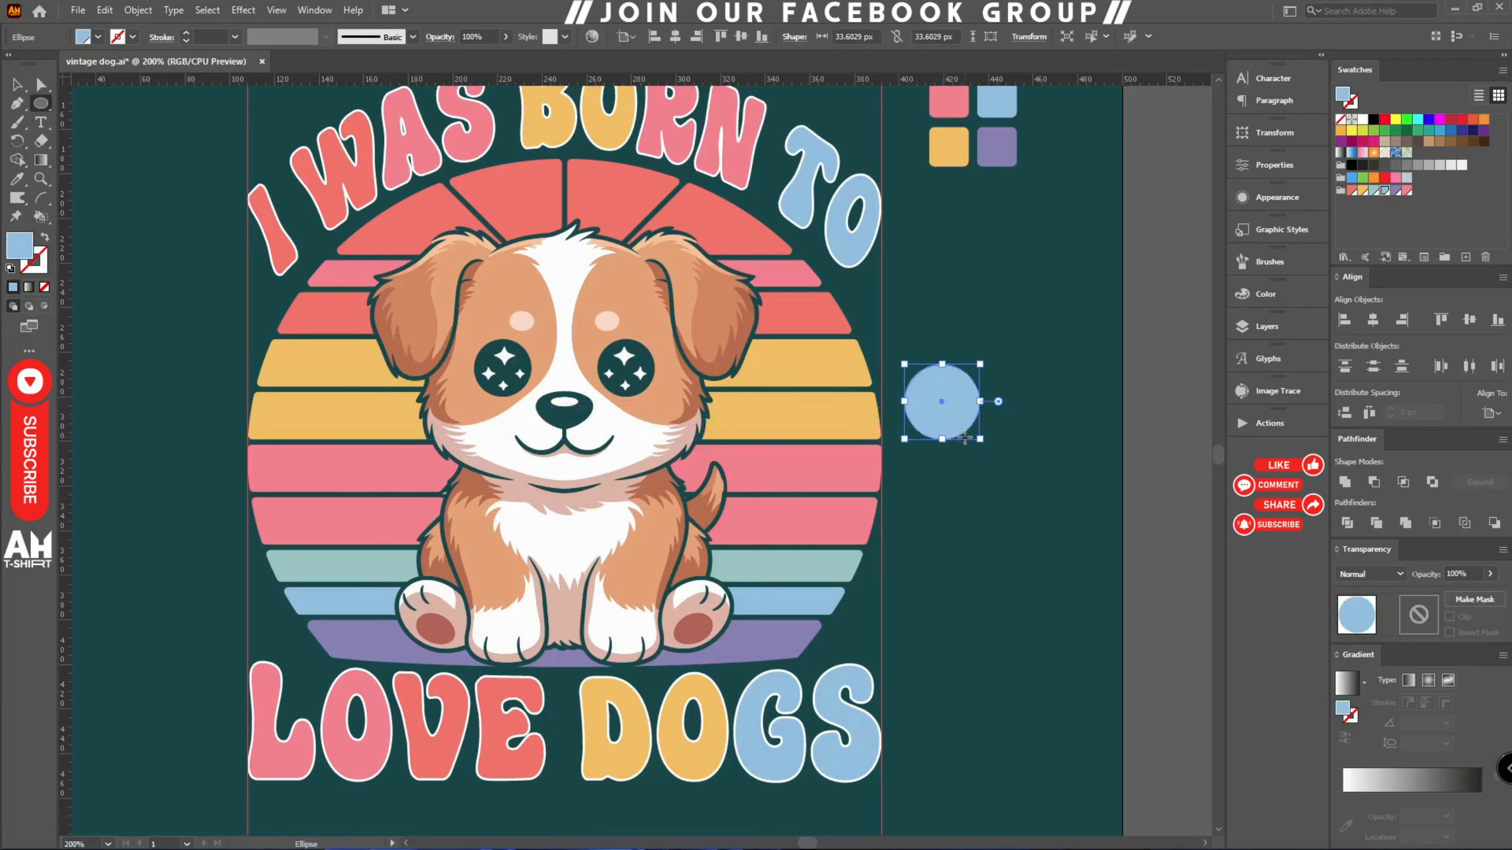
key("v")
- Turn the light blue circle into a four-pointed star with a Pucker & Bloat pucker effect and expand its appearance
left_click(243, 10)
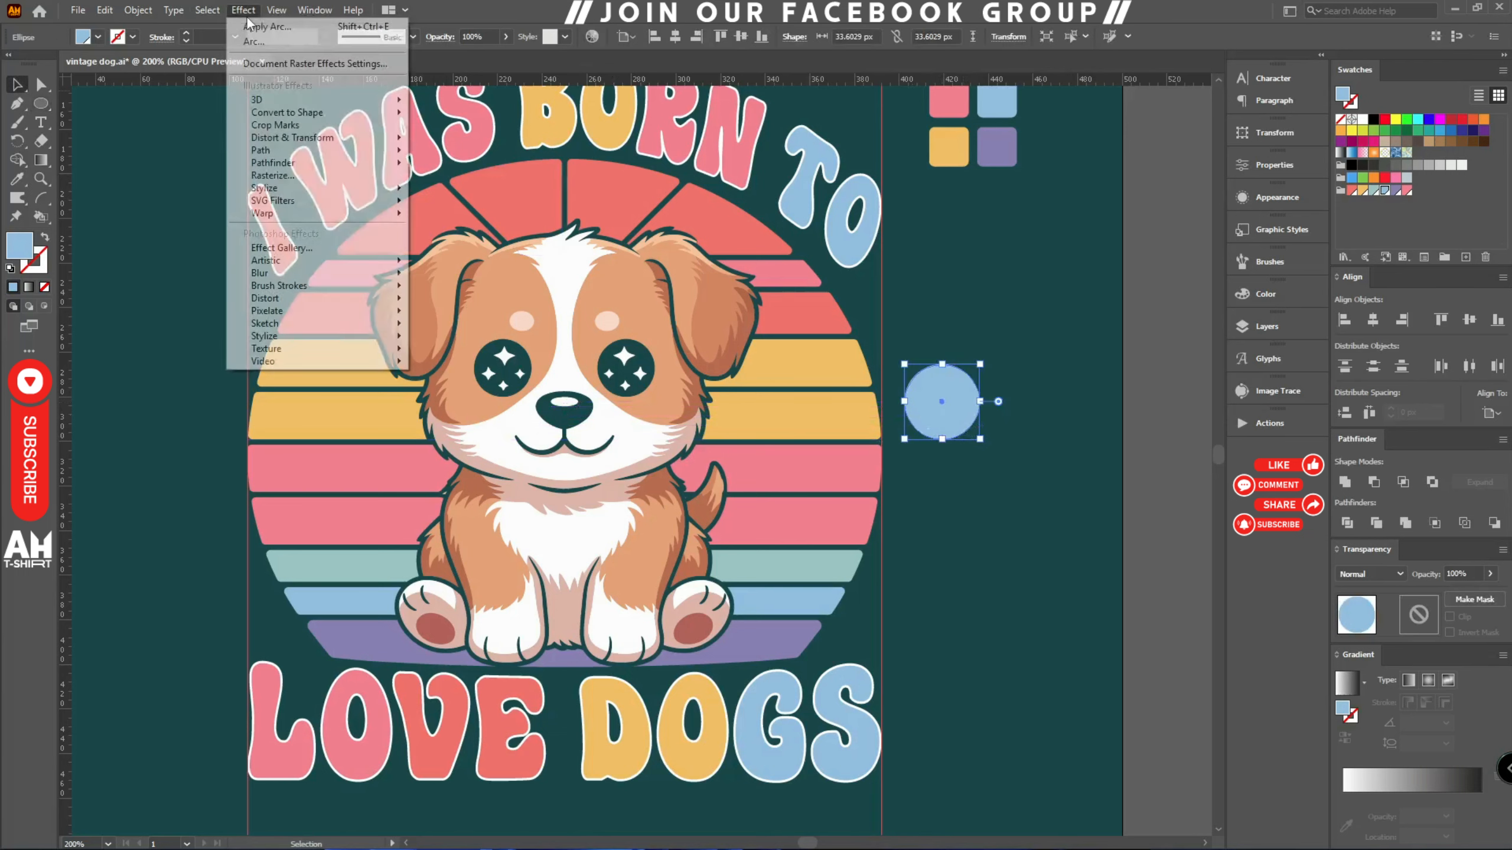
mouse_move(280, 141)
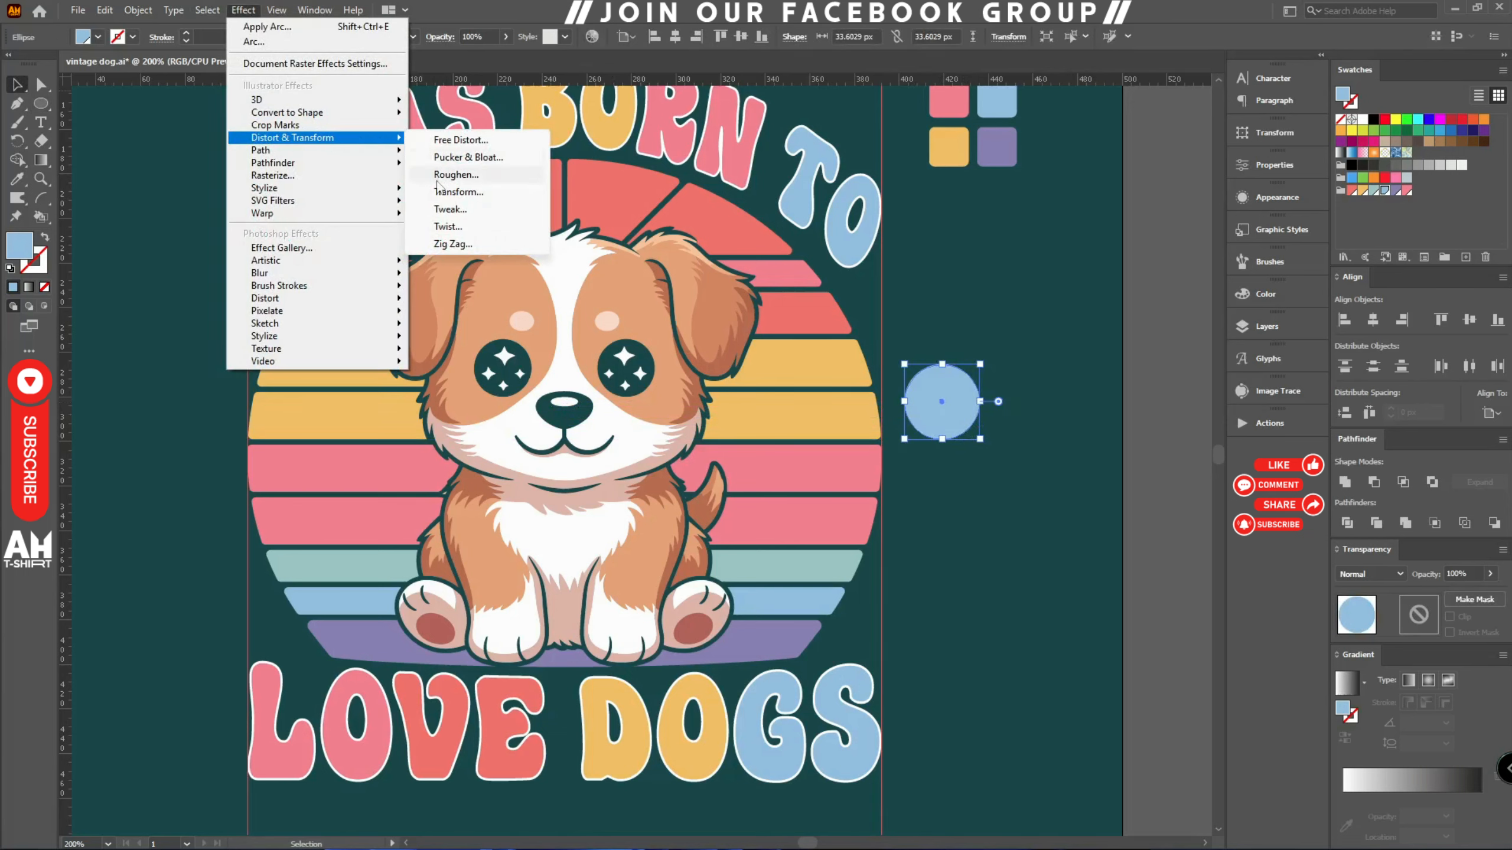
left_click(479, 159)
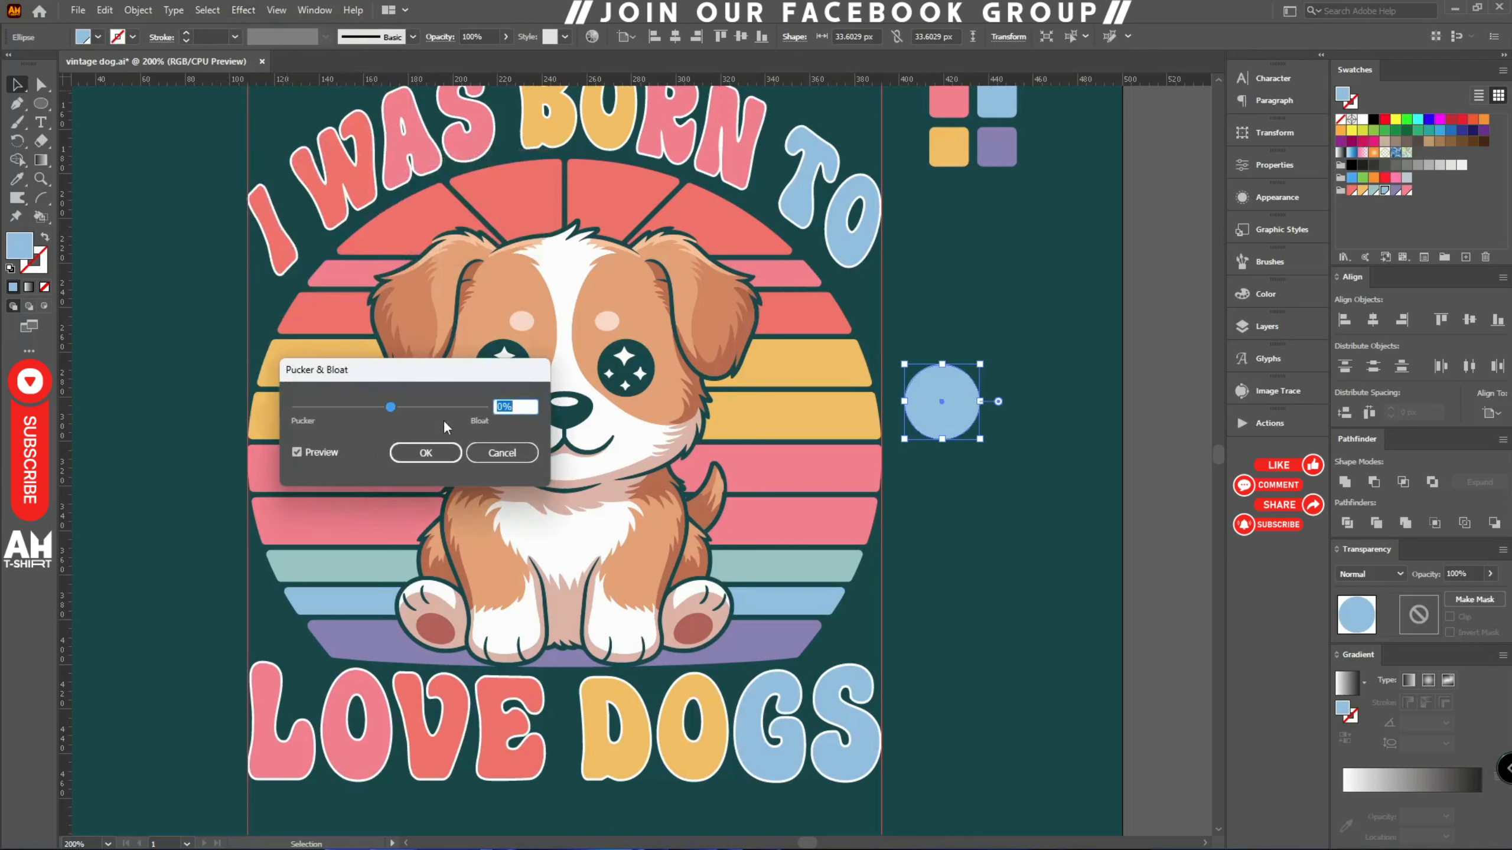
left_click(446, 407)
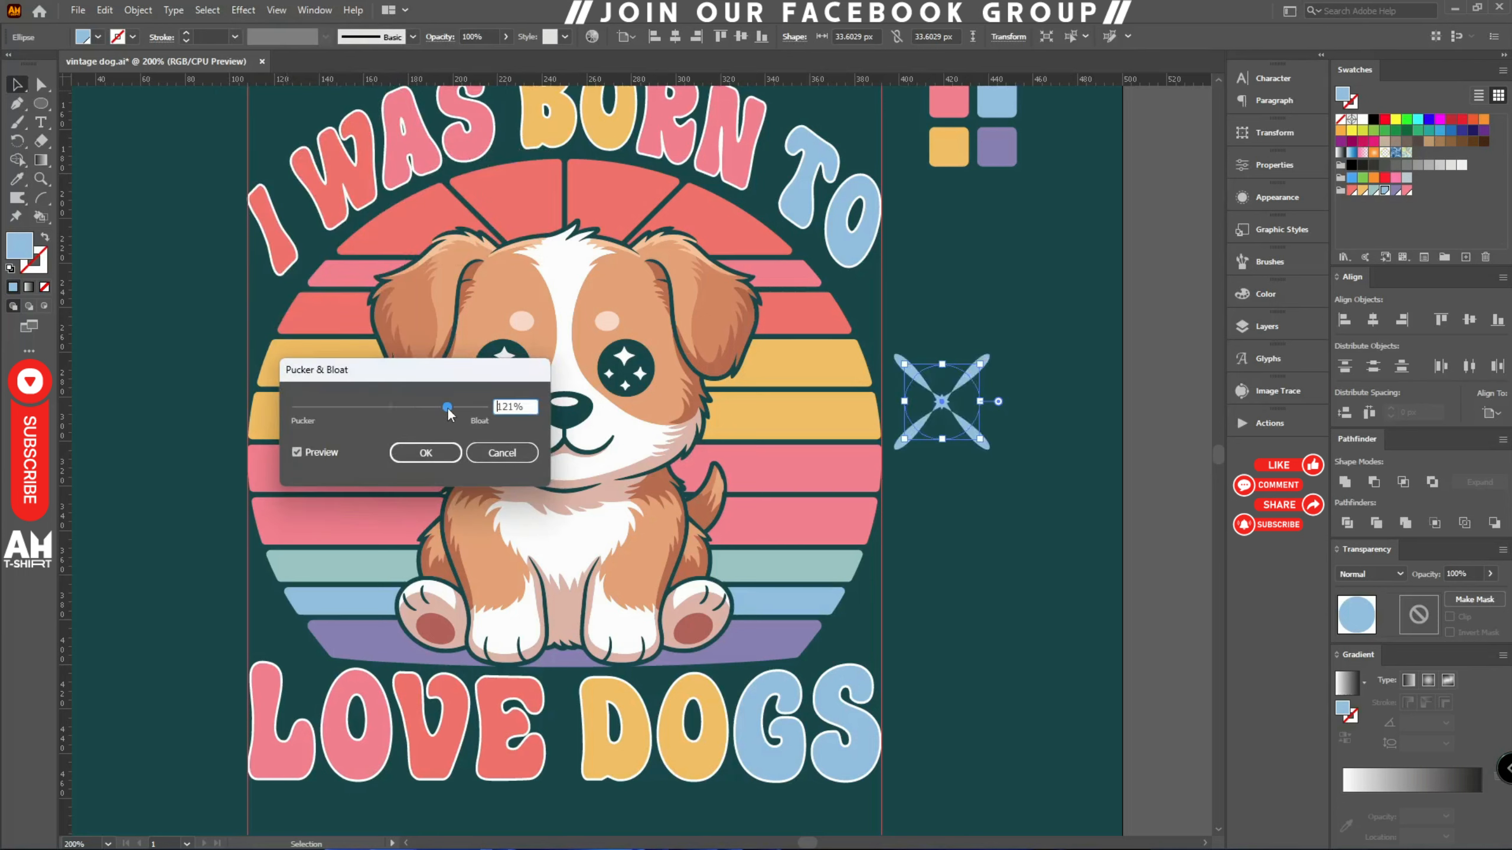
left_click(376, 411)
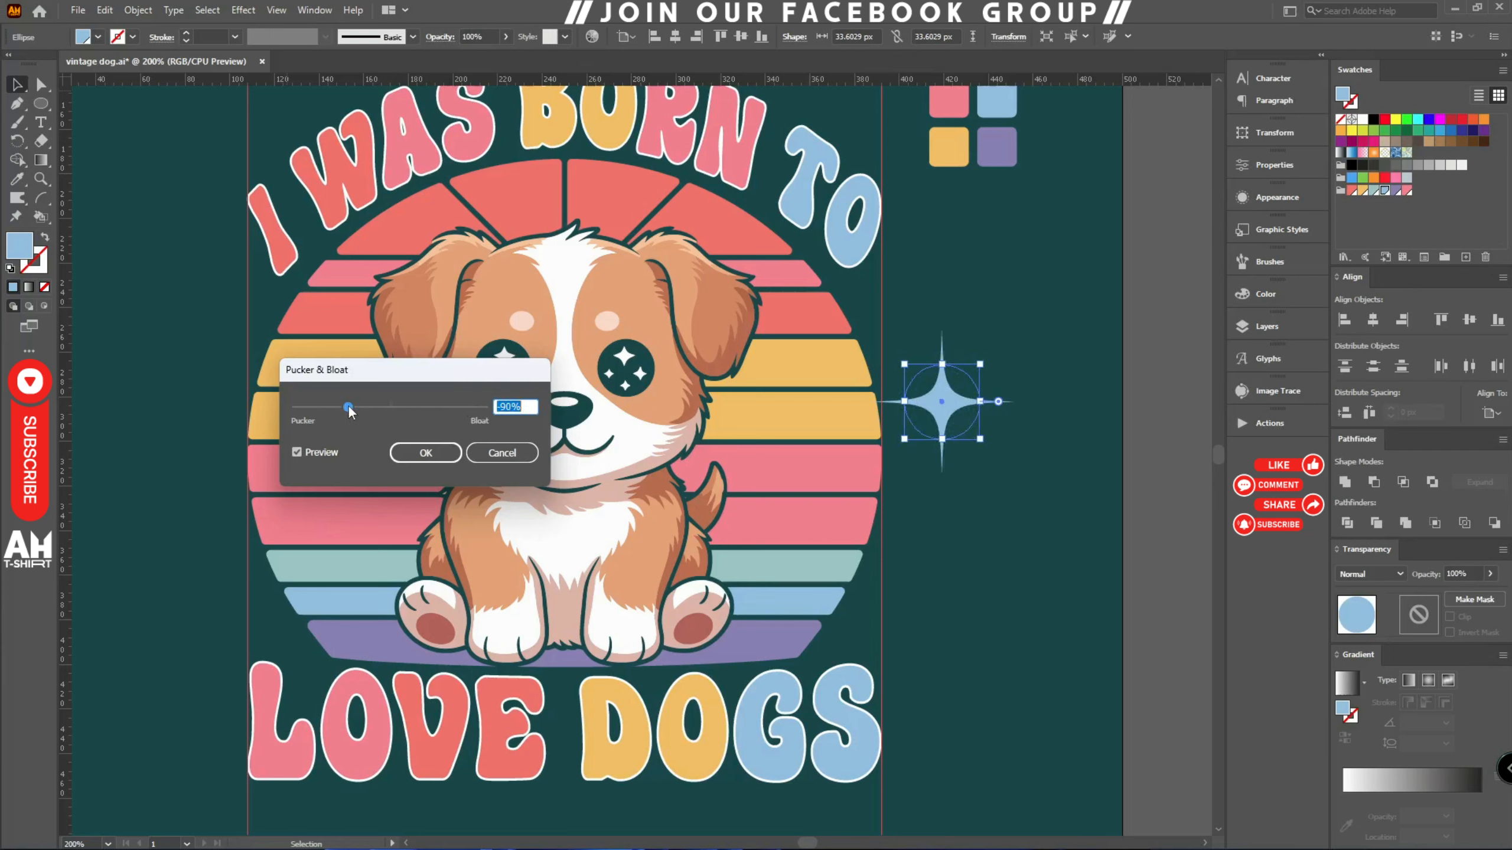
left_click_drag(349, 408, 360, 408)
left_click(352, 406)
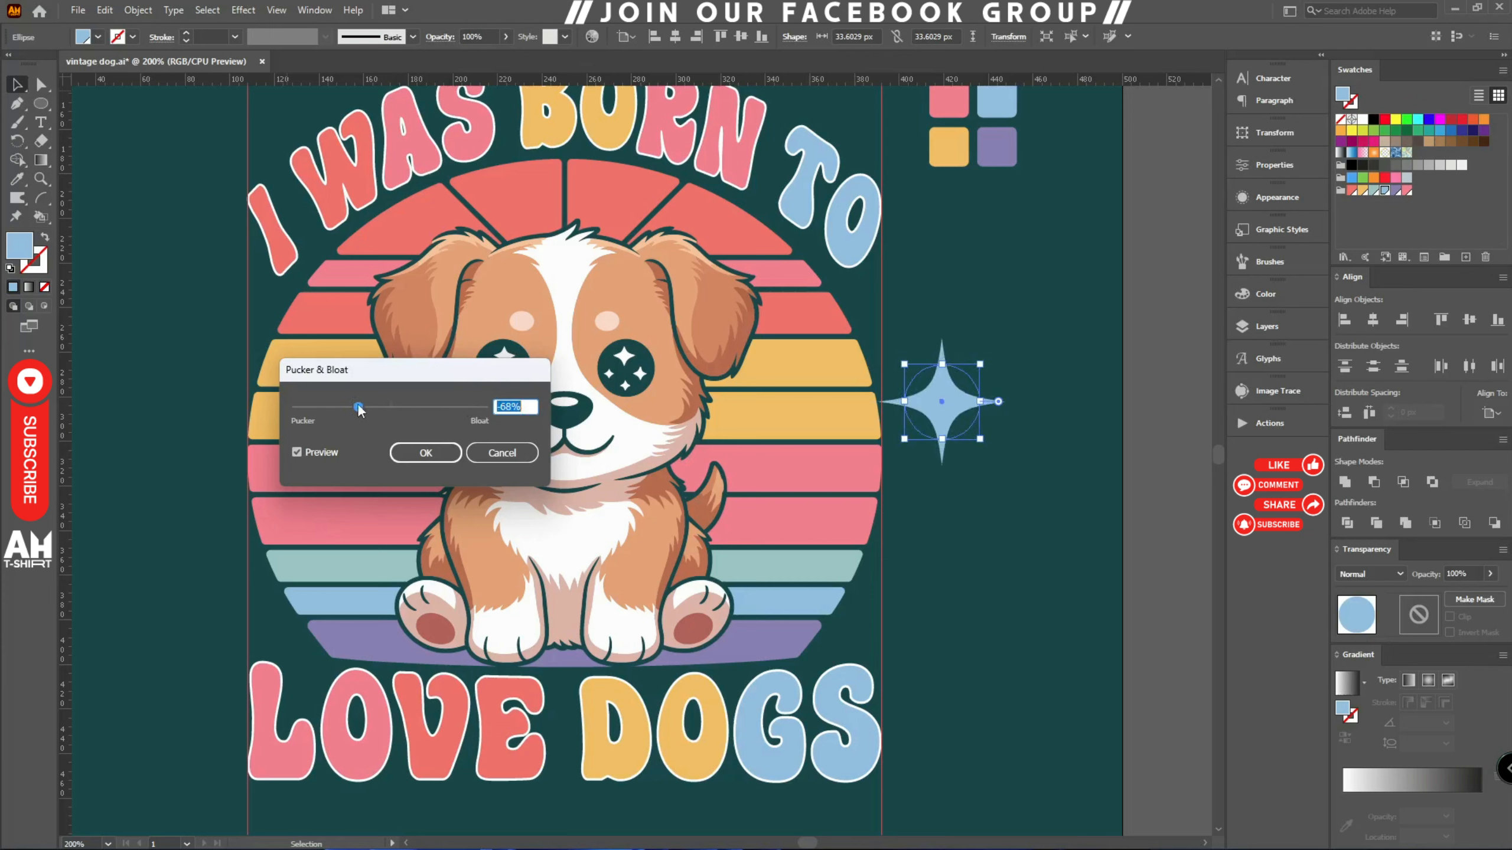
left_click(433, 455)
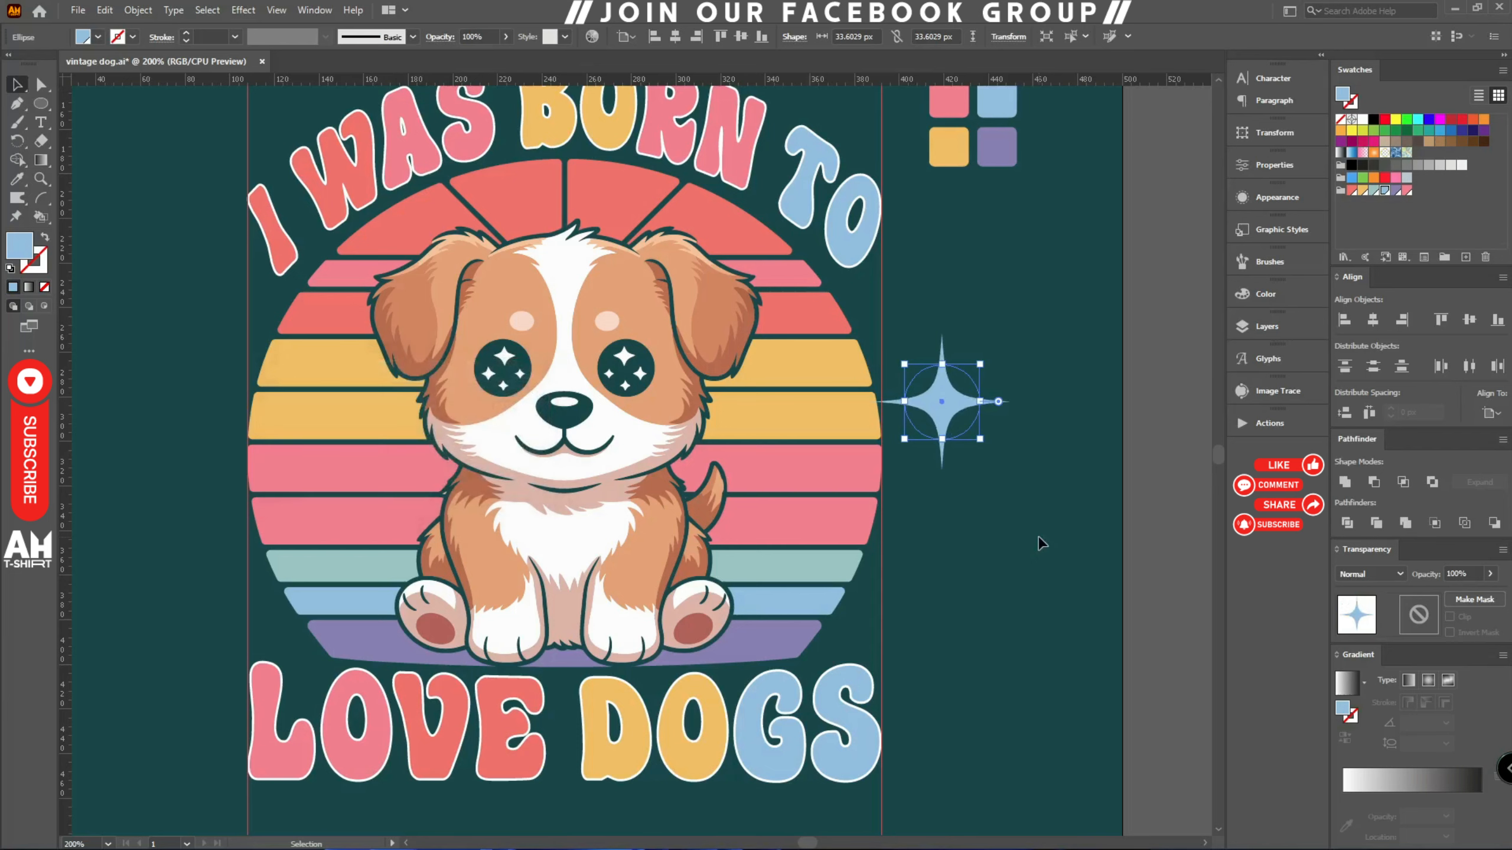
key("ctrl+shift+e")
- Scale the light blue star down to about 12 px wide and align its outer edge with the I WAS BORN TO group's right edge
key("ctrl+plus")
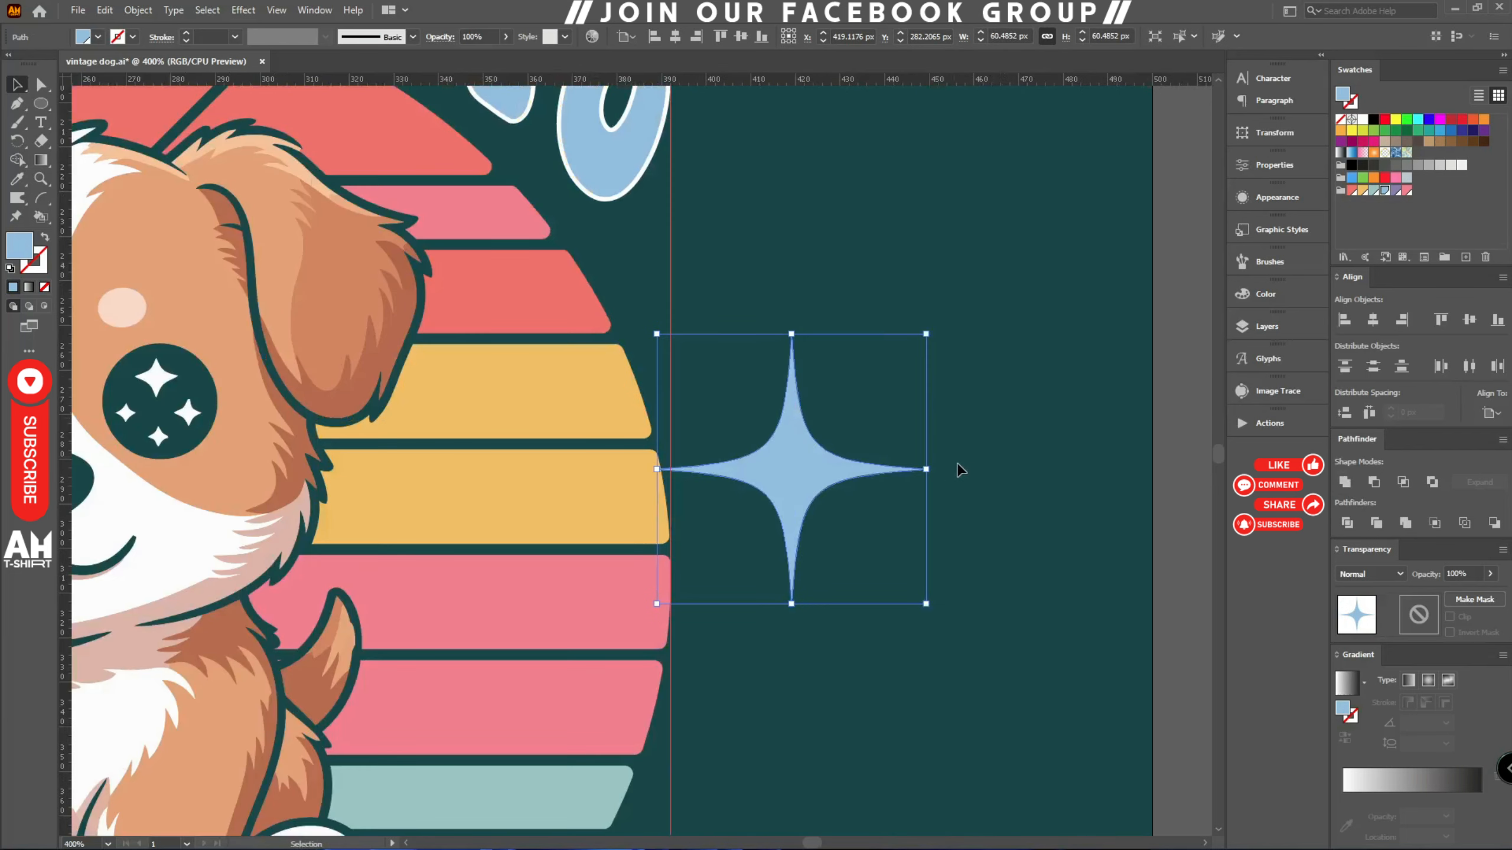
left_click_drag(924, 469, 712, 477)
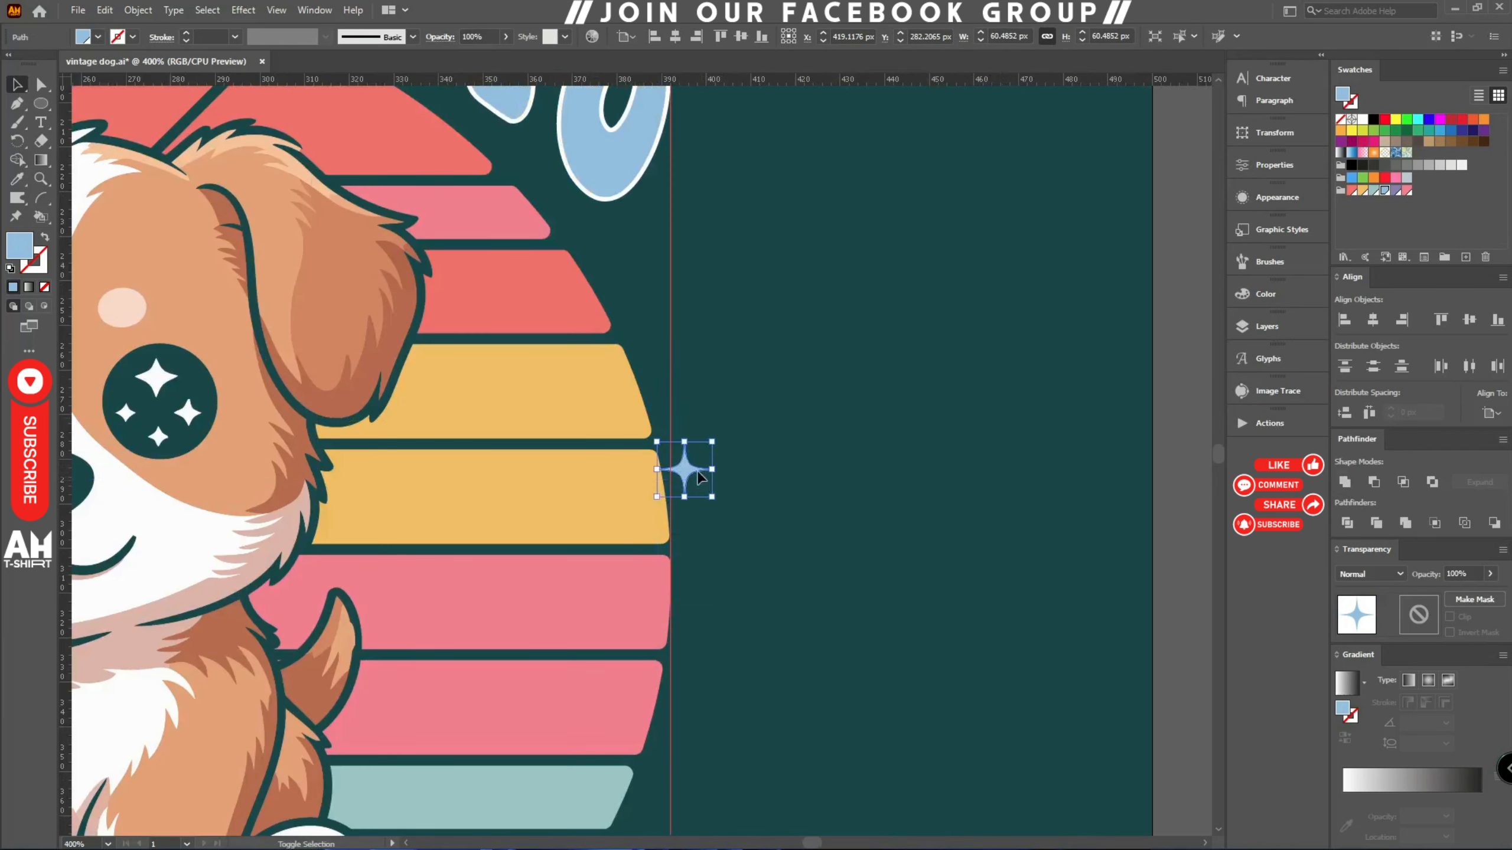
left_click(606, 197, "shift")
left_click(606, 198)
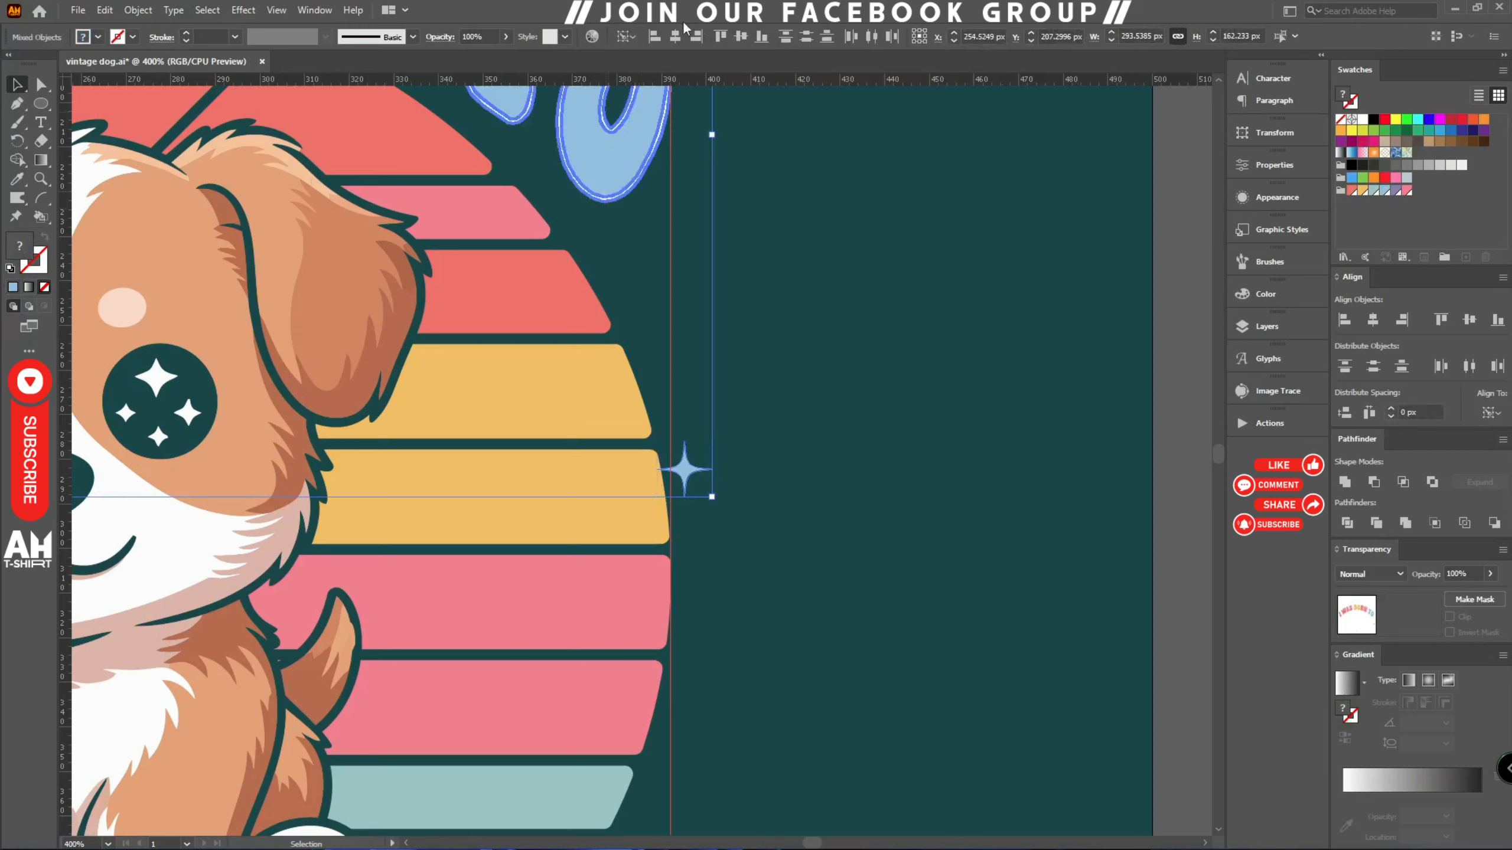
left_click(696, 37)
left_click(831, 332)
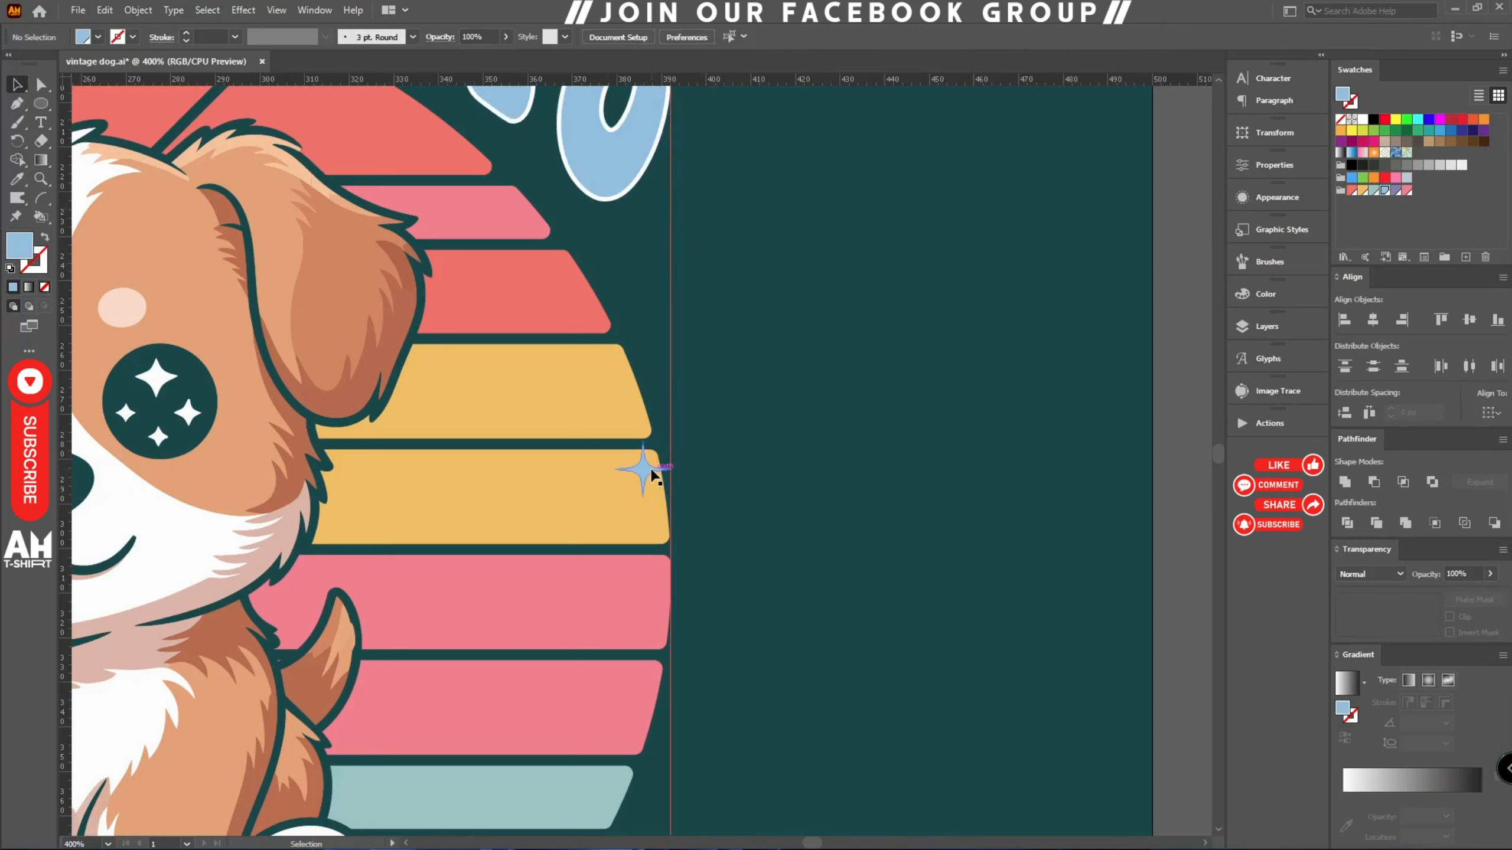
- Move the small star up beneath the O of TO and place a copy on the empty artboard area beside the sun
left_click_drag(646, 470, 653, 279)
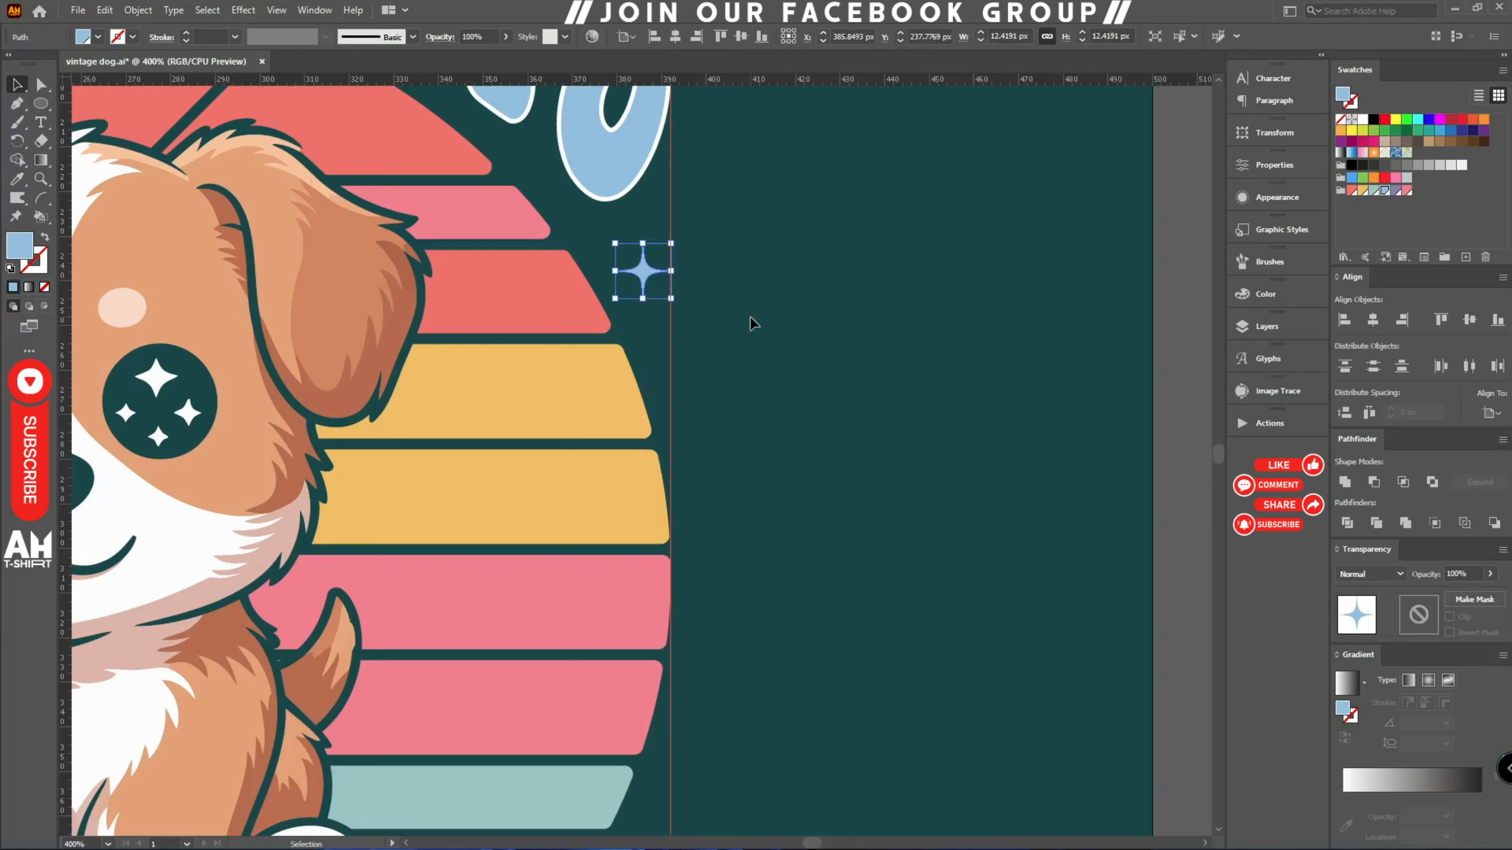
left_click_drag(646, 280, 898, 317)
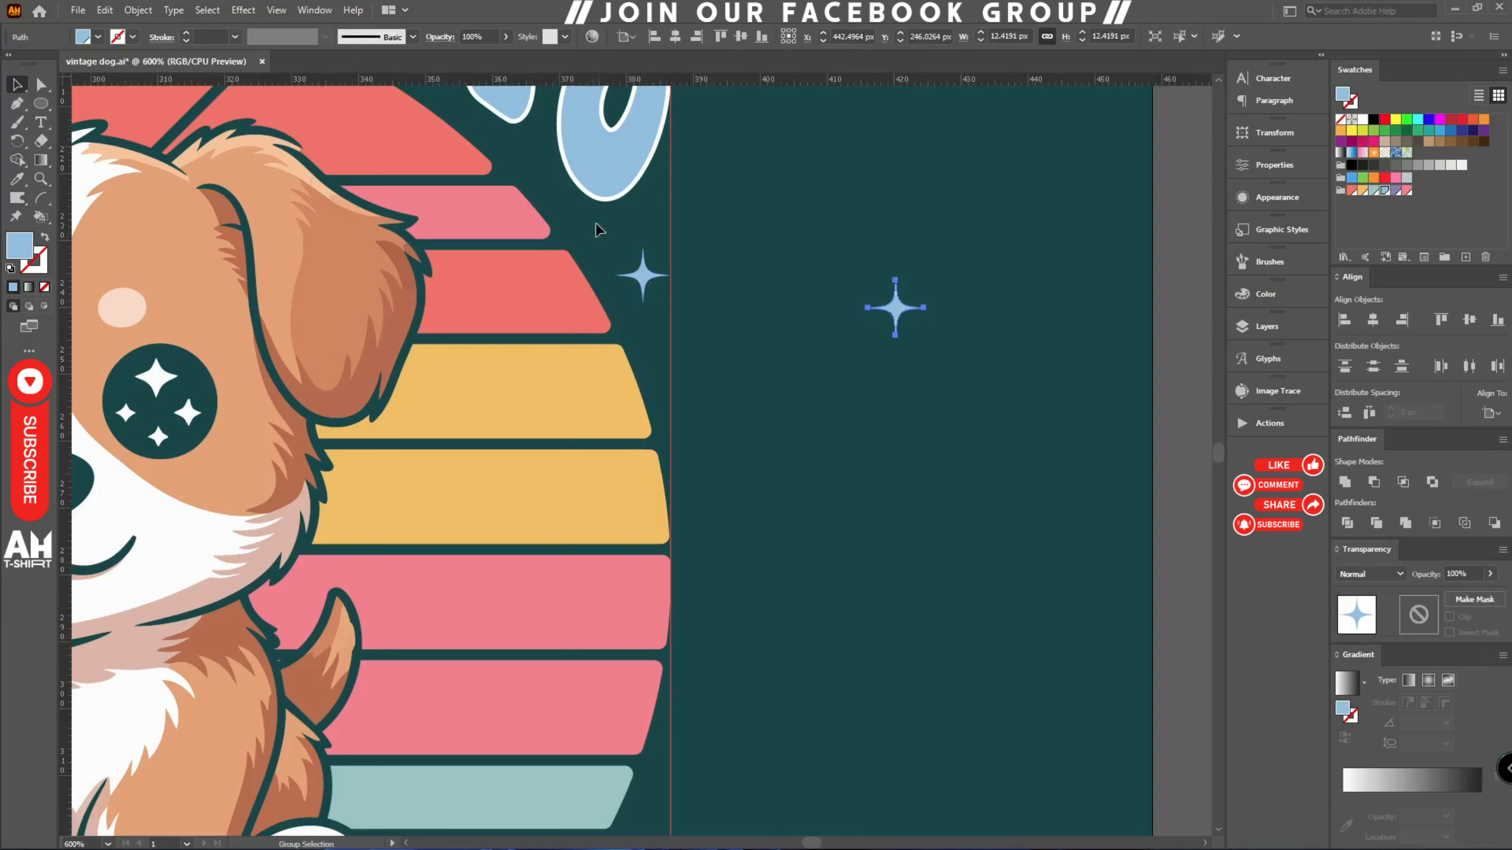
- Stretch the upper and lower anchor points of the star beneath TO into a sparkle about 38 px tall
scroll(597, 225, "up", 1)
key("a")
left_click(685, 273)
left_click_drag(685, 272, 685, 175)
left_click(685, 381)
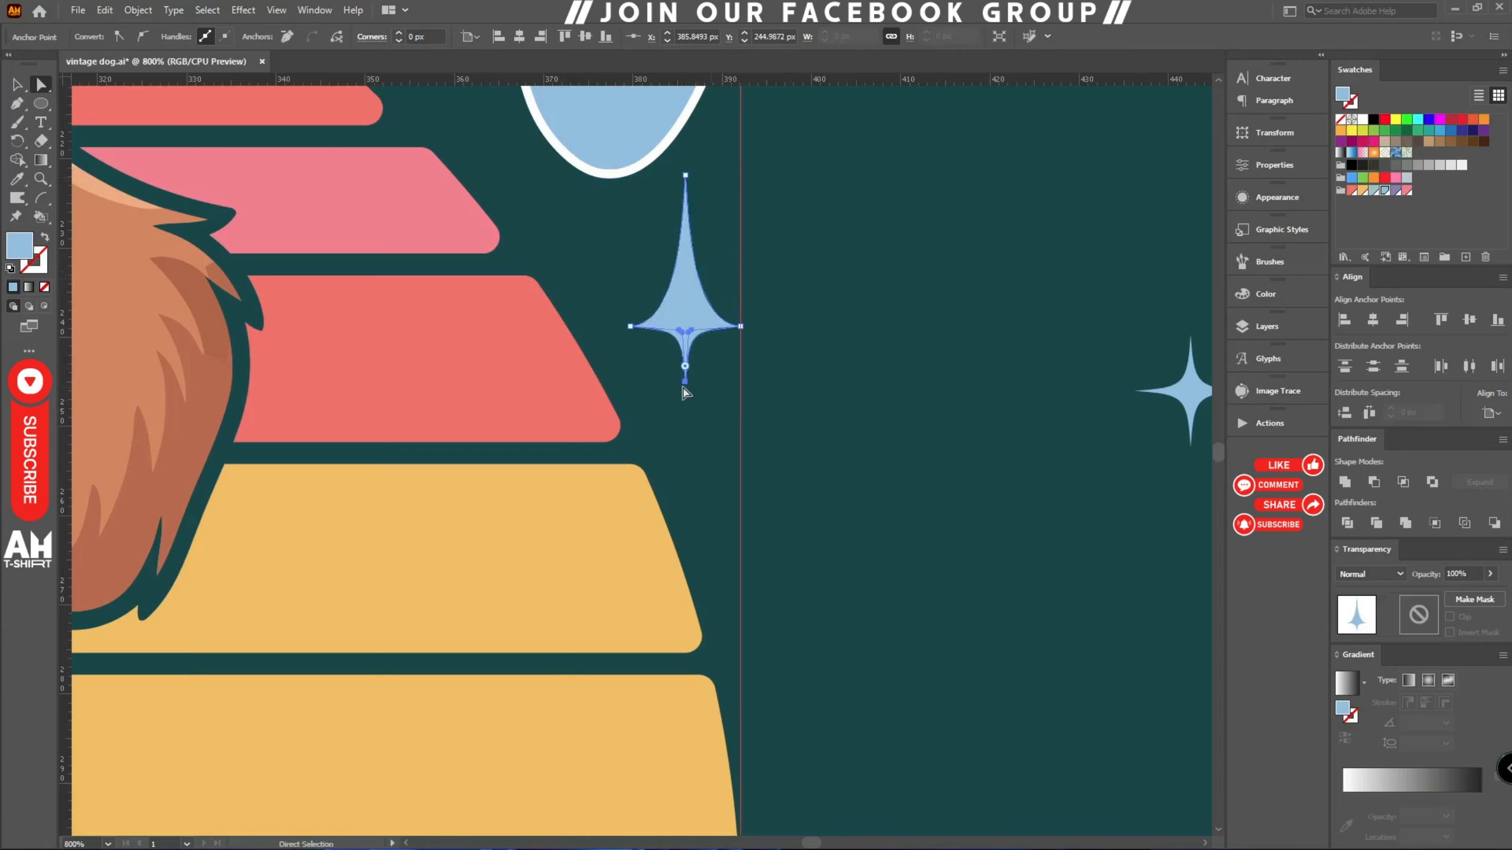
left_click(687, 504)
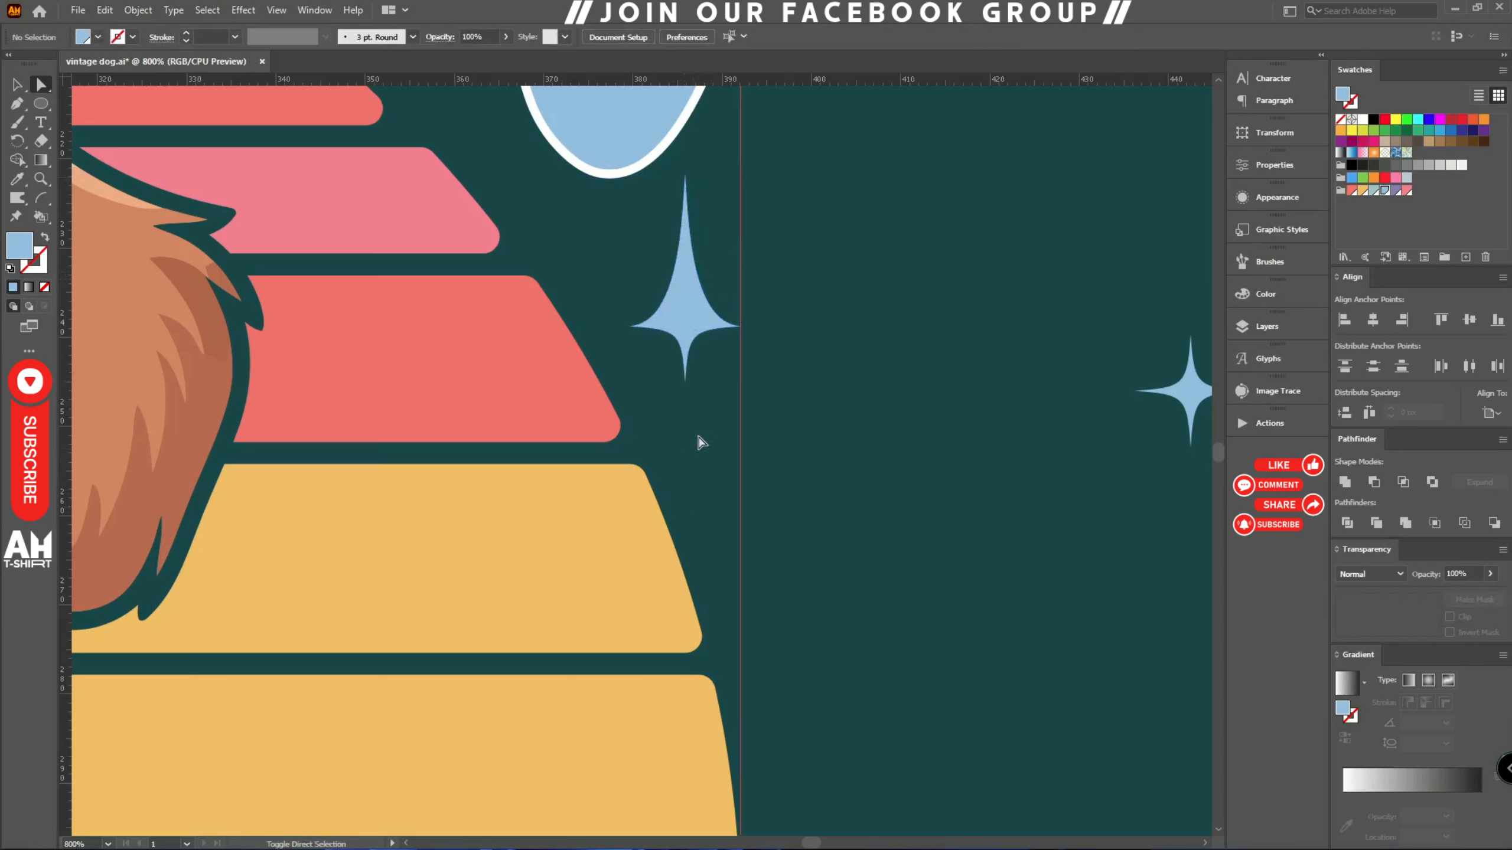
left_click_drag(685, 381, 831, 515)
- Duplicate the tall sparkle in place and align the copy to the left edge of the I WAS BORN TO group
scroll(886, 481, "down", 2)
key("v")
key("ctrl+c")
key("ctrl+f")
left_click(789, 277, "shift")
left_click(1345, 321)
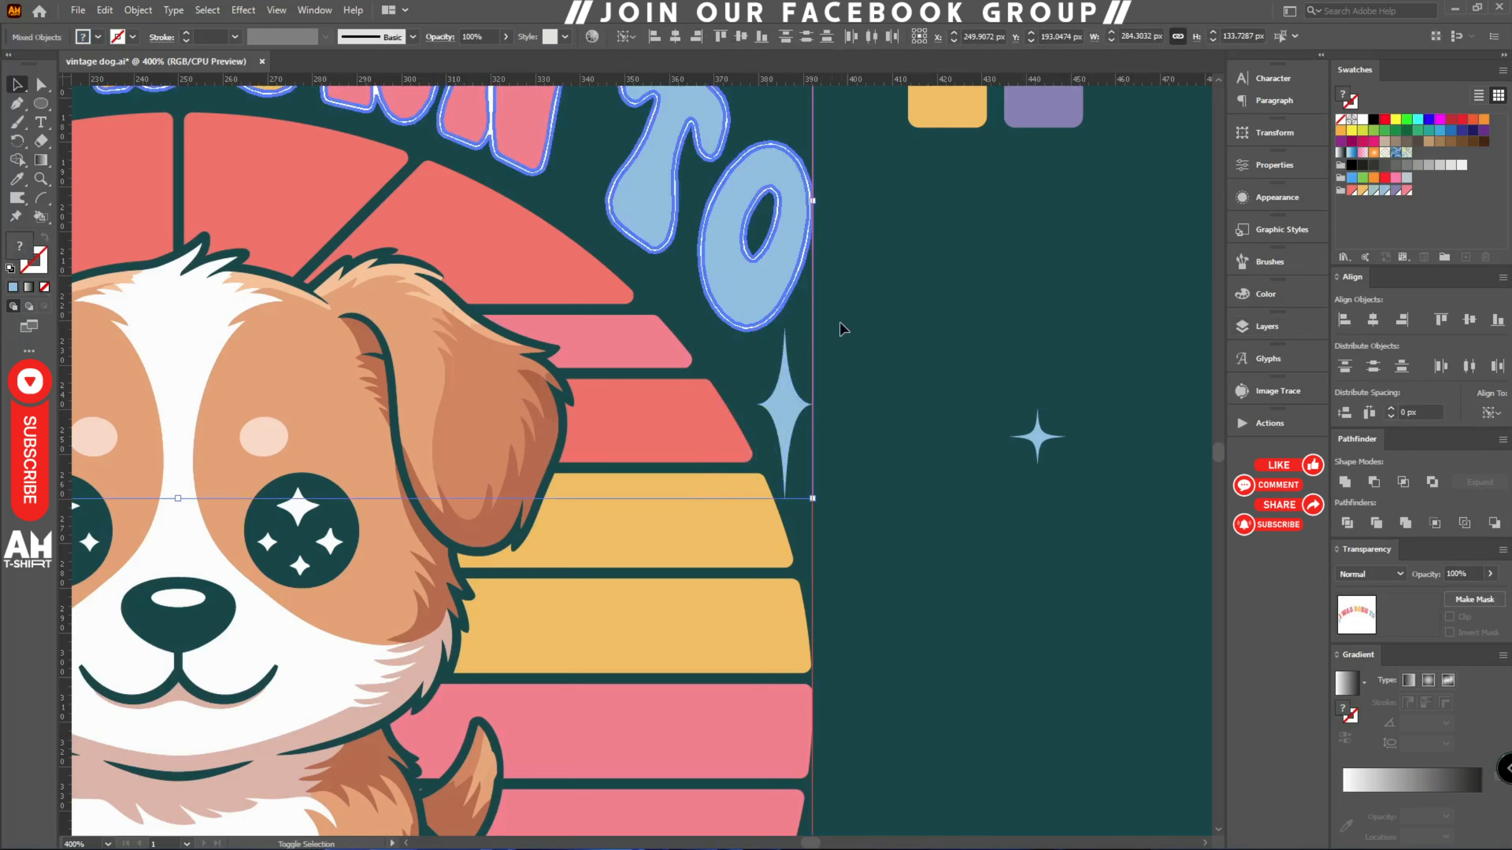
- Fill both upper sparkles with the white sampled from the slogan's outline and deselect them
left_click(792, 276, "shift")
left_click(787, 398, "shift")
key("i")
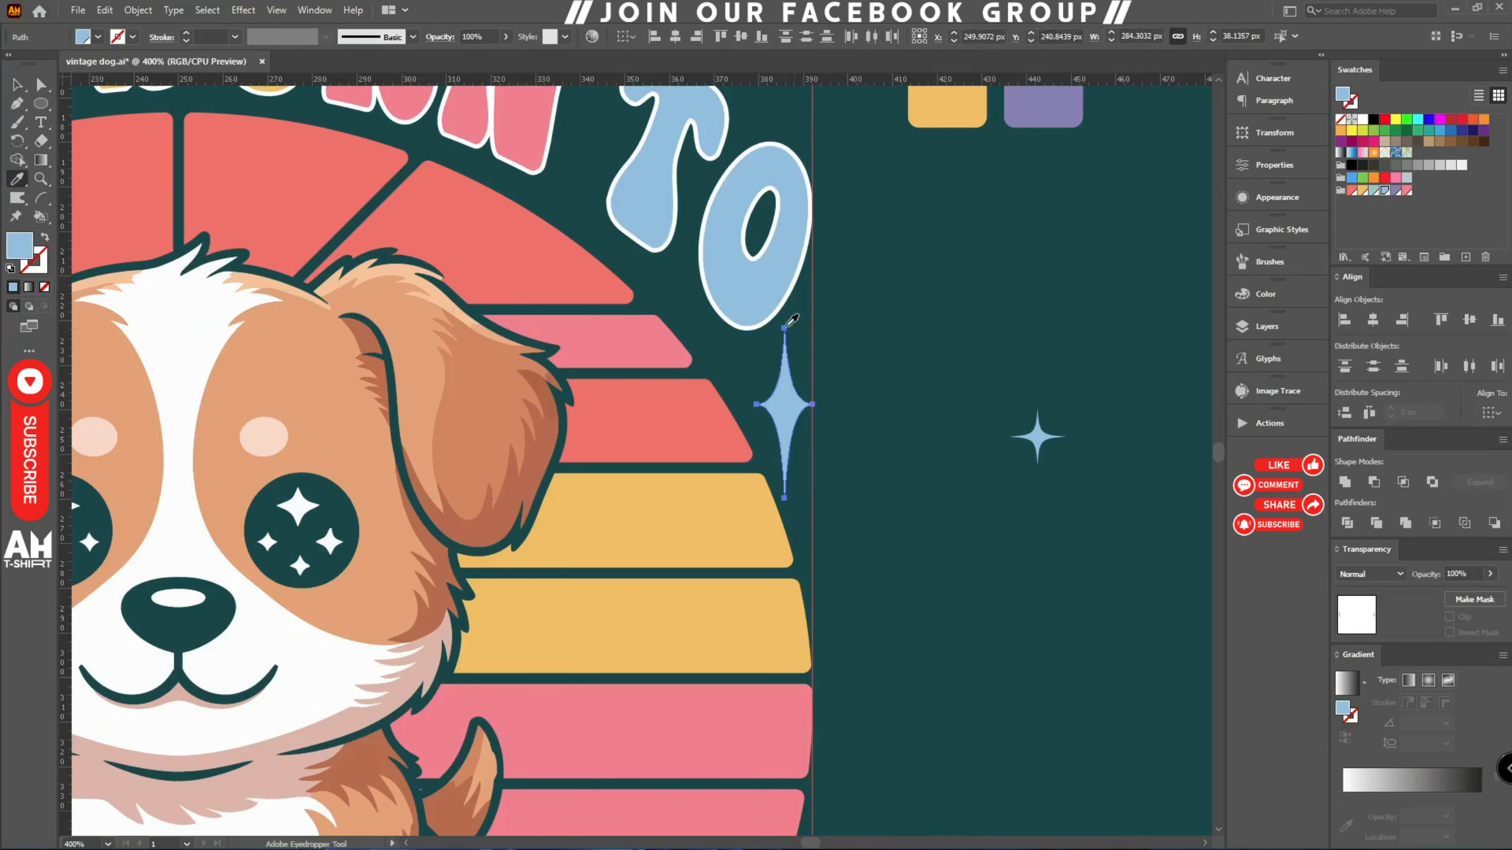
left_click(774, 318)
key("v")
left_click(945, 341)
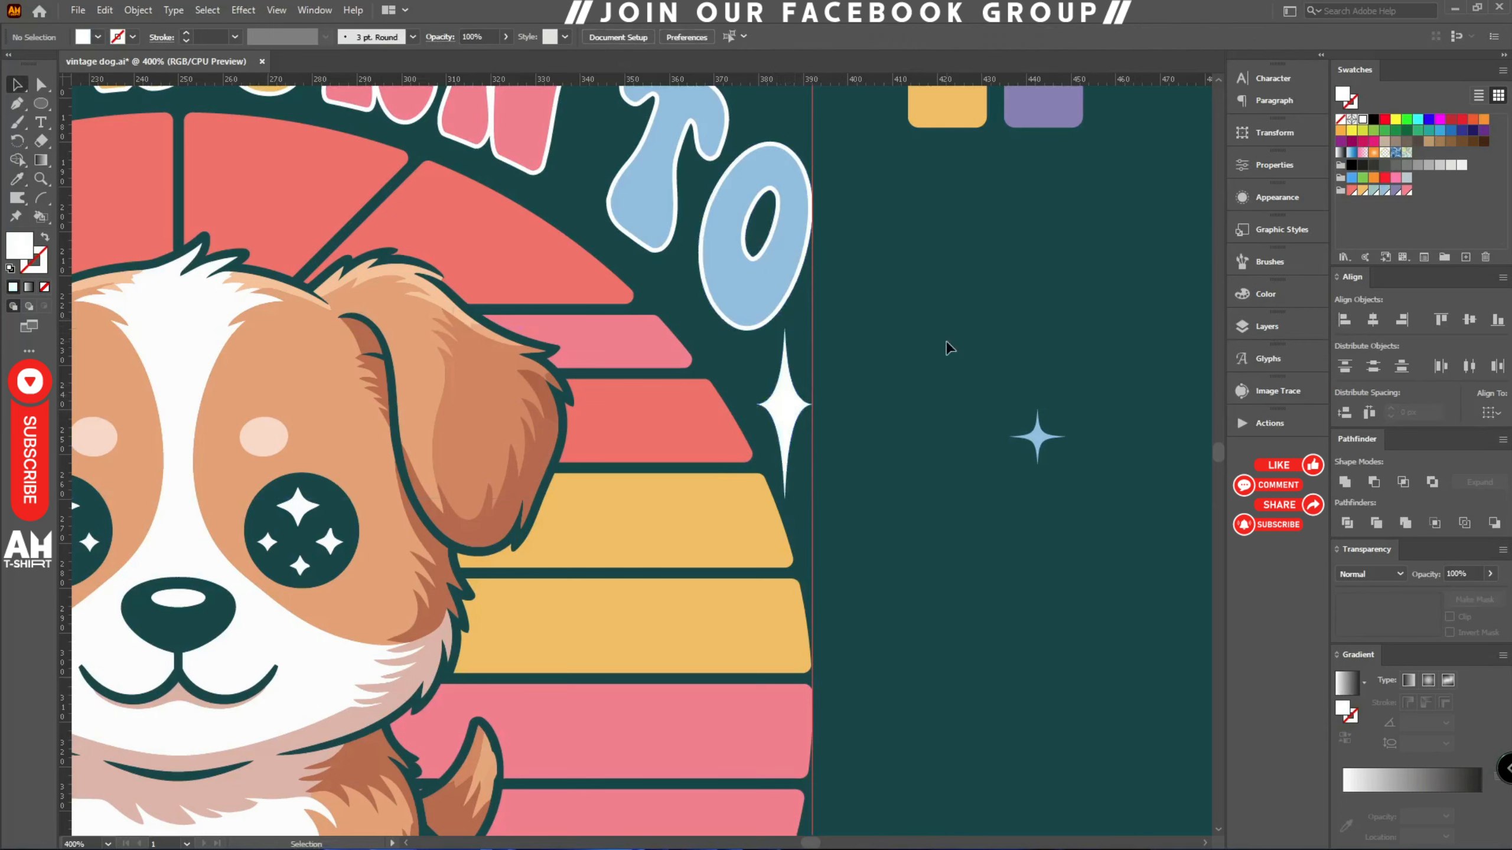
- Move the remaining small blue star beside the purple stripe and align it to the right edge of the LOVE DOGS group
scroll(957, 360, "down", 4)
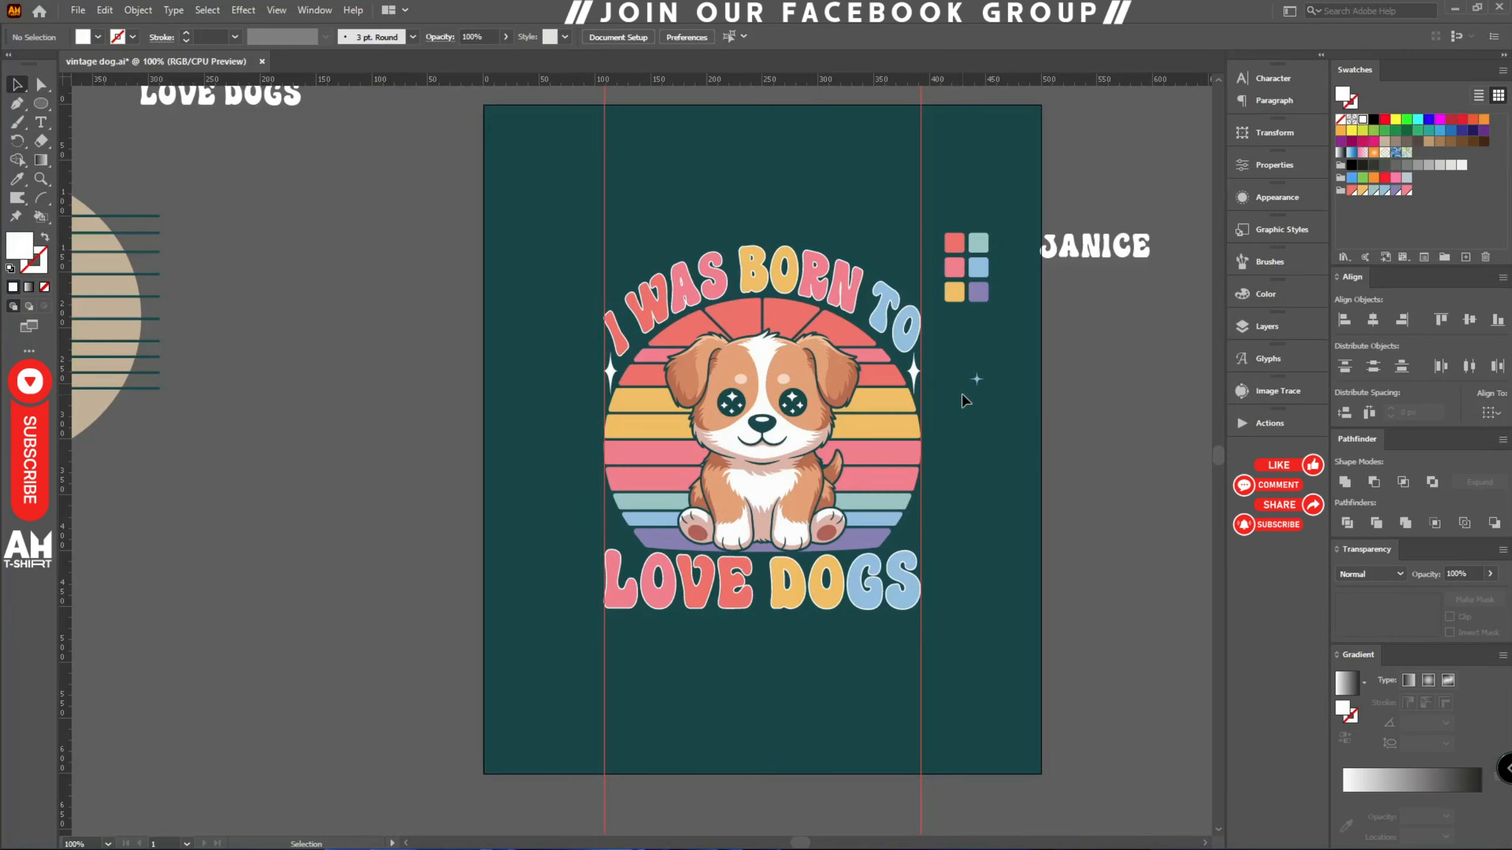
left_click_drag(976, 379, 909, 539)
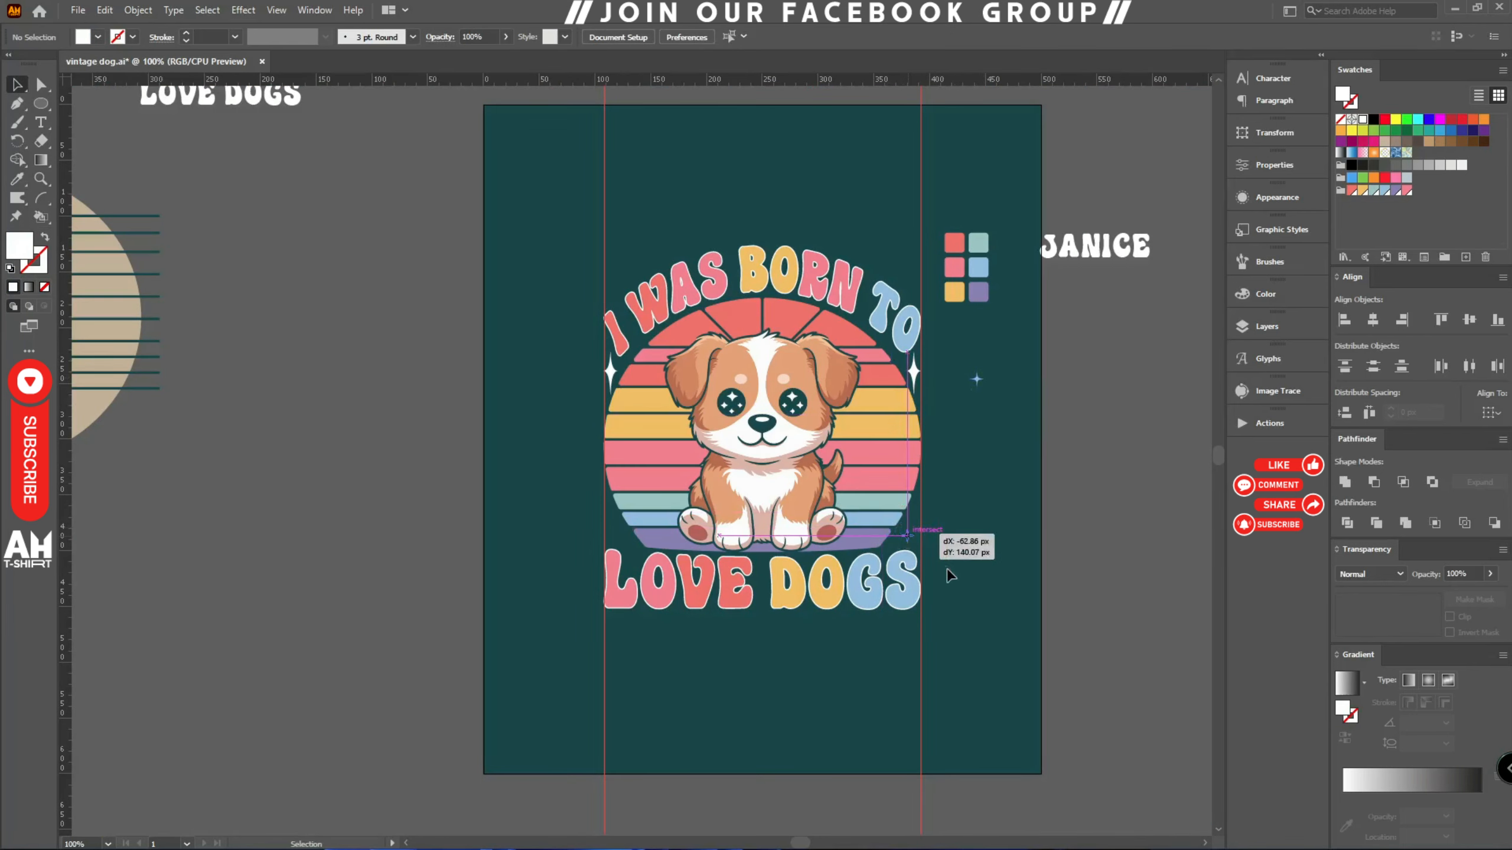
scroll(947, 570, "up", 3)
left_click(824, 538, "shift")
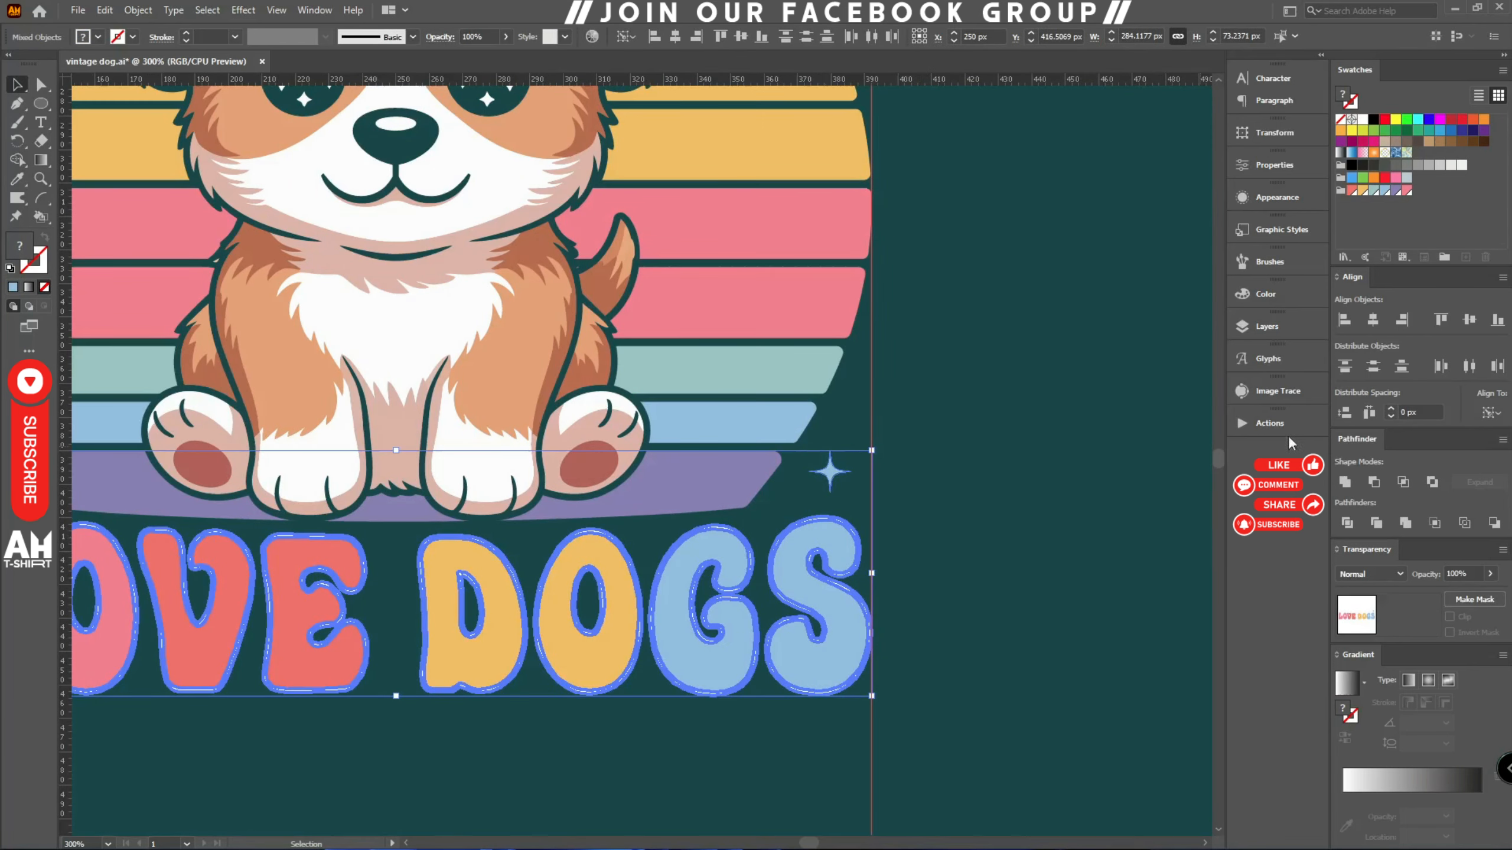
left_click(1402, 320)
- Stretch the upper and lower anchor points of the star above DOGS into a sparkle about 37 px tall
scroll(1015, 452, "up", 3)
left_click_drag(866, 480, 668, 527)
key("a")
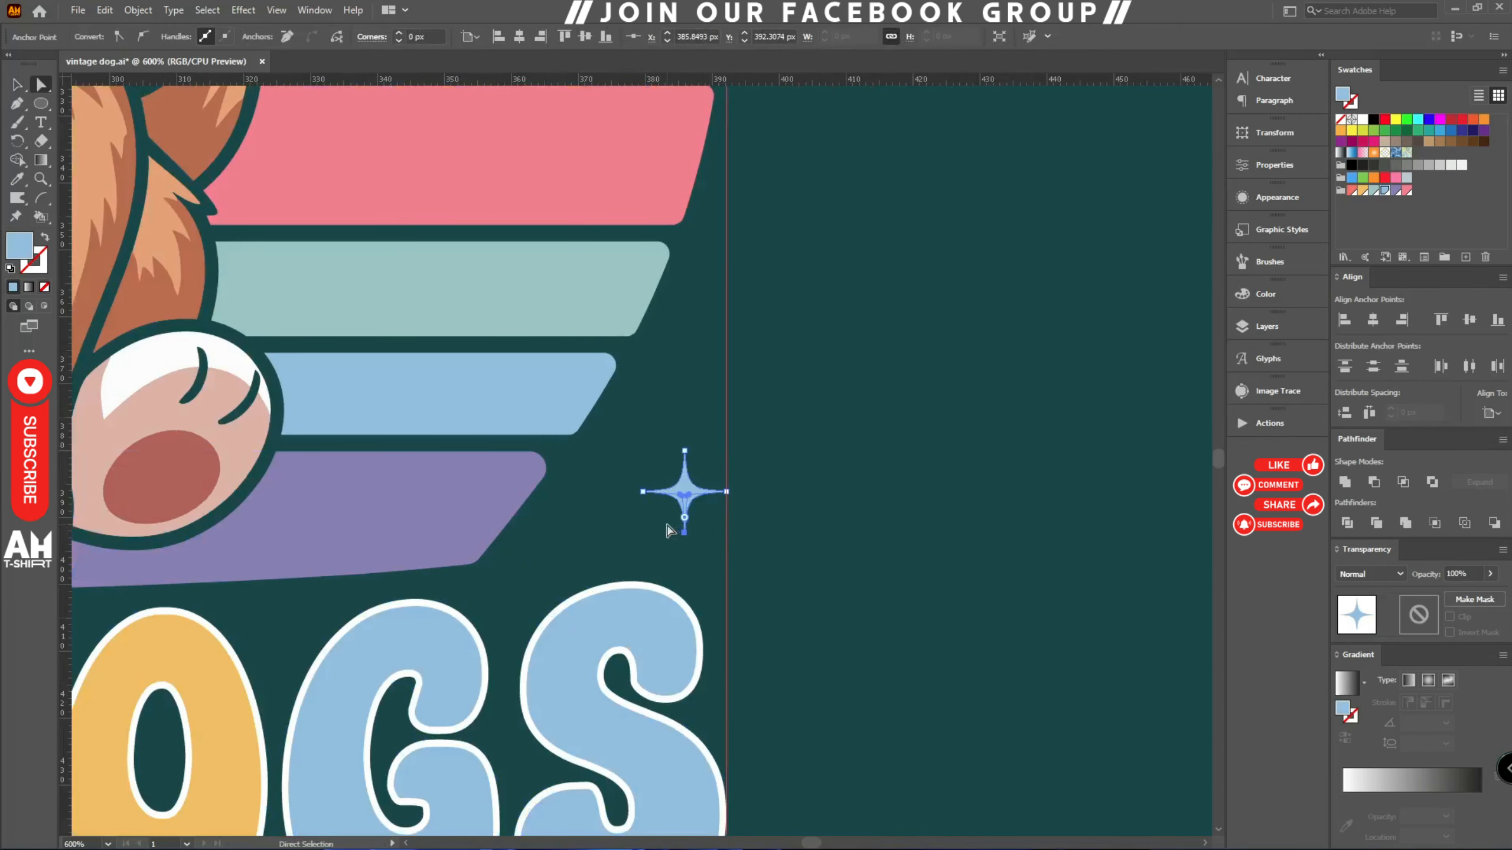
key("Down")
key("Down")
left_click_drag(678, 420, 685, 326)
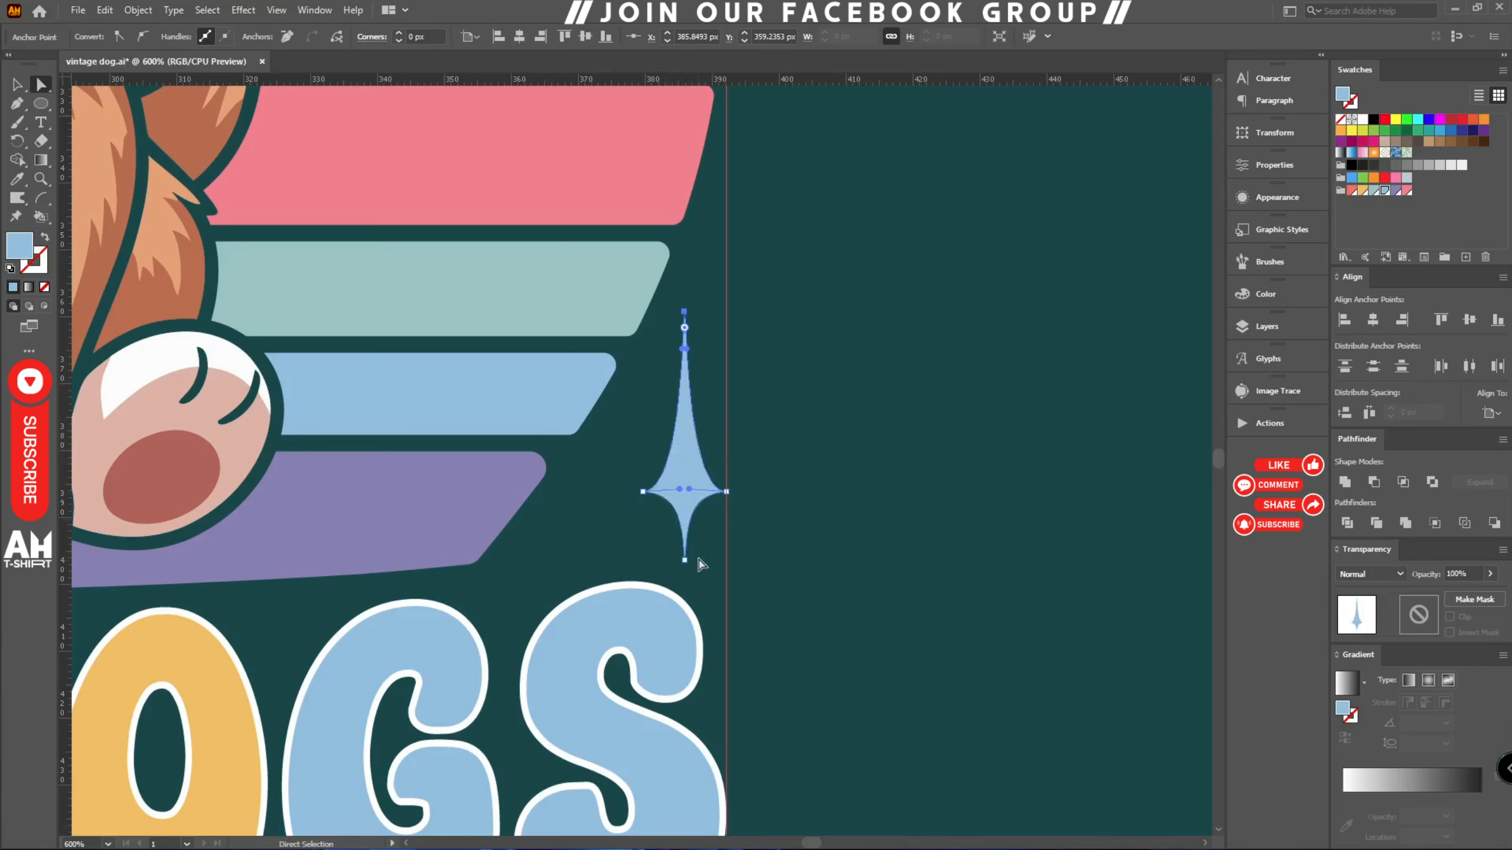
left_click_drag(685, 561, 688, 581)
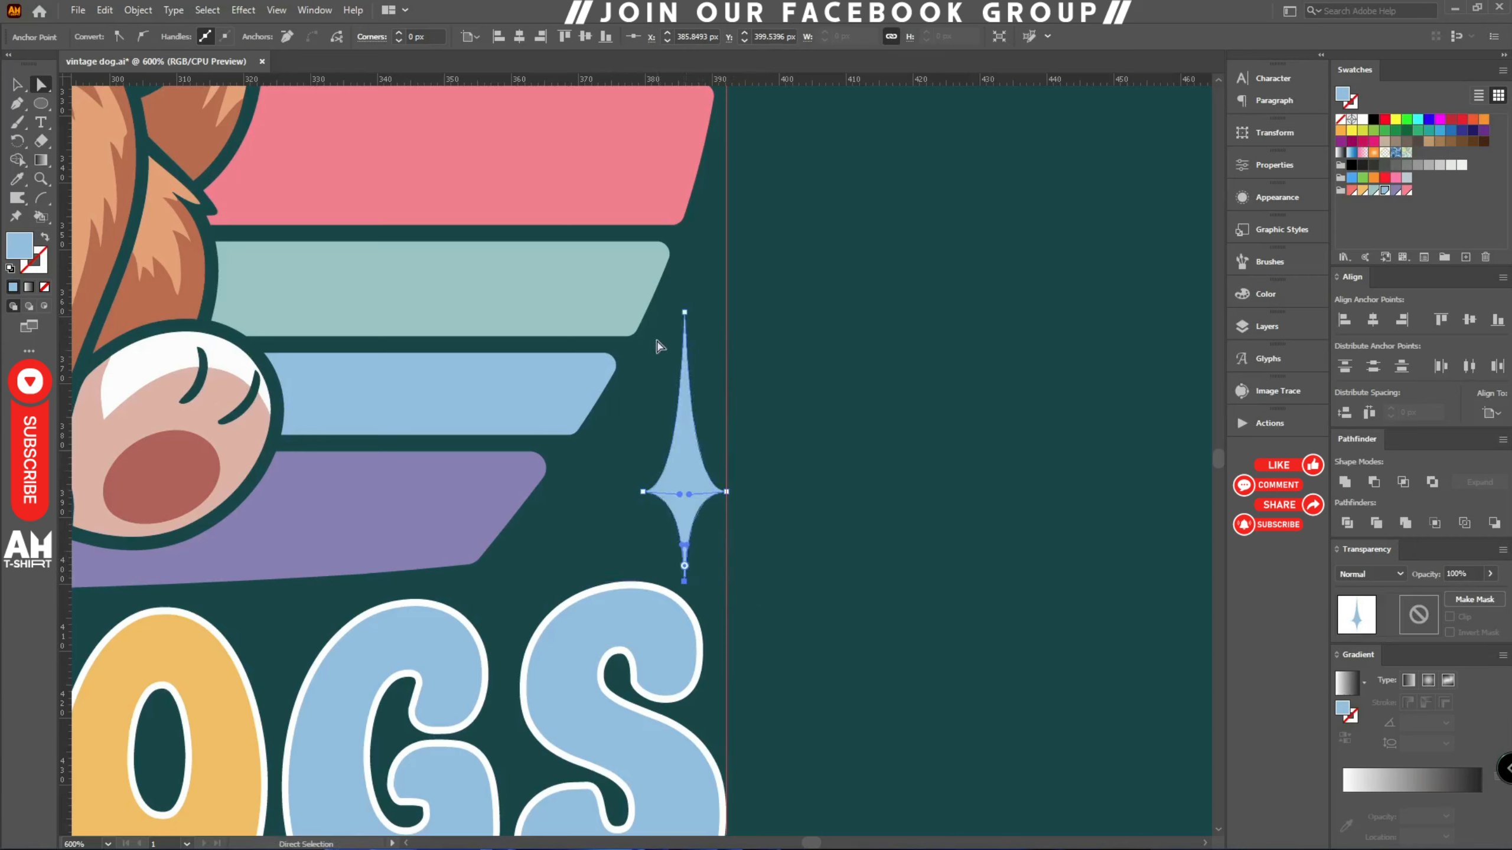
left_click_drag(685, 313, 680, 339)
key("v")
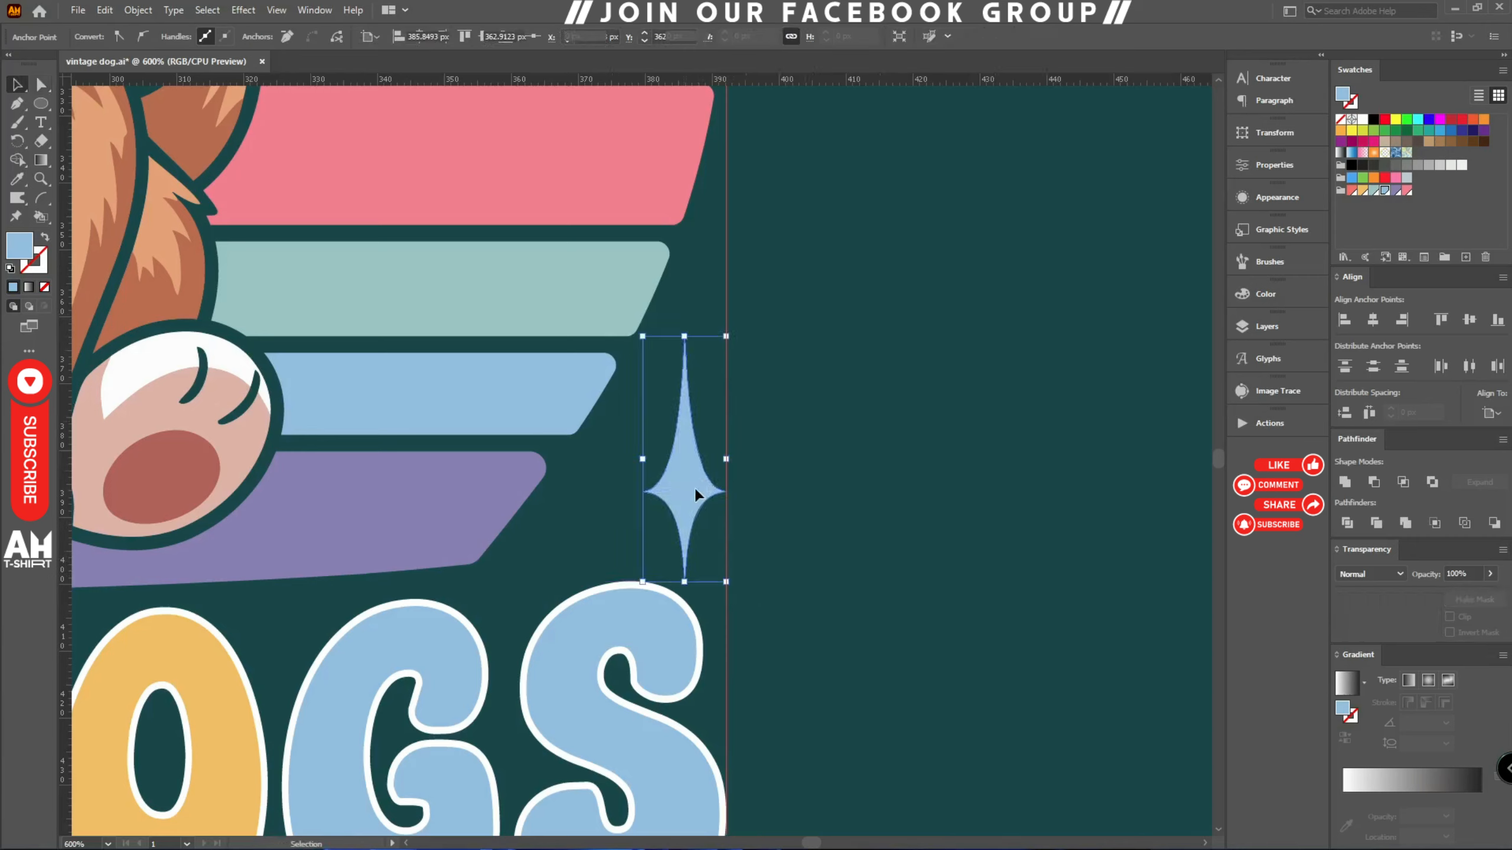
- Fill the lower sparkle white and align a copy of it to the left edge of the LOVE DOGS group
left_click_drag(695, 487, 567, 467)
left_click(1363, 119)
left_click(680, 652, "shift")
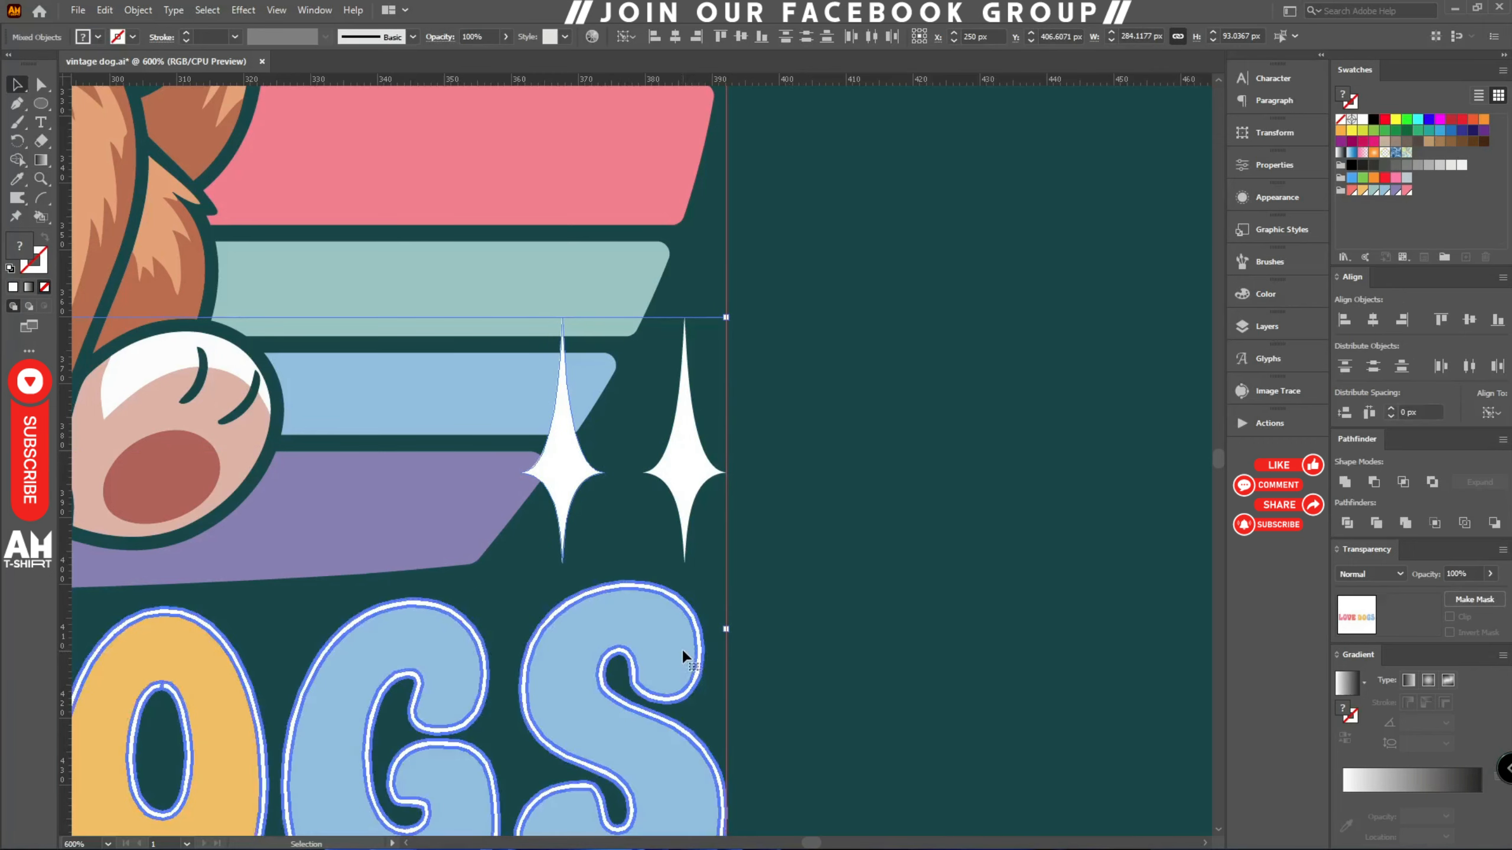
left_click(1344, 322)
left_click(955, 420)
- Hide the guides around the finished design
scroll(943, 420, "down", 3)
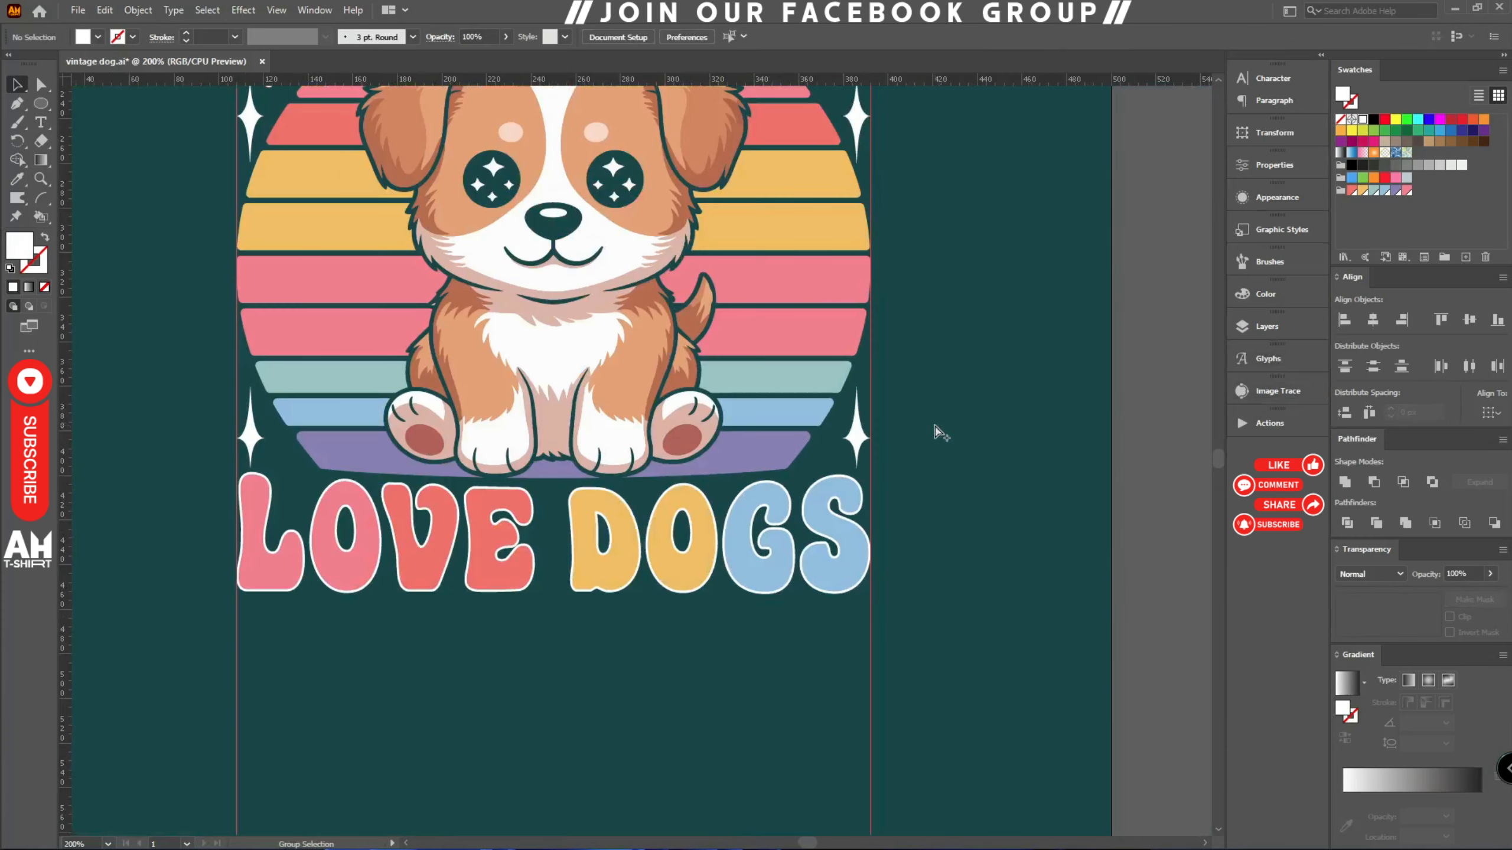
left_click_drag(971, 457, 973, 567)
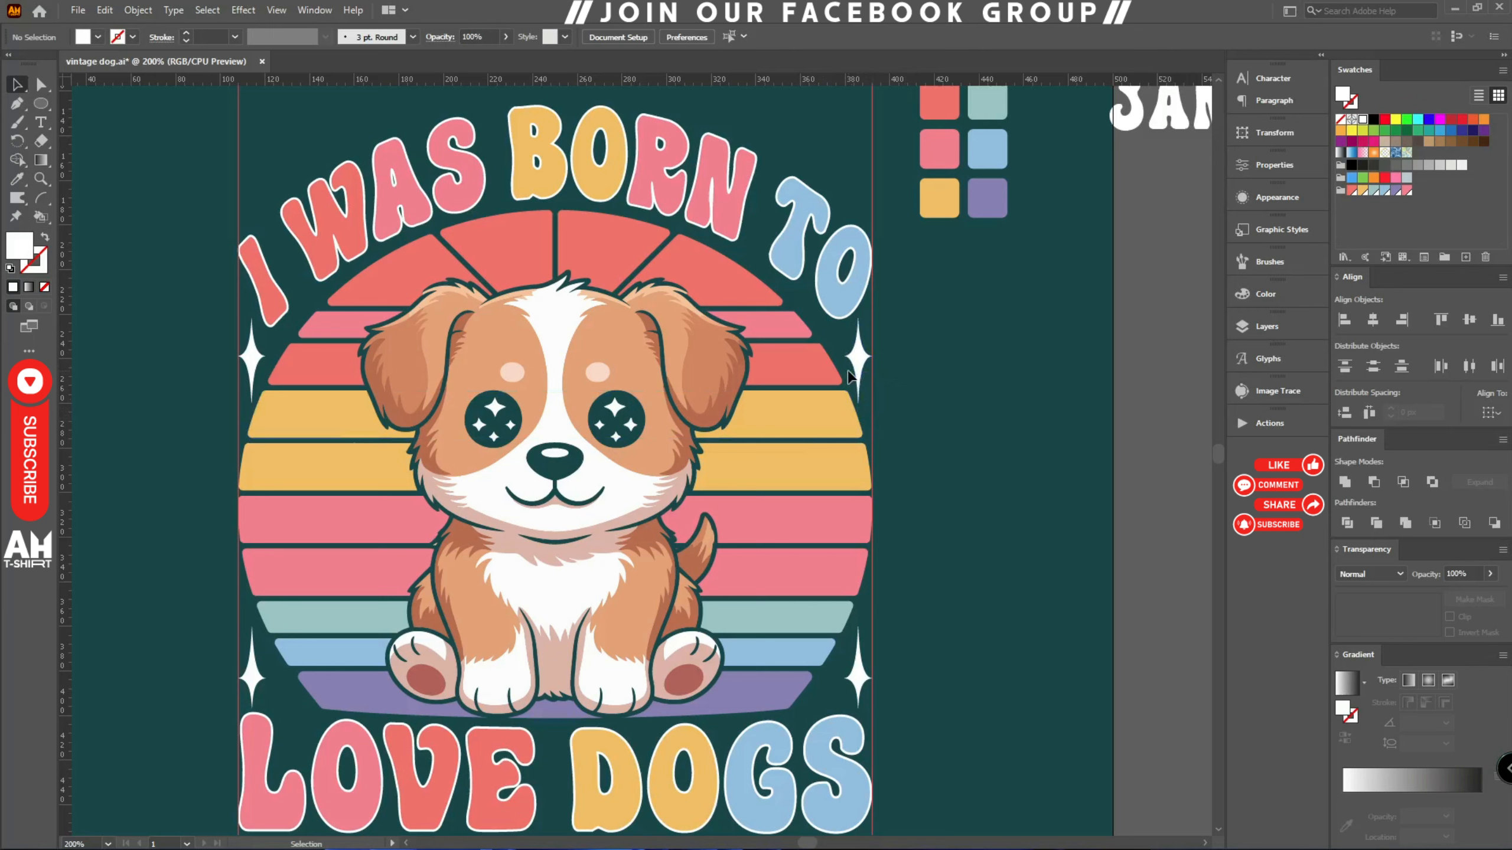
right_click(982, 339)
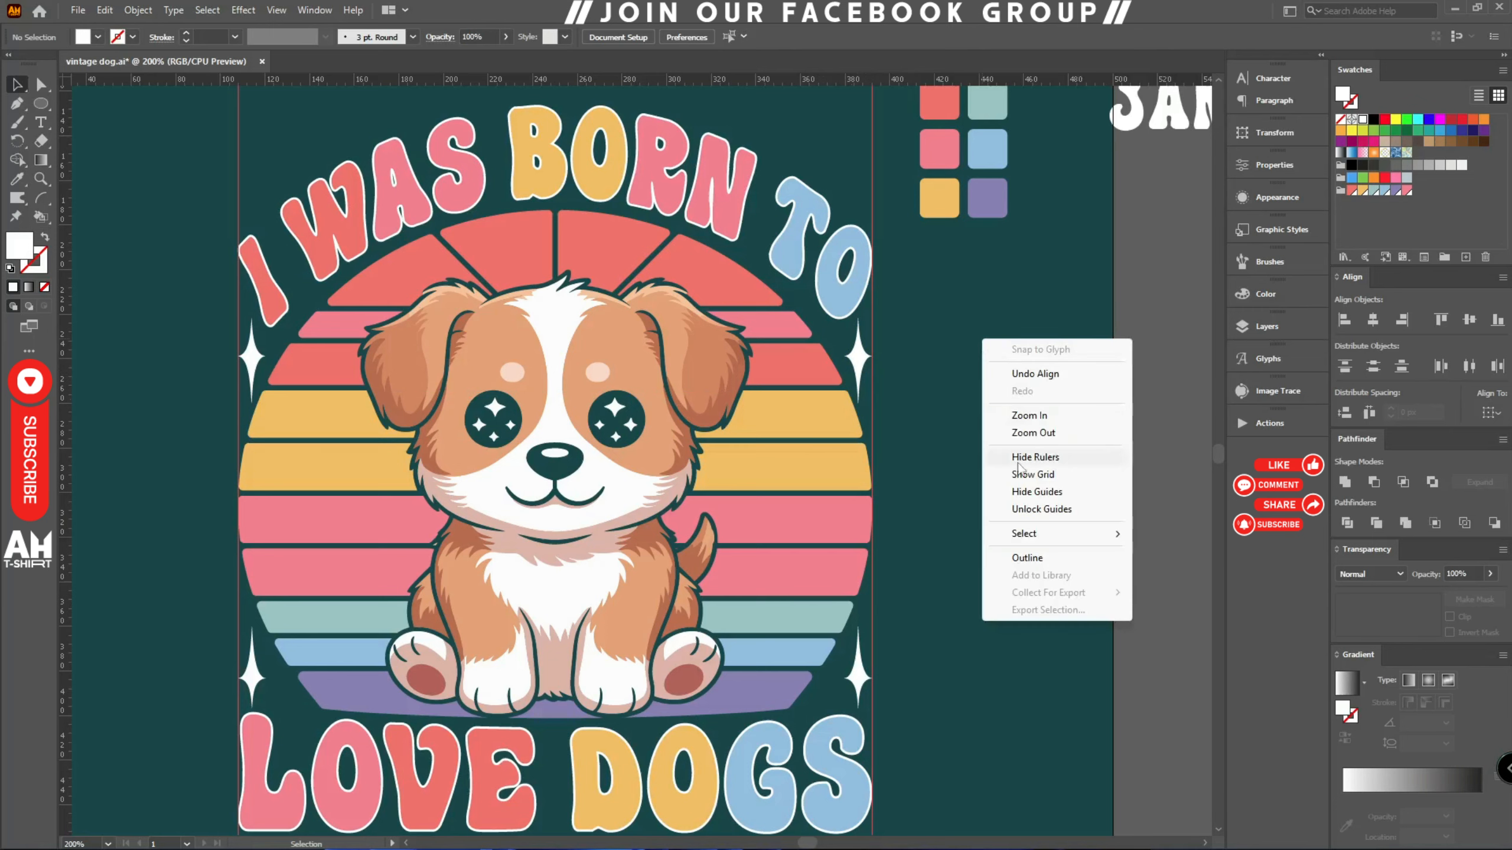
left_click(1065, 492)
- Delete the six color palette squares and the white sample text beside them
key("ctrl+minus")
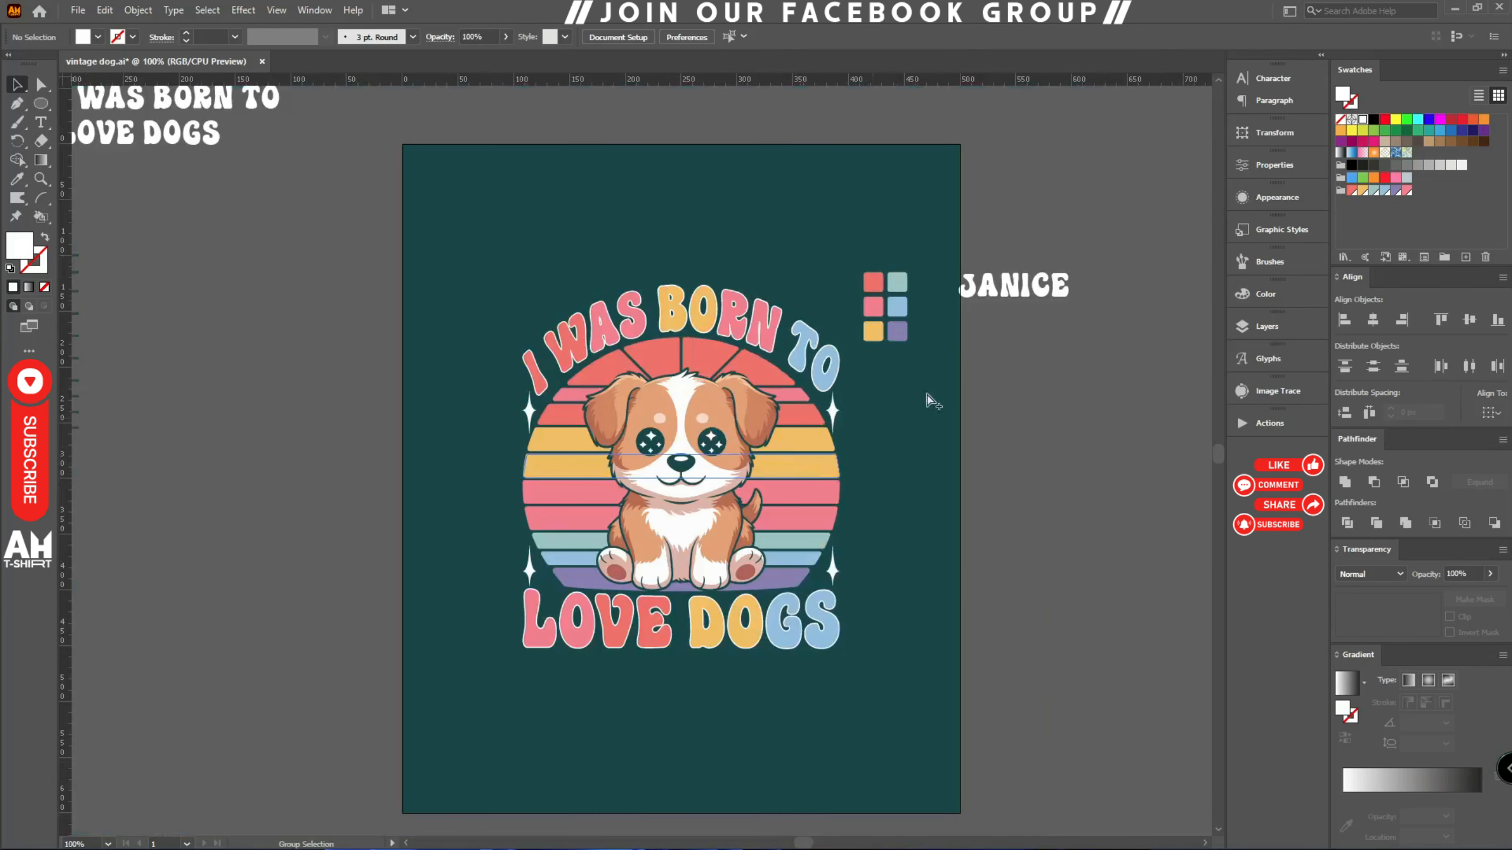
left_click_drag(880, 267, 866, 265)
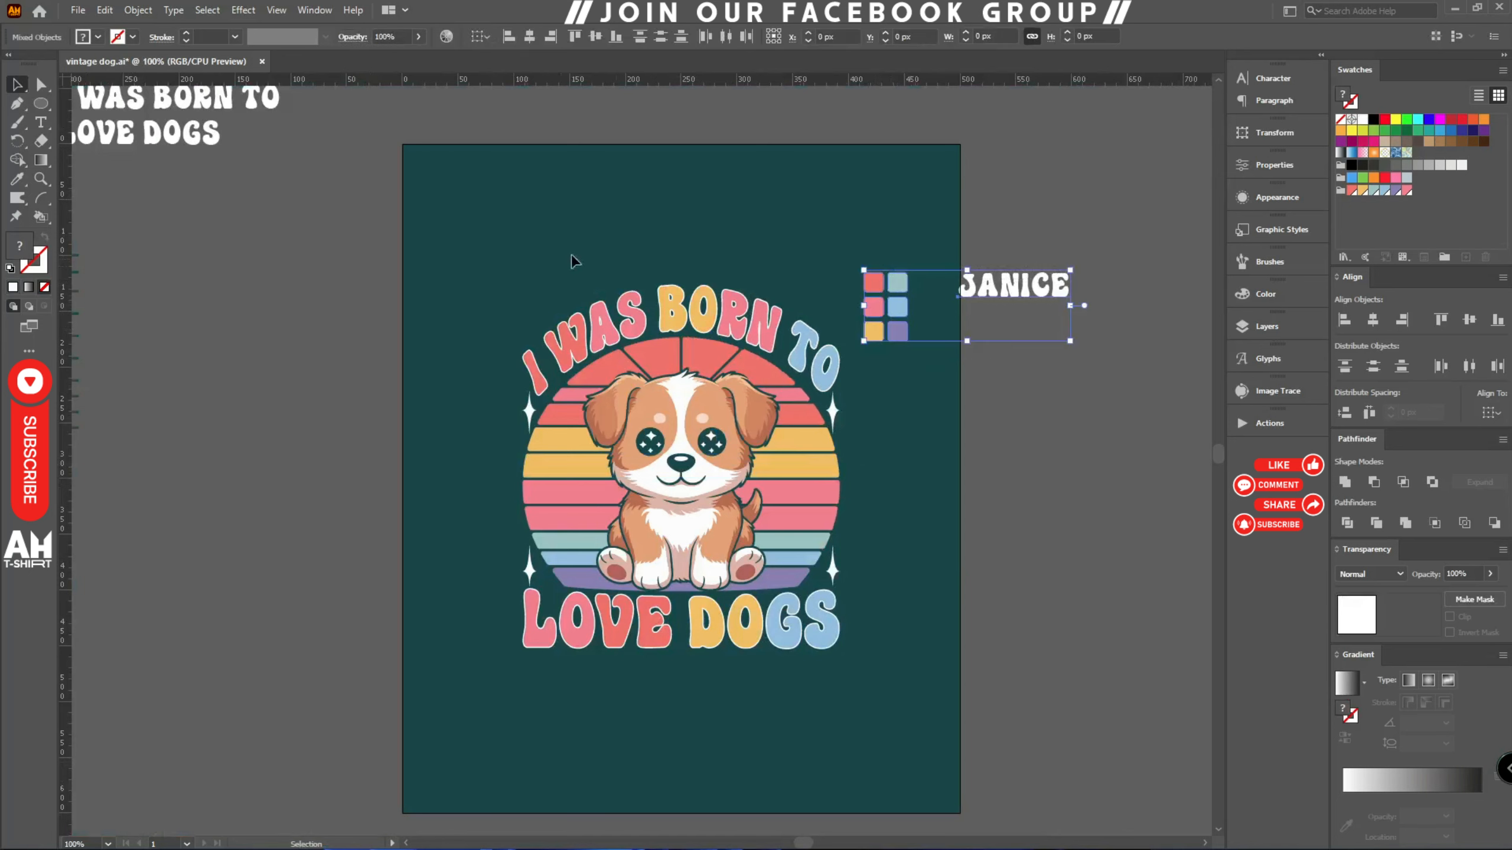
key("Delete")
- Select the whole dog design with its slogan and sparkles and enlarge it to fill most of the artboard's width
left_click_drag(466, 243, 912, 684)
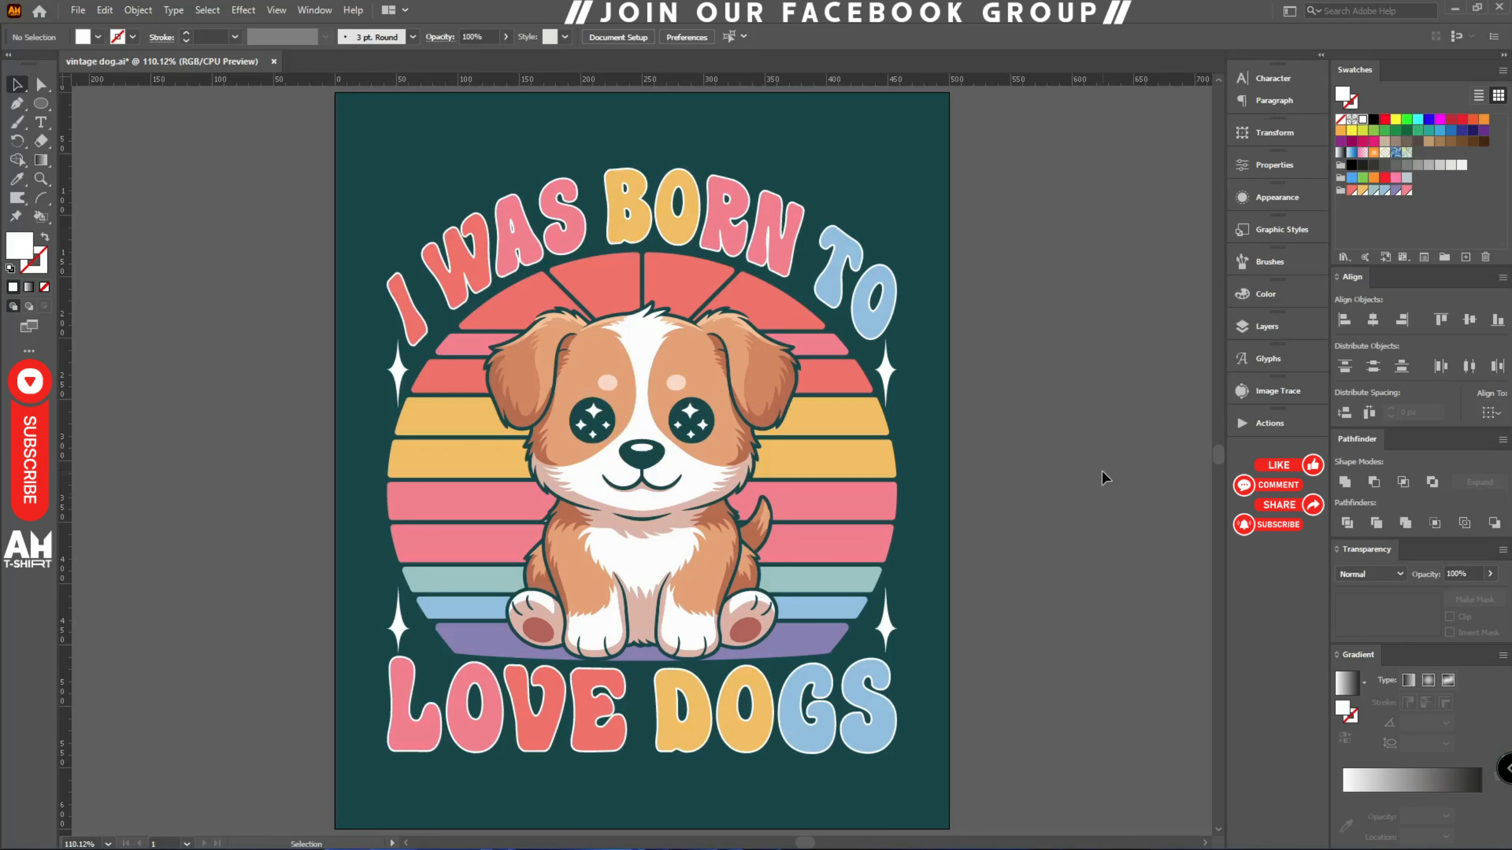
scroll(947, 414, "down", 2)
scroll(948, 414, "up", 2)
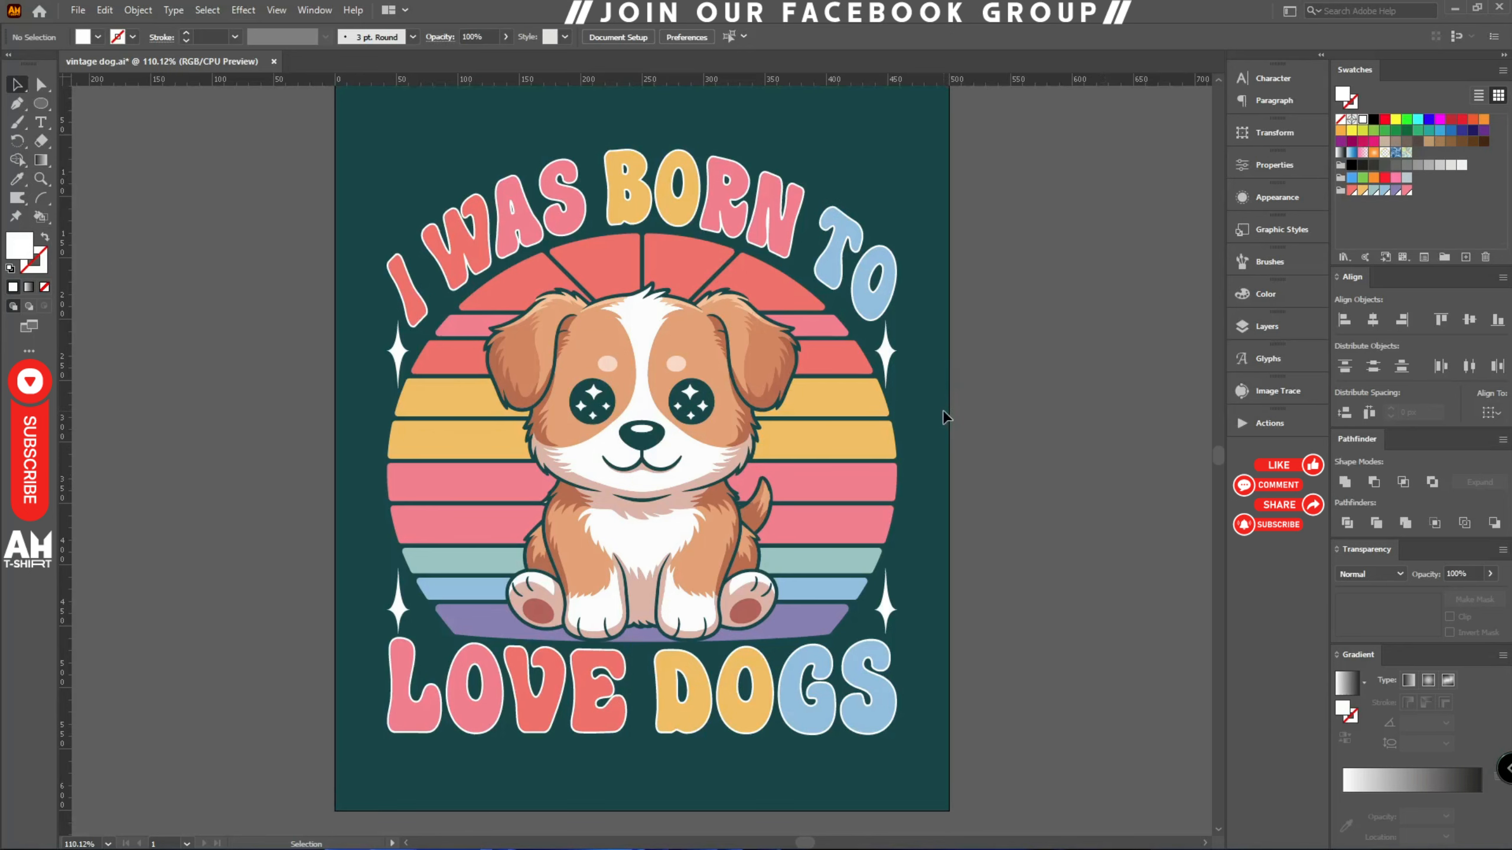
scroll(947, 414, "up", 1)
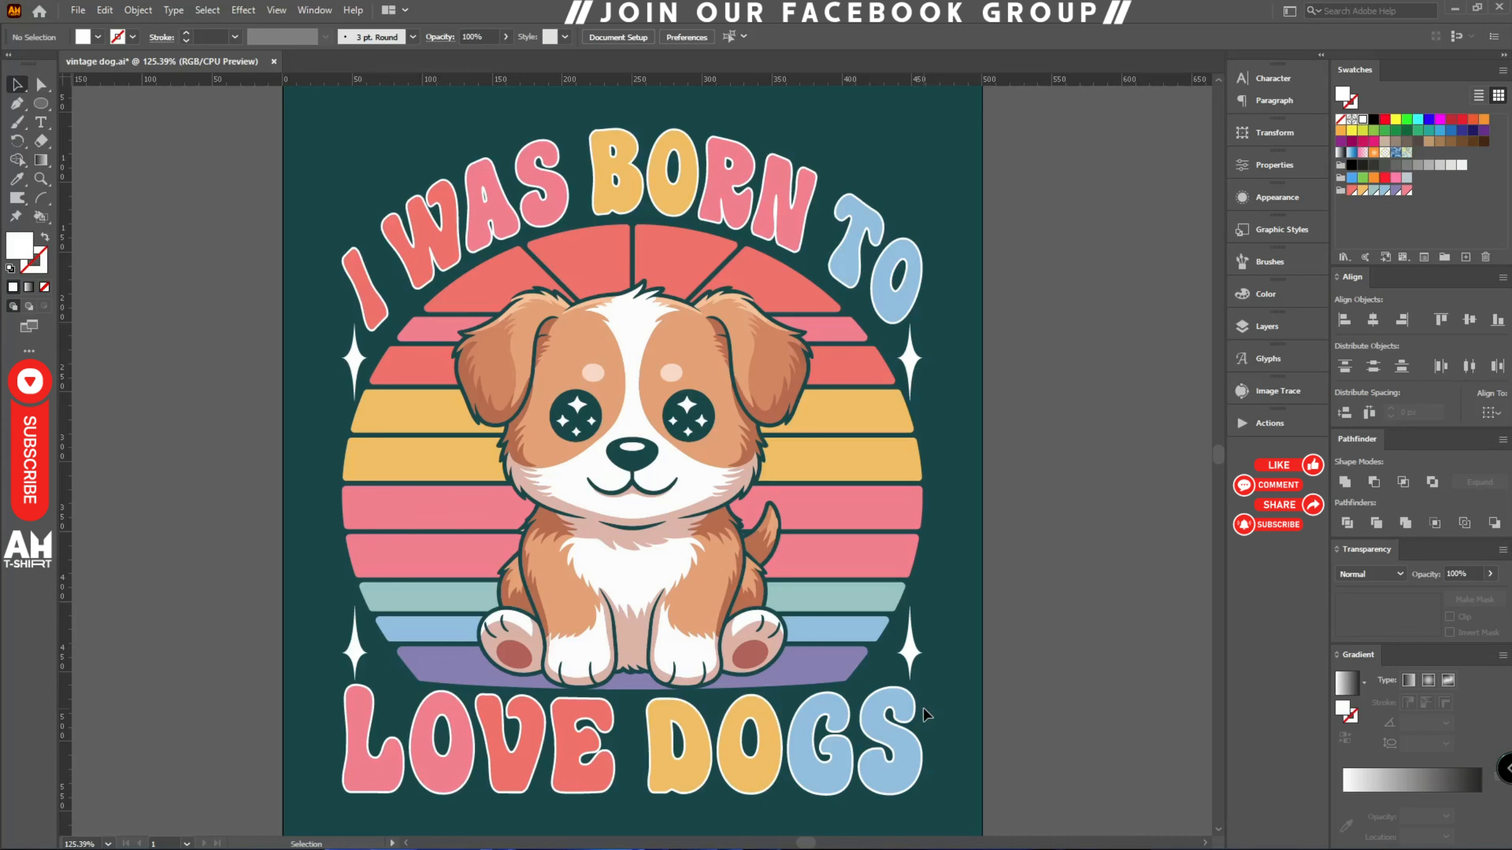
- Save the finished design in the vintage dog.ai file
key("a")
key("v")
key("ctrl+s")
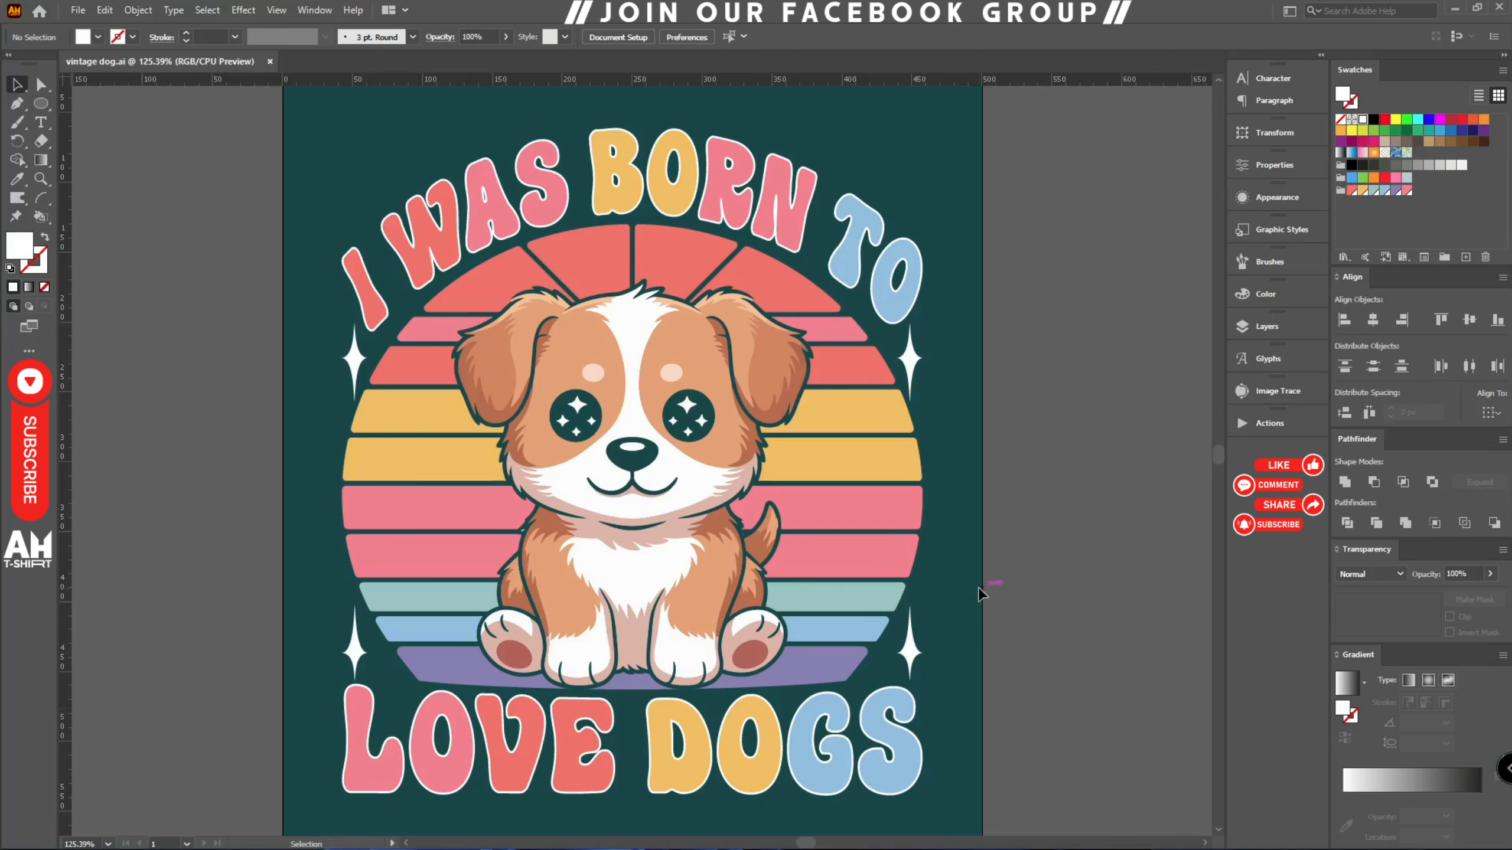